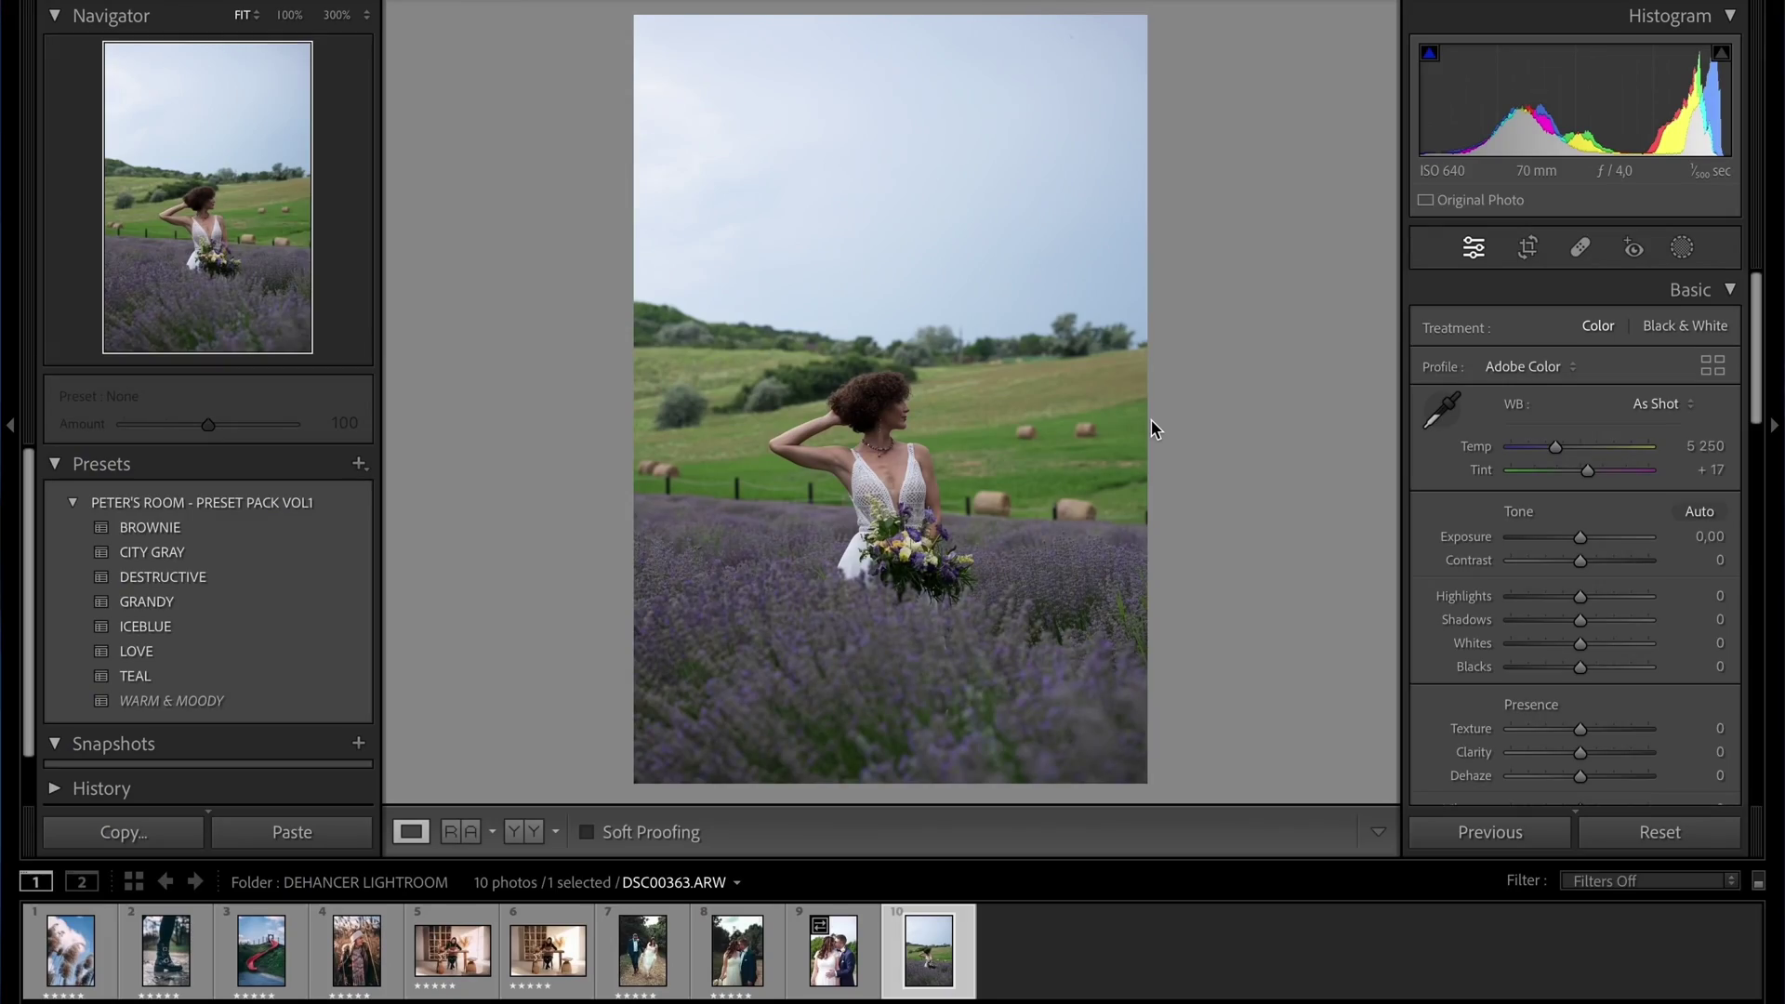
# Choose Edit in Dehancer Lightroom Plugin for the lavender-field photo and show its Copy File Options
pyautogui.rightClick(874, 346)
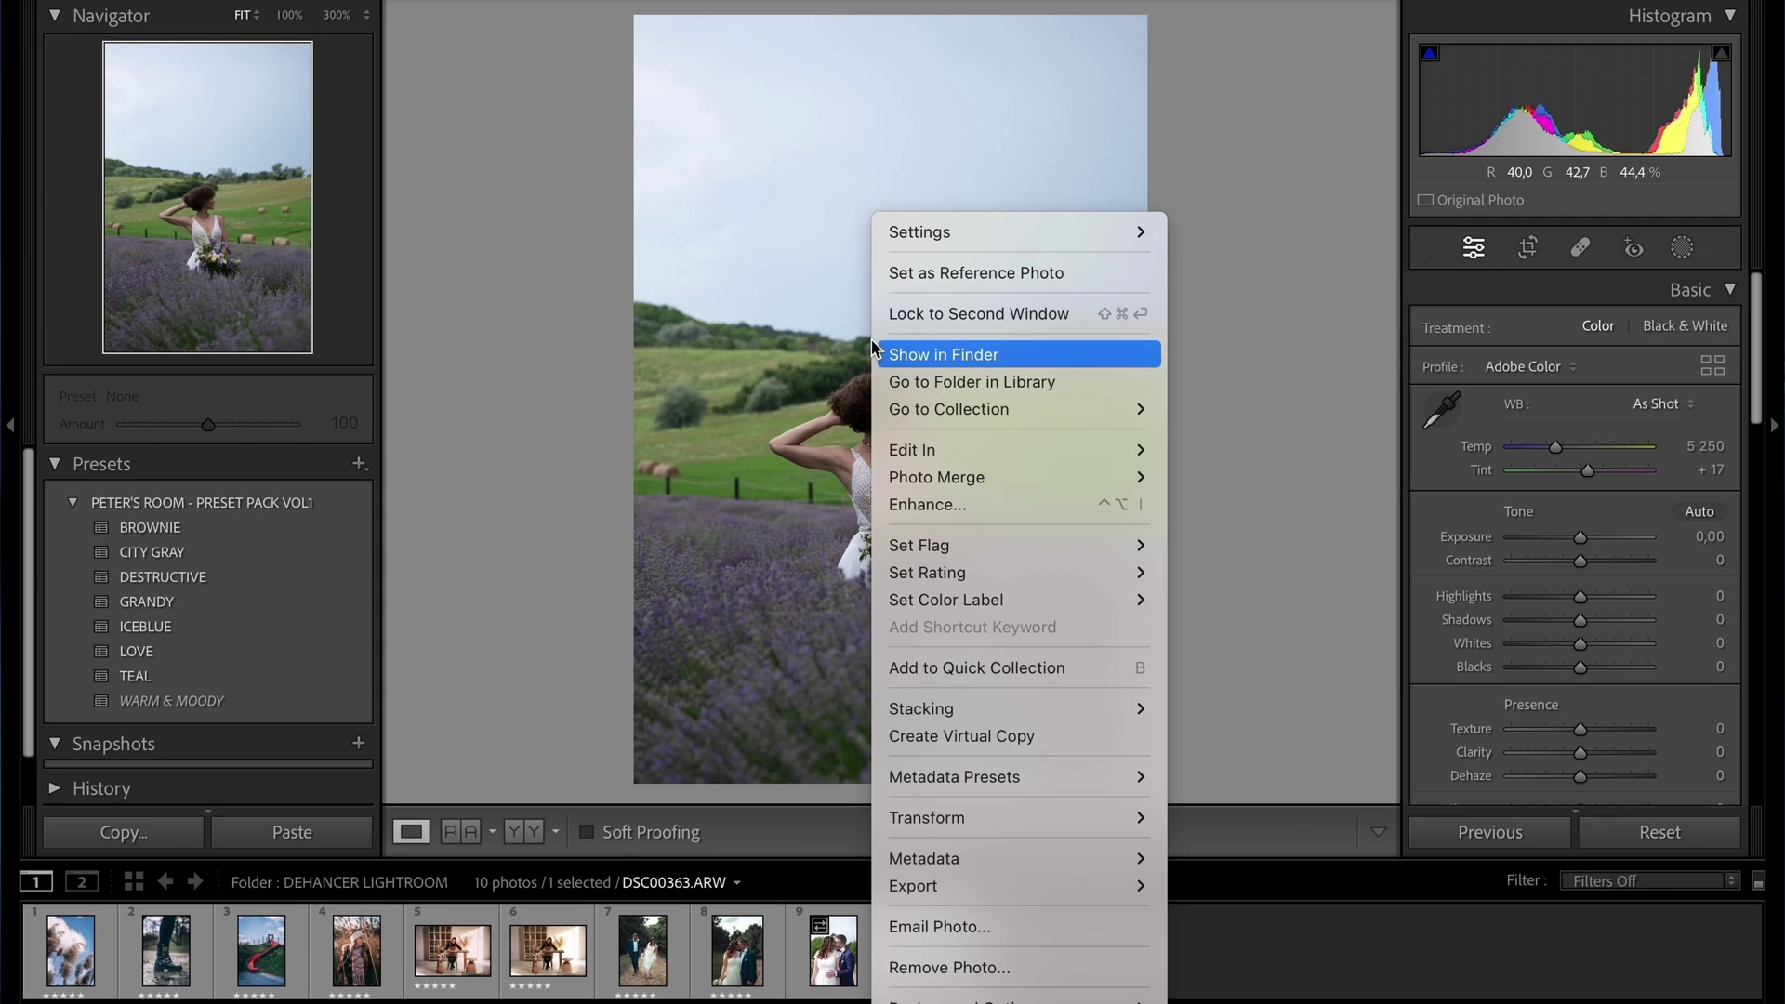
pyautogui.moveTo(1069, 450)
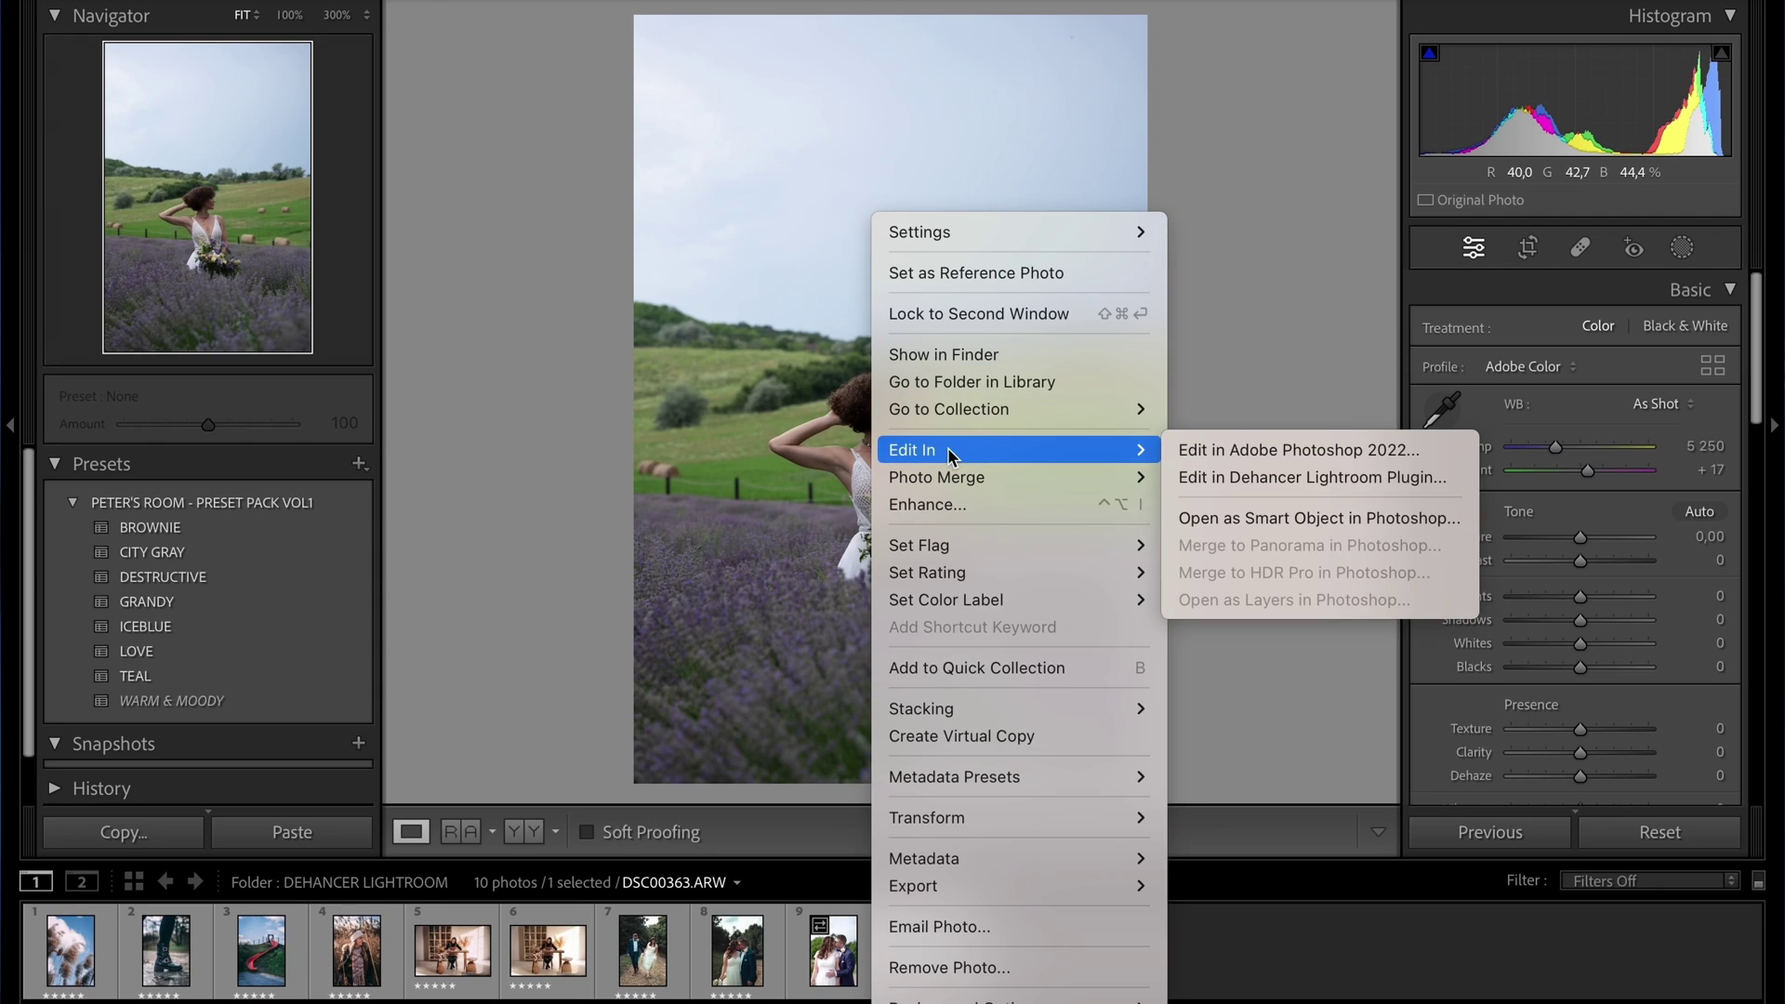
pyautogui.click(1205, 478)
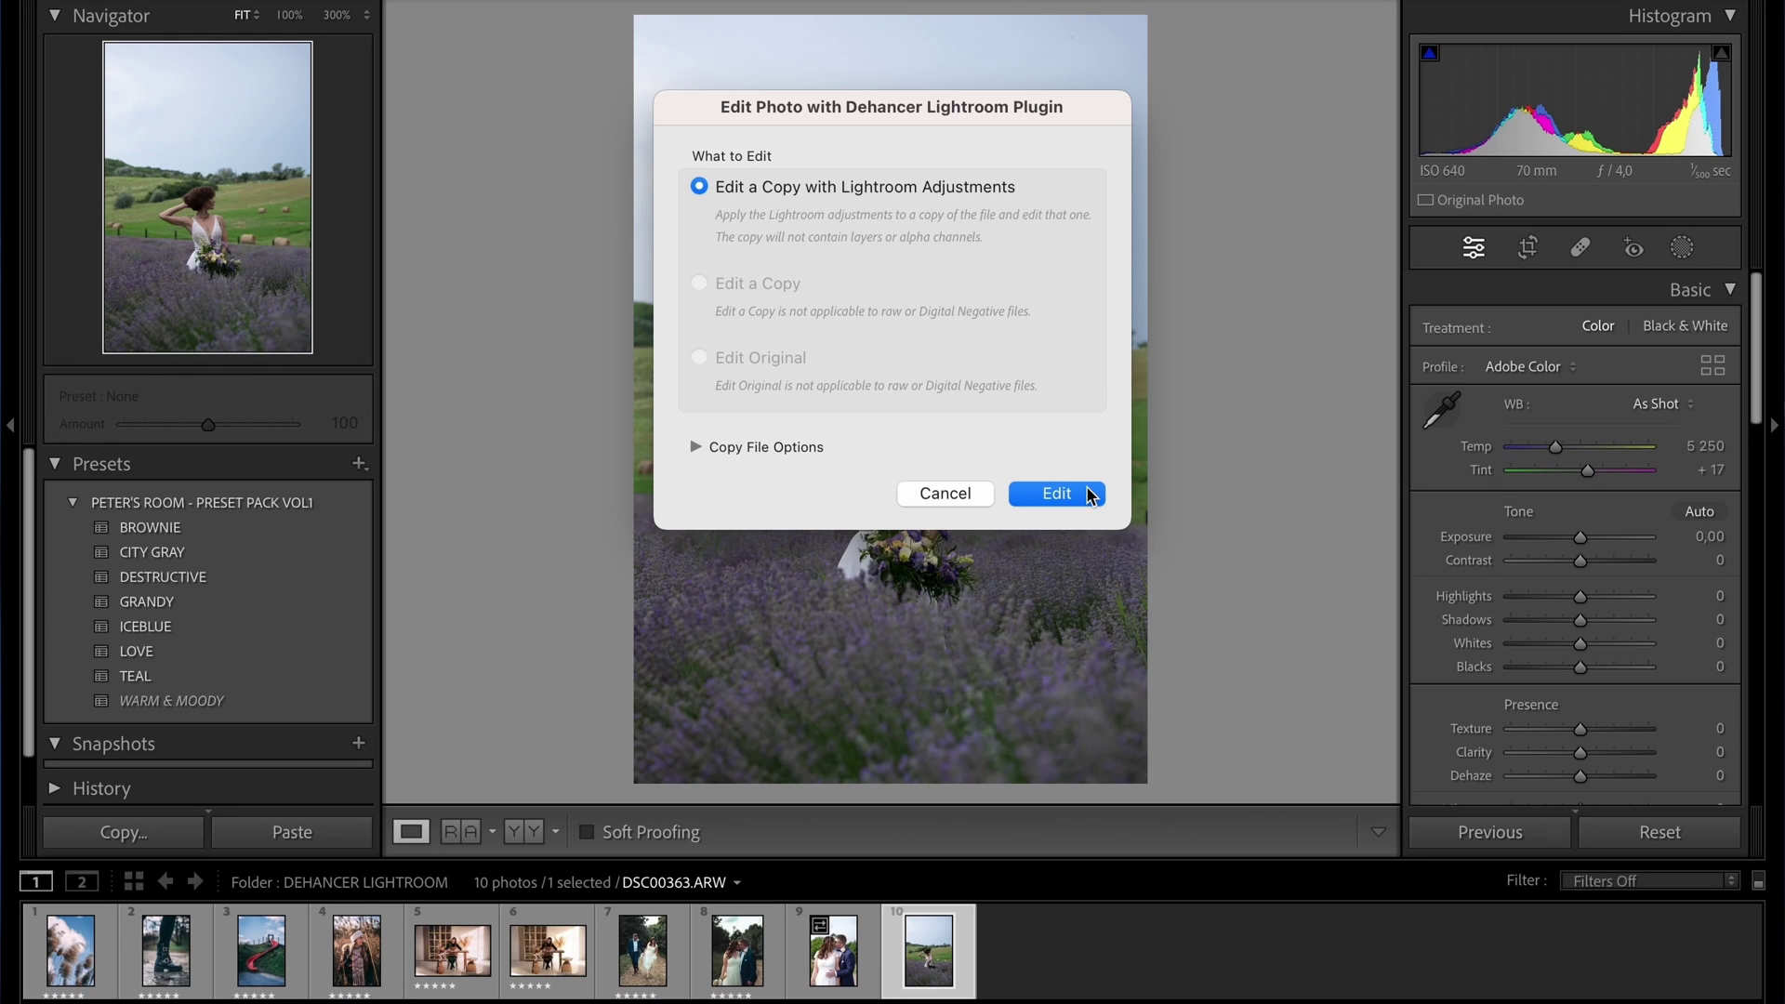
pyautogui.click(696, 447)
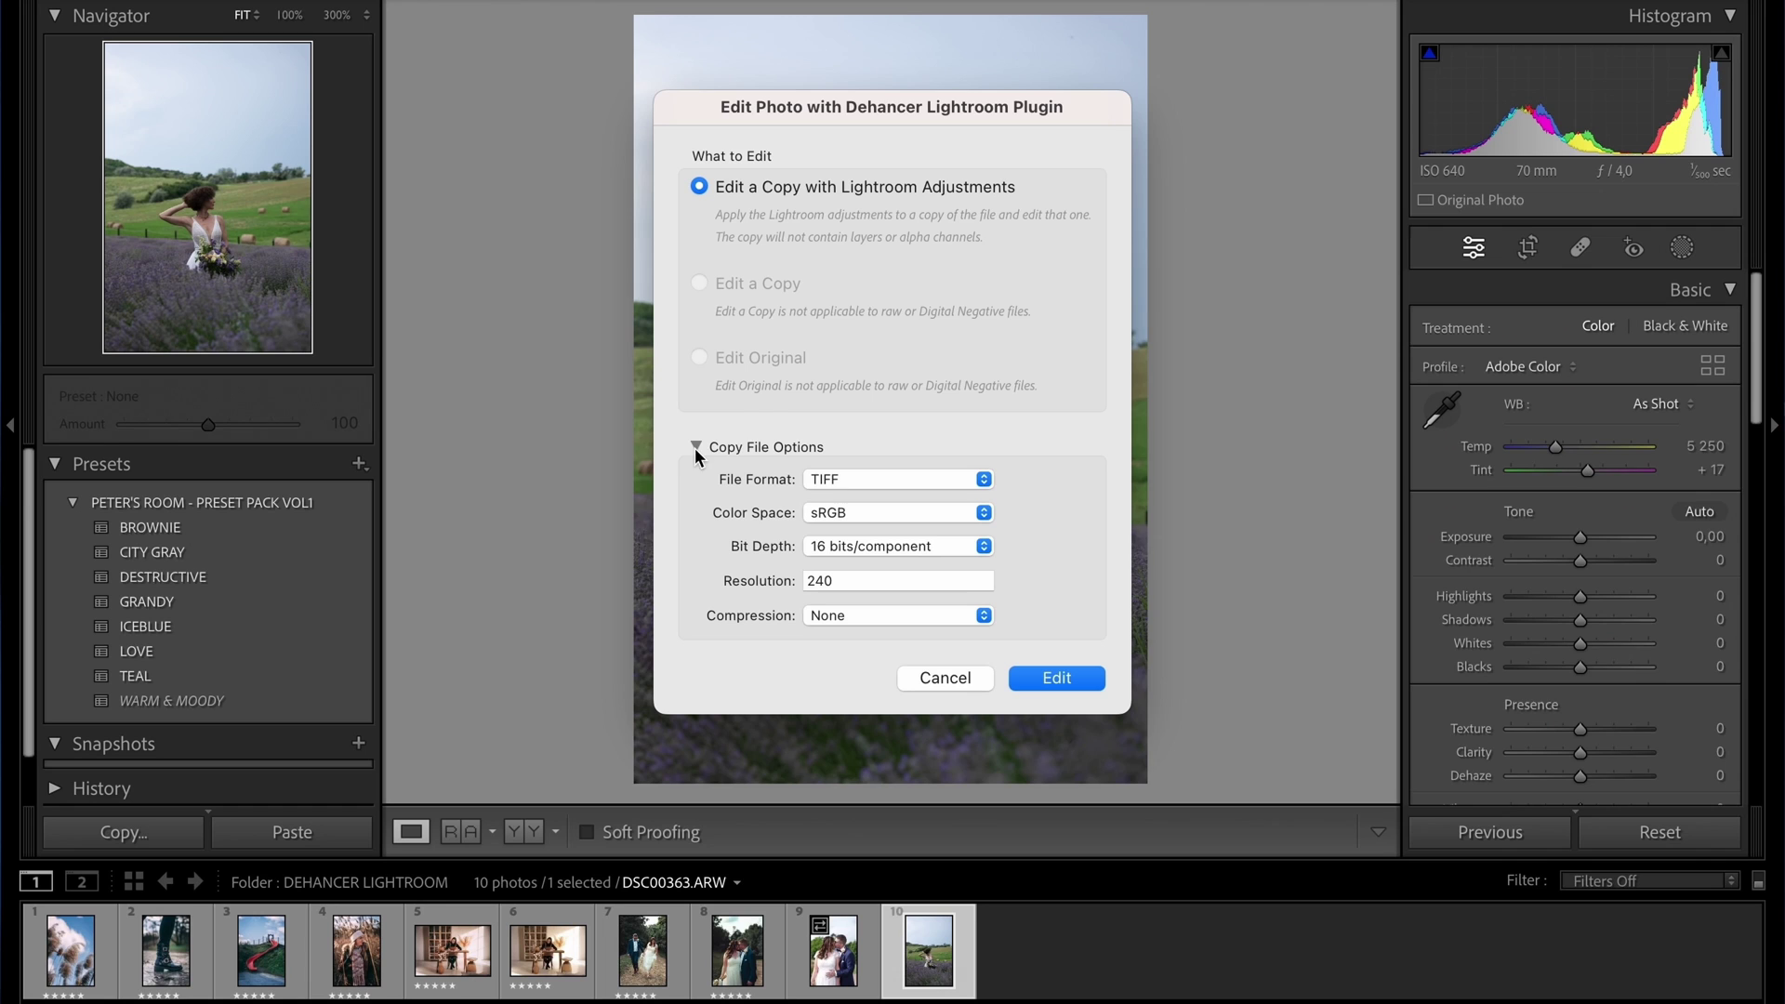
# Open the copy in Dehancer, compare the film profile off and on, and apply Fujicolor Pro 400H
pyautogui.click(1056, 678)
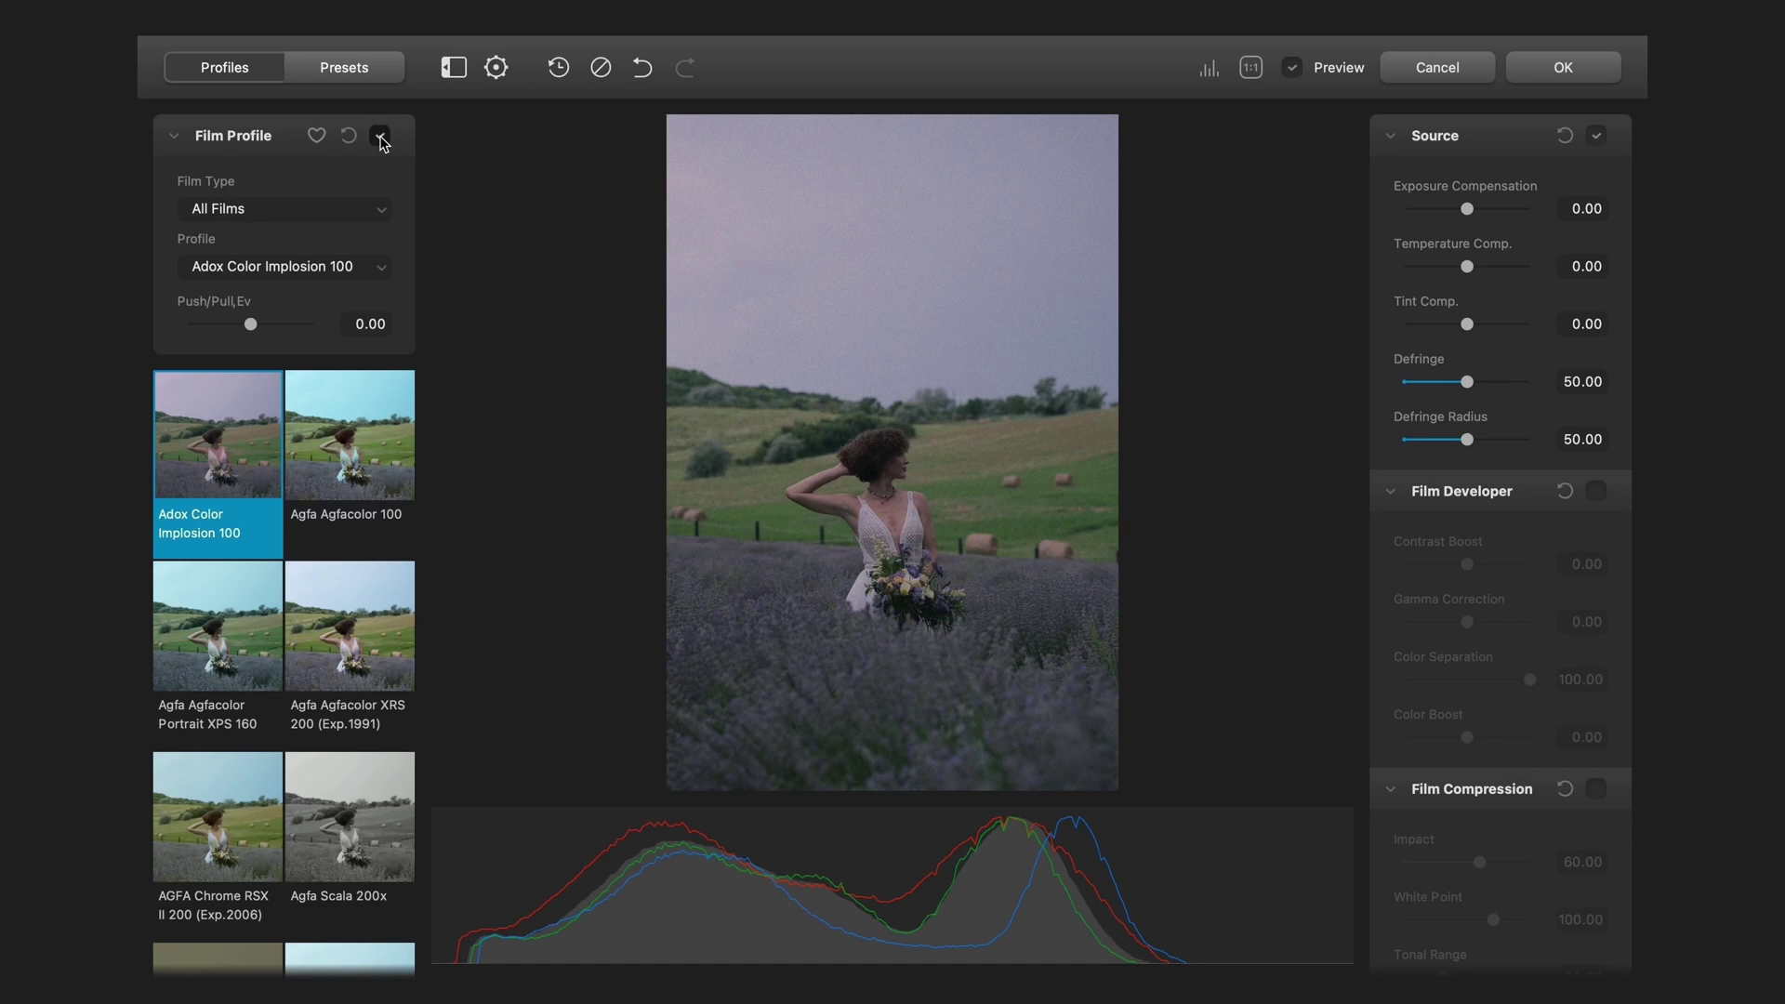
pyautogui.click(379, 136)
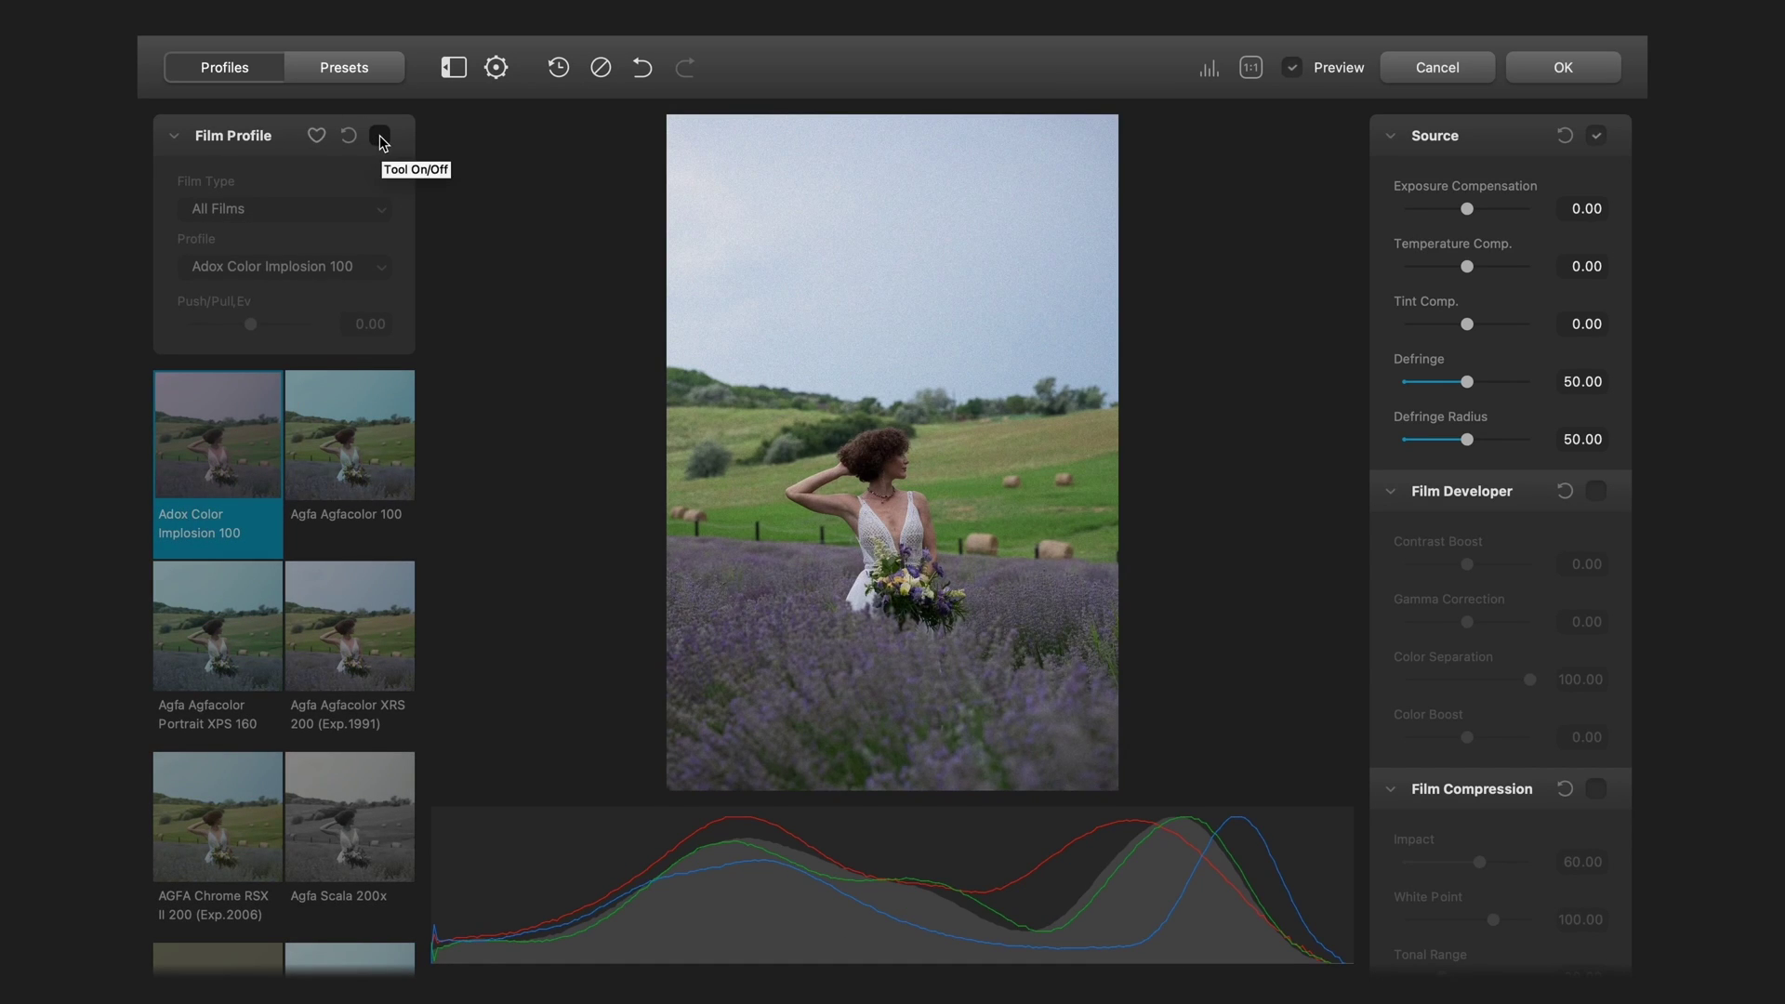
pyautogui.click(380, 137)
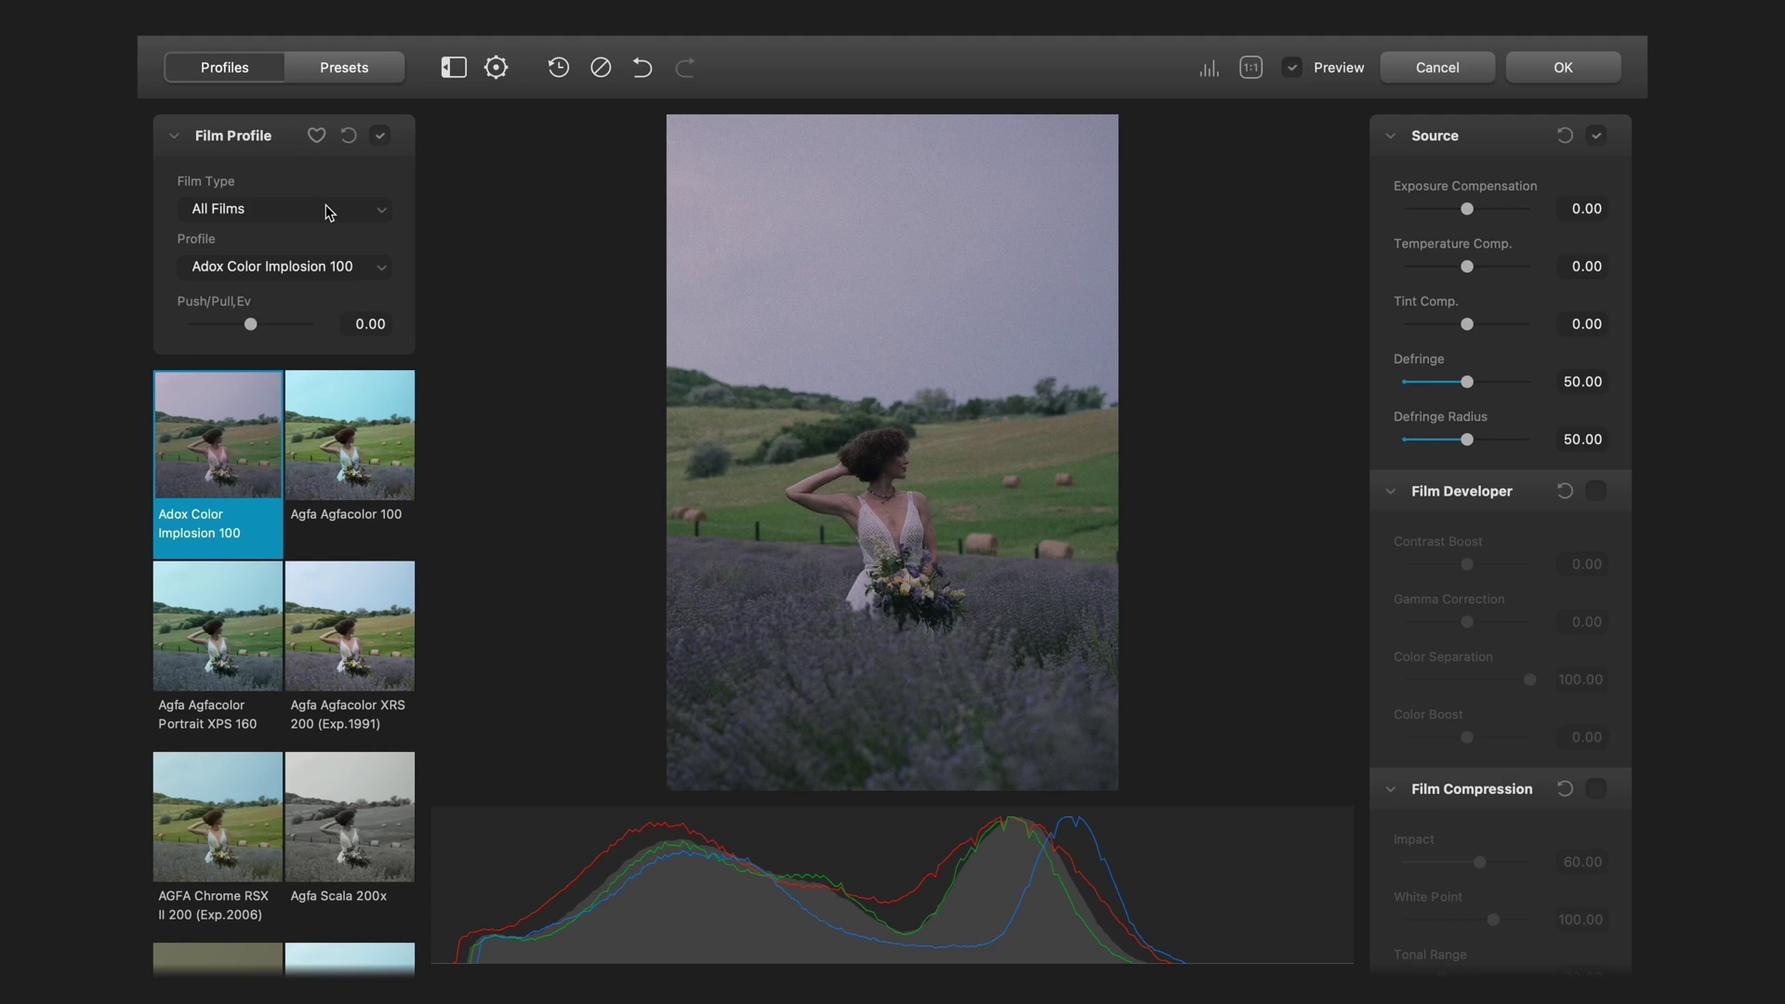
pyautogui.click(328, 213)
pyautogui.click(291, 189)
pyautogui.click(353, 271)
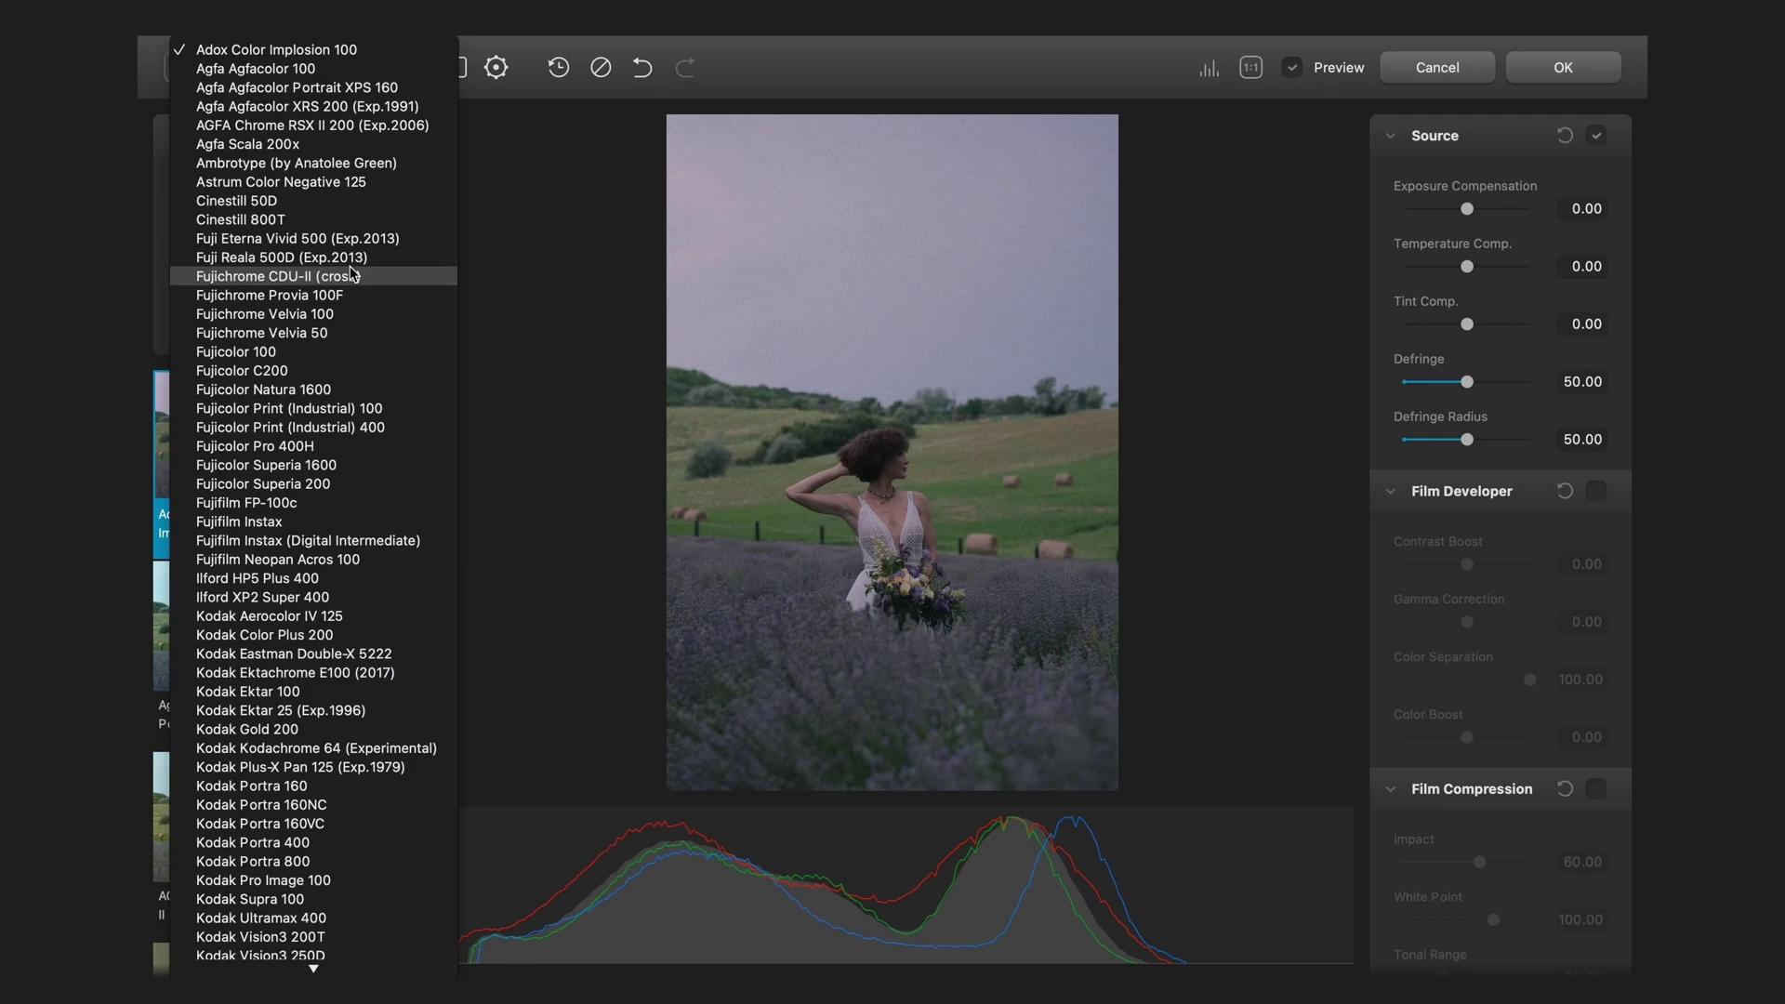
pyautogui.click(312, 447)
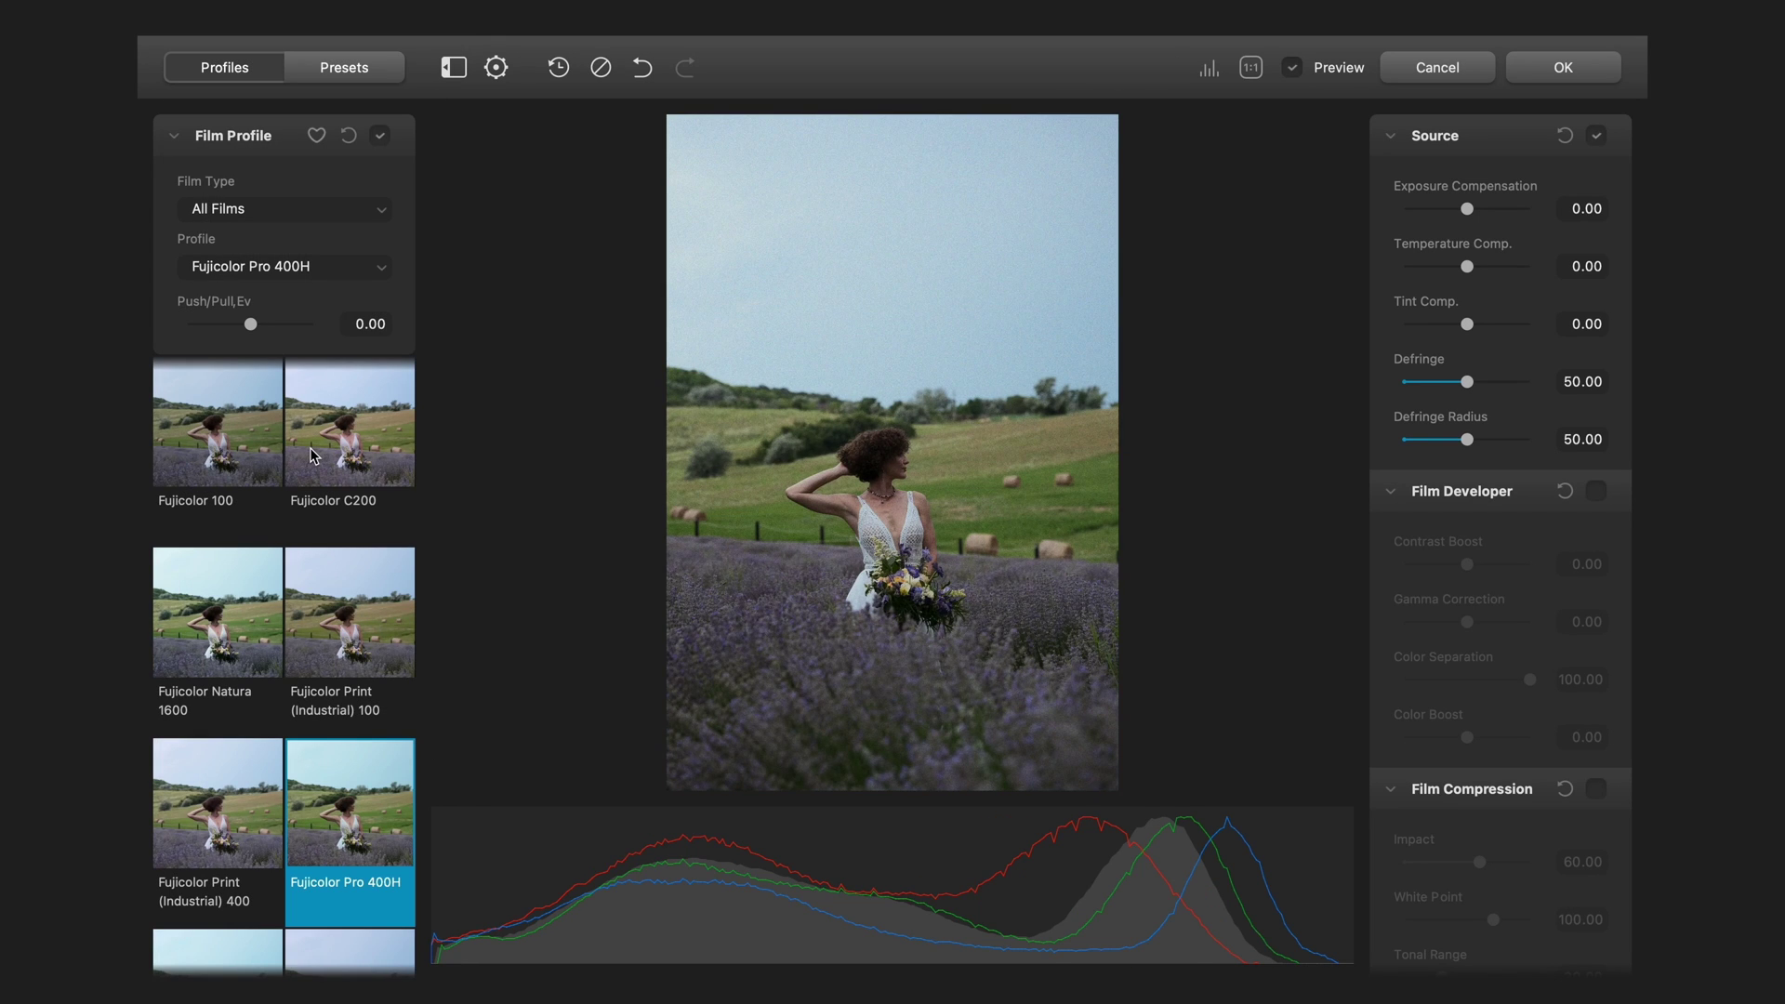
# Try Kodak Gold 200, Kodak Aerocolor IV 125 and Kodak Ektachrome E100, ending on Cinestill 800T
pyautogui.click(358, 271)
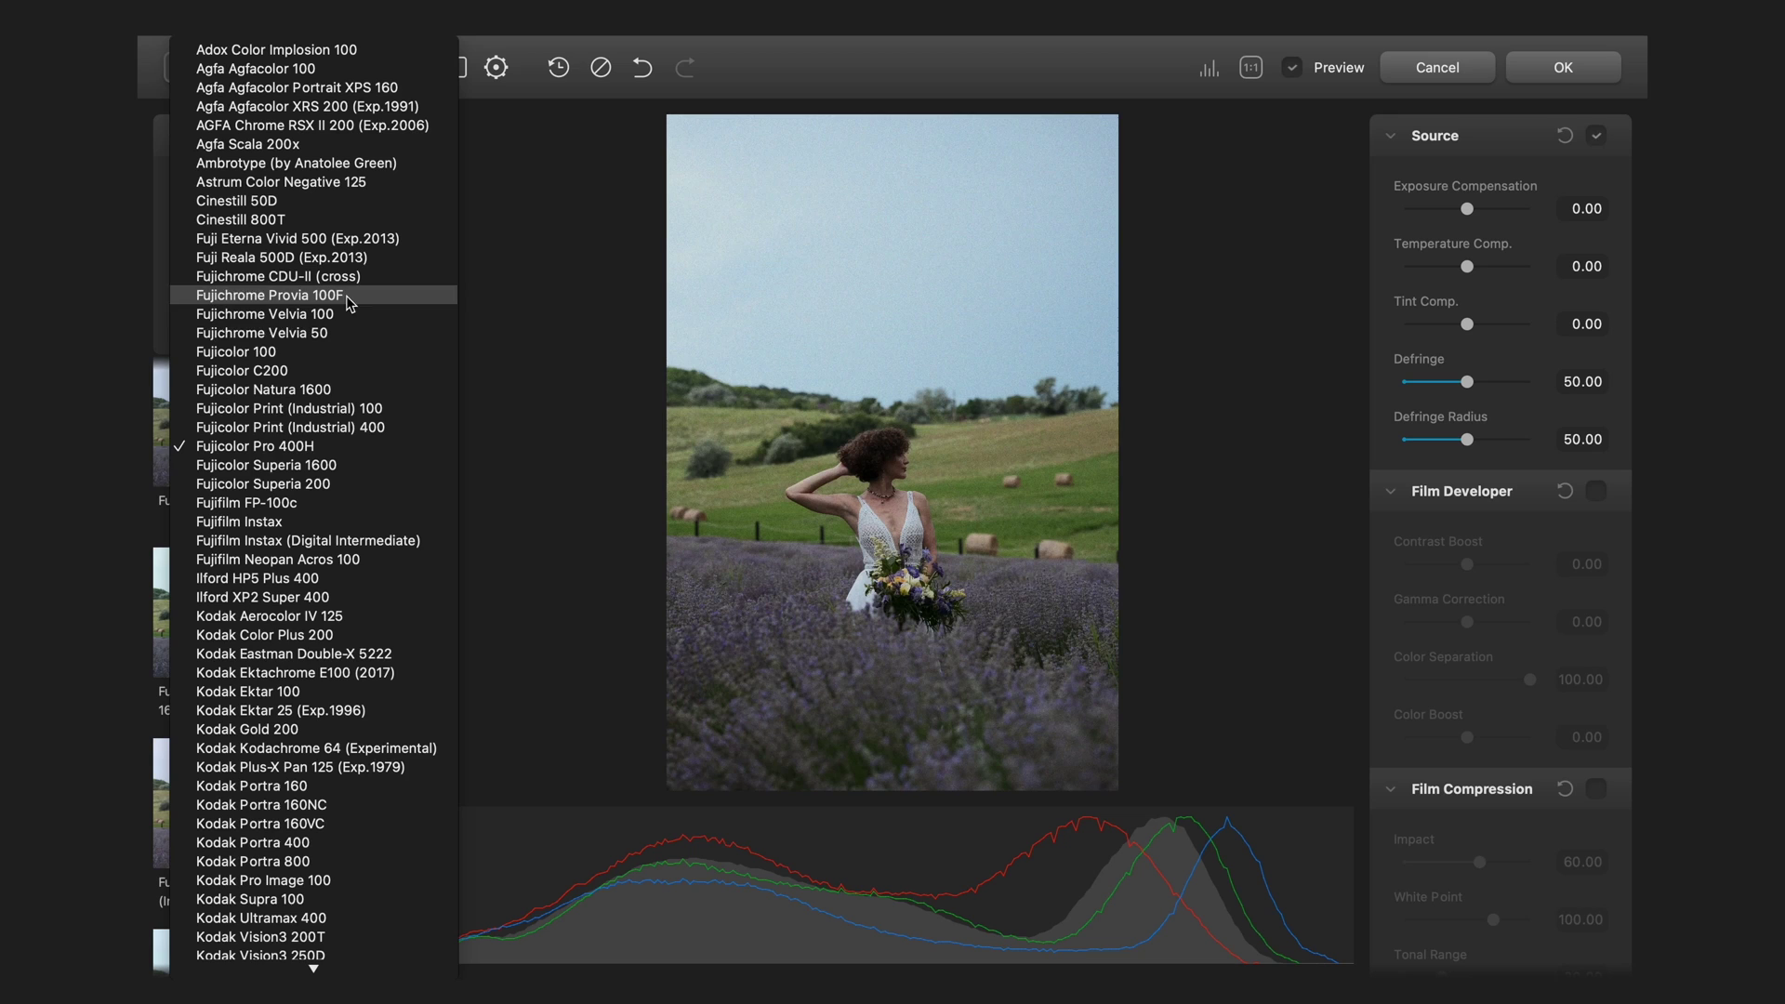
pyautogui.click(288, 730)
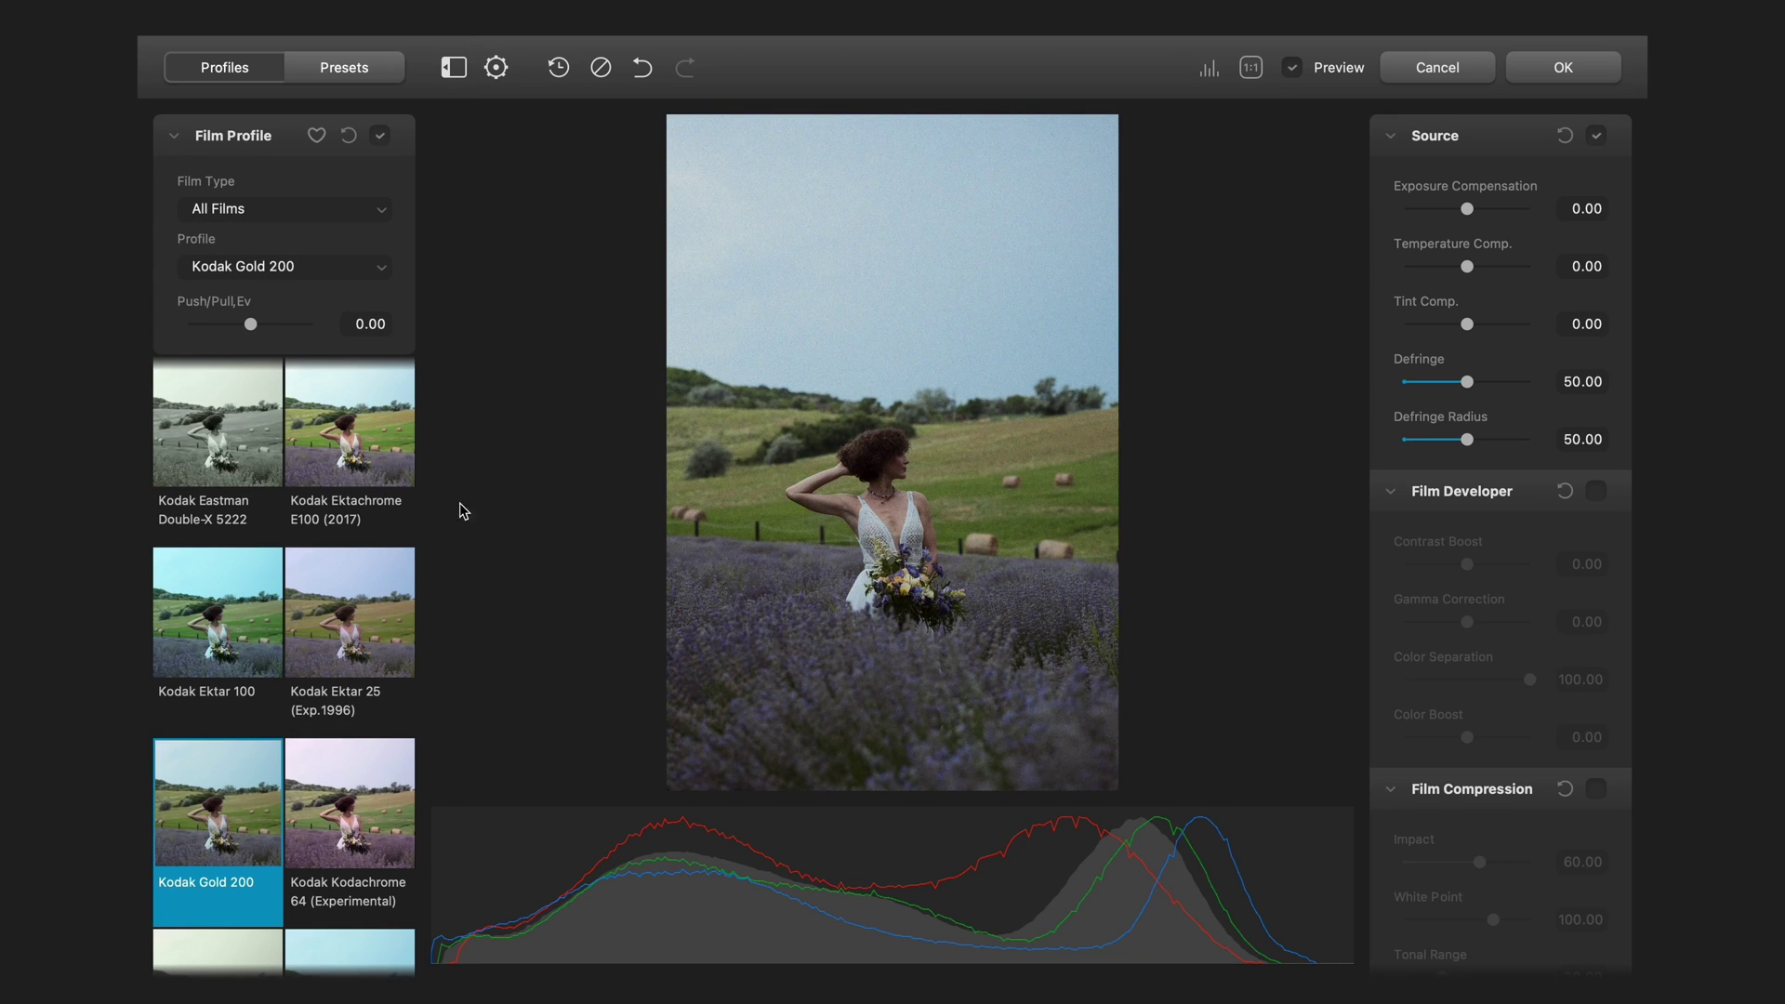
pyautogui.click(340, 280)
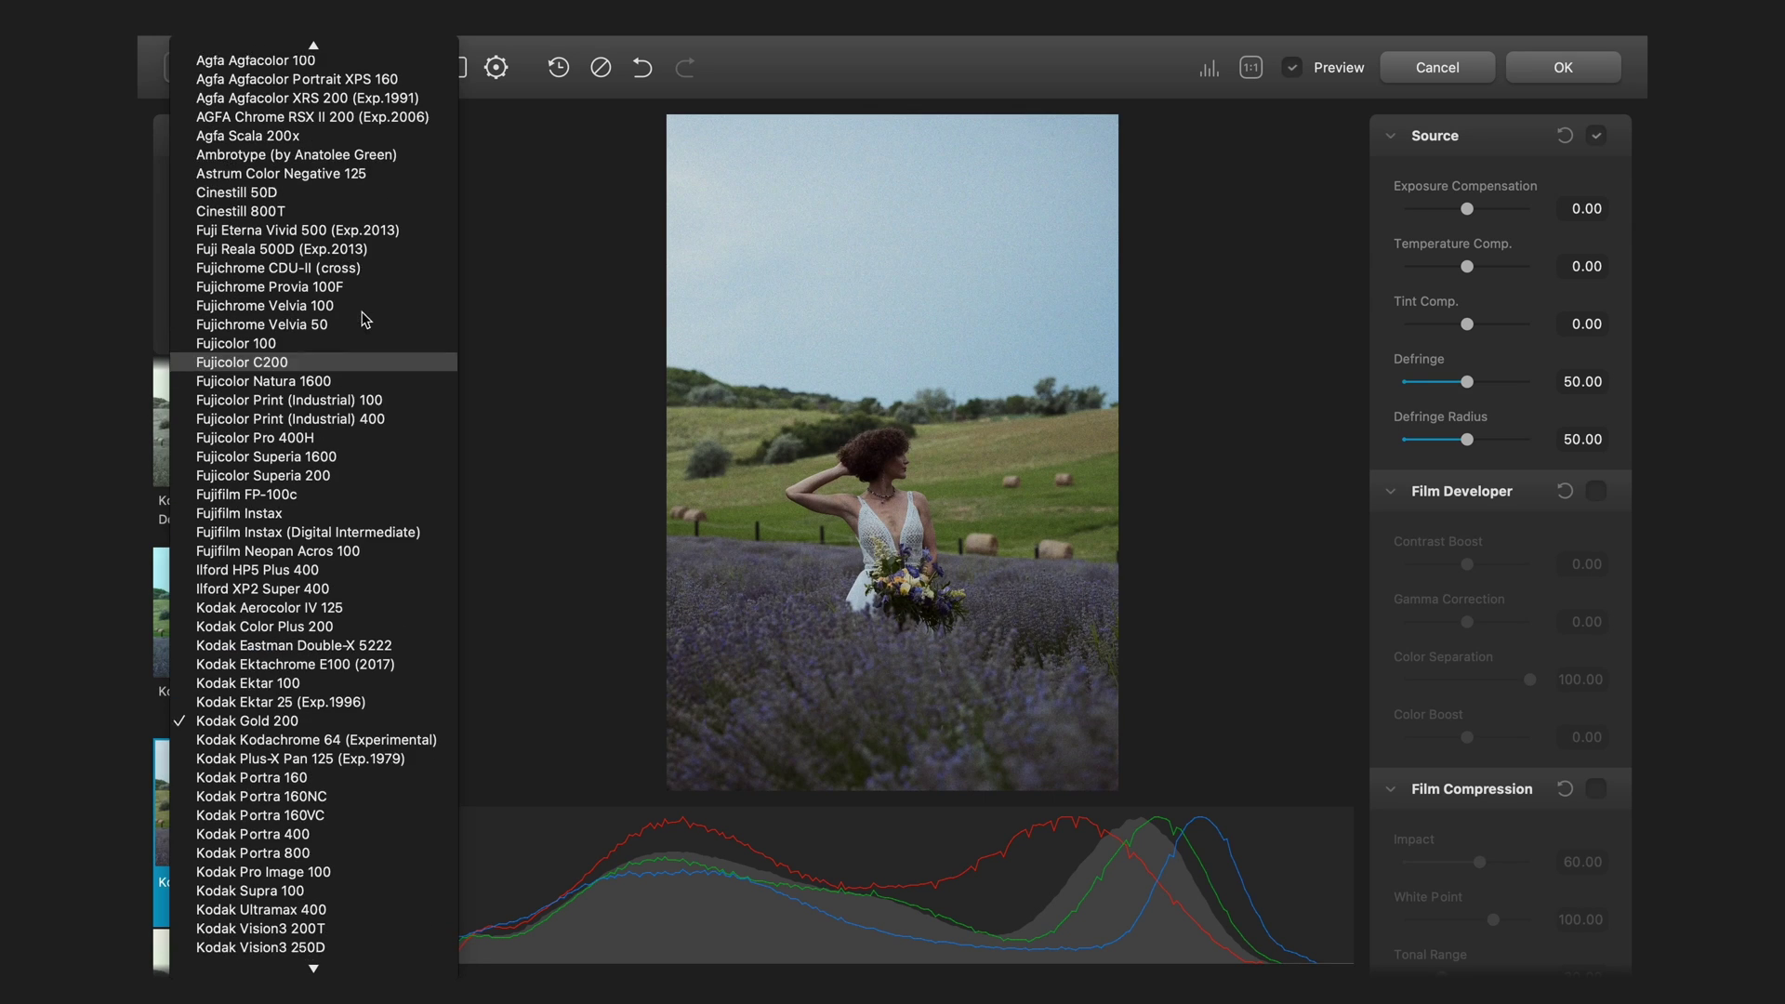
pyautogui.scroll(-5, 373, 681)
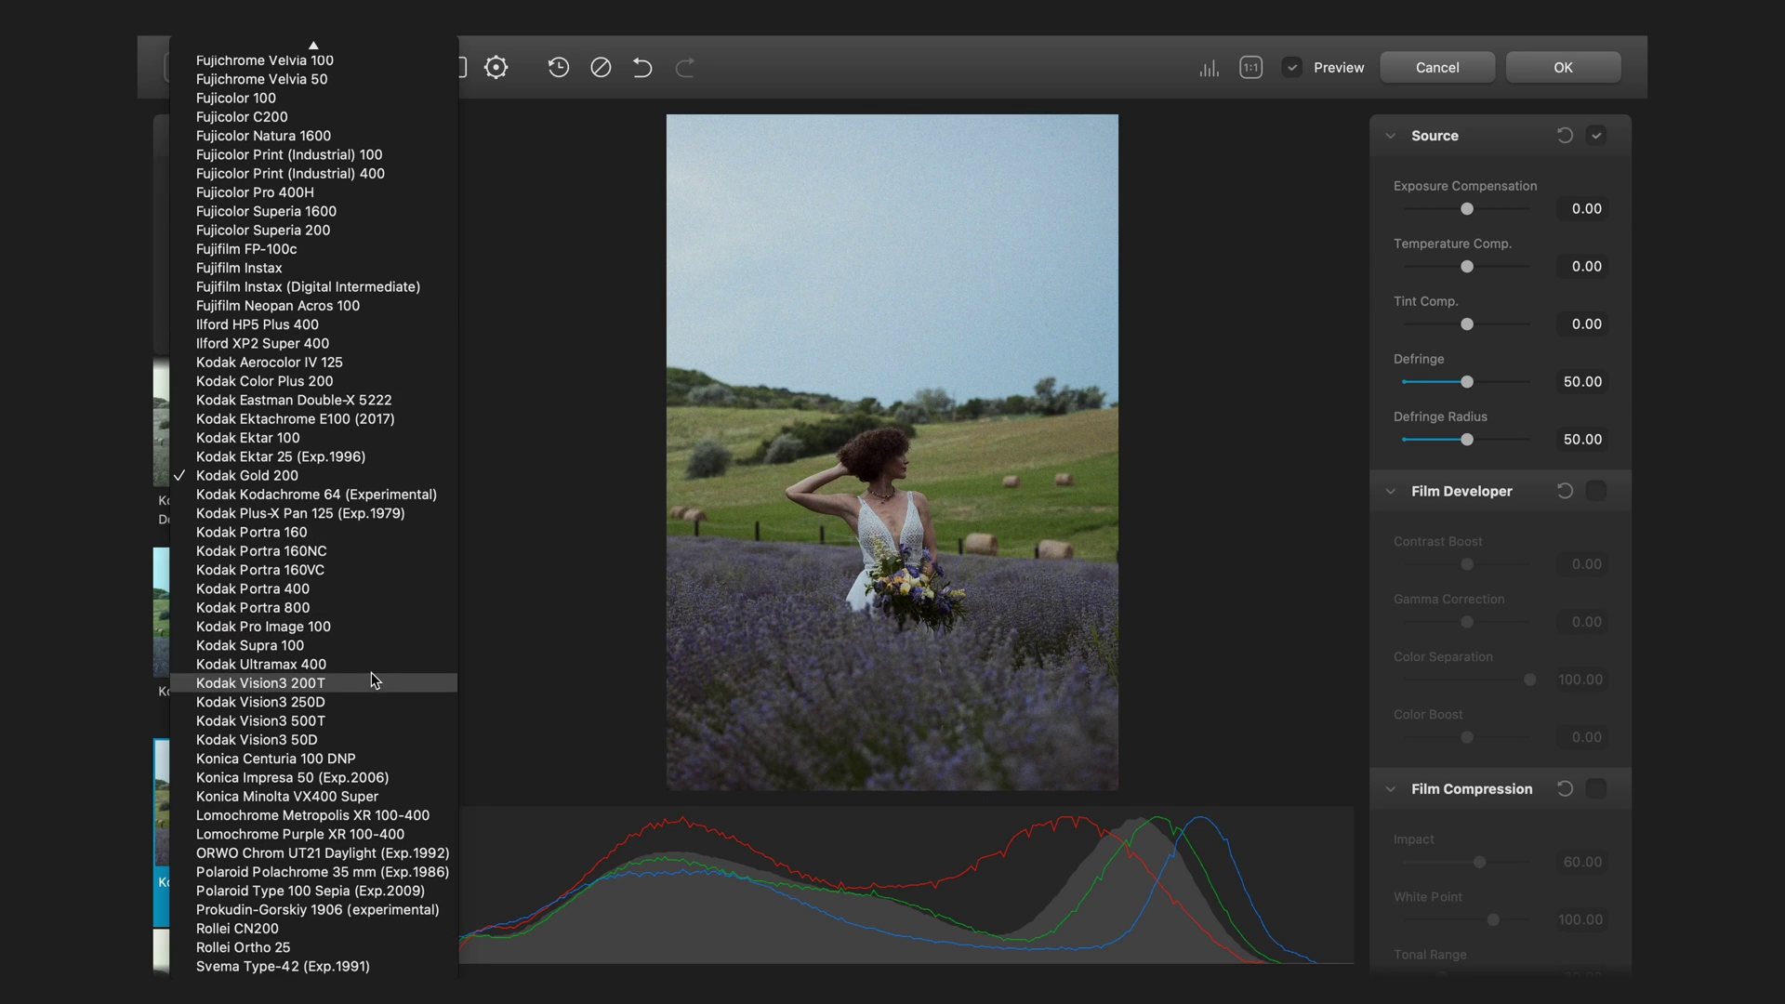
pyautogui.click(344, 365)
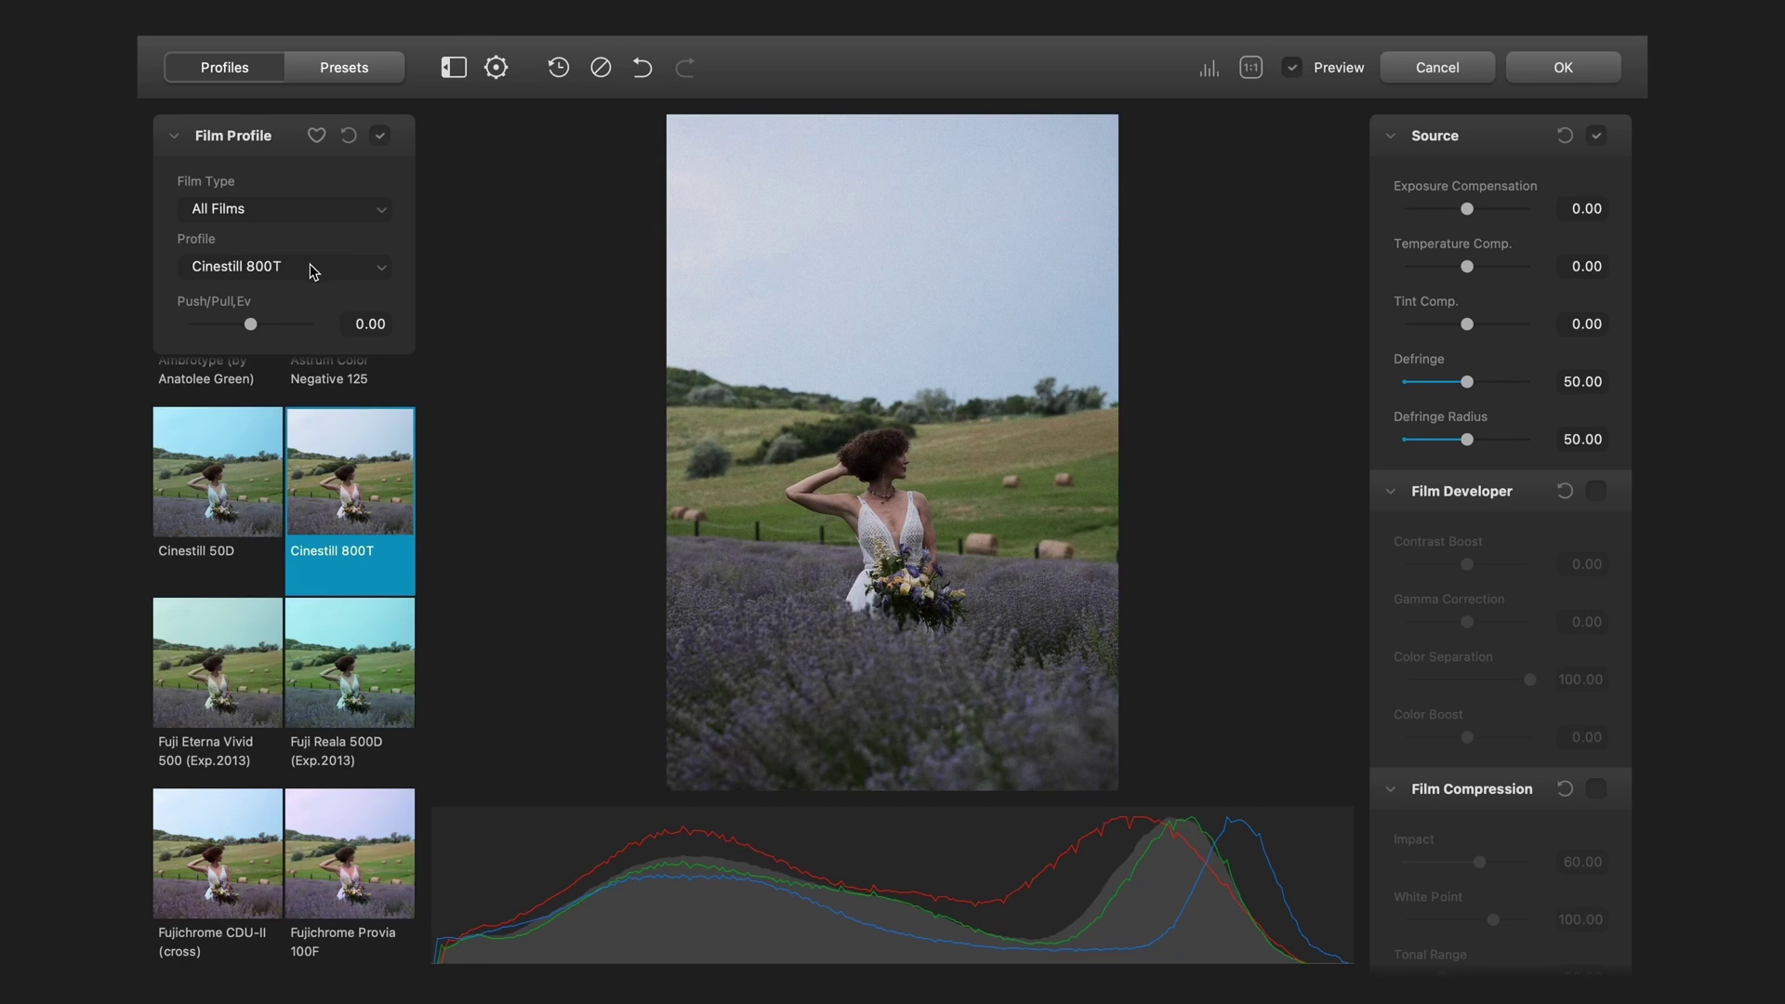
pyautogui.click(315, 269)
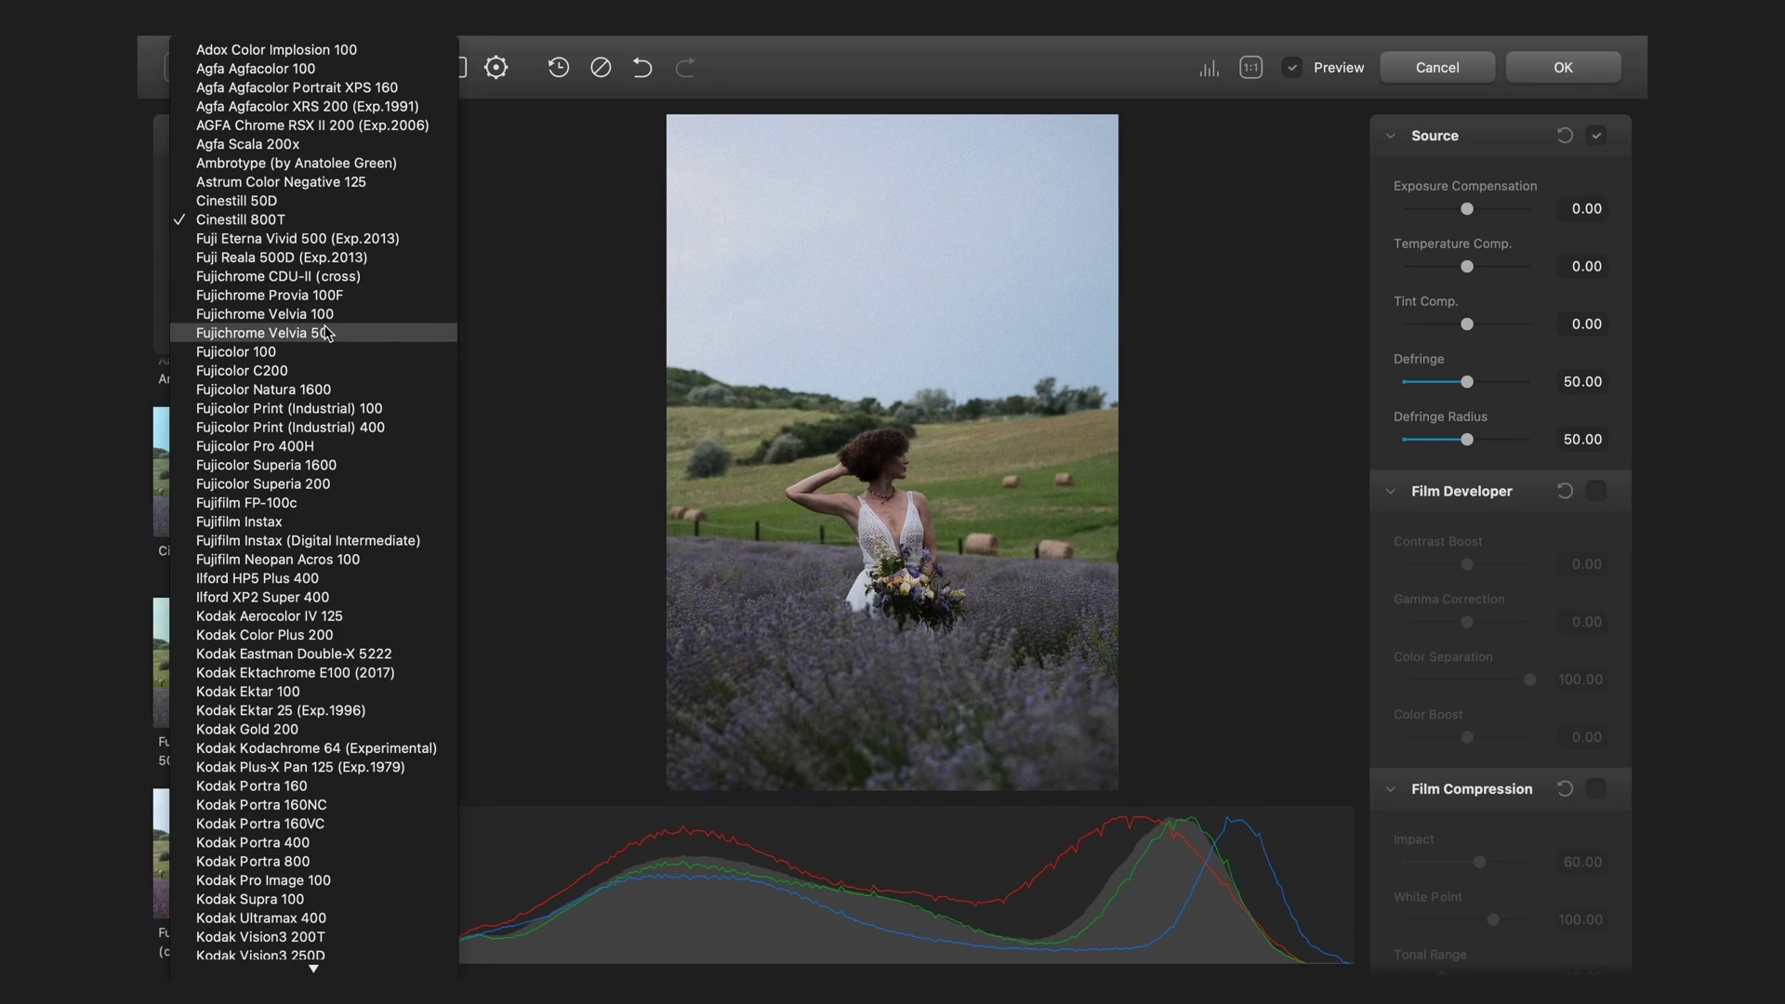
pyautogui.click(372, 672)
pyautogui.click(354, 270)
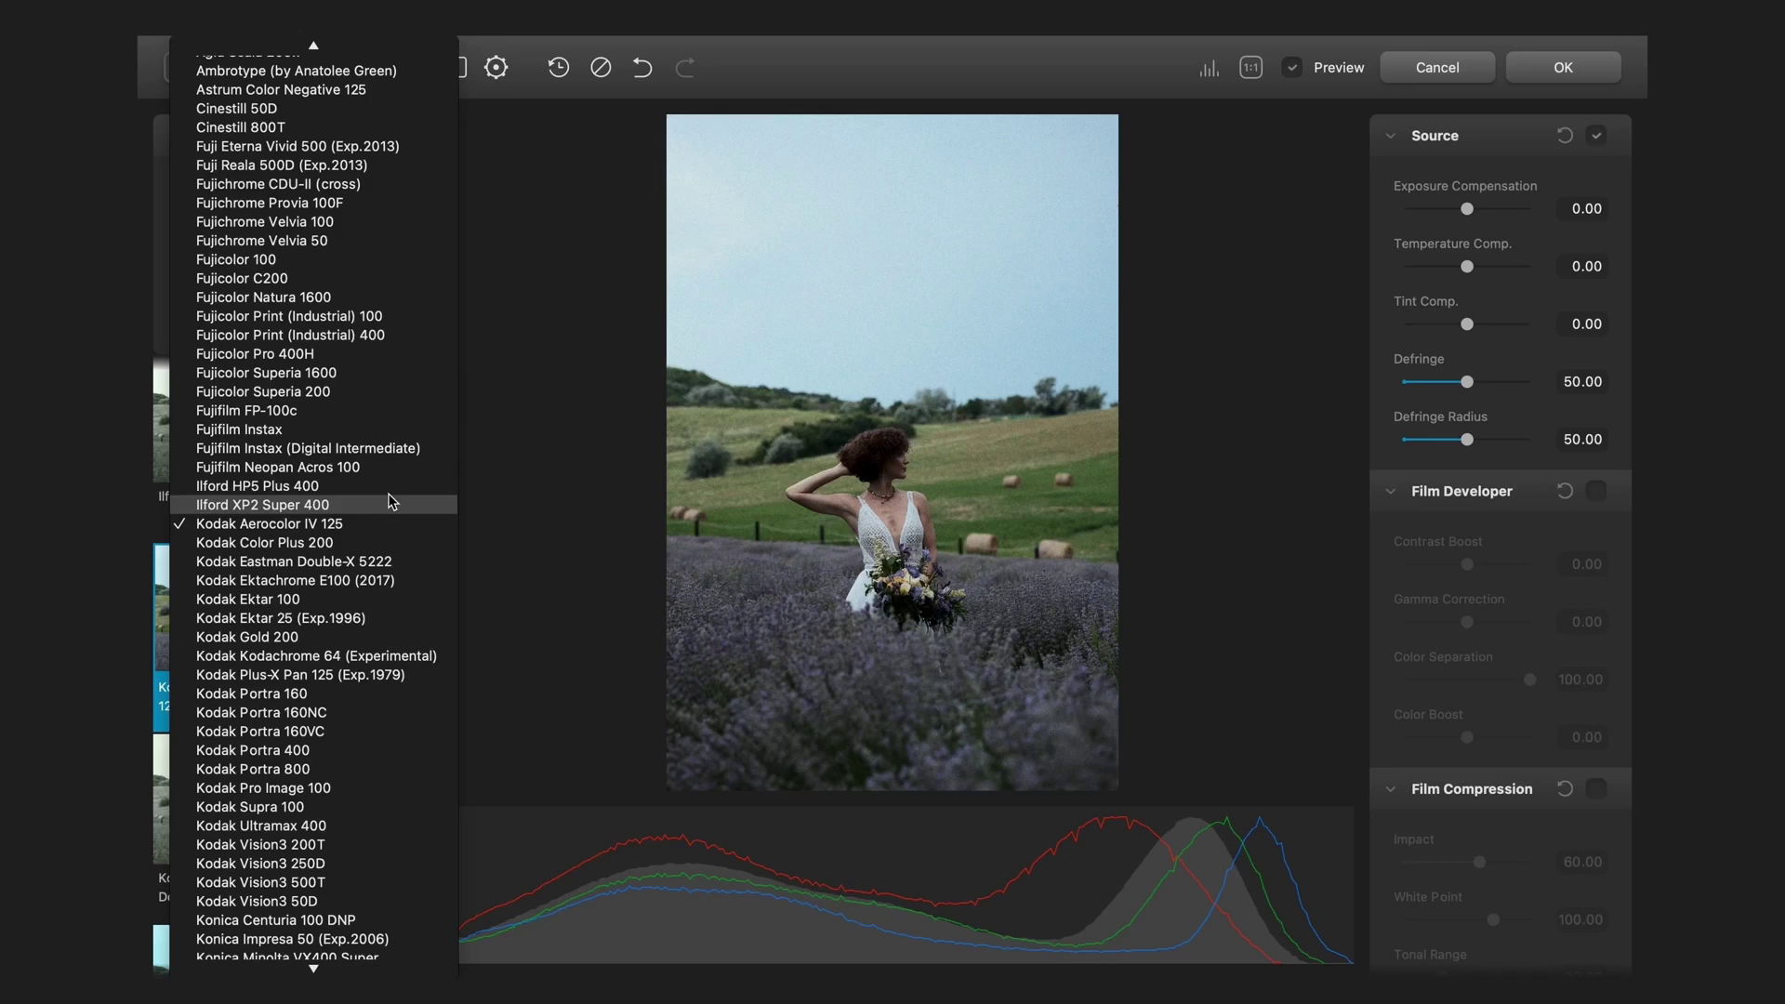
pyautogui.scroll(2, 391, 502)
pyautogui.click(249, 220)
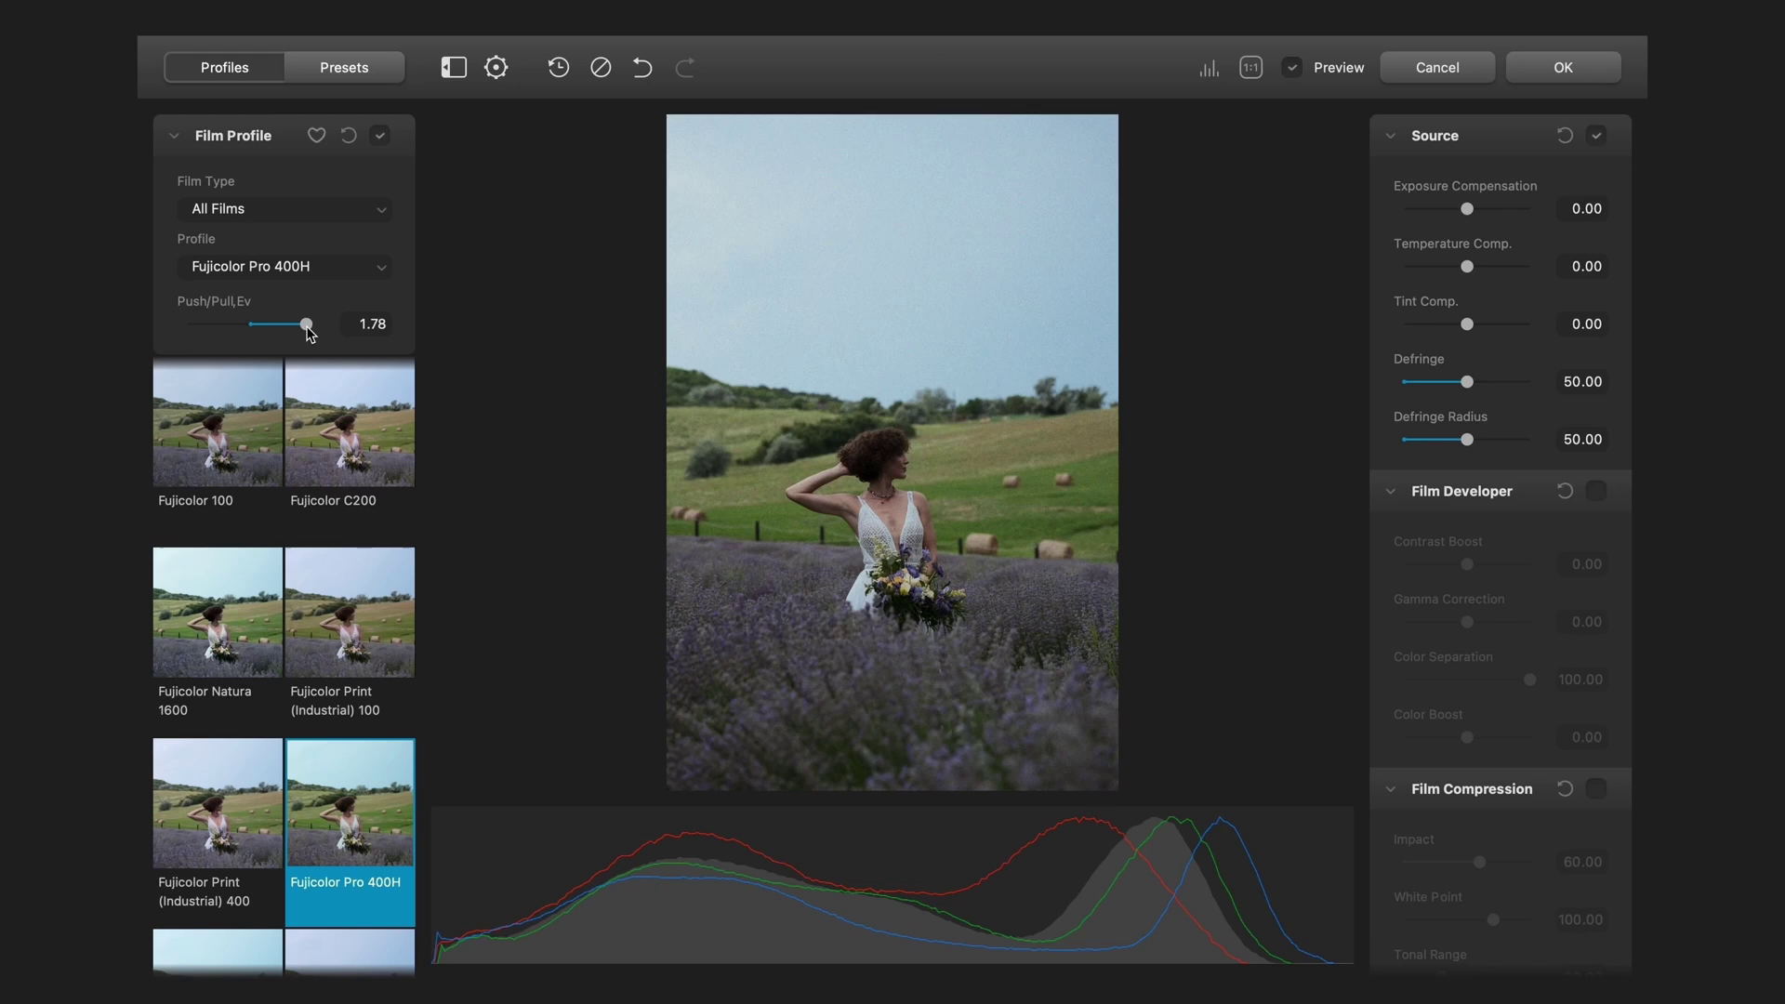
# Pull the Fujicolor Pro 400H push/pull exposure down to -2.00, then return it to 0.00 Ev
pyautogui.moveTo(309, 334); pyautogui.dragTo(195, 334)
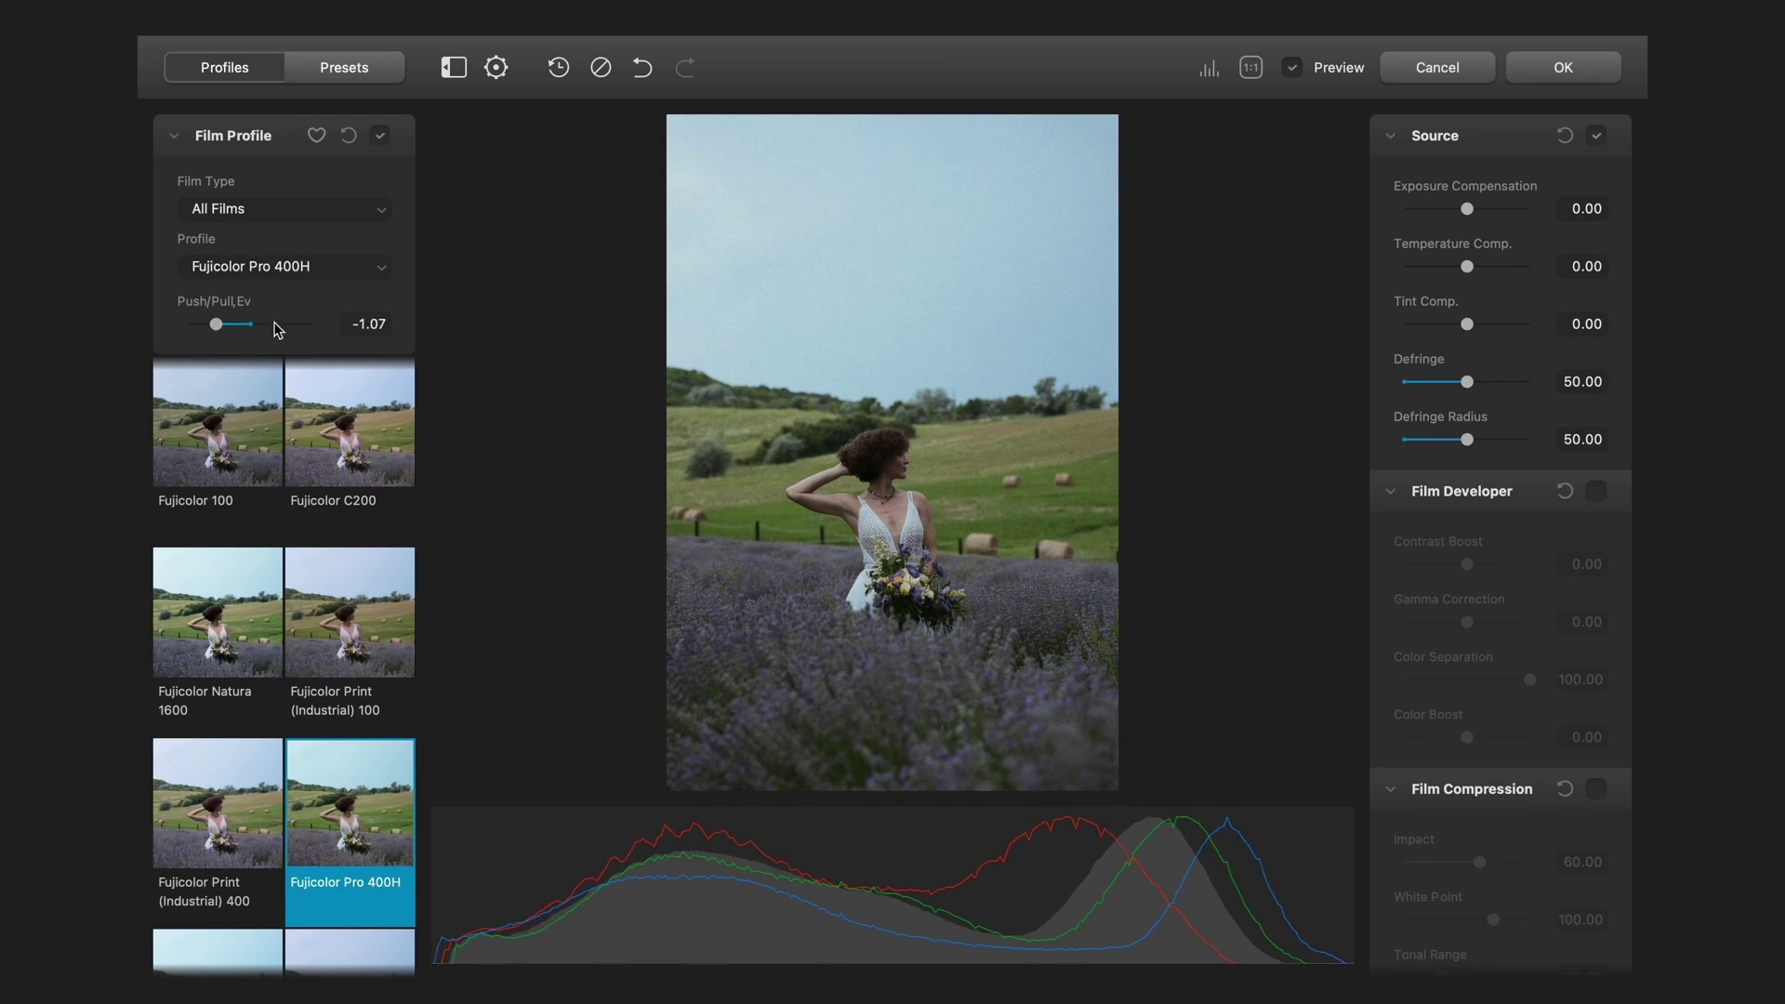
pyautogui.moveTo(372, 328); pyautogui.dragTo(171, 321)
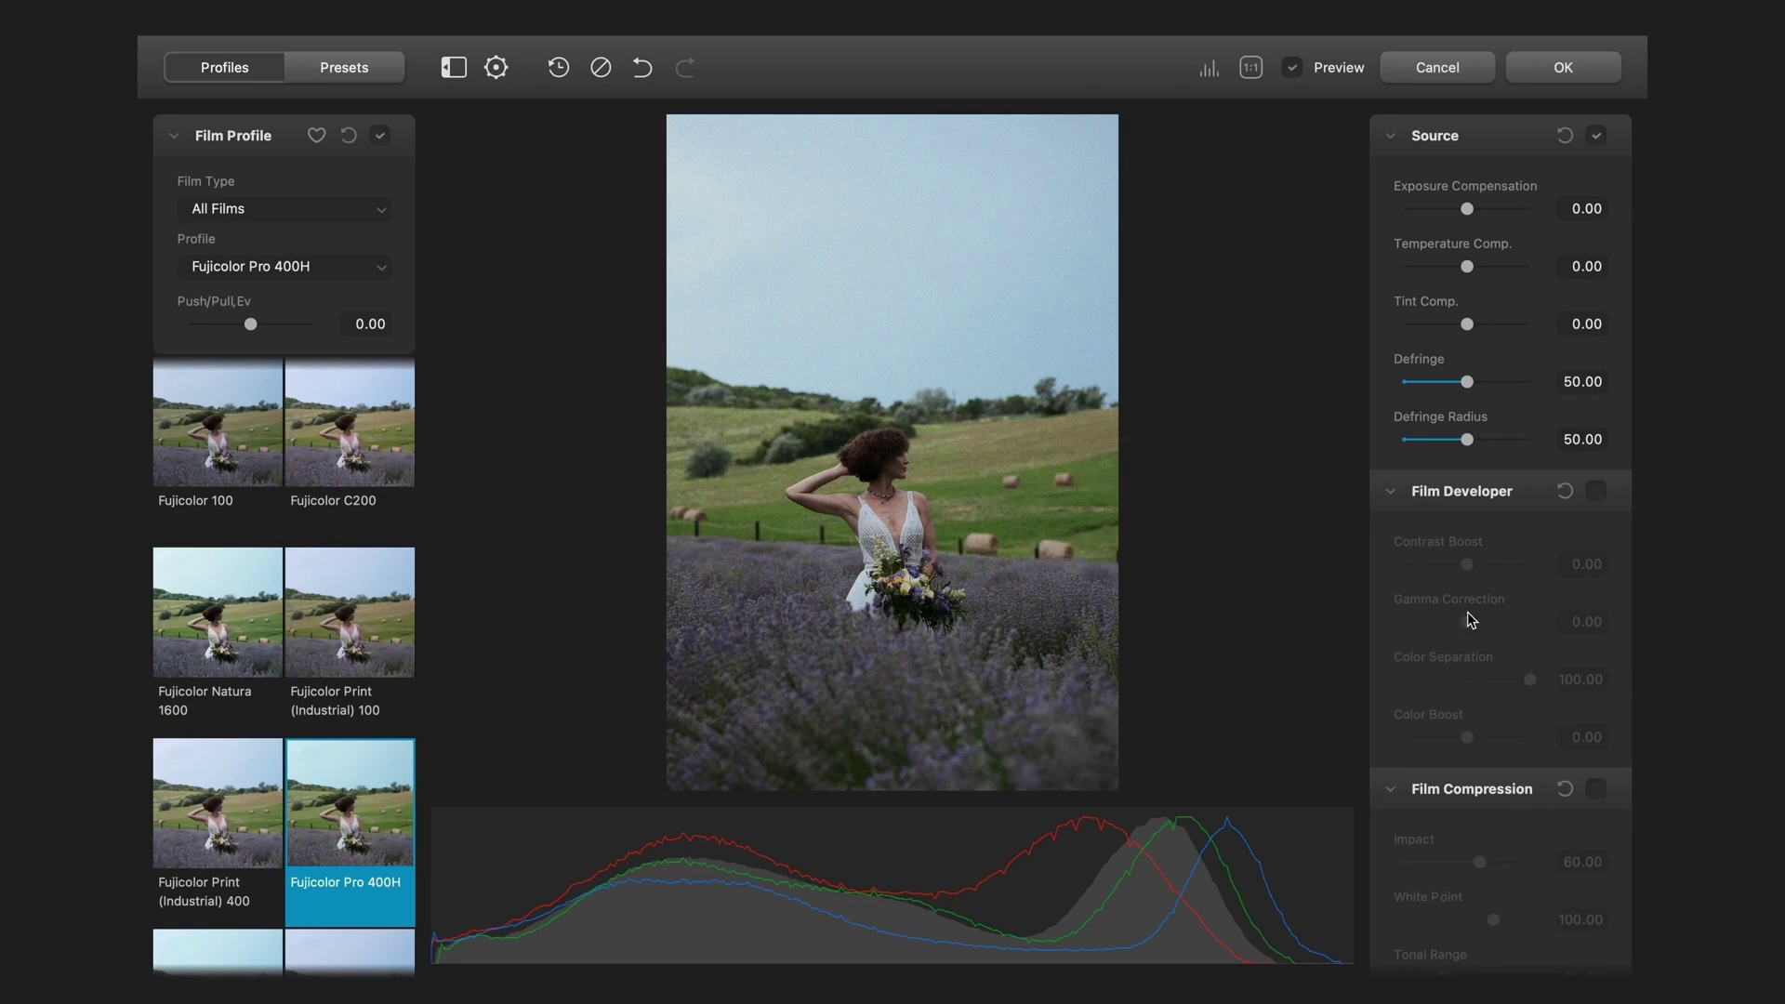
# In Source, raise Exposure Compensation to 0.13 and warm Temperature to 13.50
pyautogui.scroll(-20, 1467, 613)
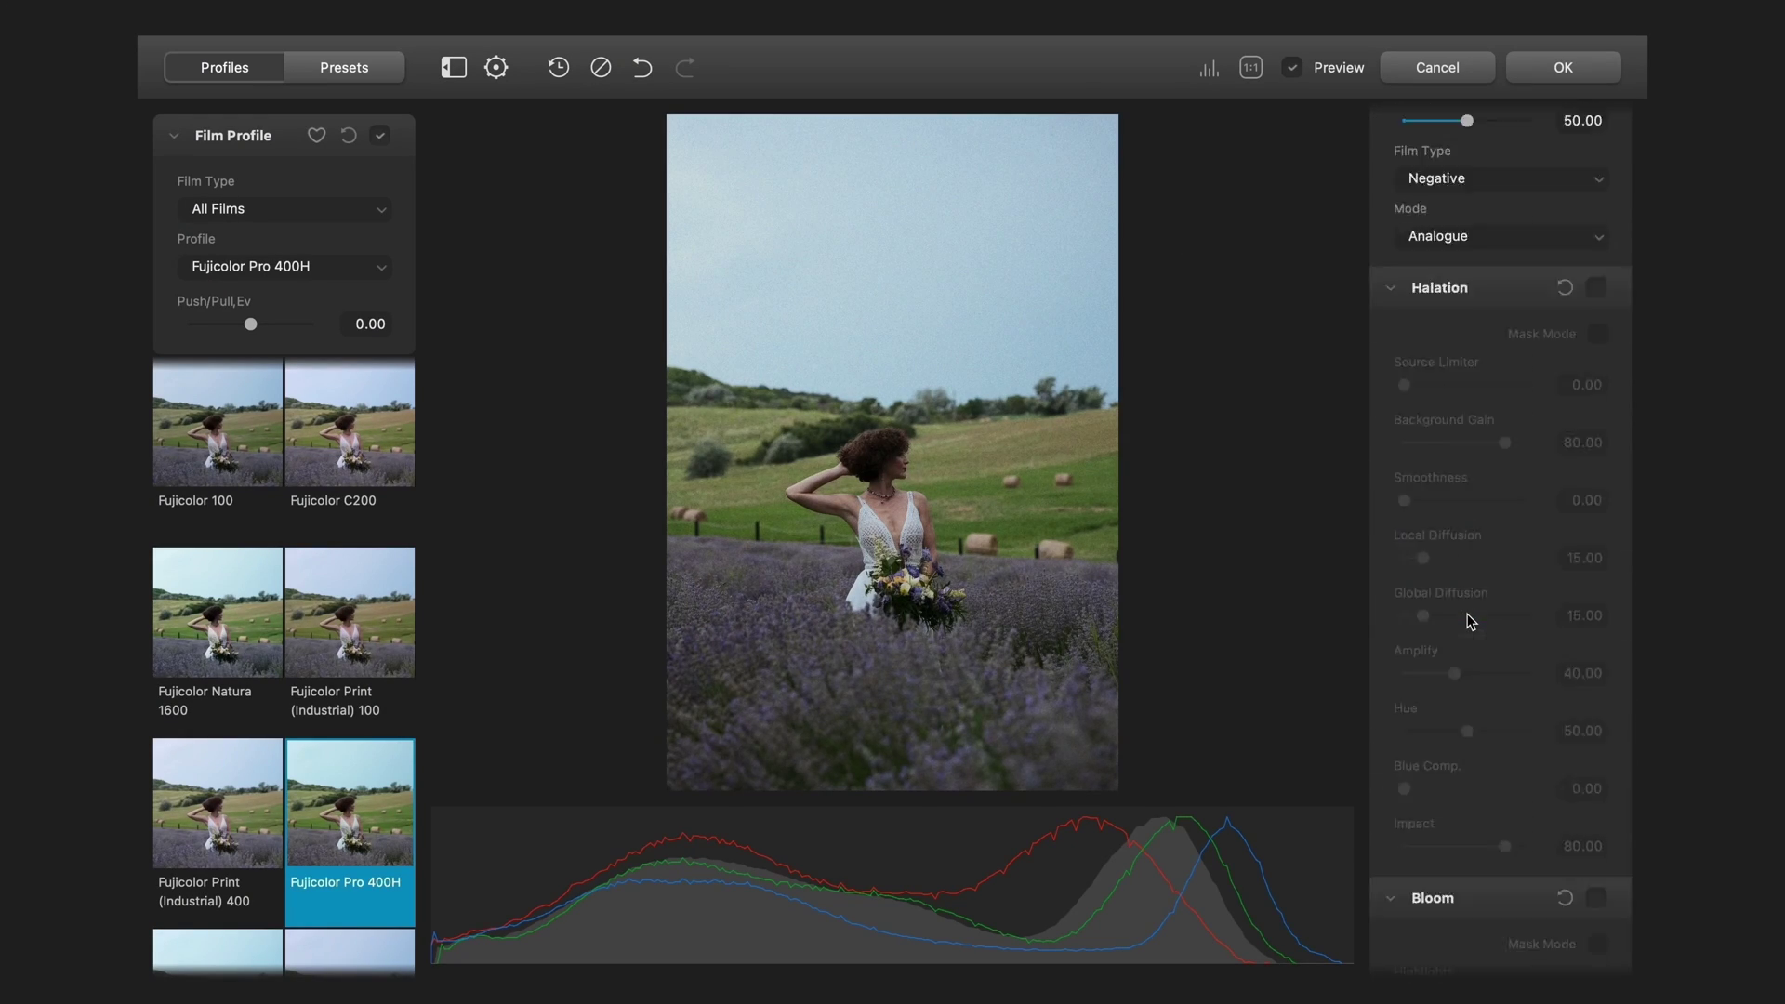
pyautogui.scroll(20, 1471, 621)
pyautogui.moveTo(1467, 208); pyautogui.dragTo(1473, 327)
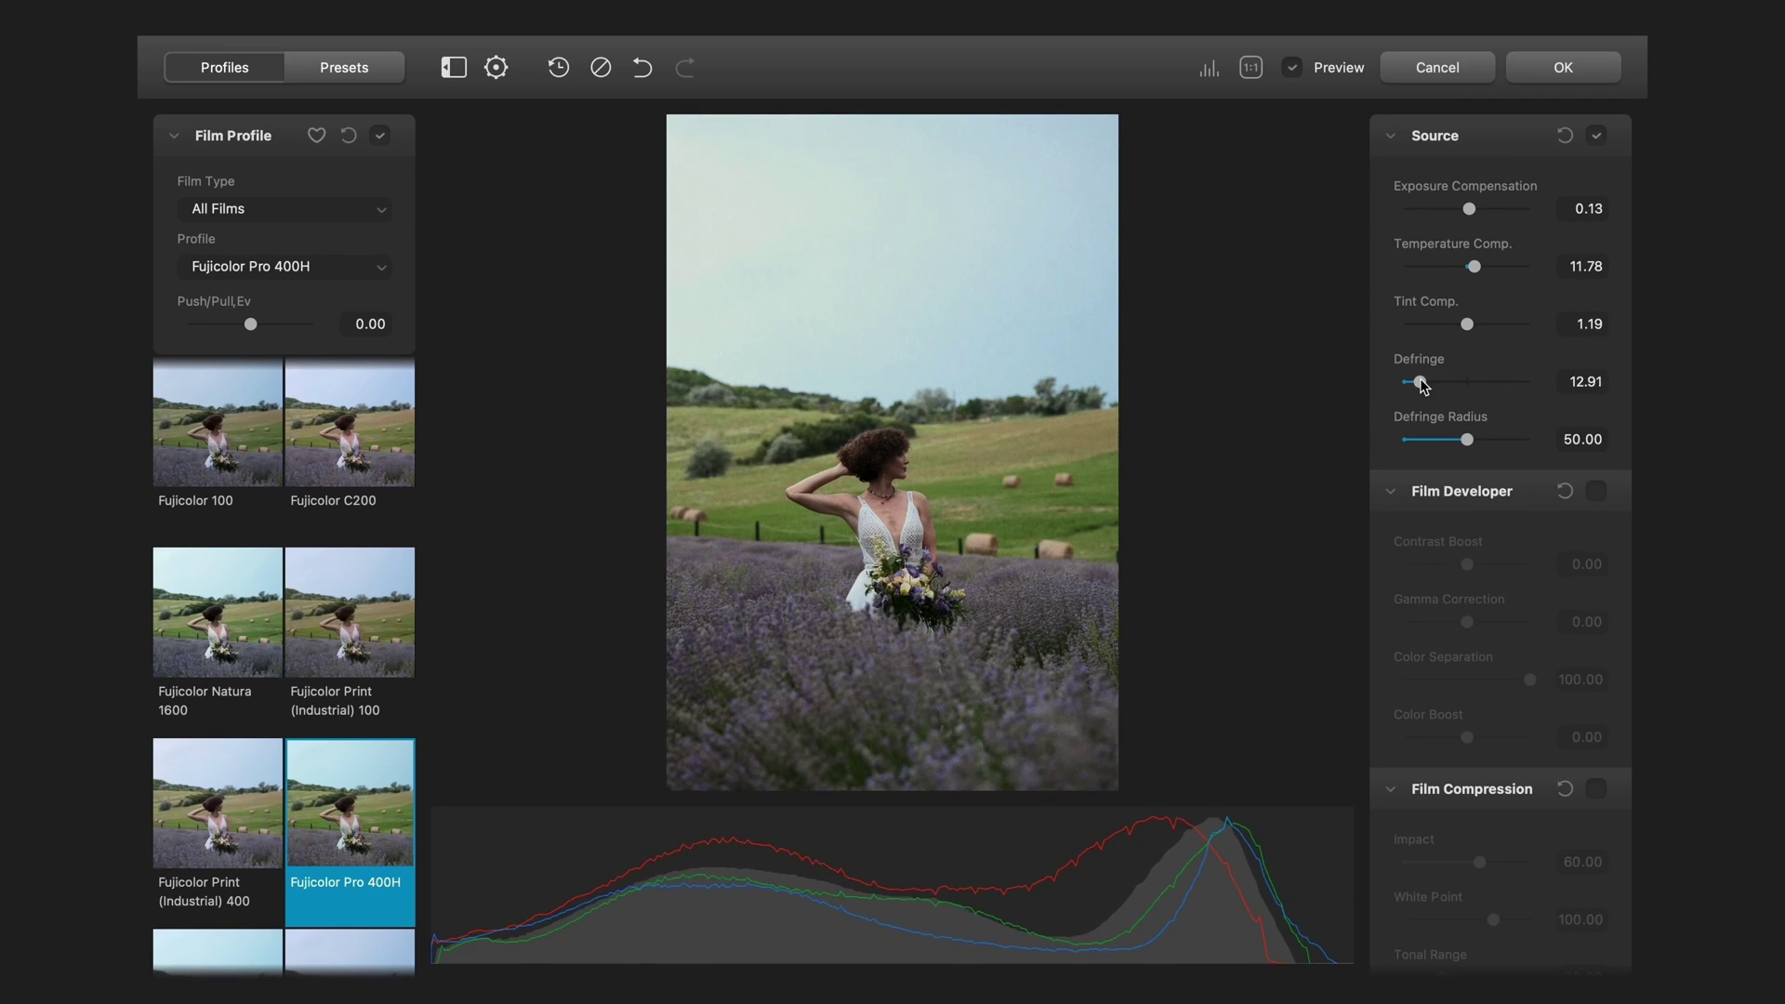
pyautogui.moveTo(1467, 439); pyautogui.dragTo(1522, 440)
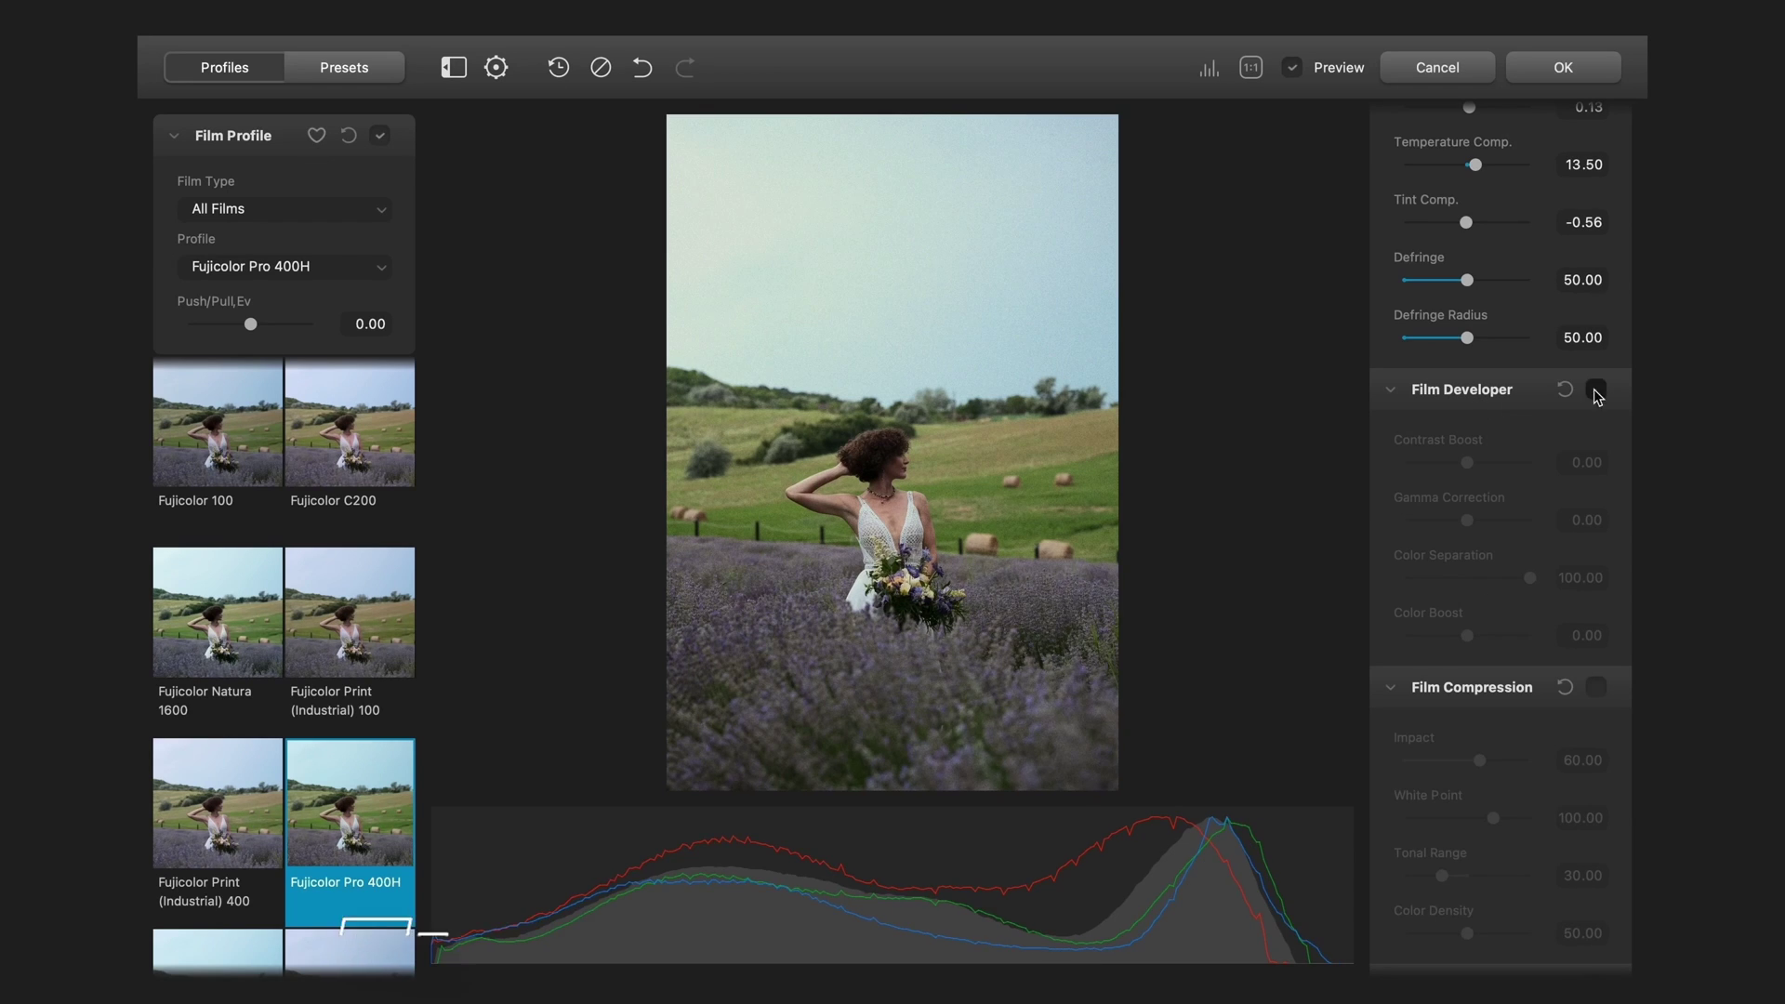
# Enable Film Developer with contrast boost 18.59 and gamma correction -8.75
pyautogui.click(1595, 389)
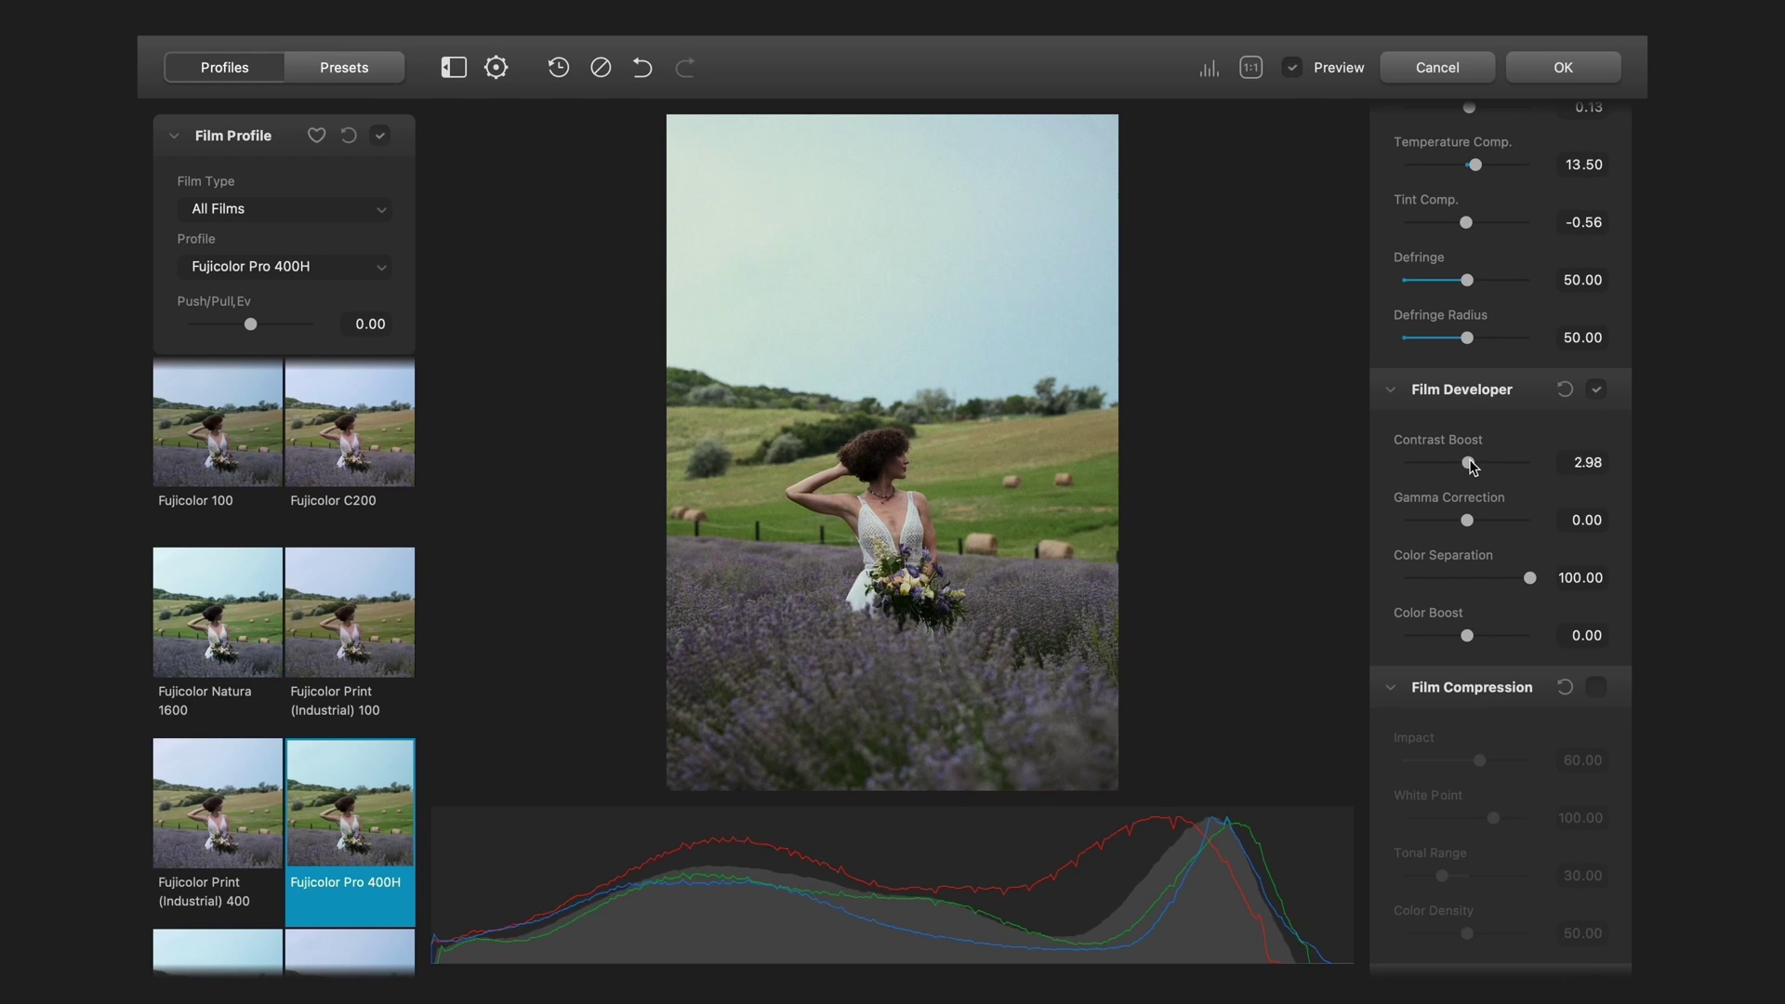
pyautogui.moveTo(1476, 462); pyautogui.dragTo(1481, 462)
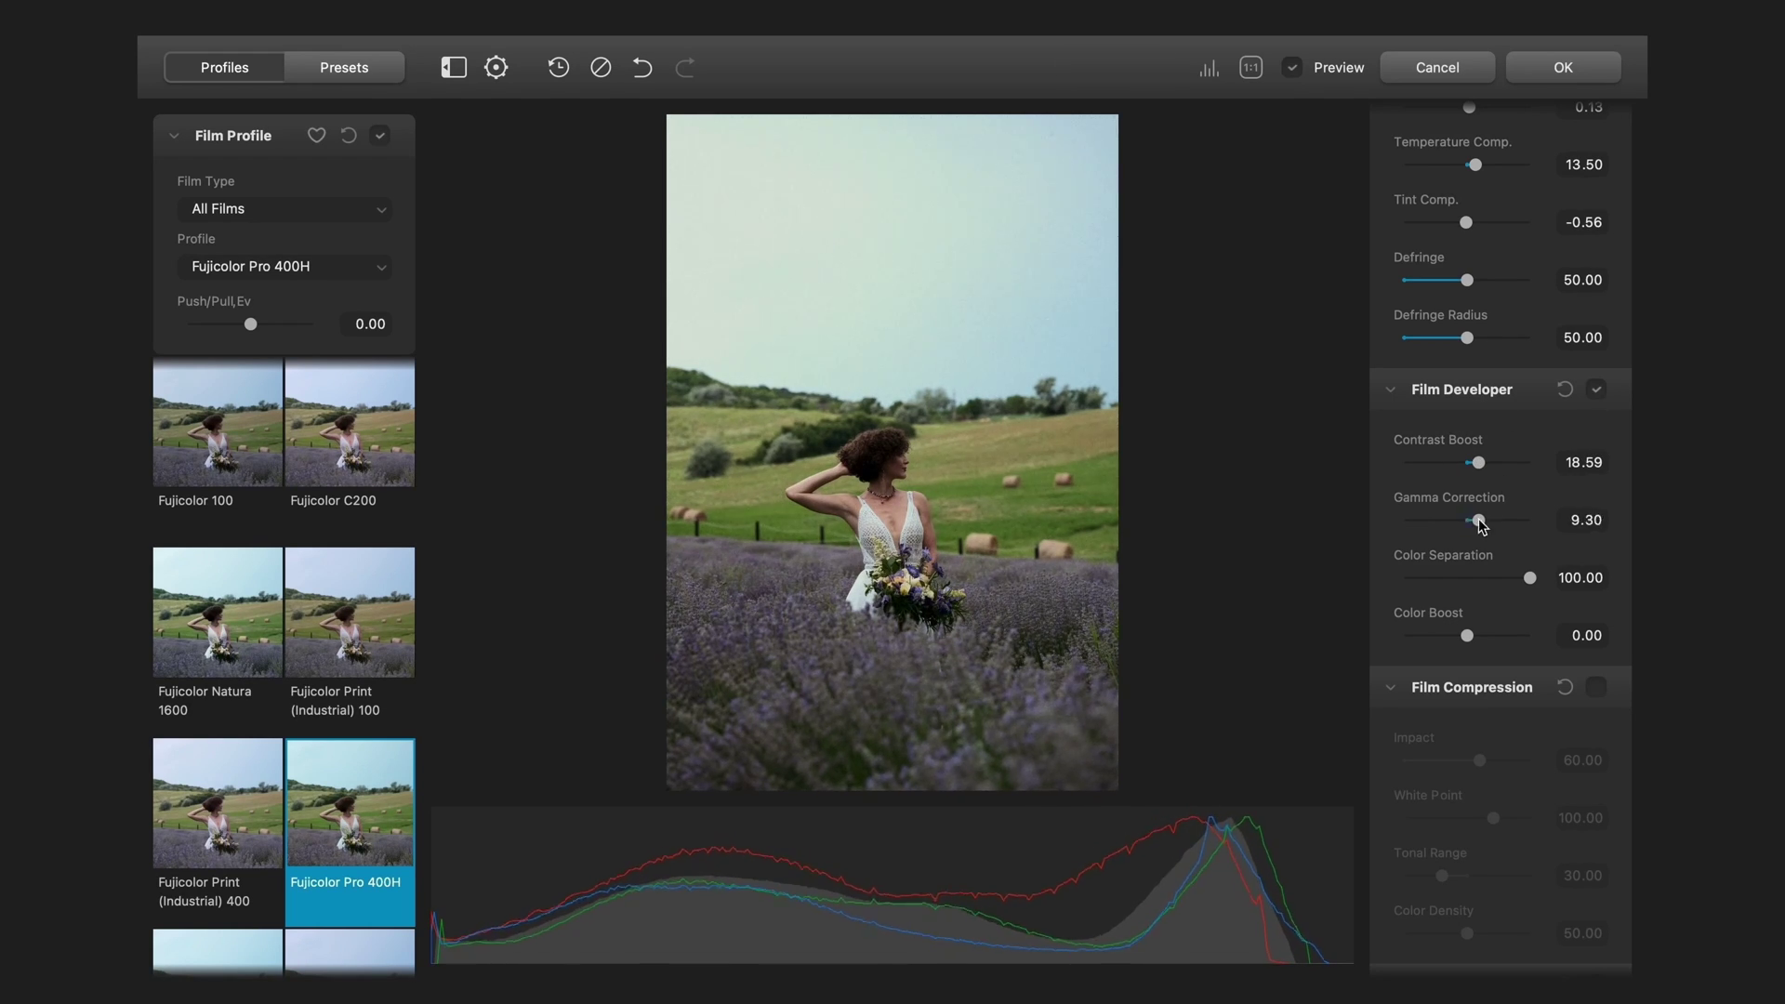
pyautogui.moveTo(1481, 526); pyautogui.dragTo(1480, 528)
pyautogui.scroll(-2, 1525, 532)
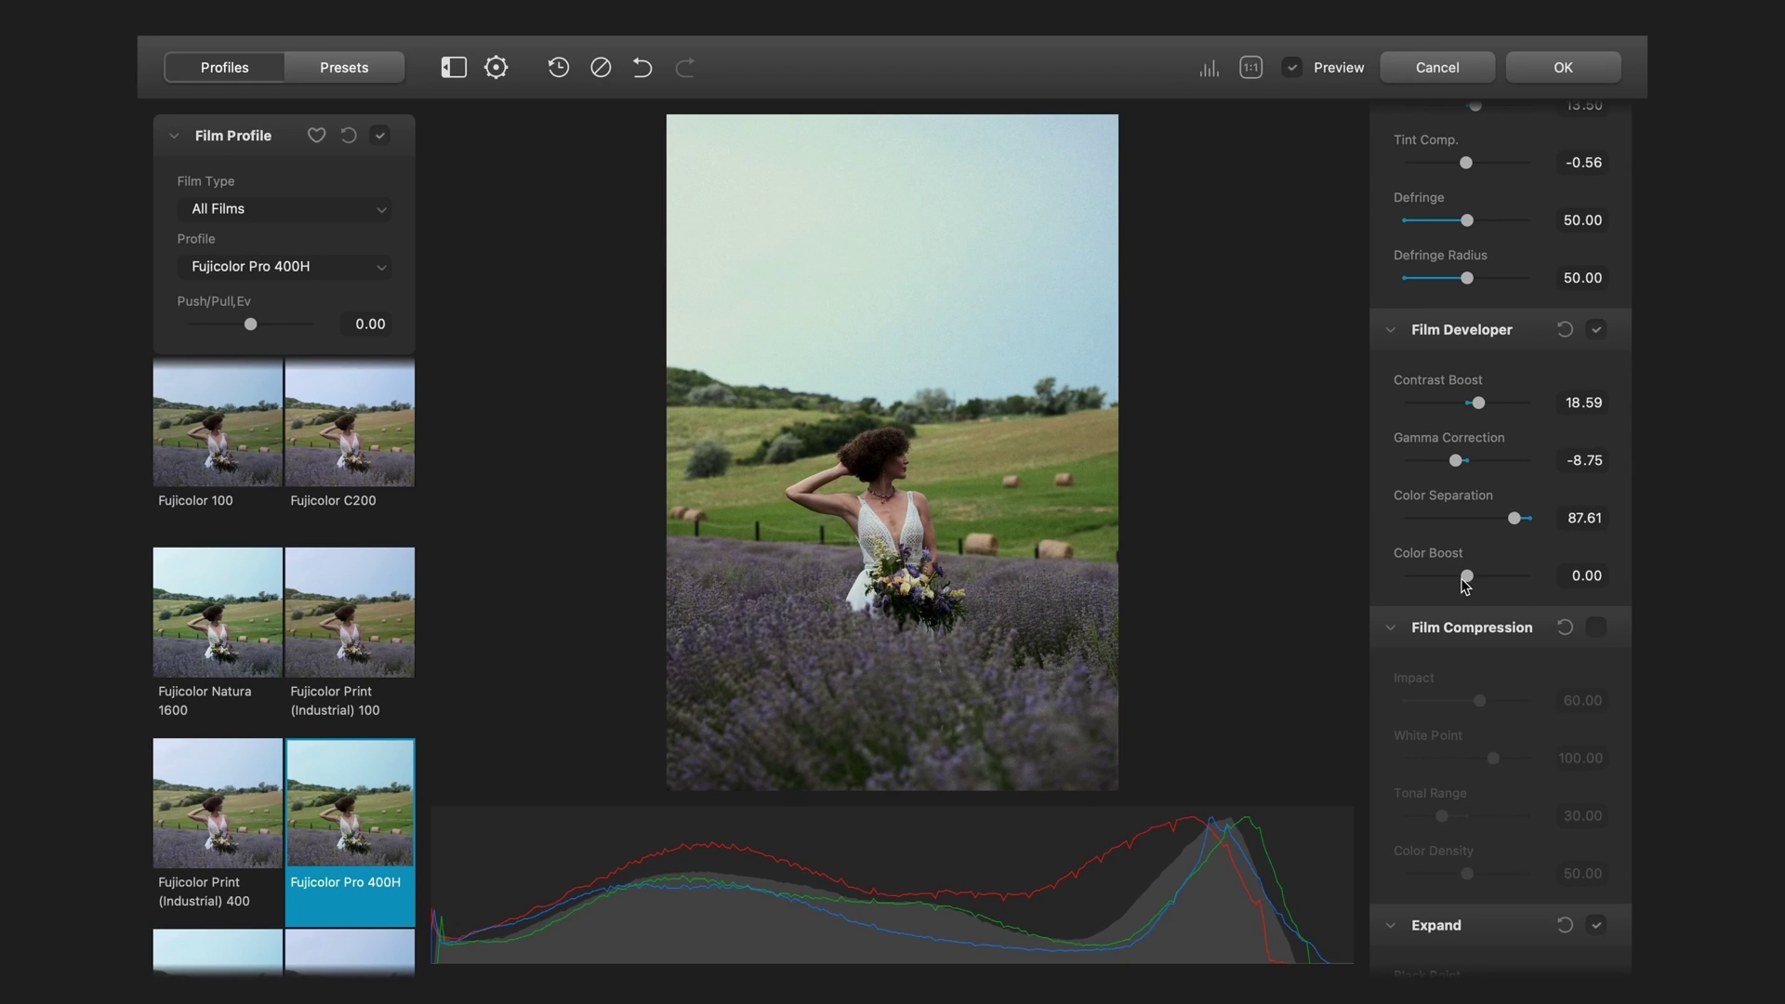
pyautogui.scroll(-6, 1389, 530)
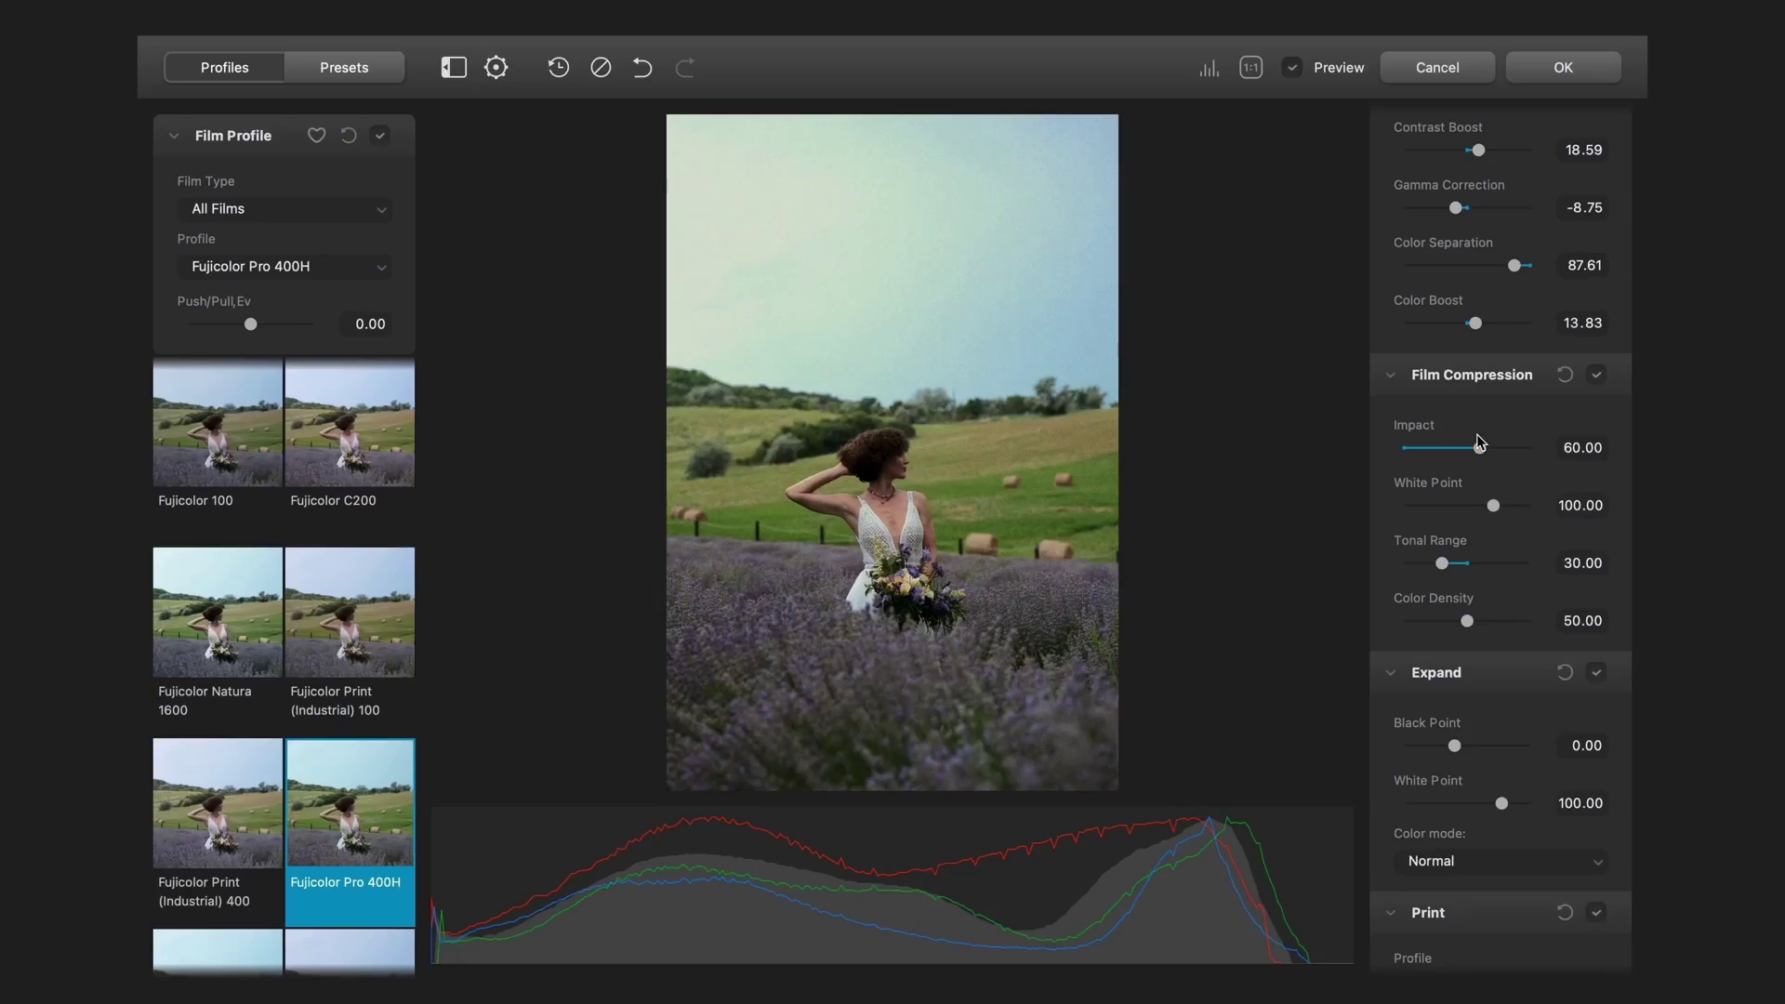
# Compare Film Compression off and on, then adjust its impact, white point and tonal range to 45.99
pyautogui.click(1595, 377)
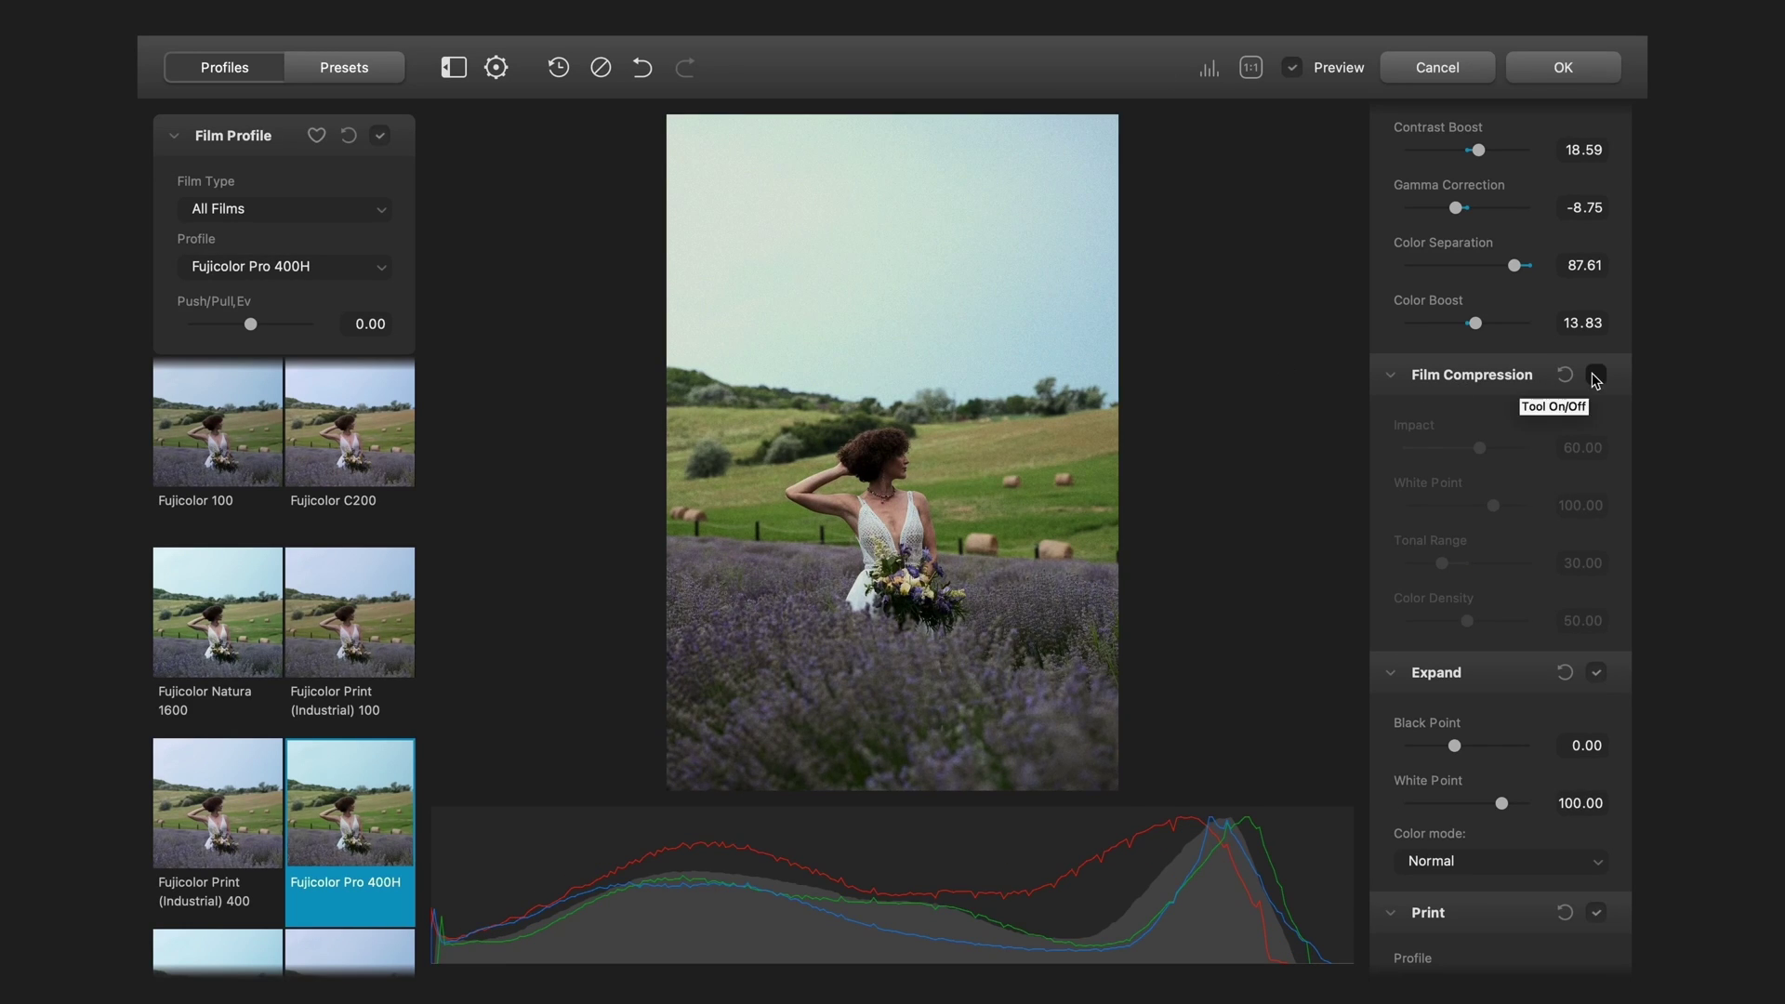
pyautogui.click(1596, 375)
pyautogui.moveTo(1516, 448); pyautogui.dragTo(1479, 448)
pyautogui.moveTo(1493, 504); pyautogui.dragTo(1463, 563)
pyautogui.moveTo(1486, 626)
pyautogui.mouseDown()
pyautogui.moveTo(1447, 625)
pyautogui.moveTo(1473, 621)
pyautogui.mouseUp()
pyautogui.scroll(-3, 1425, 620)
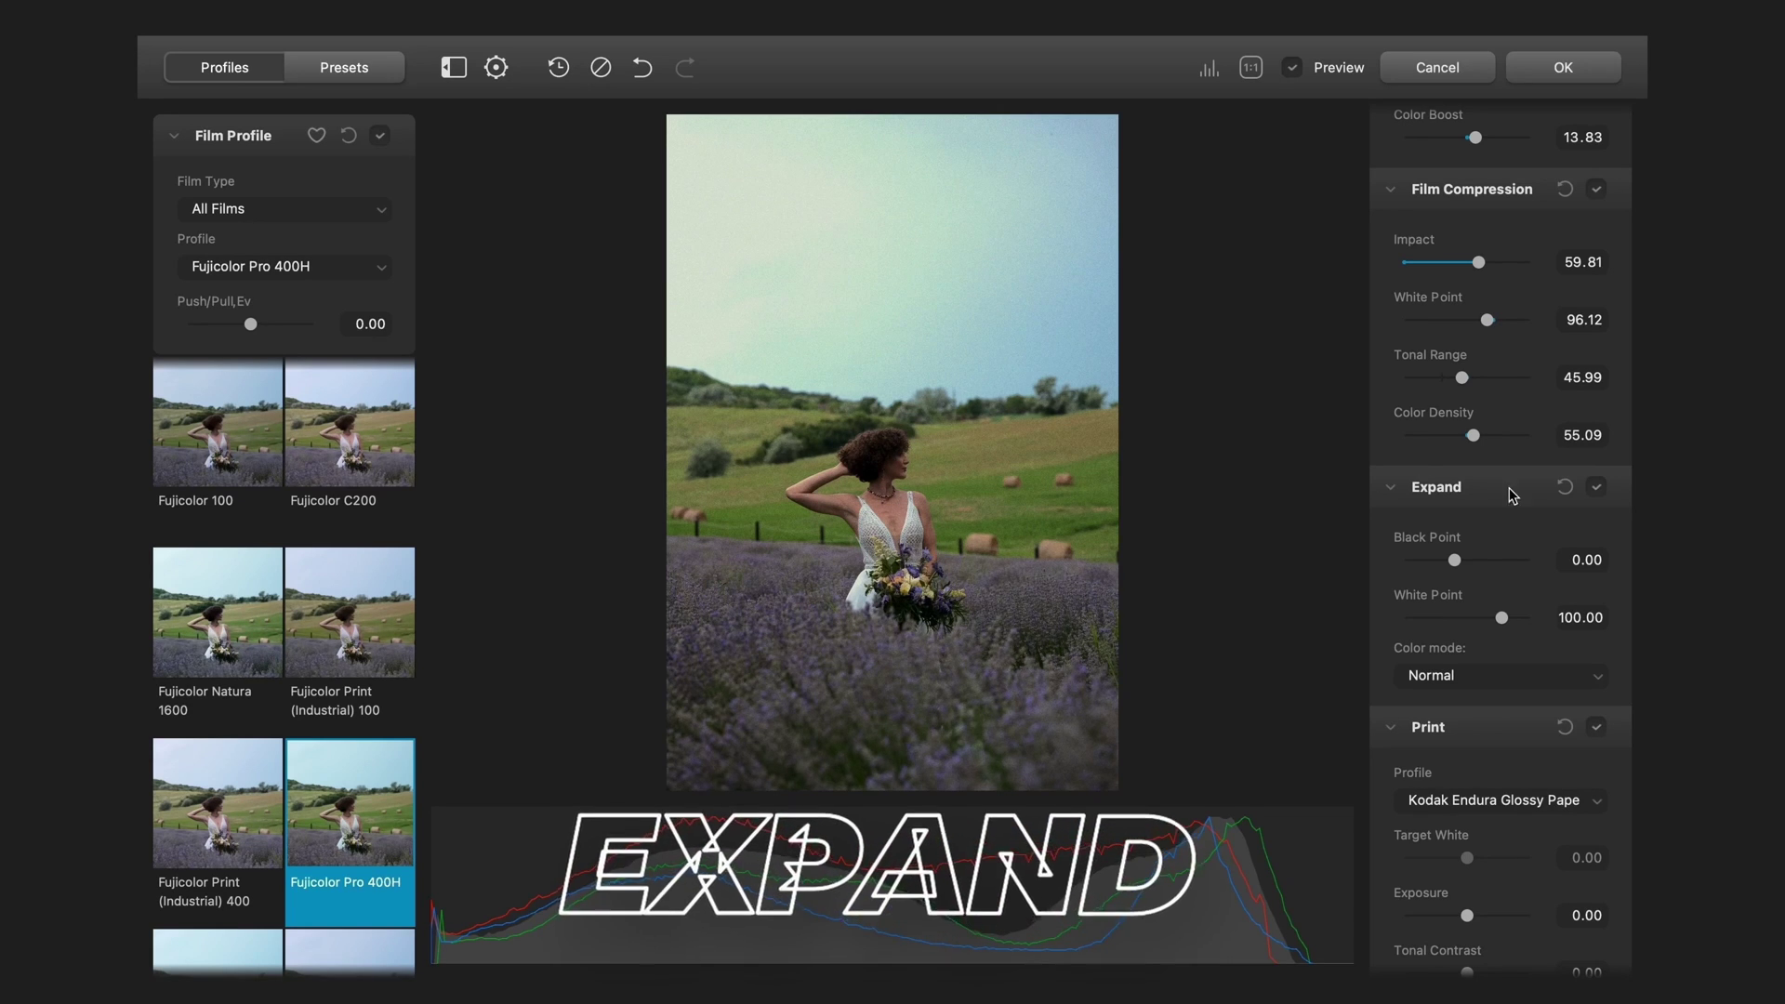
# Compare Expand off and on, and bring its black point back up to 0.00
pyautogui.click(1597, 487)
pyautogui.click(1596, 488)
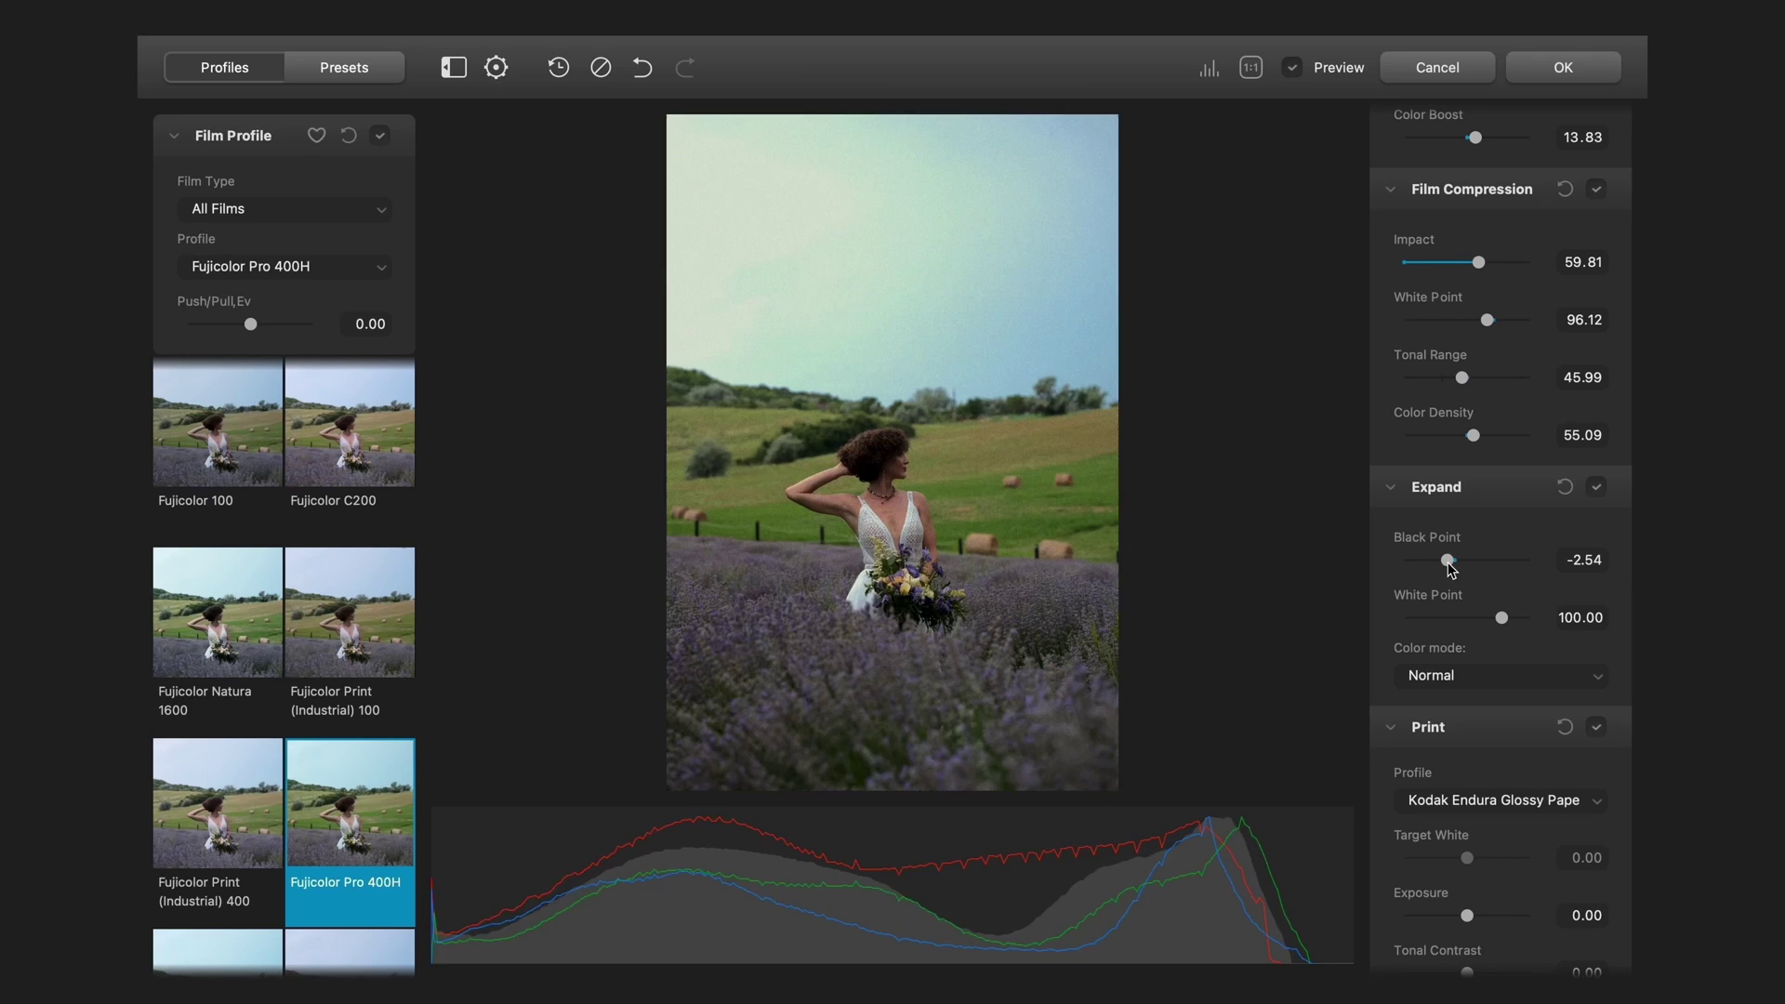
pyautogui.moveTo(1448, 562); pyautogui.dragTo(1456, 562)
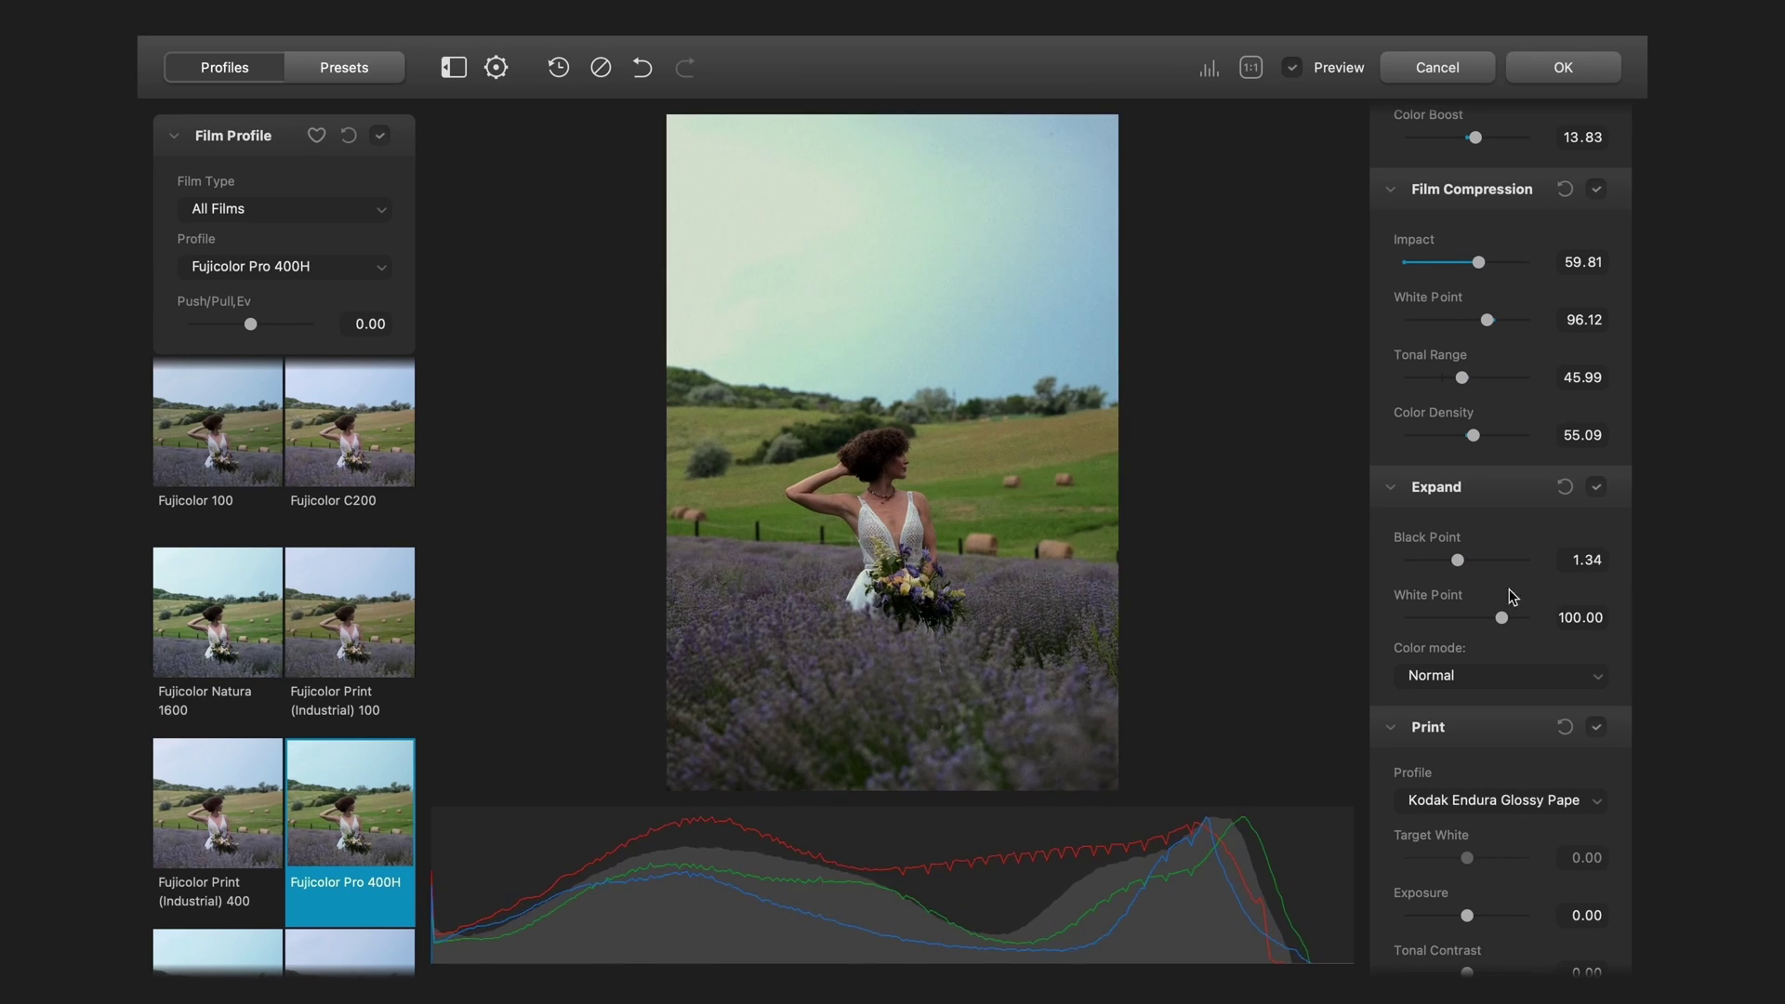
pyautogui.moveTo(1501, 618); pyautogui.dragTo(1495, 618)
pyautogui.scroll(-1, 1516, 551)
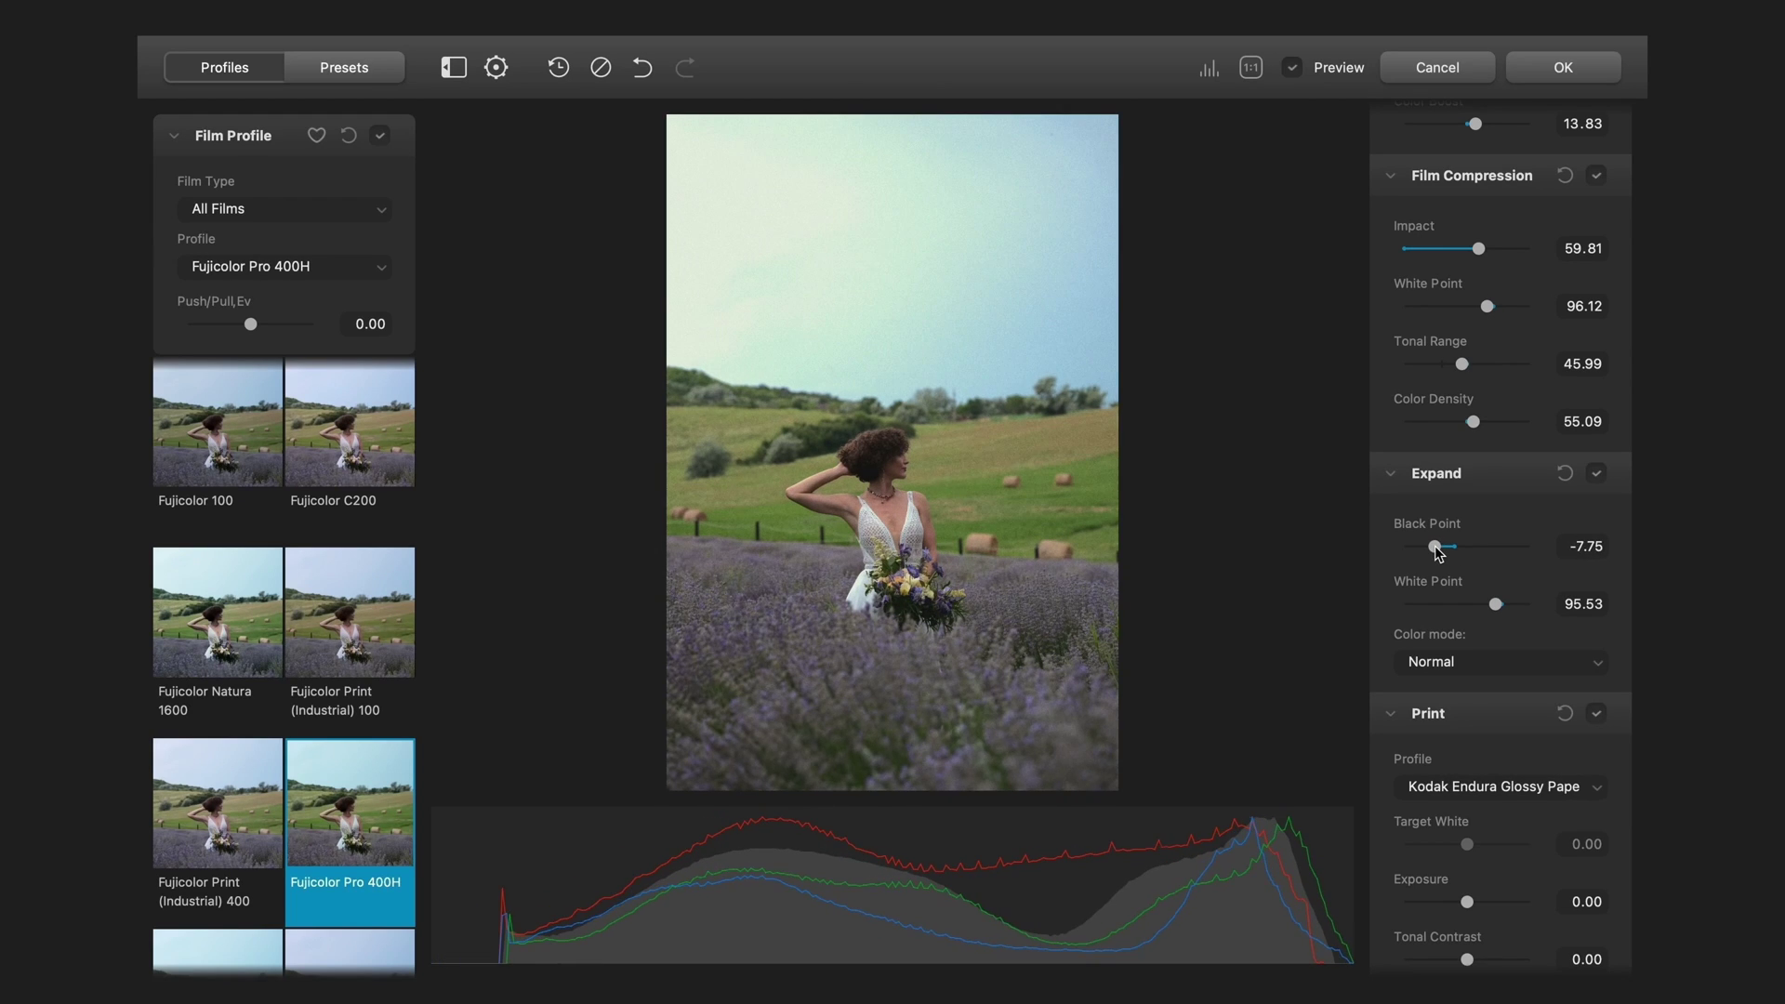
pyautogui.moveTo(1437, 551); pyautogui.dragTo(1457, 553)
pyautogui.scroll(-5, 1431, 562)
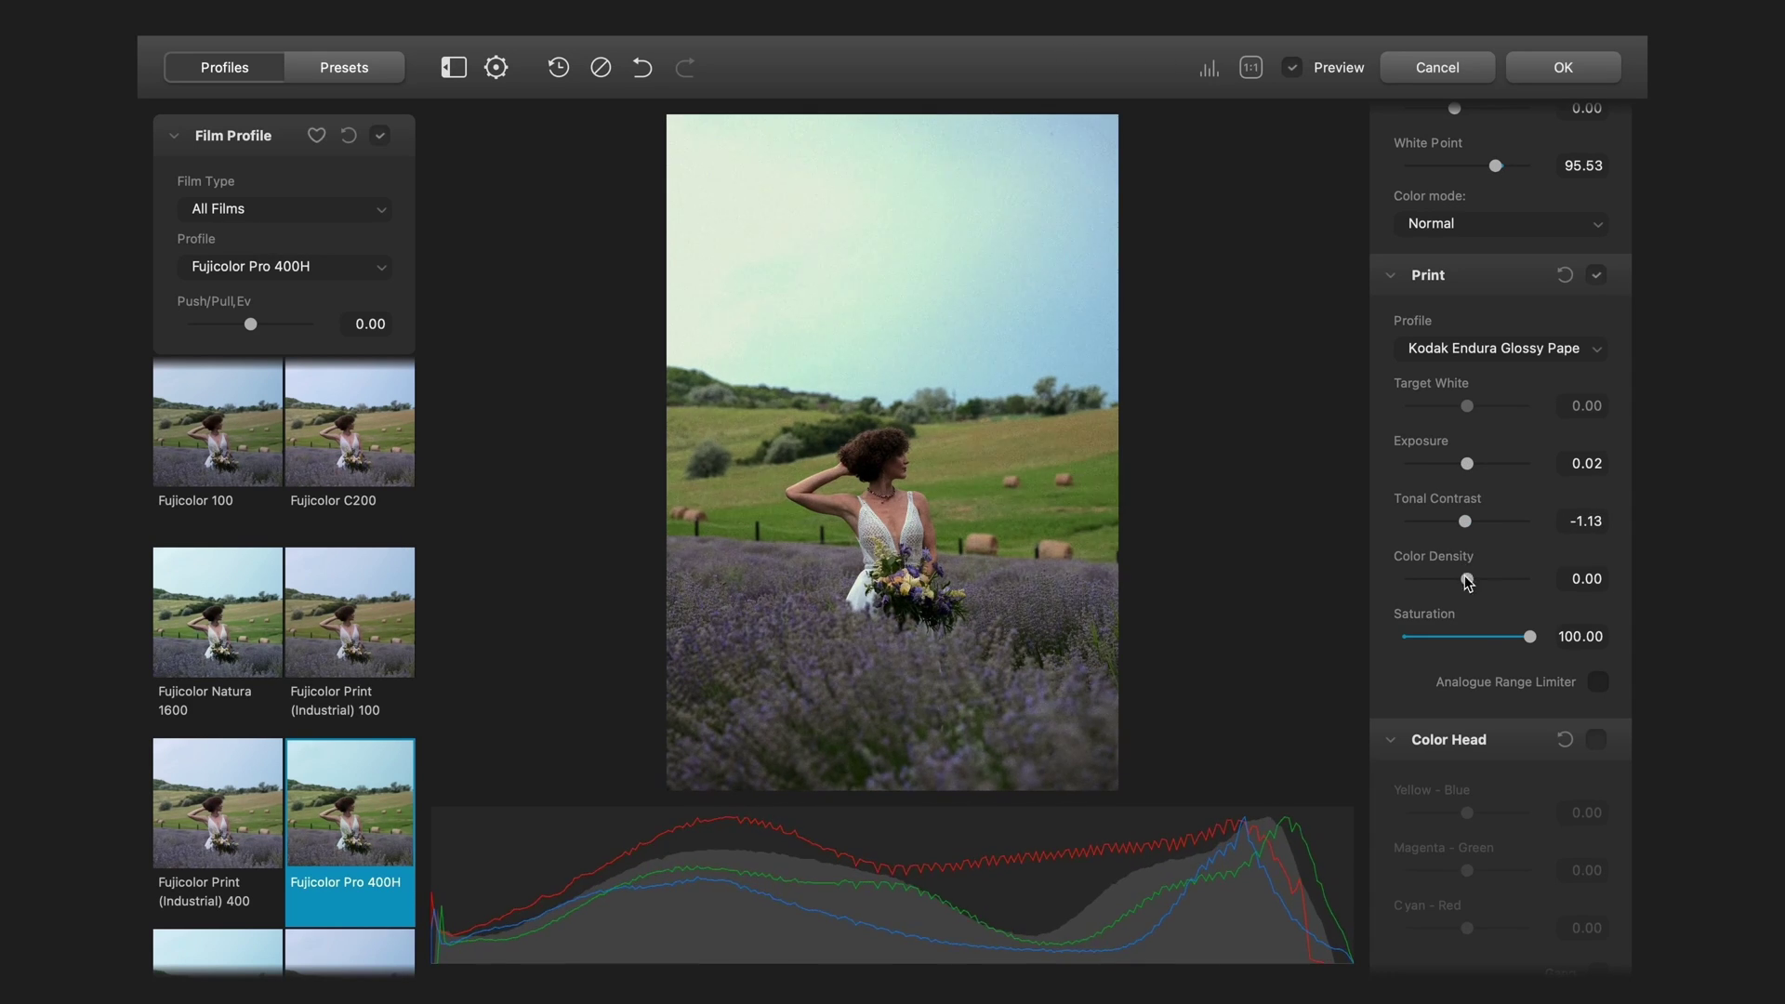
# Slightly raise the Print colour density and saturation
pyautogui.moveTo(1467, 578); pyautogui.dragTo(1474, 586)
pyautogui.moveTo(1528, 646); pyautogui.dragTo(1531, 646)
pyautogui.scroll(-5, 1488, 669)
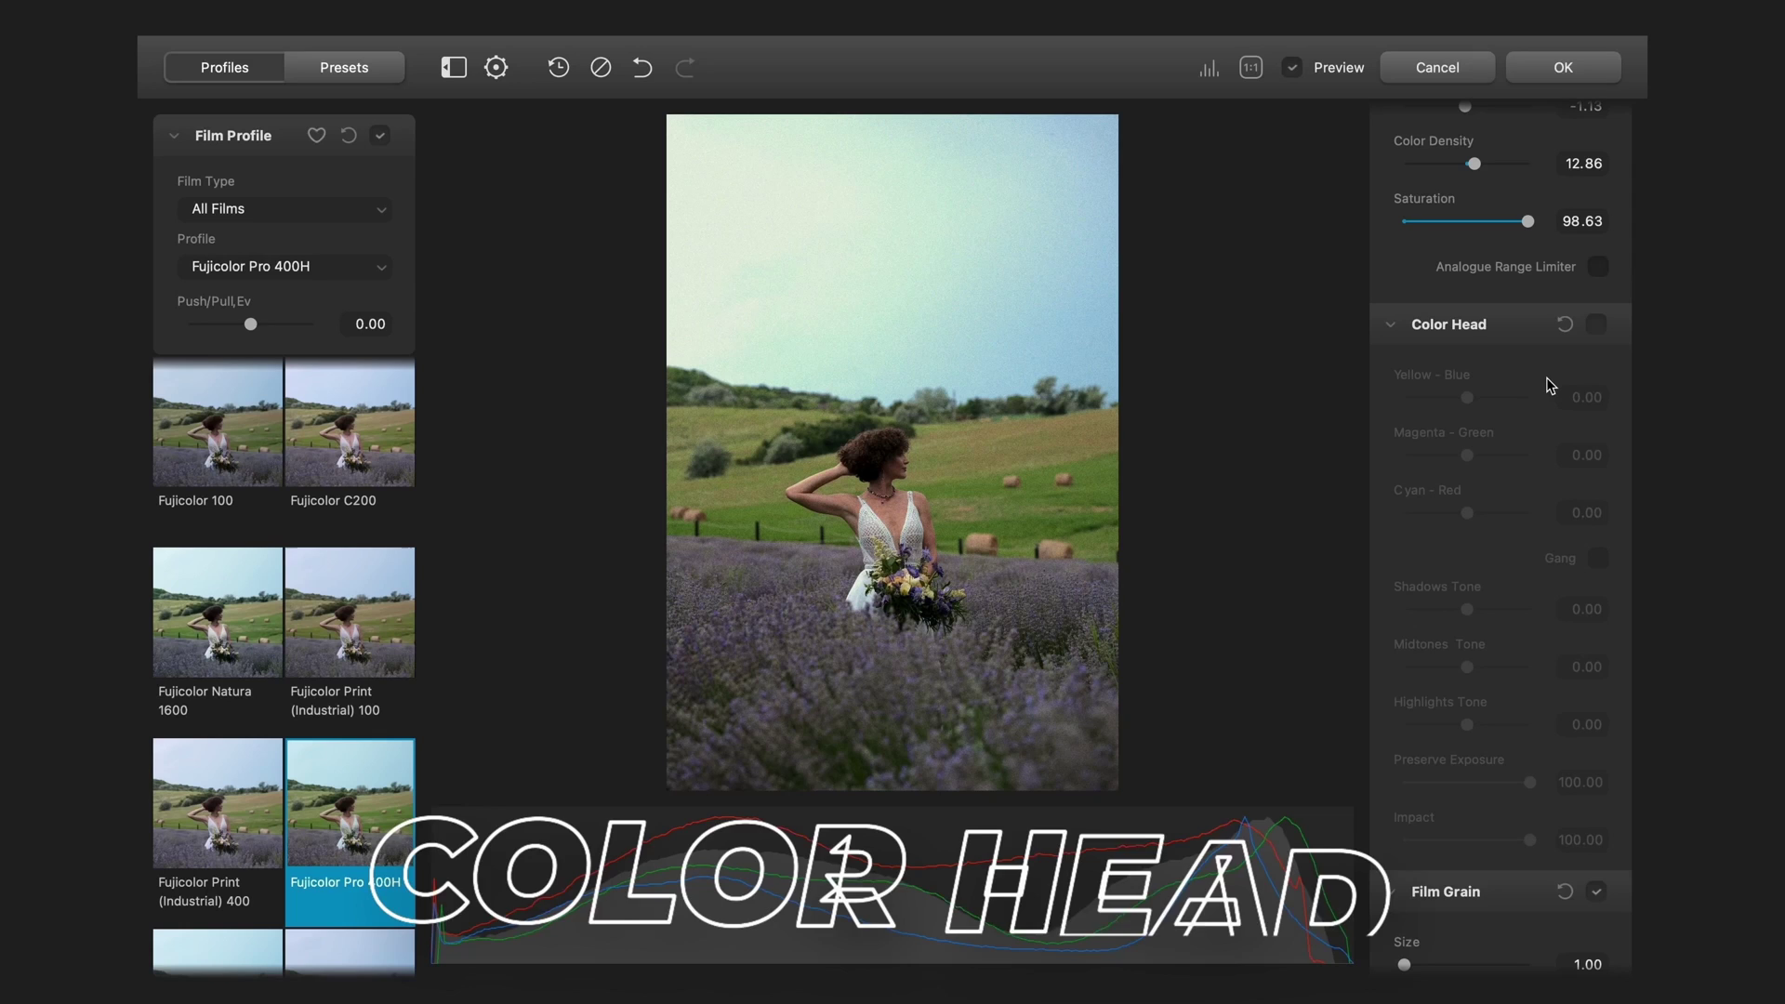
# Enable Color Head, reset Cyan-Red to zero, and shift the yellow-blue and highlights tone sliders
pyautogui.click(1593, 326)
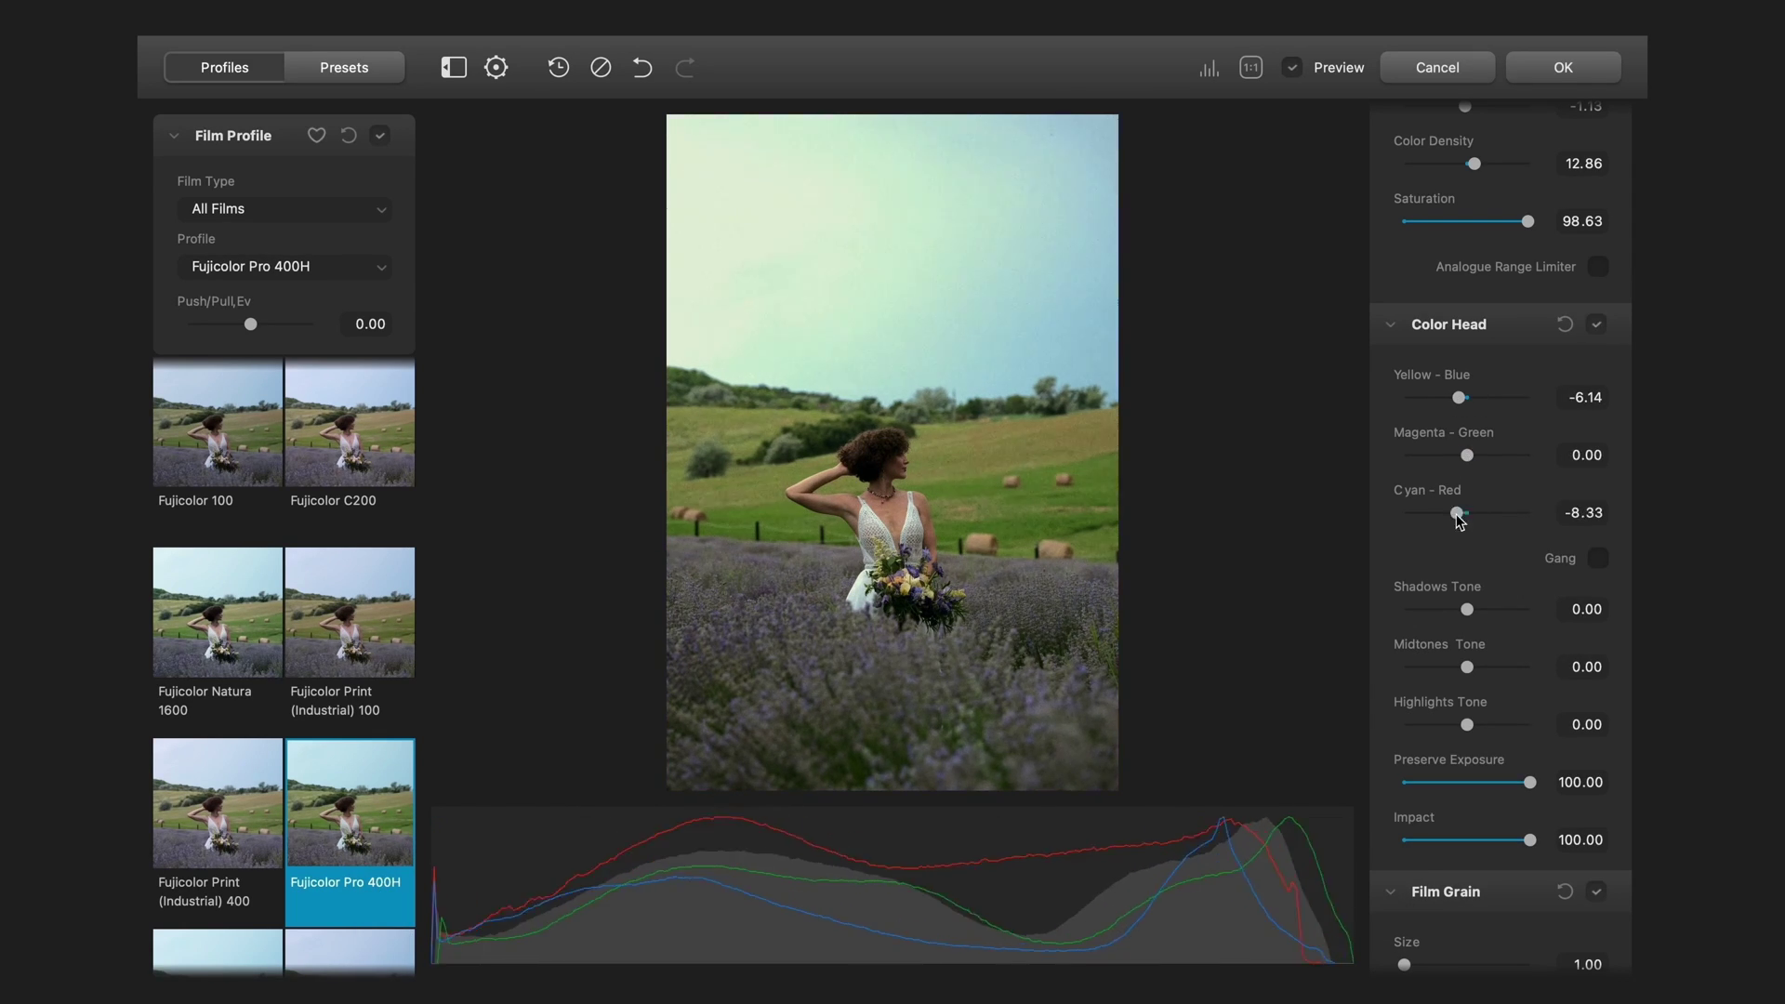
pyautogui.doubleClick(1459, 514)
pyautogui.scroll(-1, 1464, 516)
pyautogui.moveTo(1467, 512); pyautogui.dragTo(1479, 512)
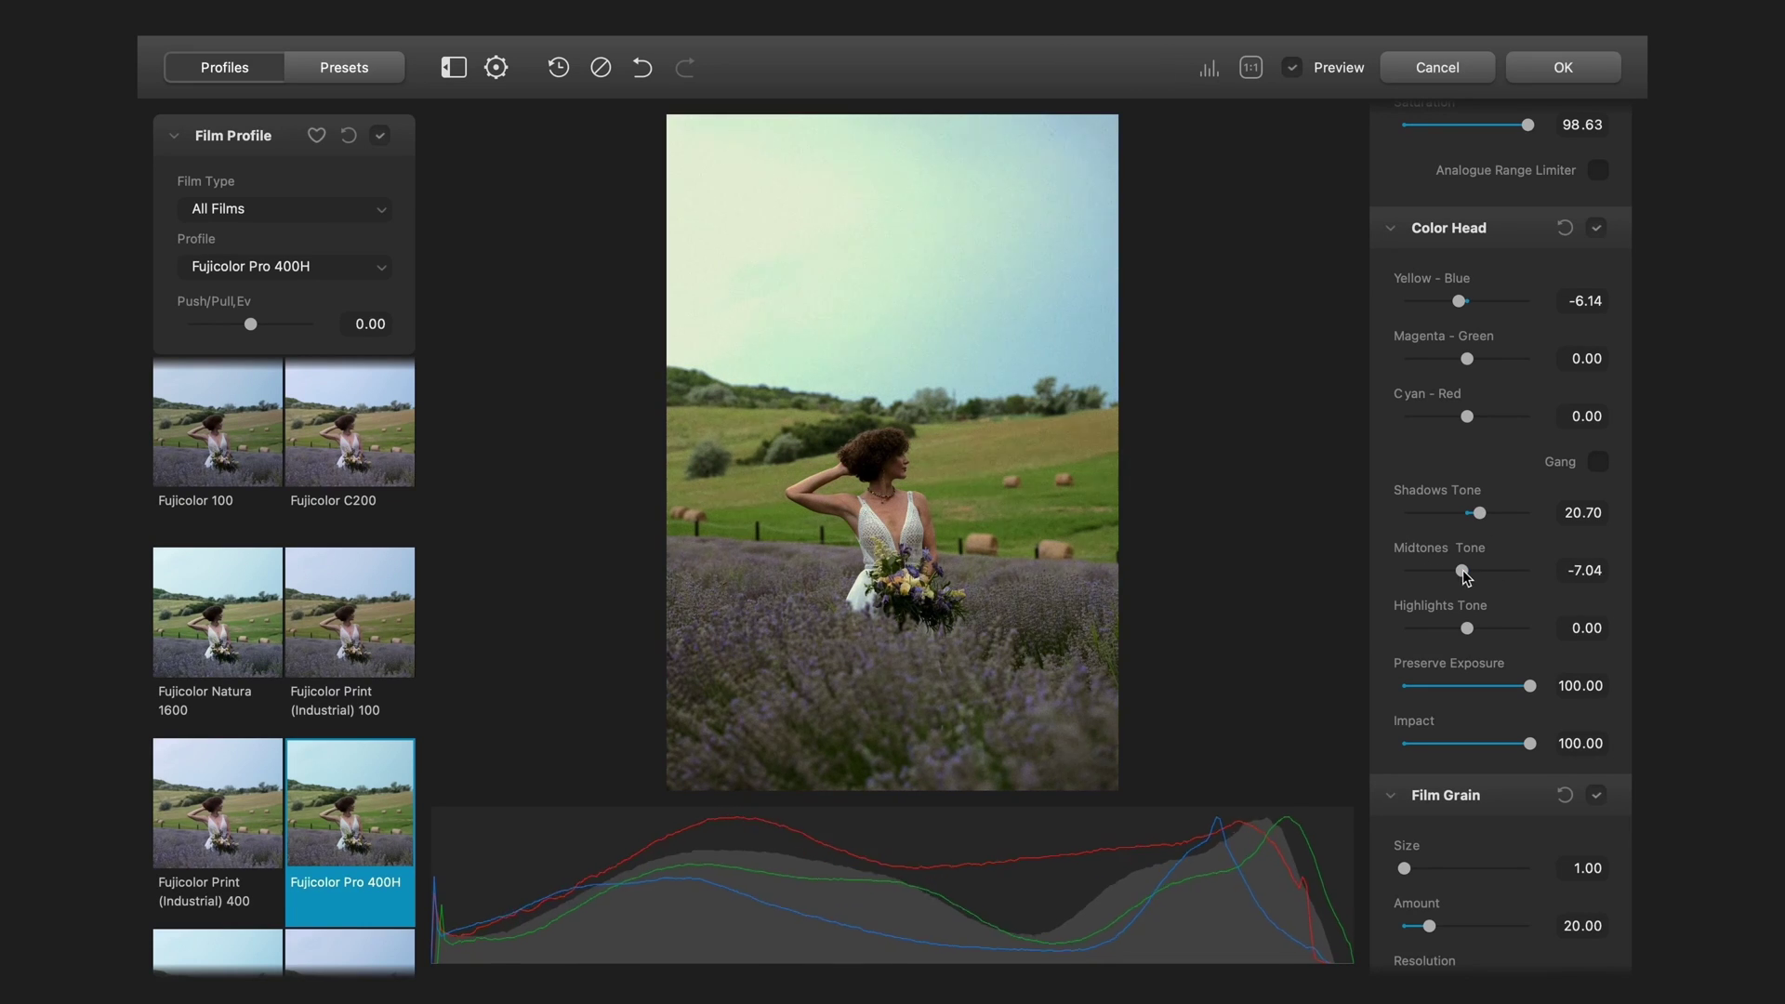
pyautogui.moveTo(1445, 631); pyautogui.dragTo(1458, 633)
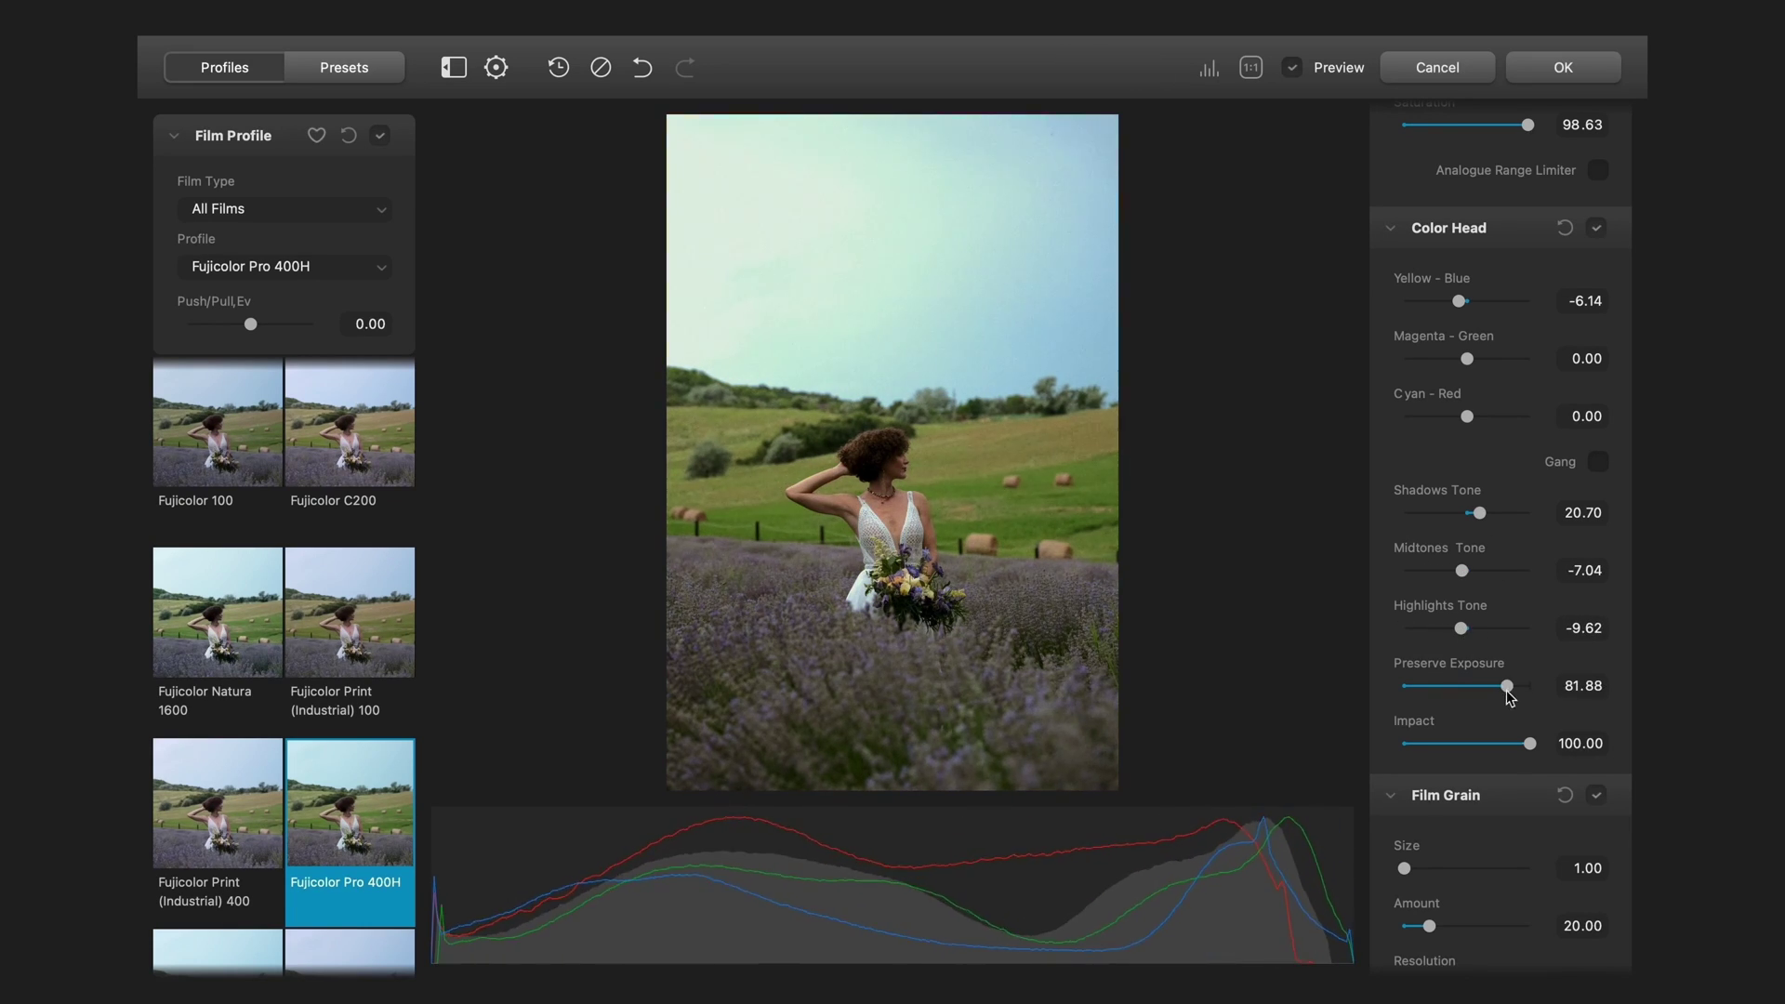
# Compare Film Grain off and on, then reduce the grain in midtones, shadows and highlights
pyautogui.scroll(-4, 1574, 759)
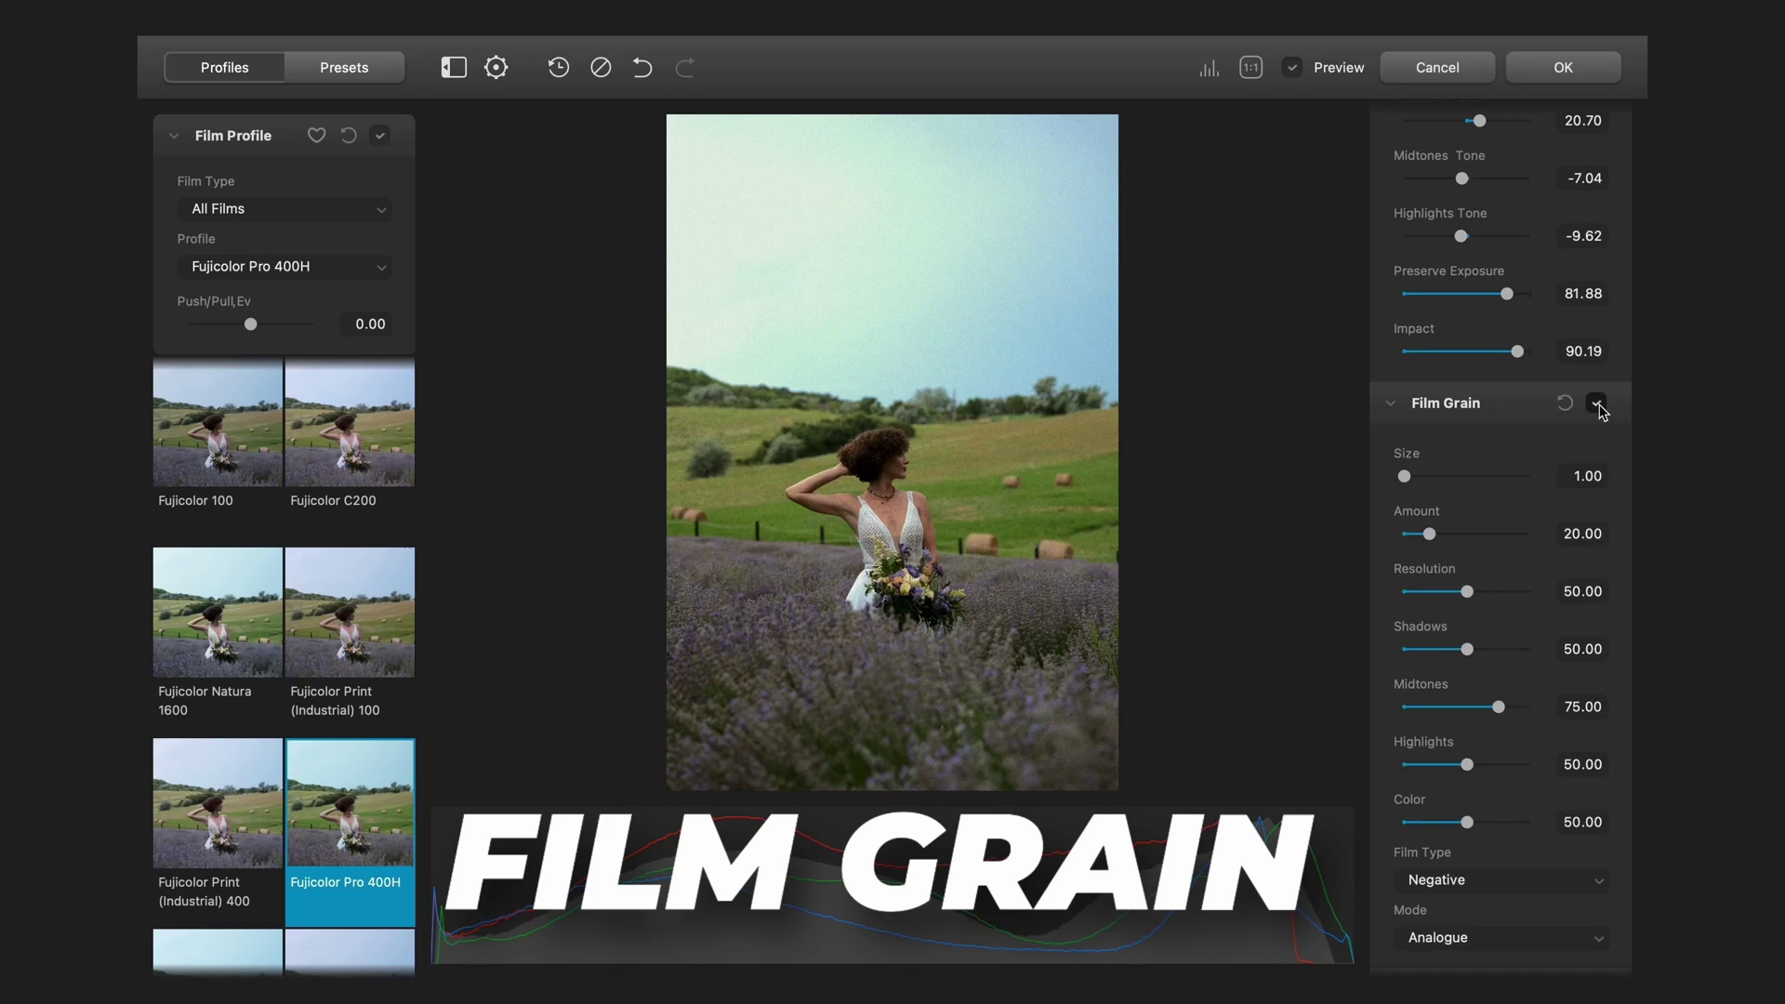
pyautogui.click(1596, 404)
pyautogui.scroll(-1, 1532, 735)
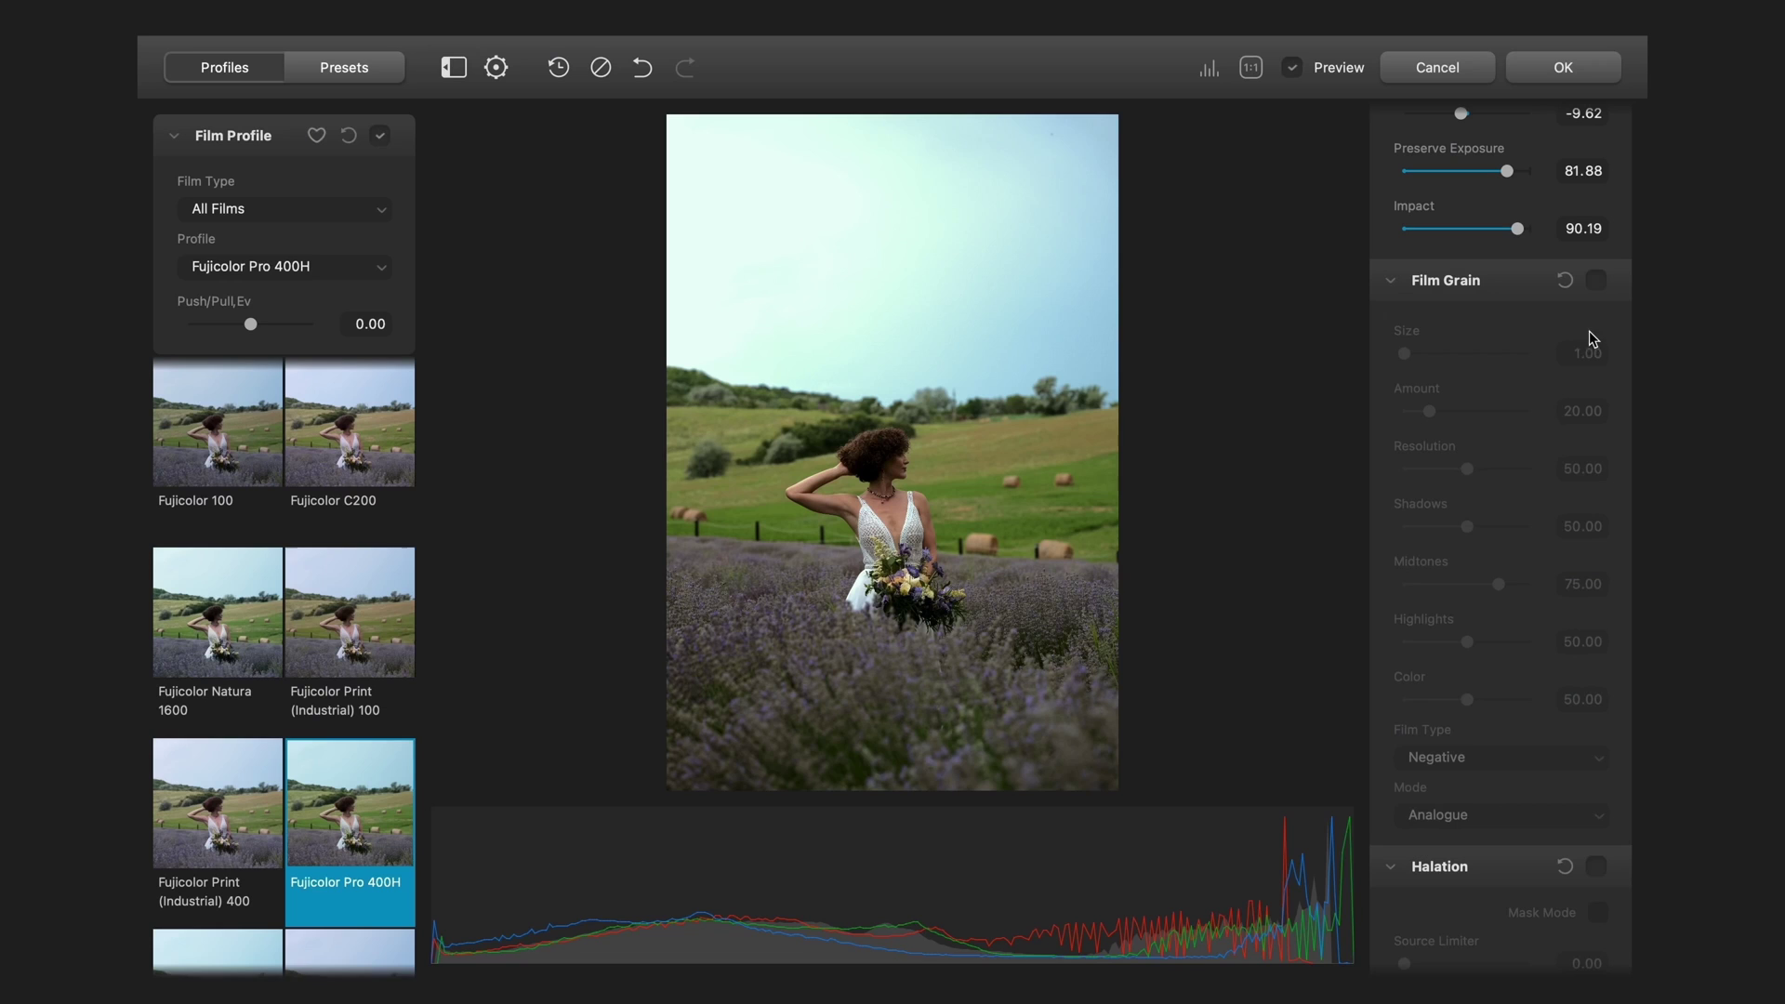
pyautogui.click(1598, 280)
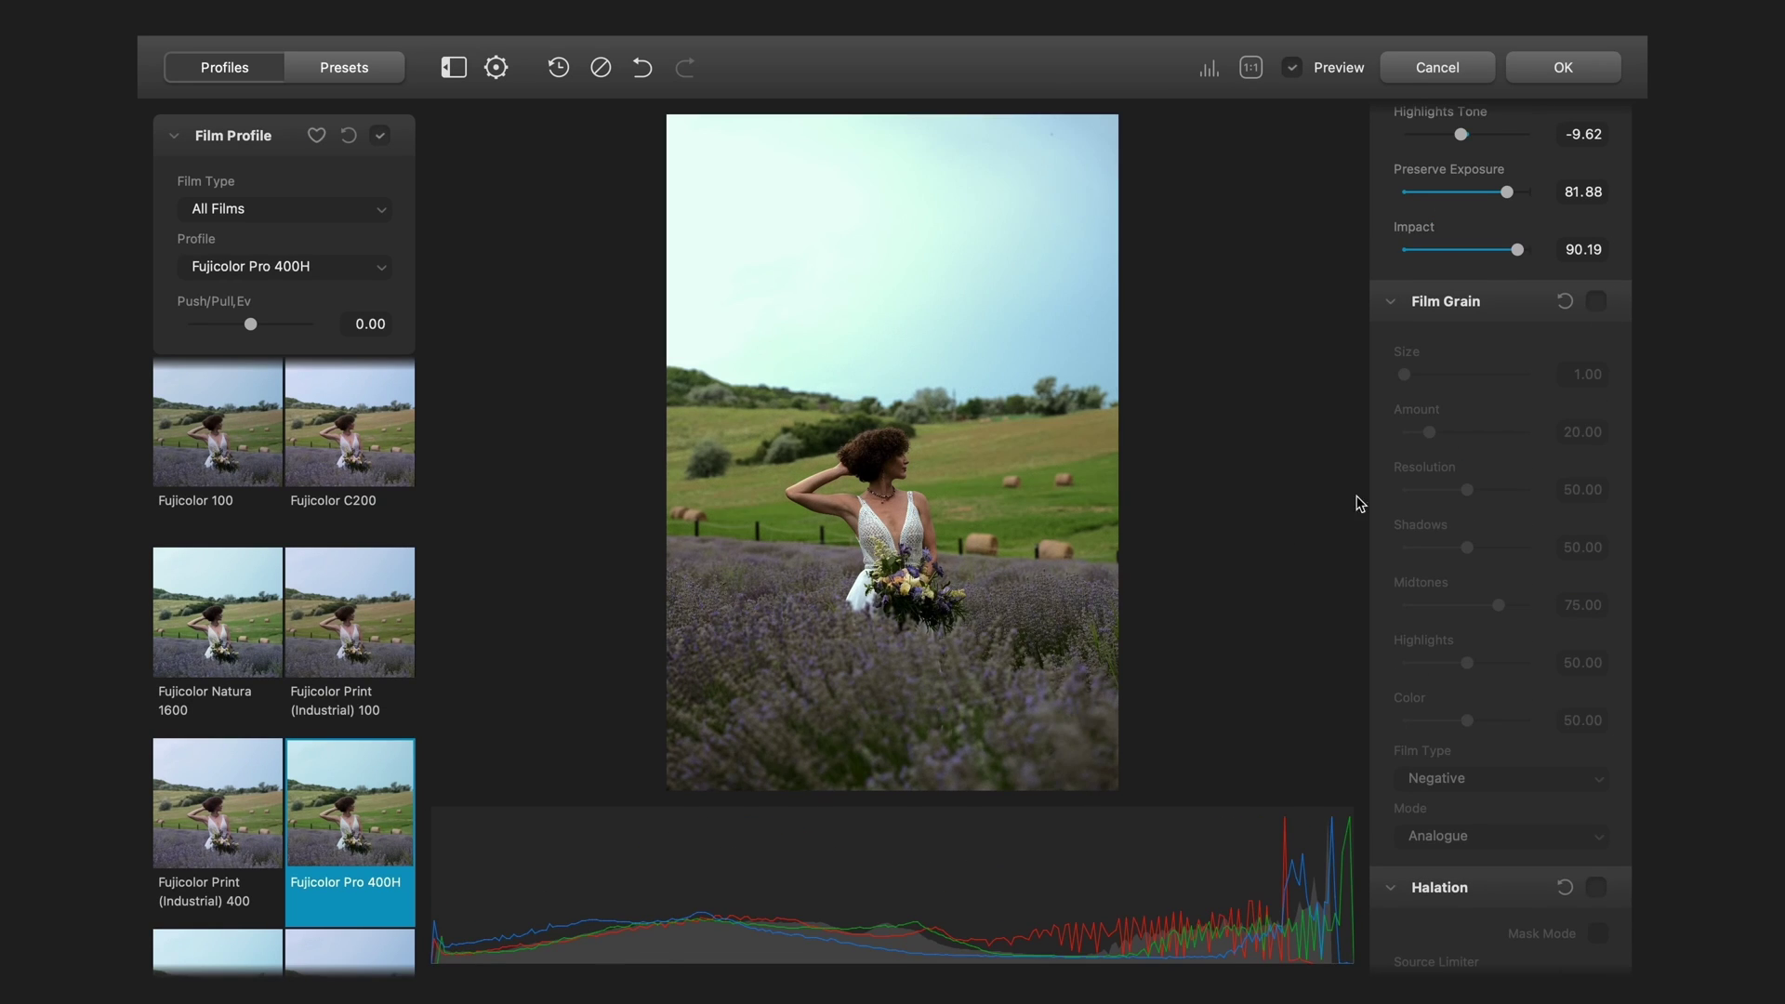
pyautogui.click(1600, 300)
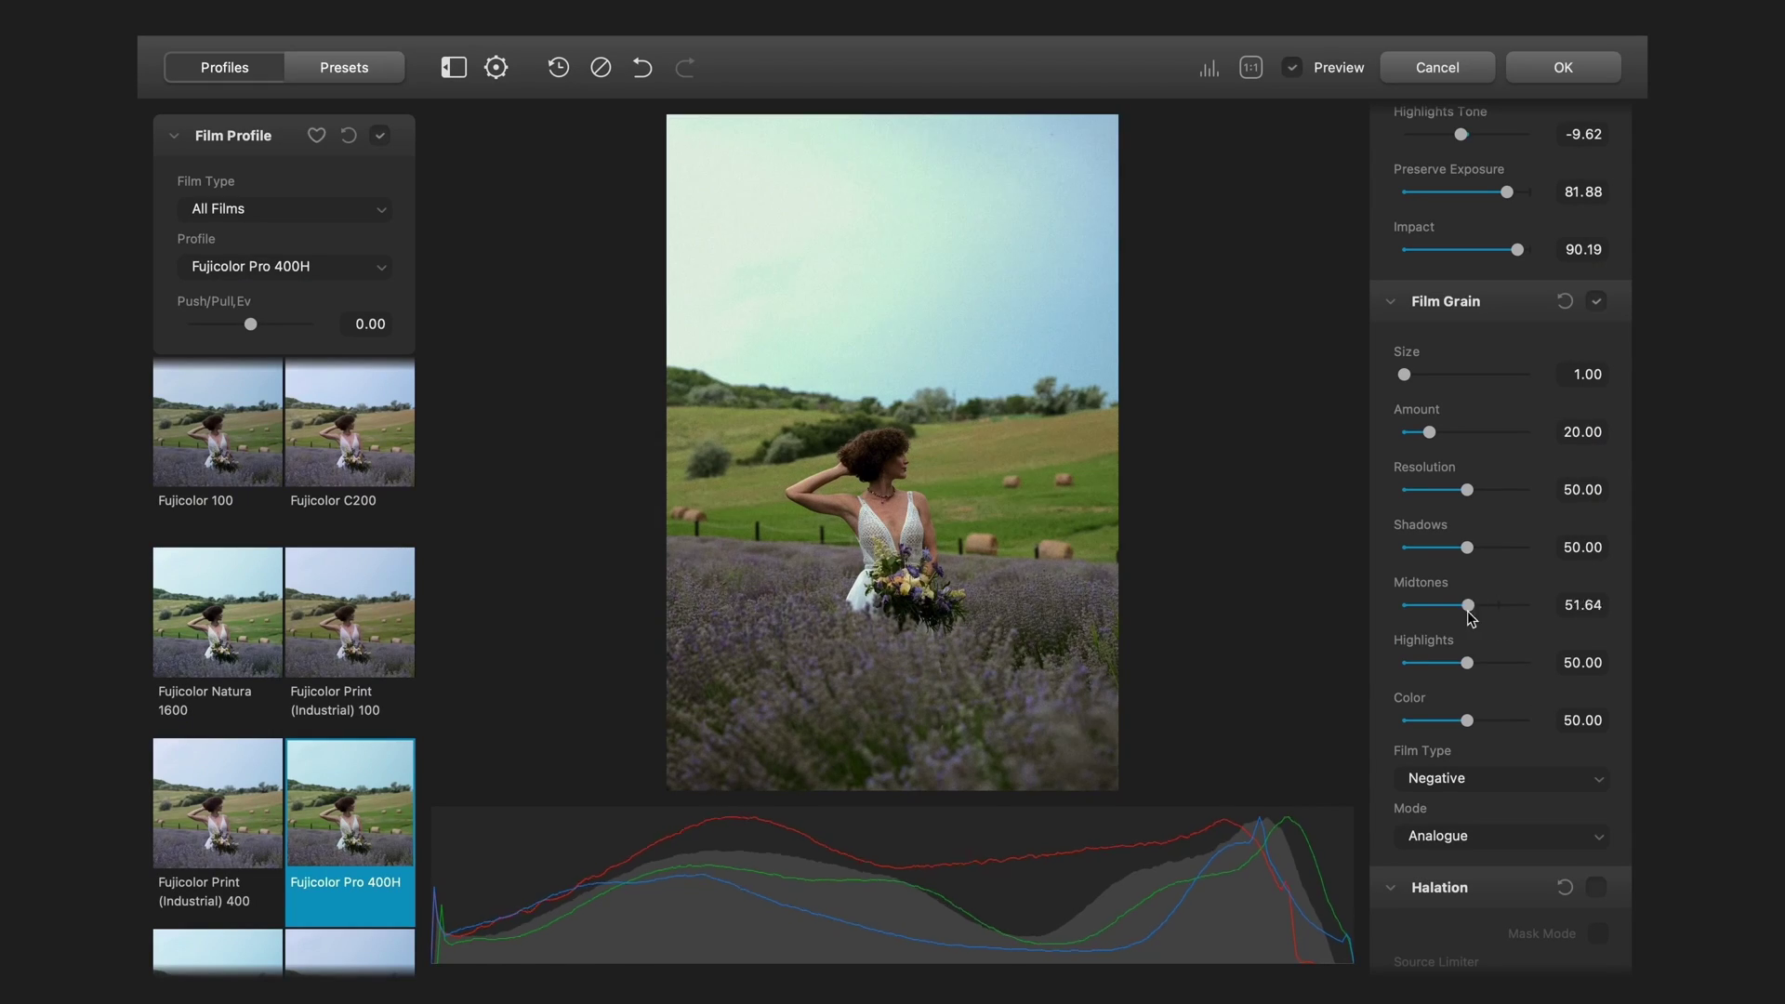
pyautogui.moveTo(1468, 612); pyautogui.dragTo(1433, 551)
pyautogui.click(875, 469)
pyautogui.moveTo(1467, 663); pyautogui.dragTo(1448, 666)
pyautogui.click(1160, 411)
# Inspect the grain at 1:1 on the face, bouquet and hay bales, toggling it off and on
pyautogui.click(1596, 301)
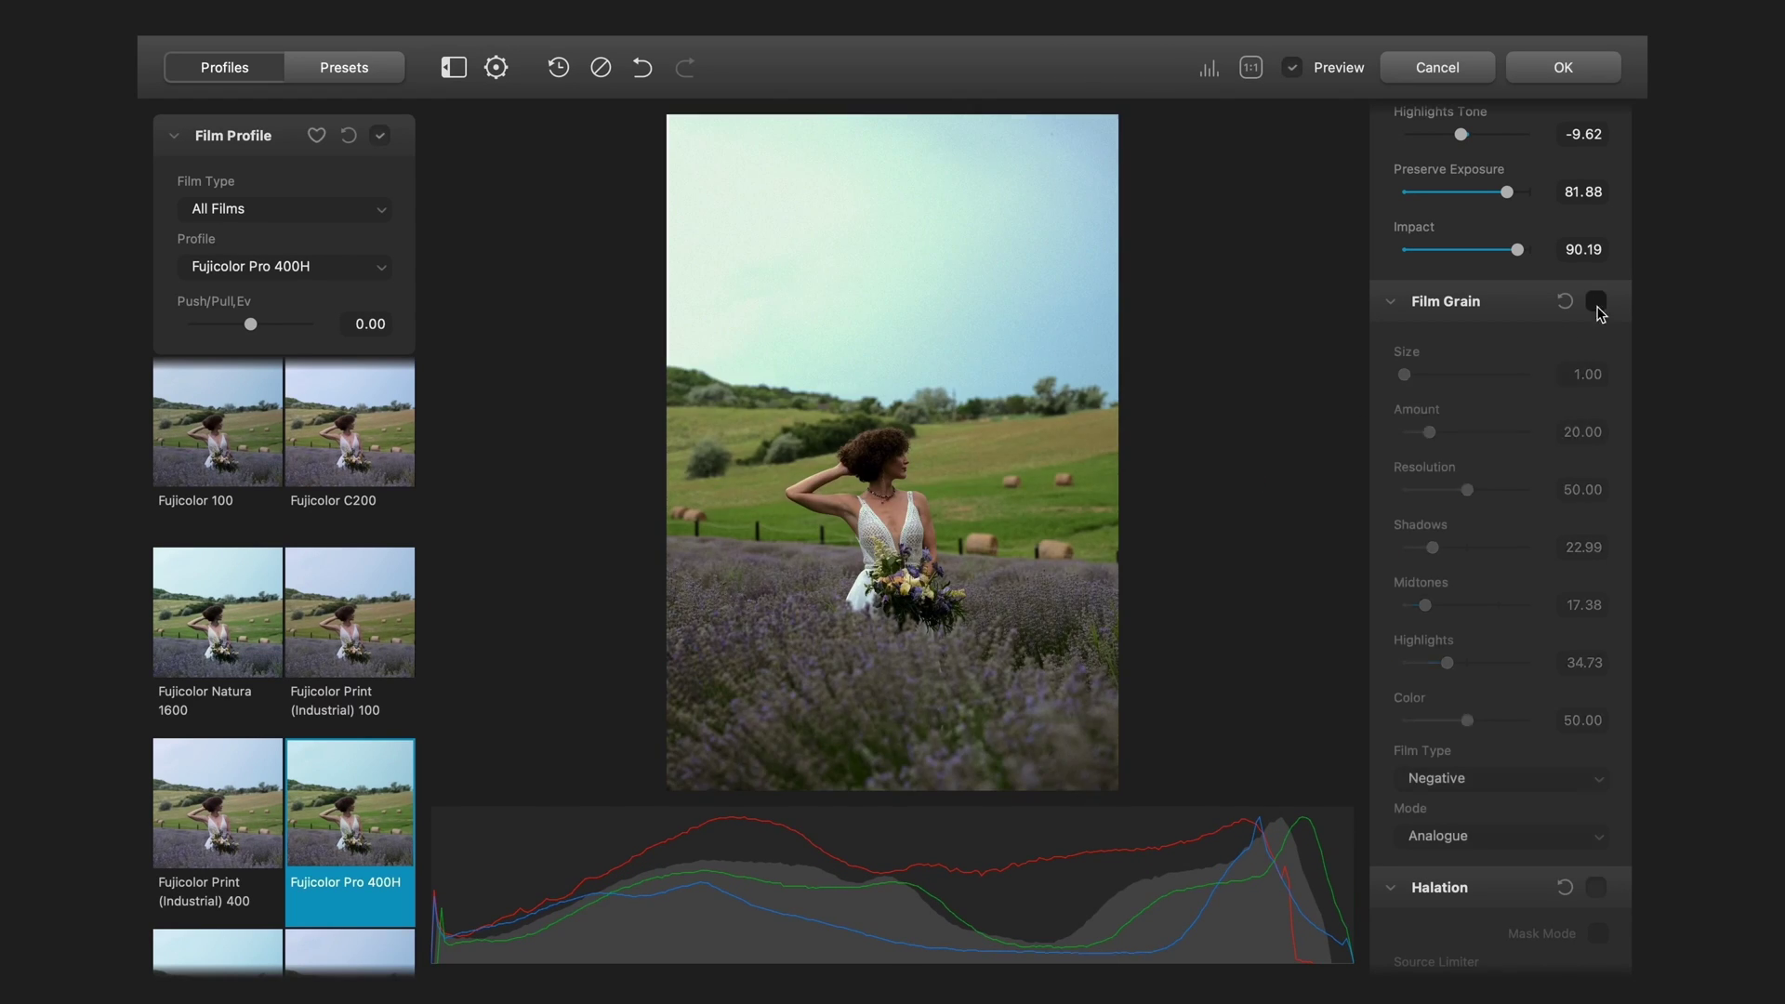
pyautogui.click(1598, 305)
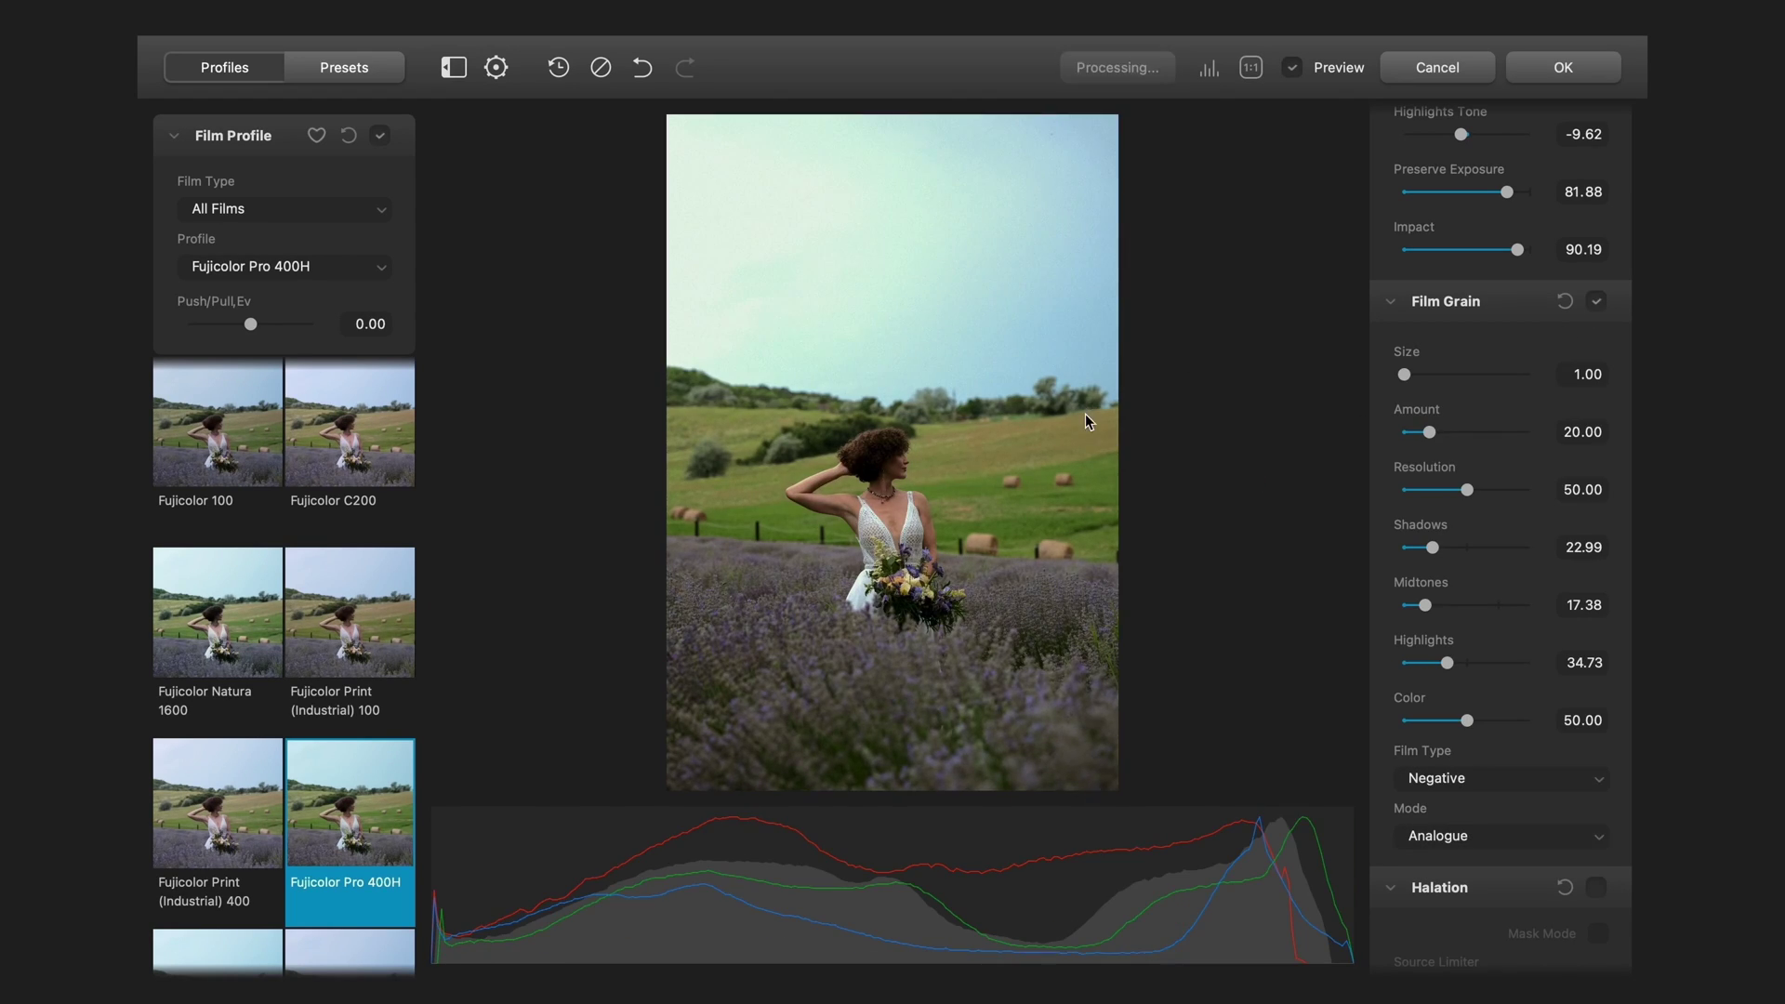
pyautogui.click(998, 413)
pyautogui.moveTo(965, 421); pyautogui.dragTo(883, 514)
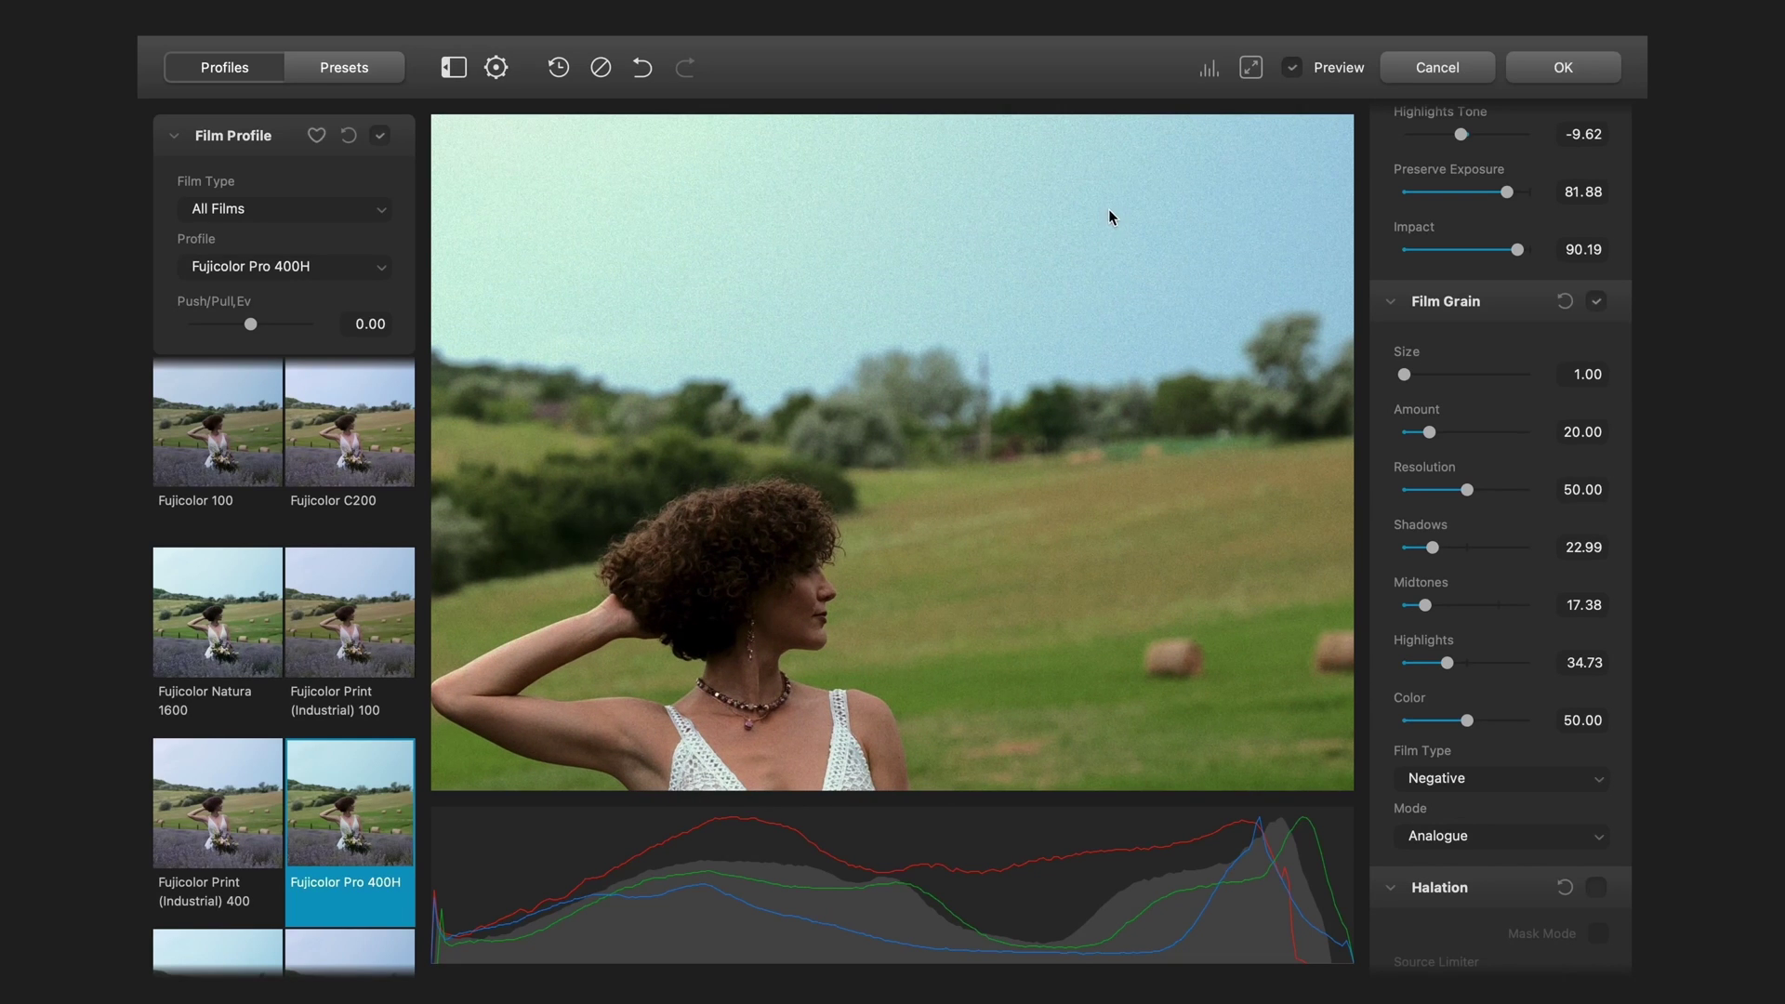
pyautogui.moveTo(1032, 406); pyautogui.dragTo(1056, 335)
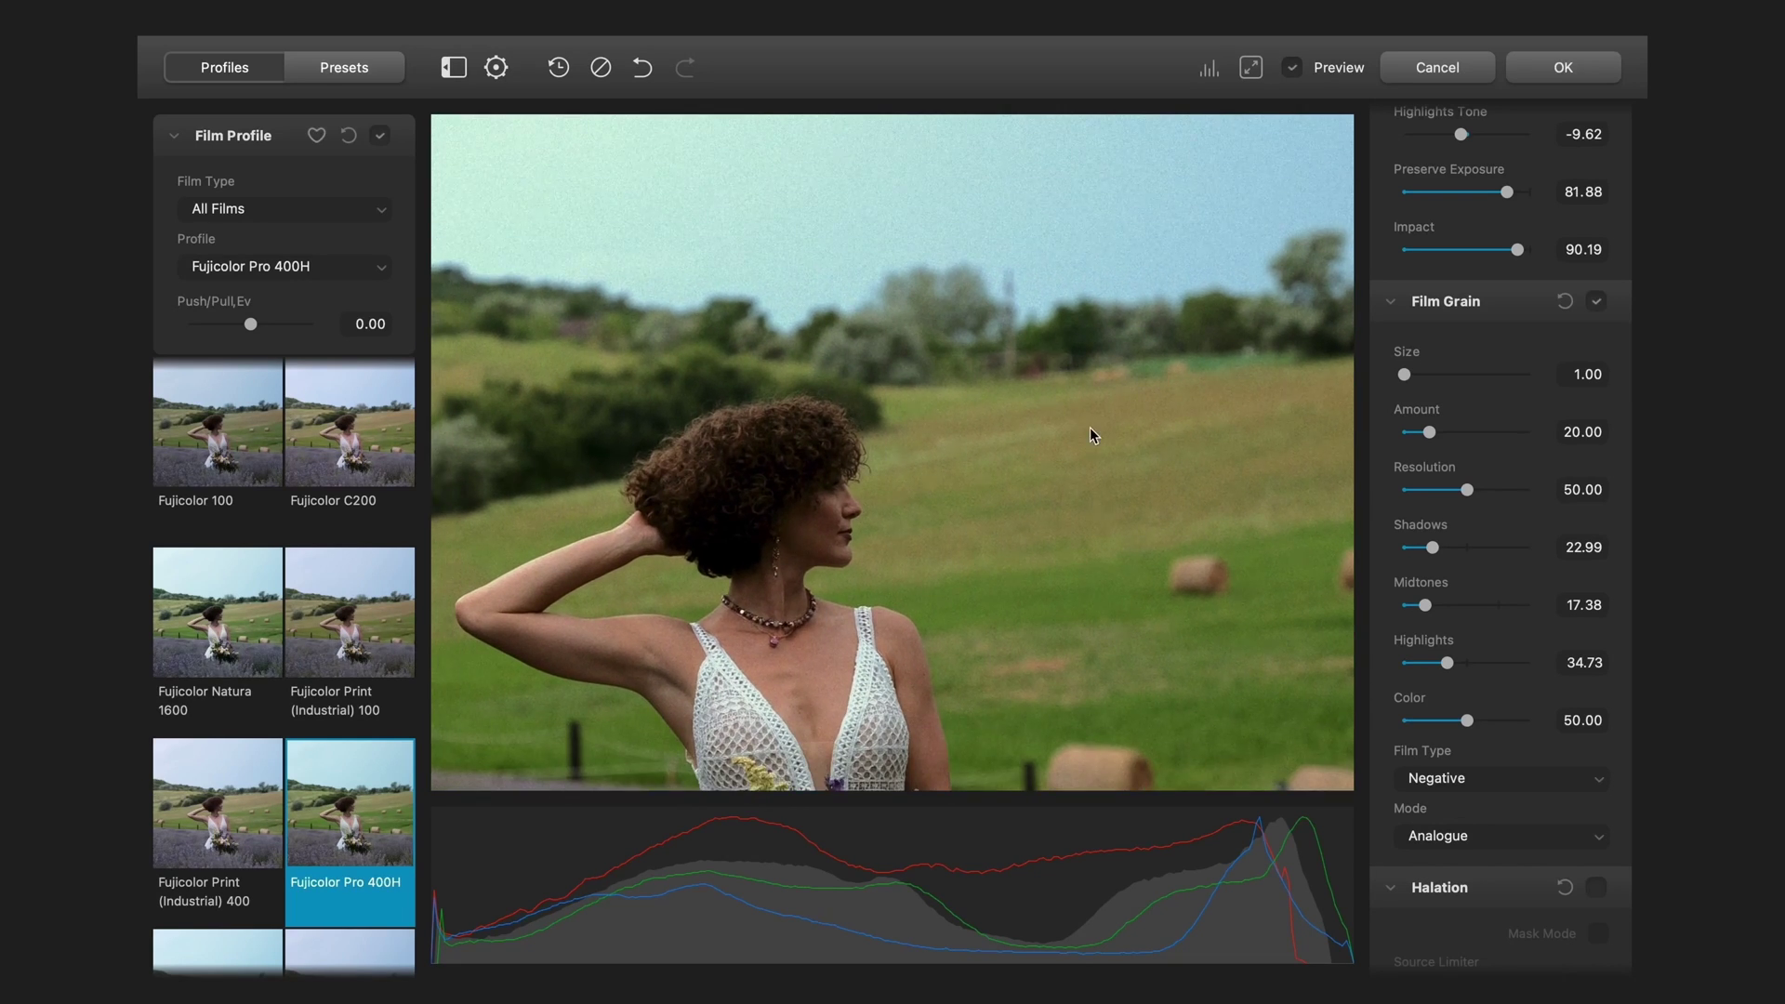
pyautogui.click(1596, 303)
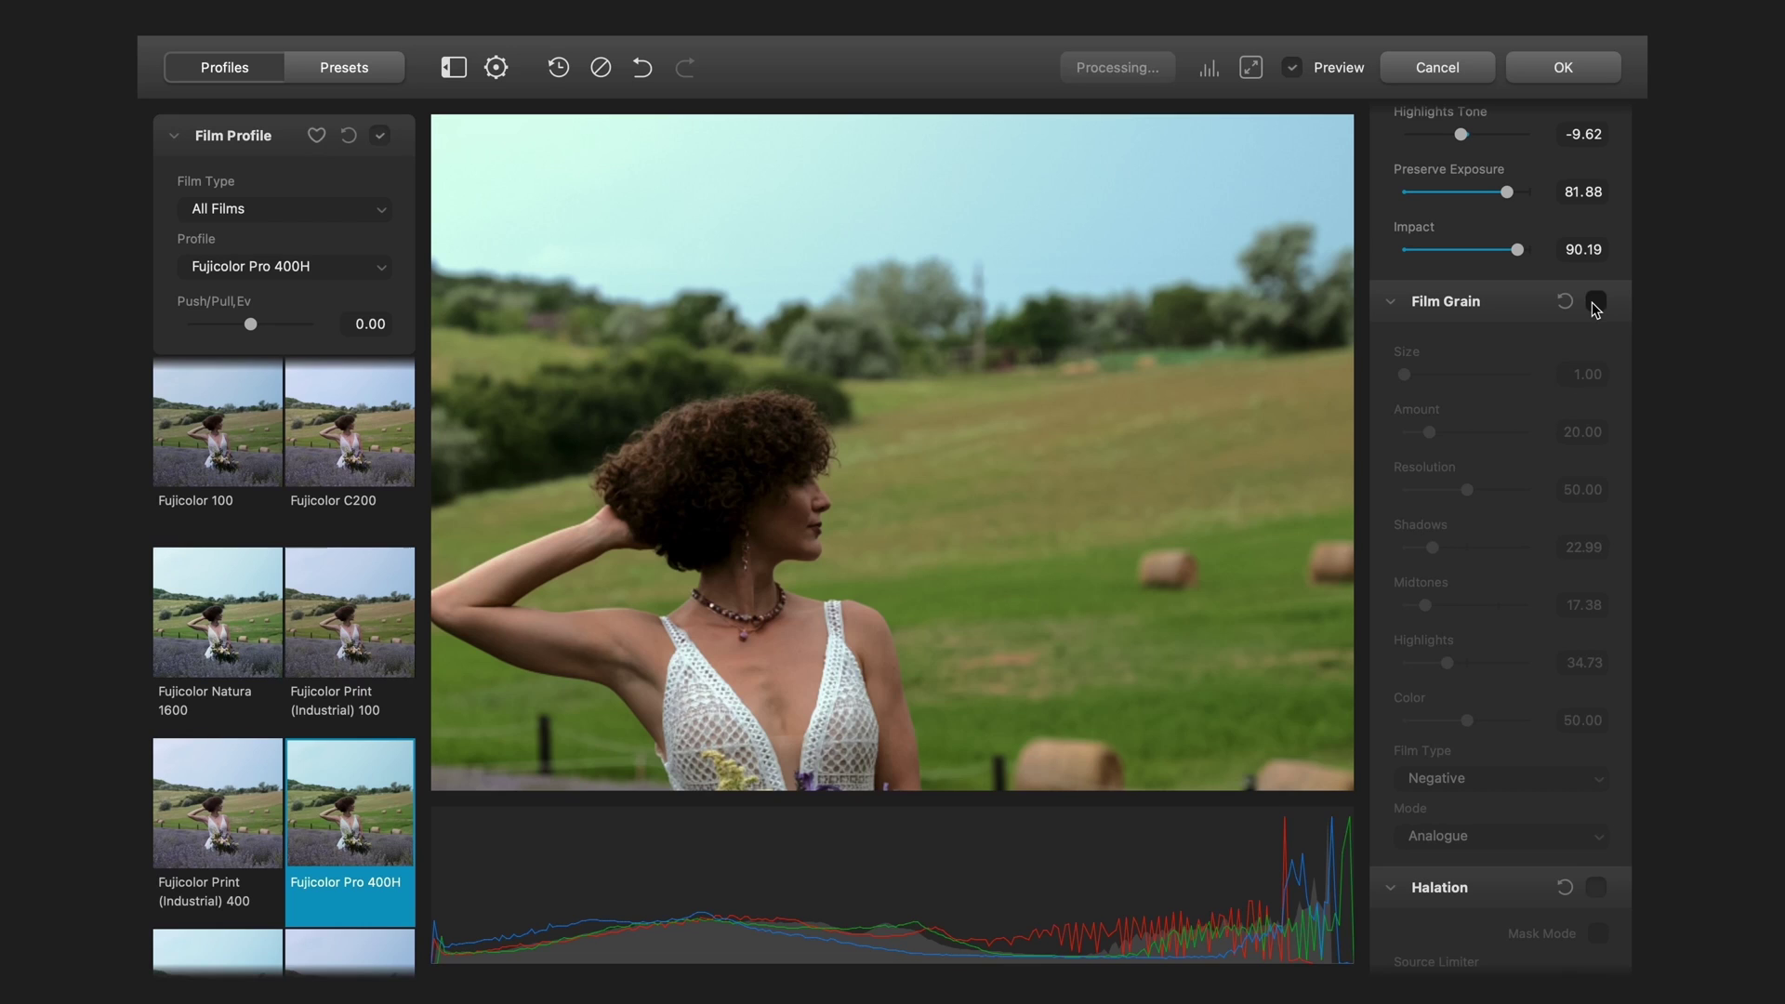
pyautogui.click(1596, 304)
pyautogui.moveTo(1184, 574); pyautogui.dragTo(1100, 454)
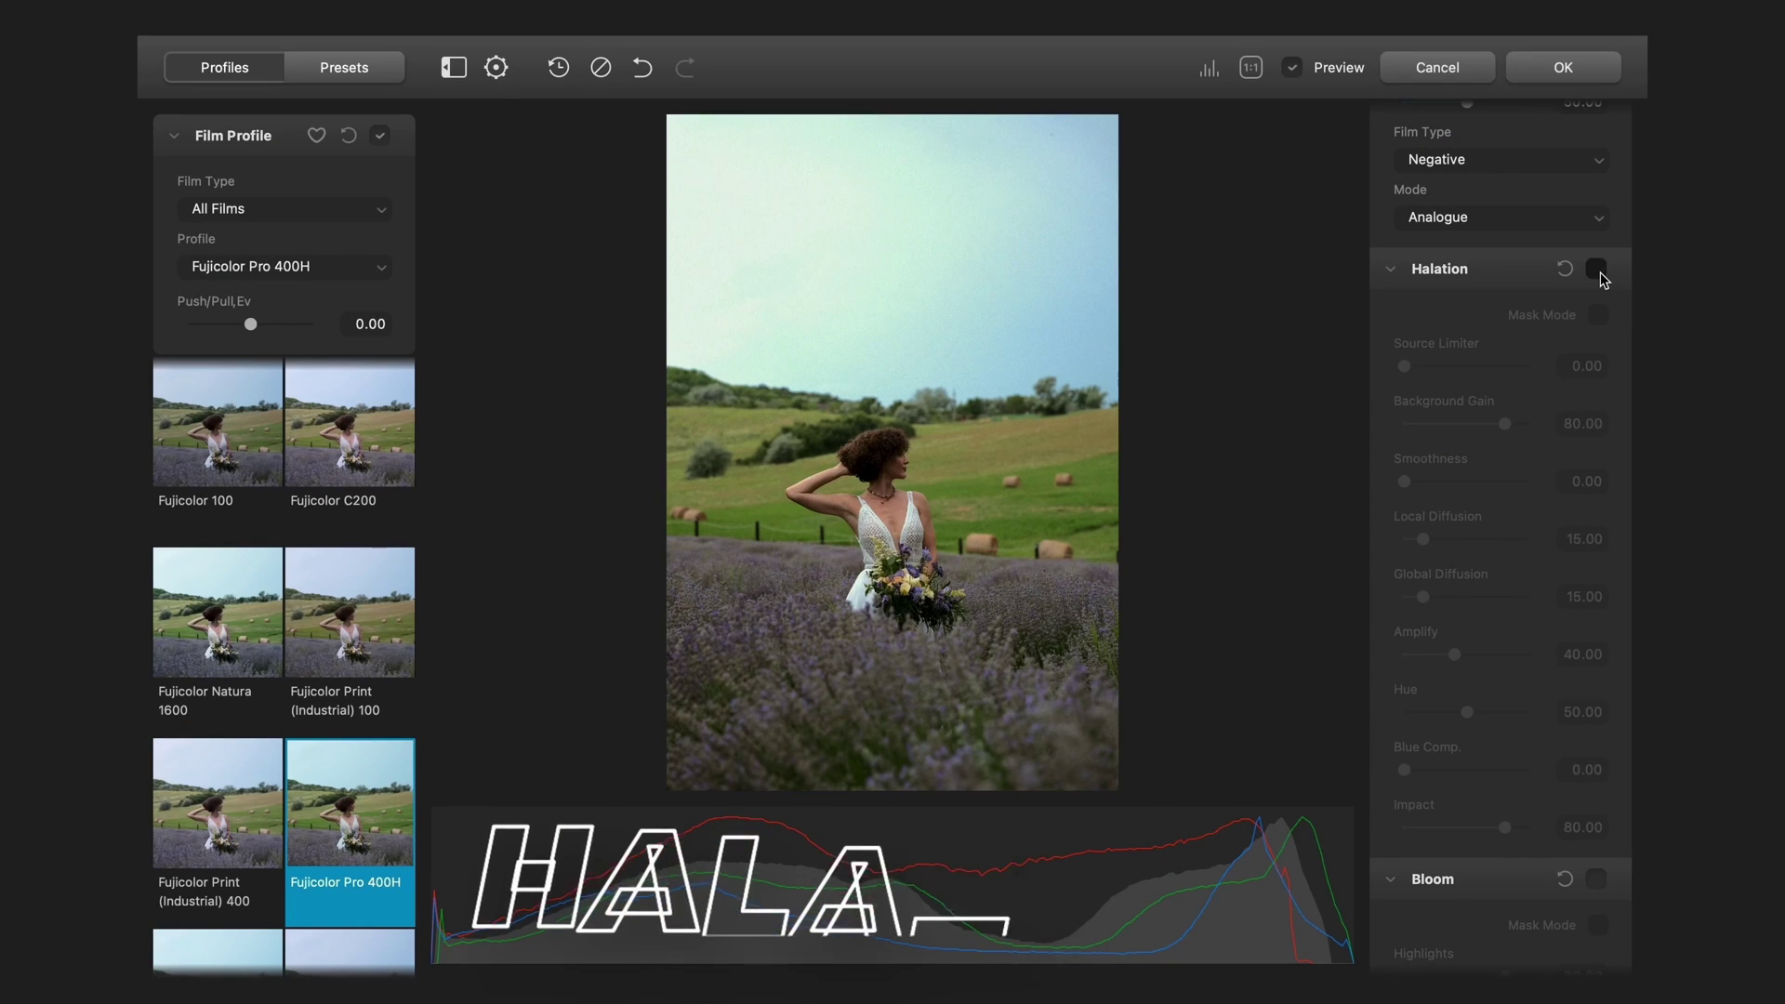
# Turn on Halation, view its mask at 1:1, and set Impact to 80
pyautogui.click(1595, 268)
pyautogui.click(1598, 315)
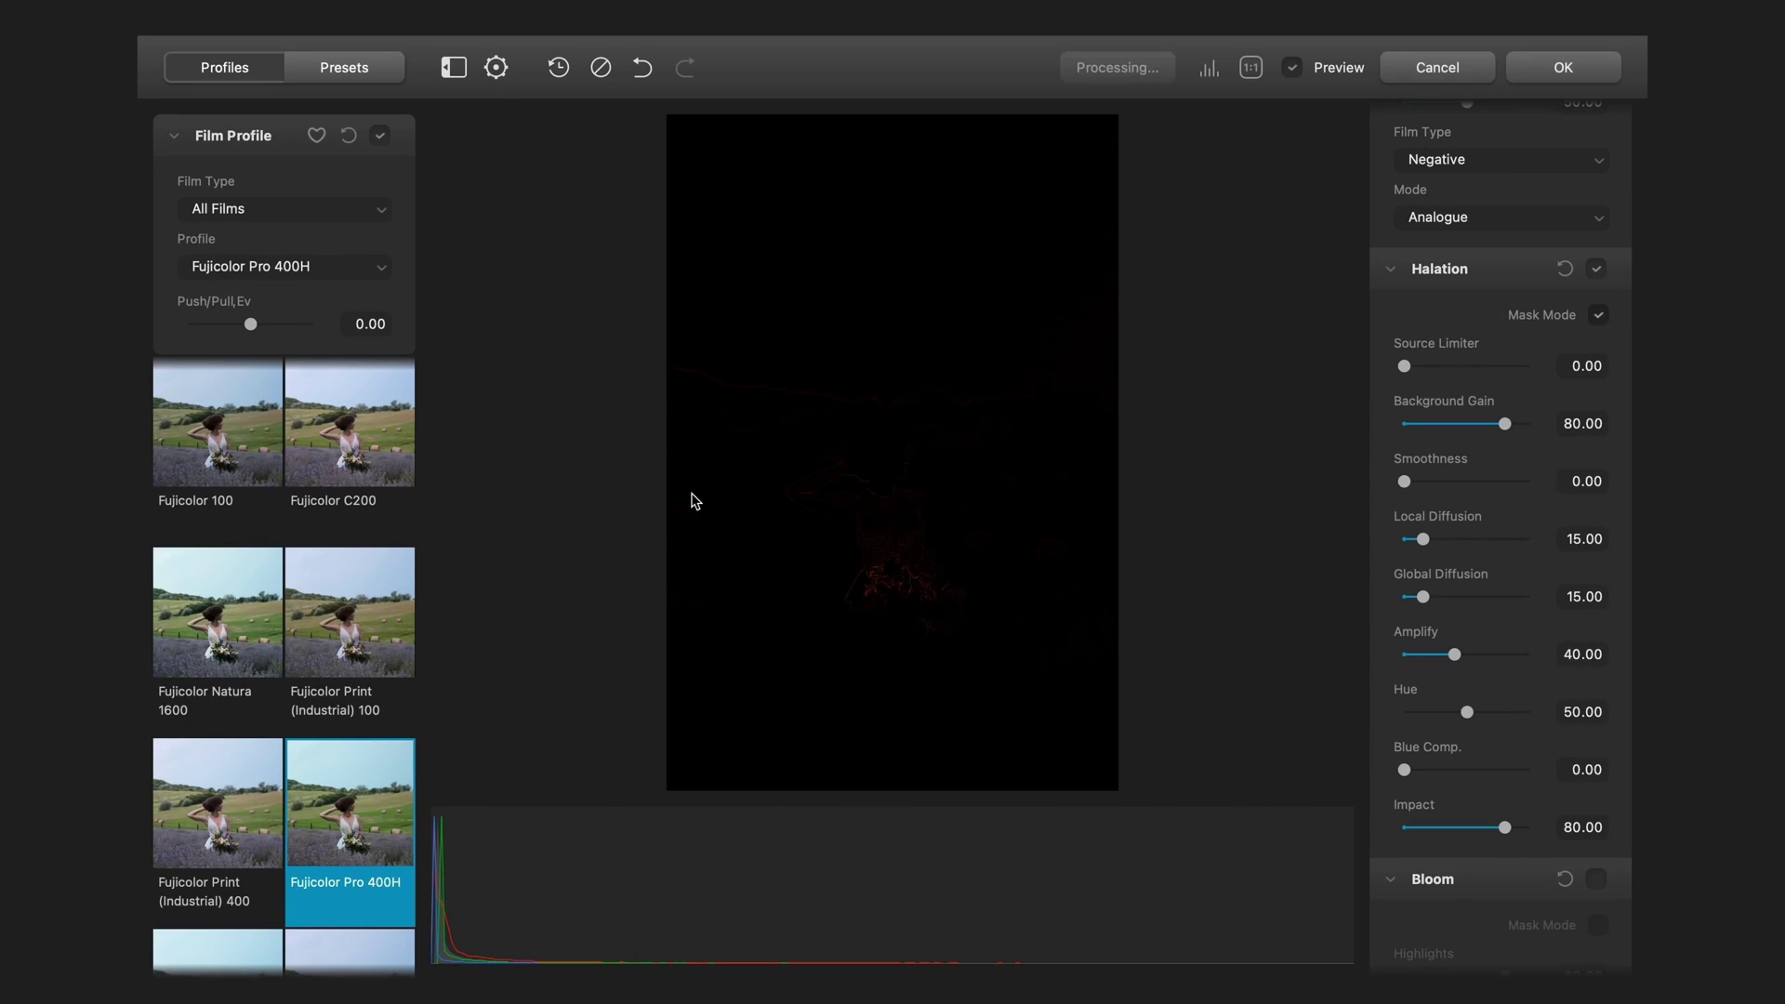
pyautogui.click(863, 493)
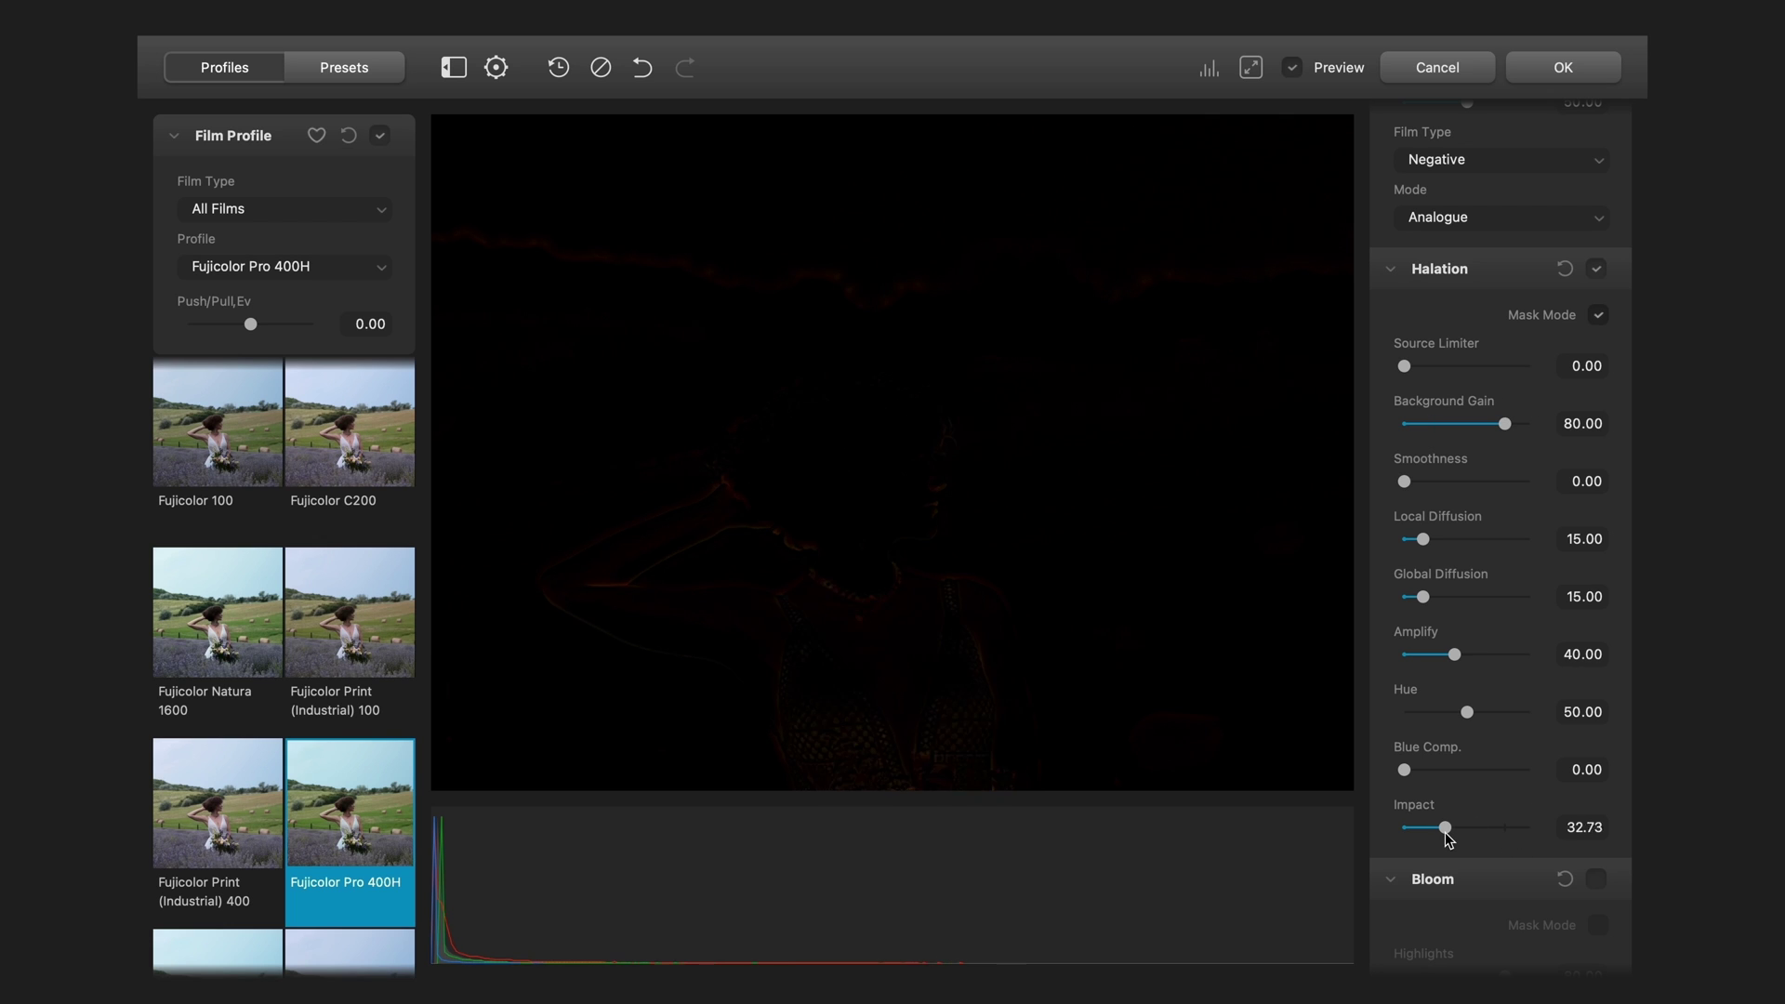
pyautogui.moveTo(1446, 834); pyautogui.dragTo(1450, 835)
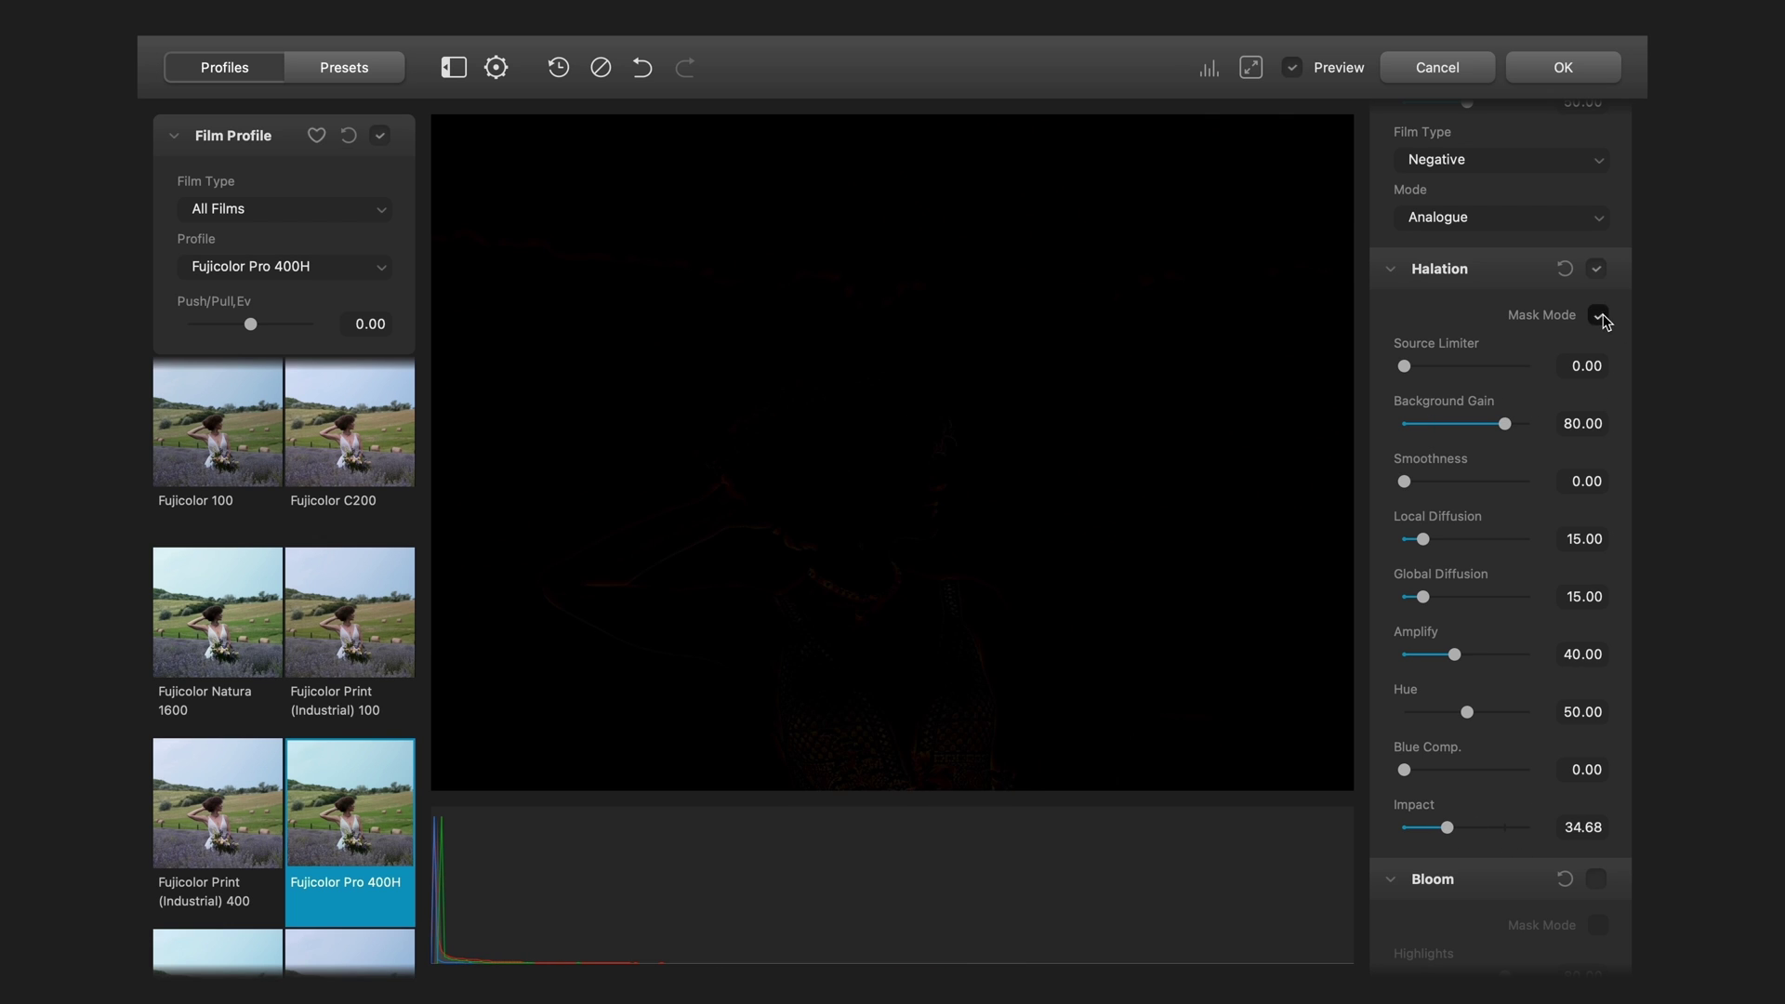
pyautogui.click(1598, 315)
pyautogui.click(1015, 414)
pyautogui.click(917, 444)
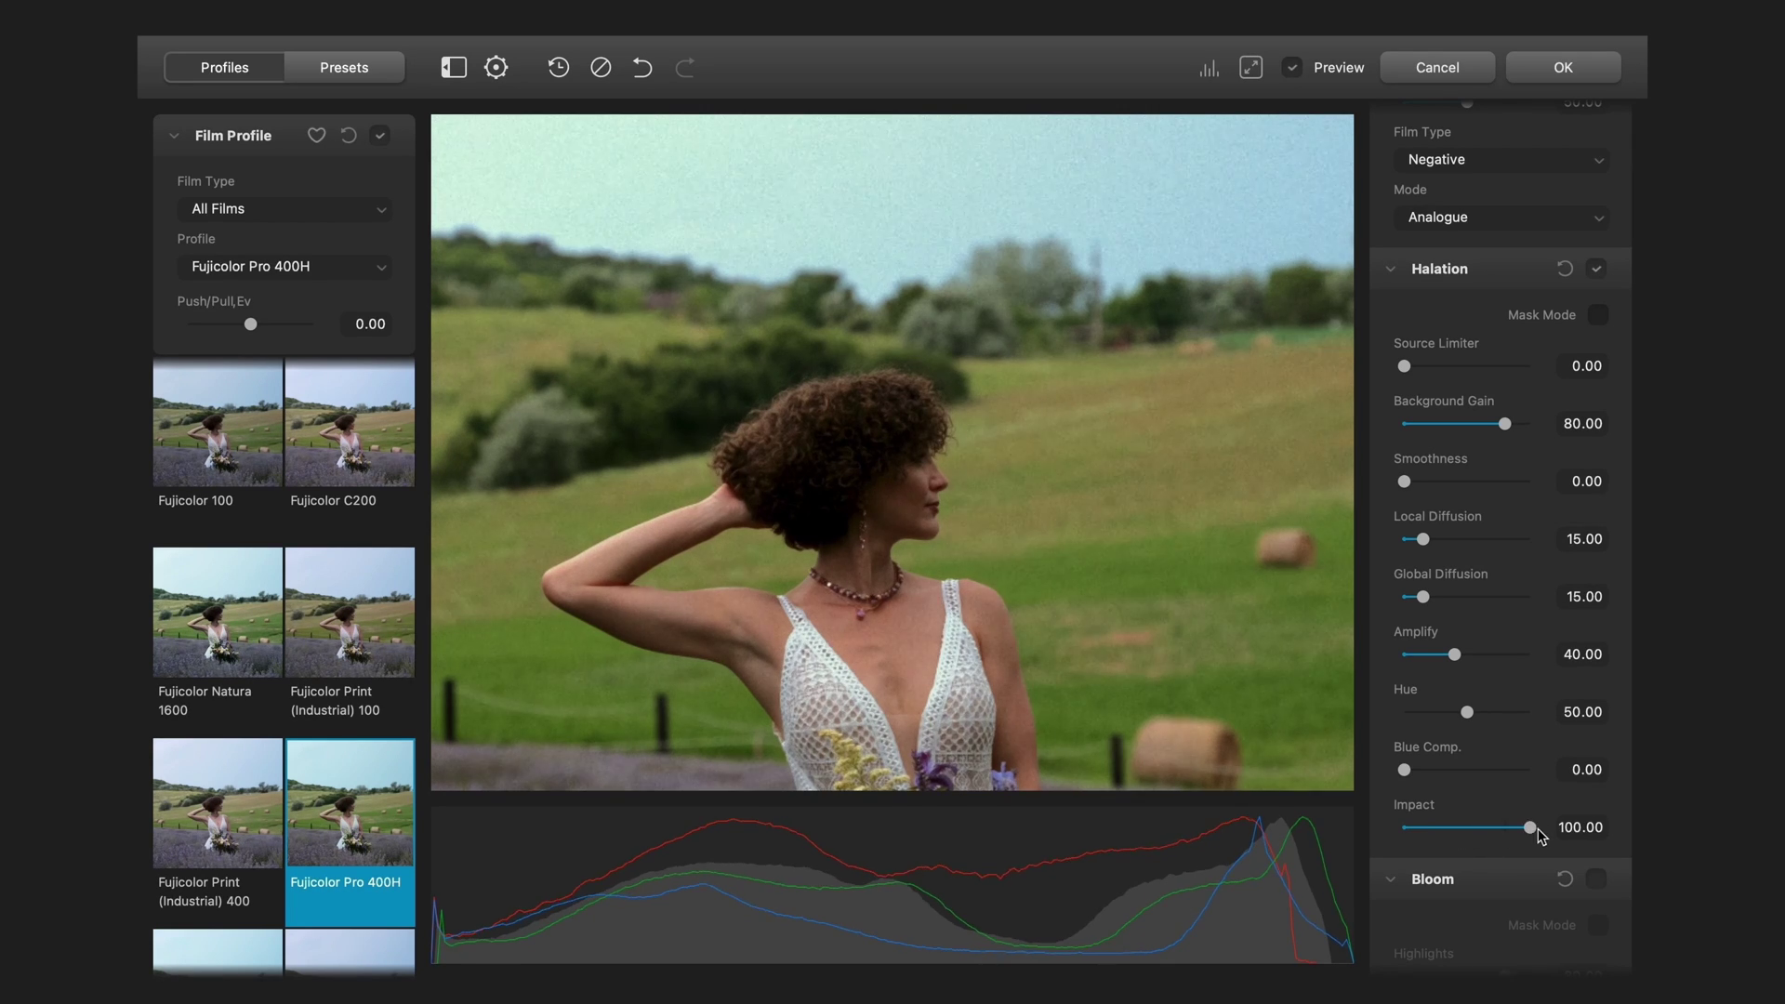
pyautogui.moveTo(1531, 827)
pyautogui.mouseDown()
pyautogui.moveTo(1411, 828)
pyautogui.moveTo(1504, 827)
pyautogui.mouseUp()
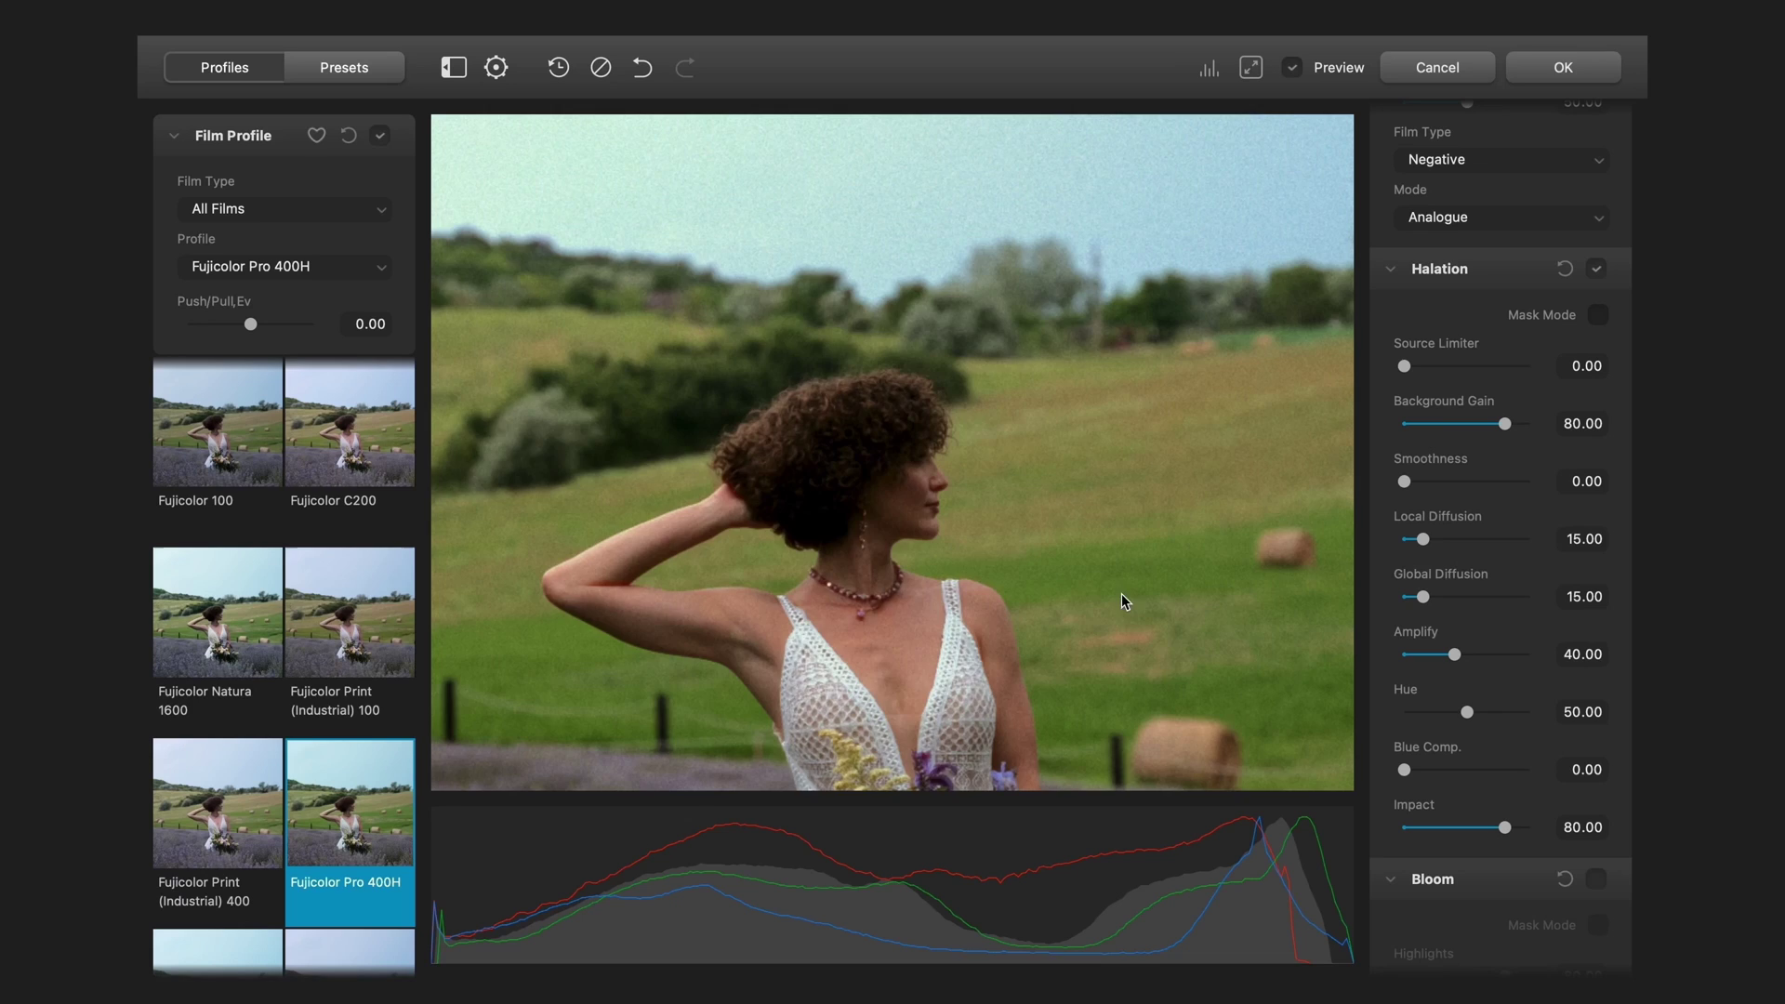
pyautogui.click(1121, 595)
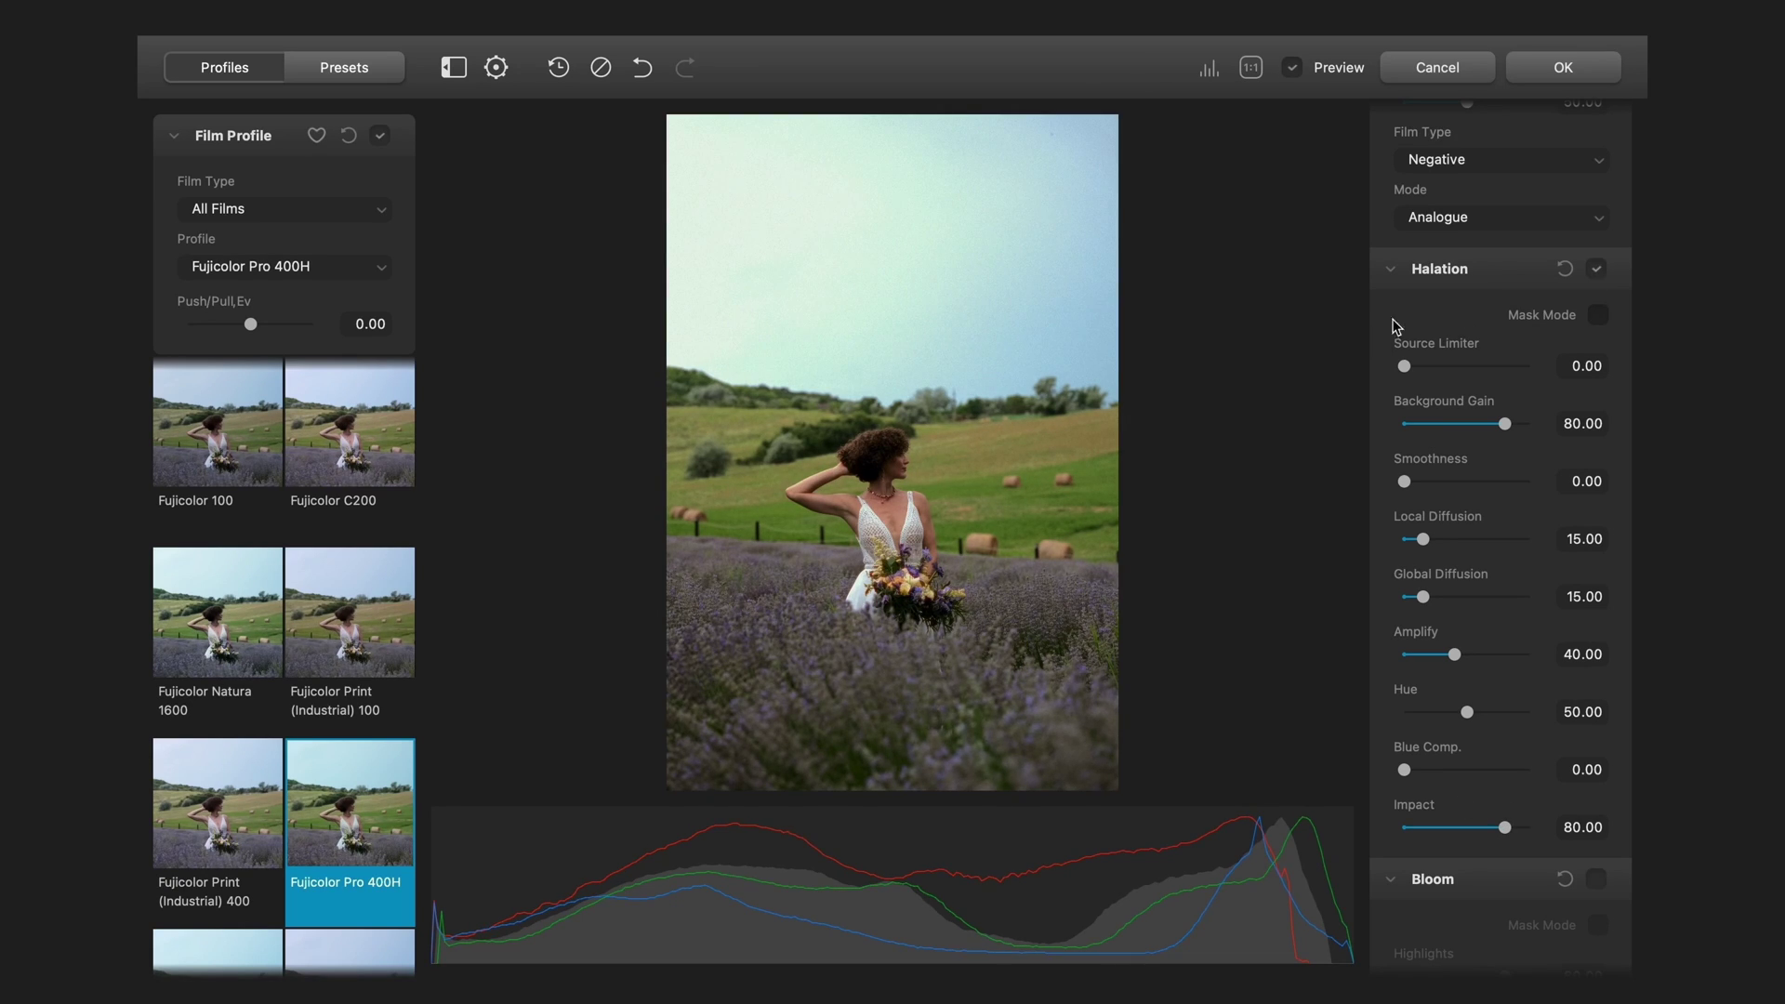
# Compare Halation off and on, then inspect its mask at 1:1 around the bouquet
pyautogui.click(1601, 274)
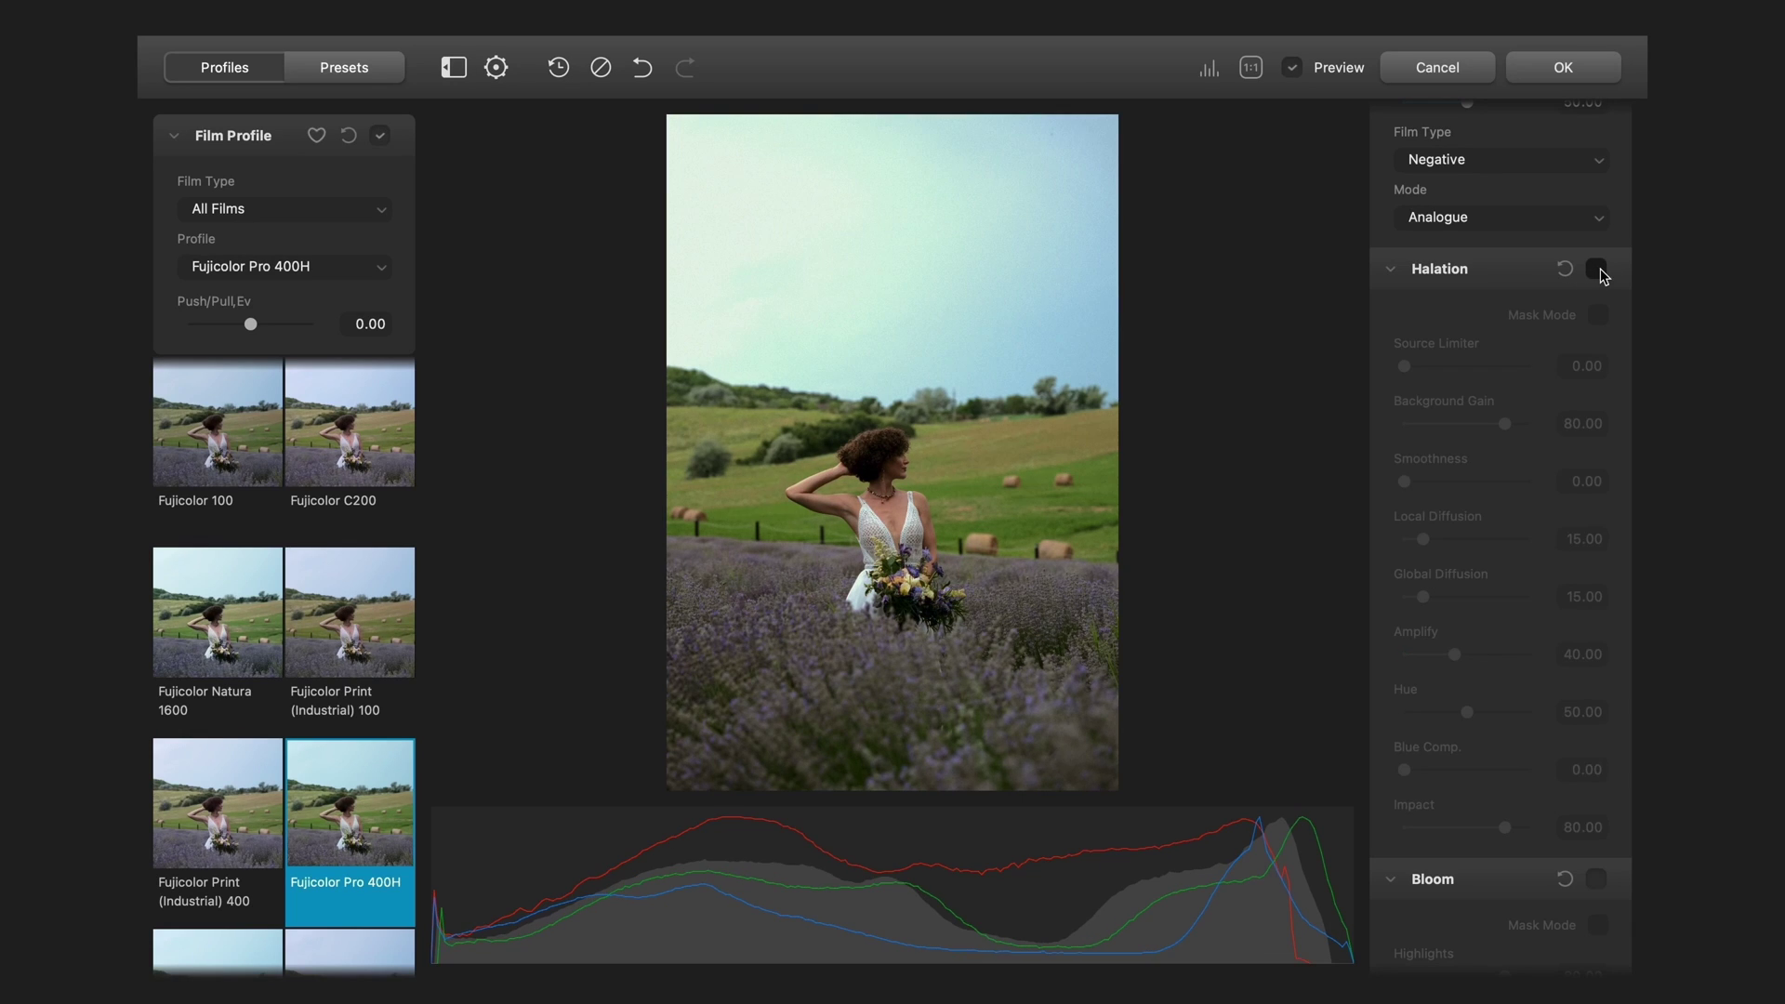
pyautogui.click(1600, 273)
pyautogui.click(1597, 270)
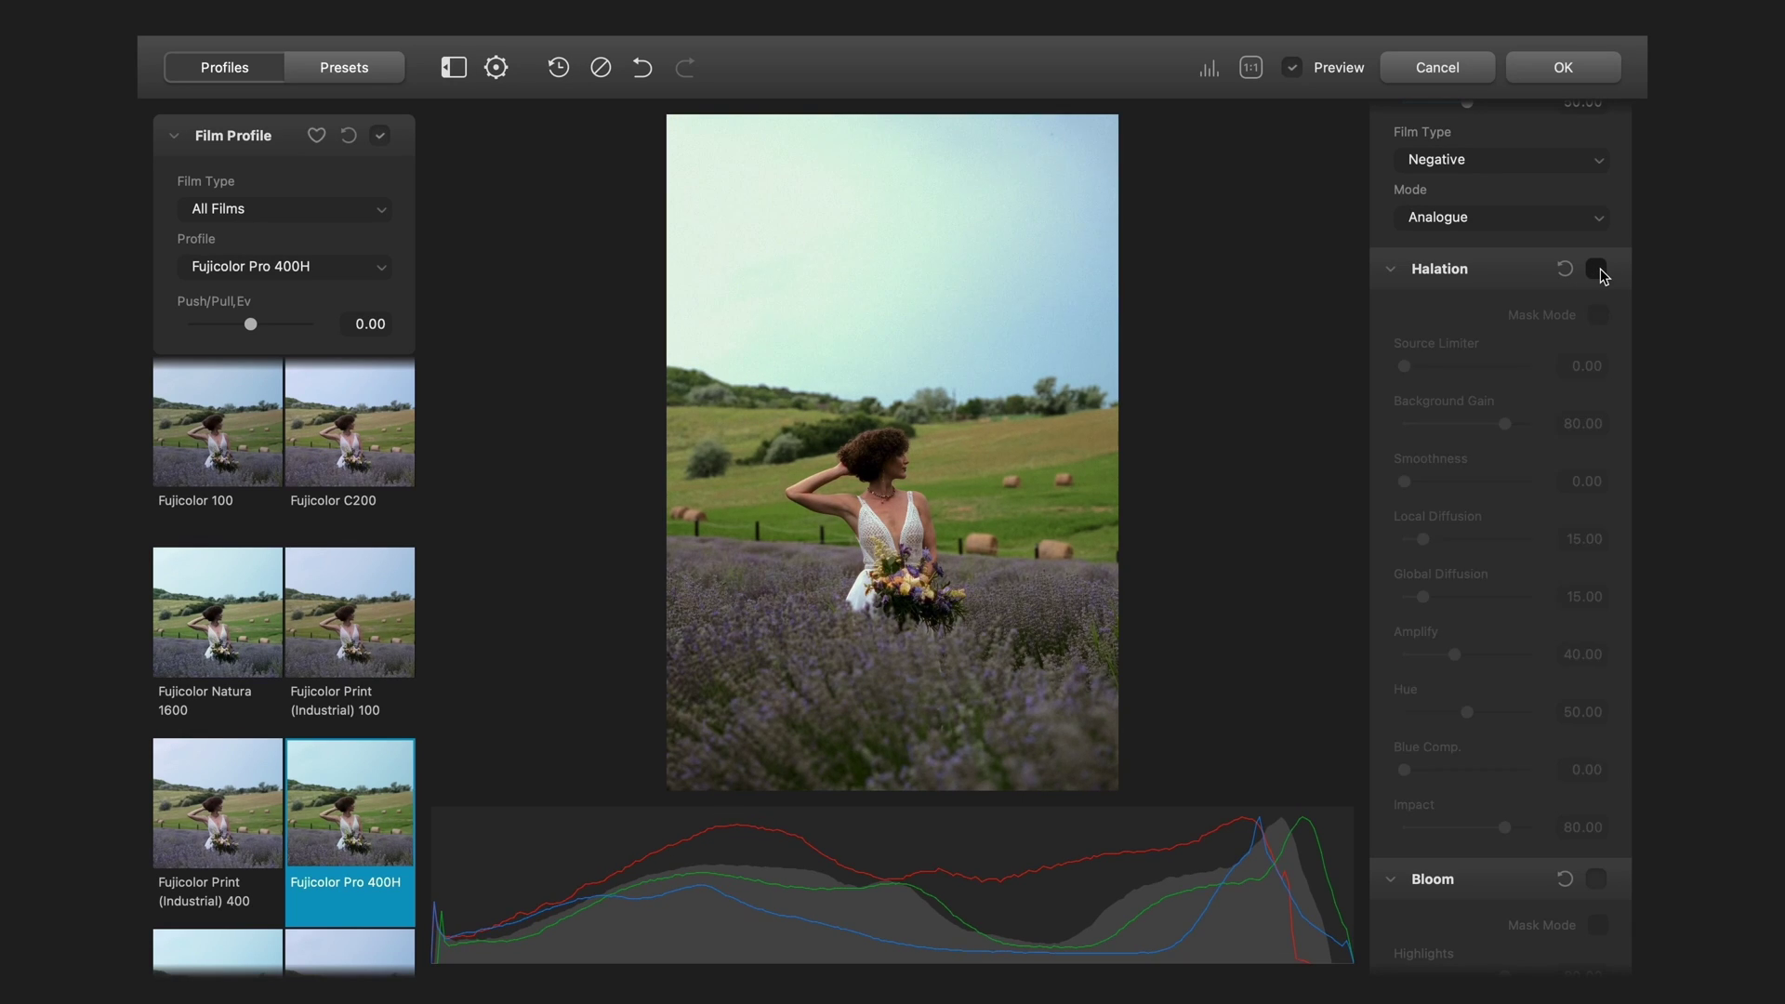
pyautogui.click(1597, 269)
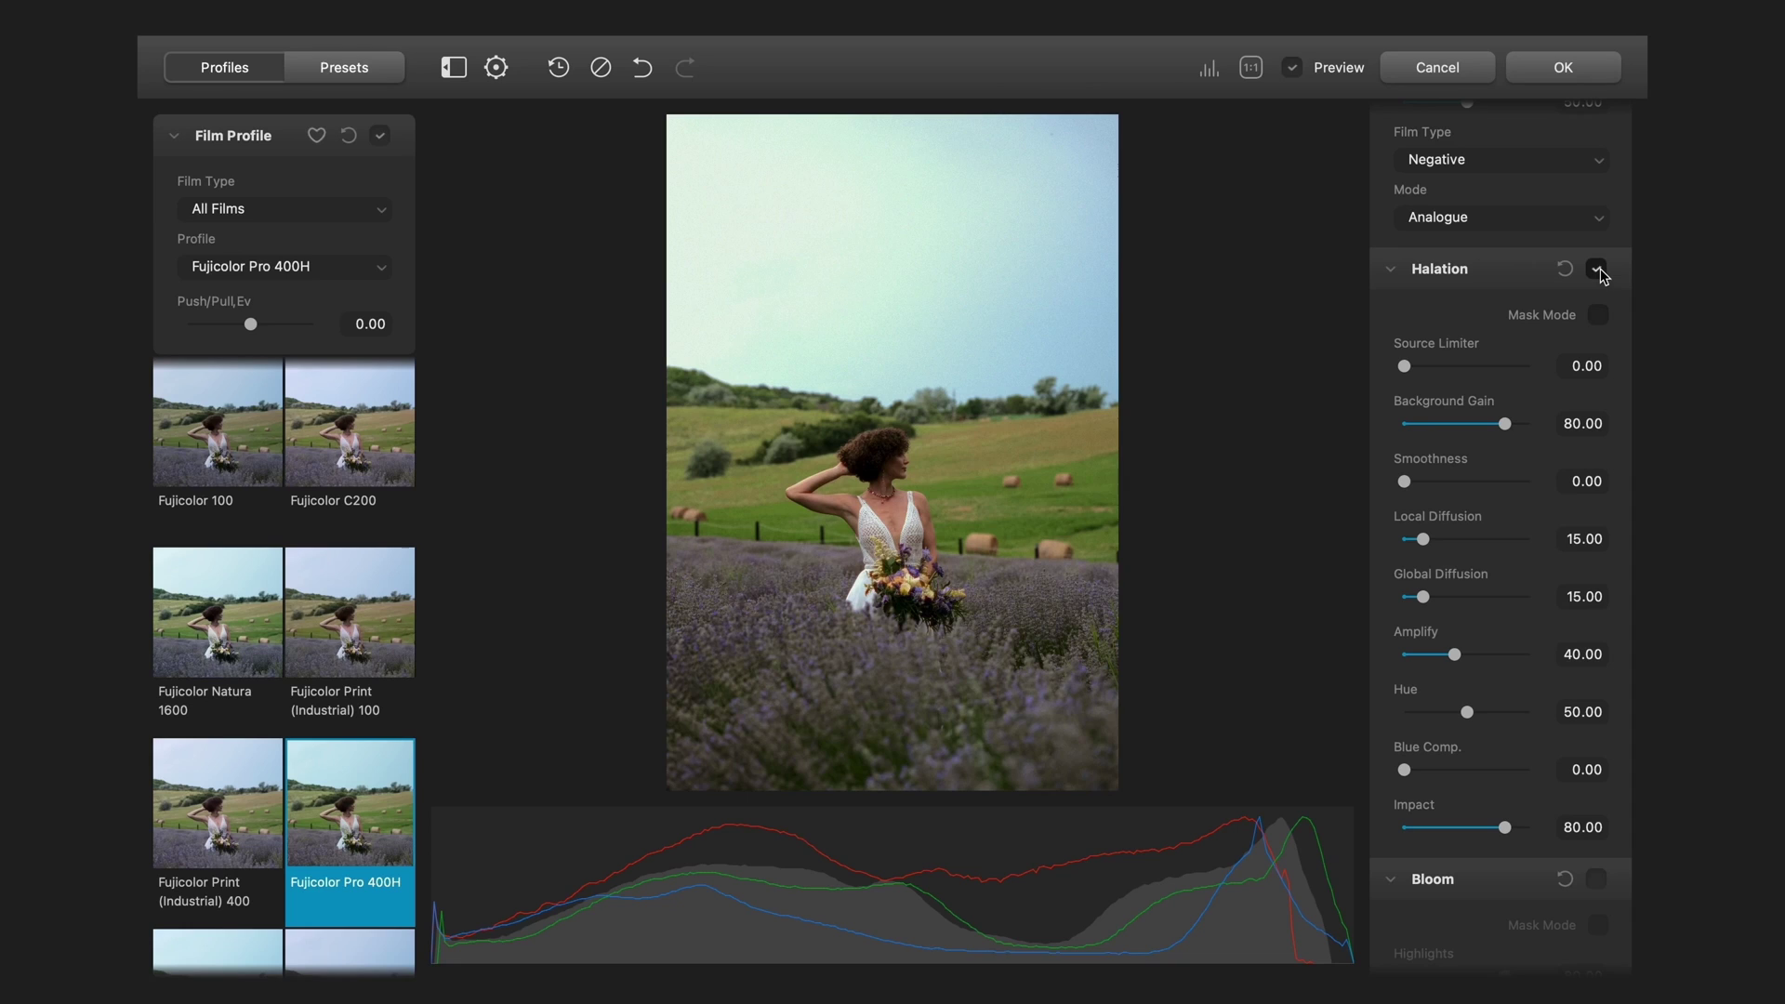
pyautogui.click(1600, 316)
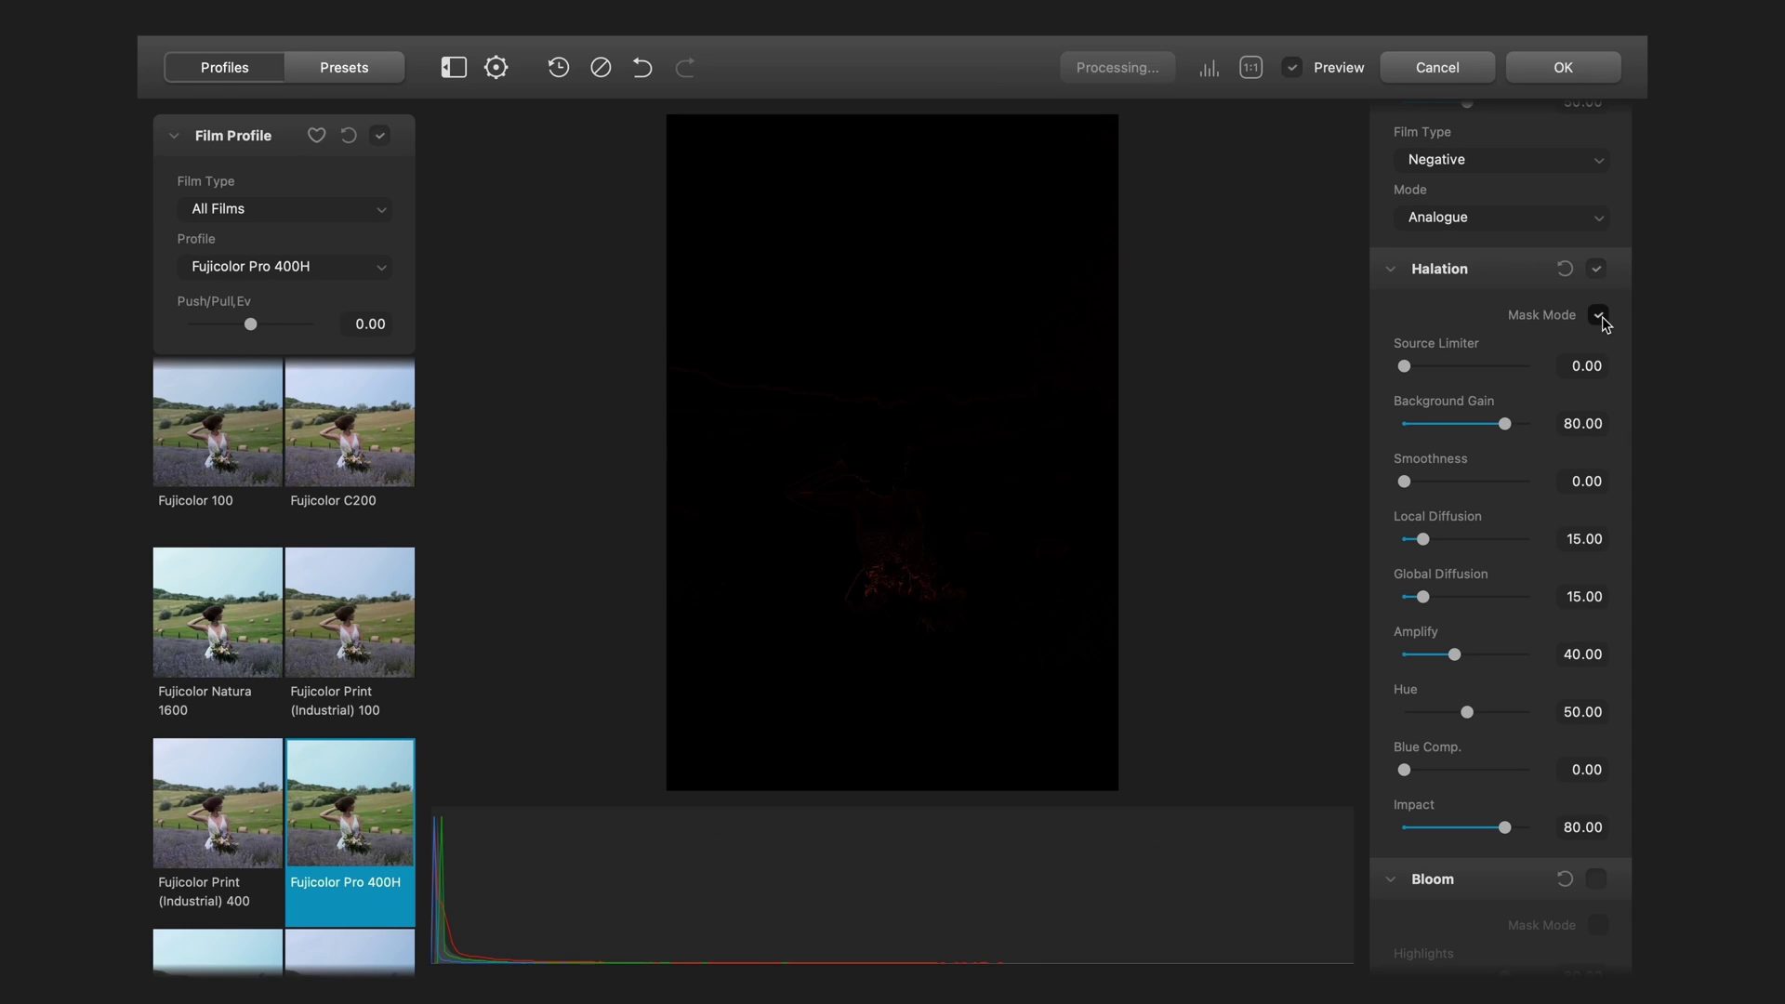
pyautogui.click(902, 568)
pyautogui.moveTo(983, 506); pyautogui.dragTo(1036, 323)
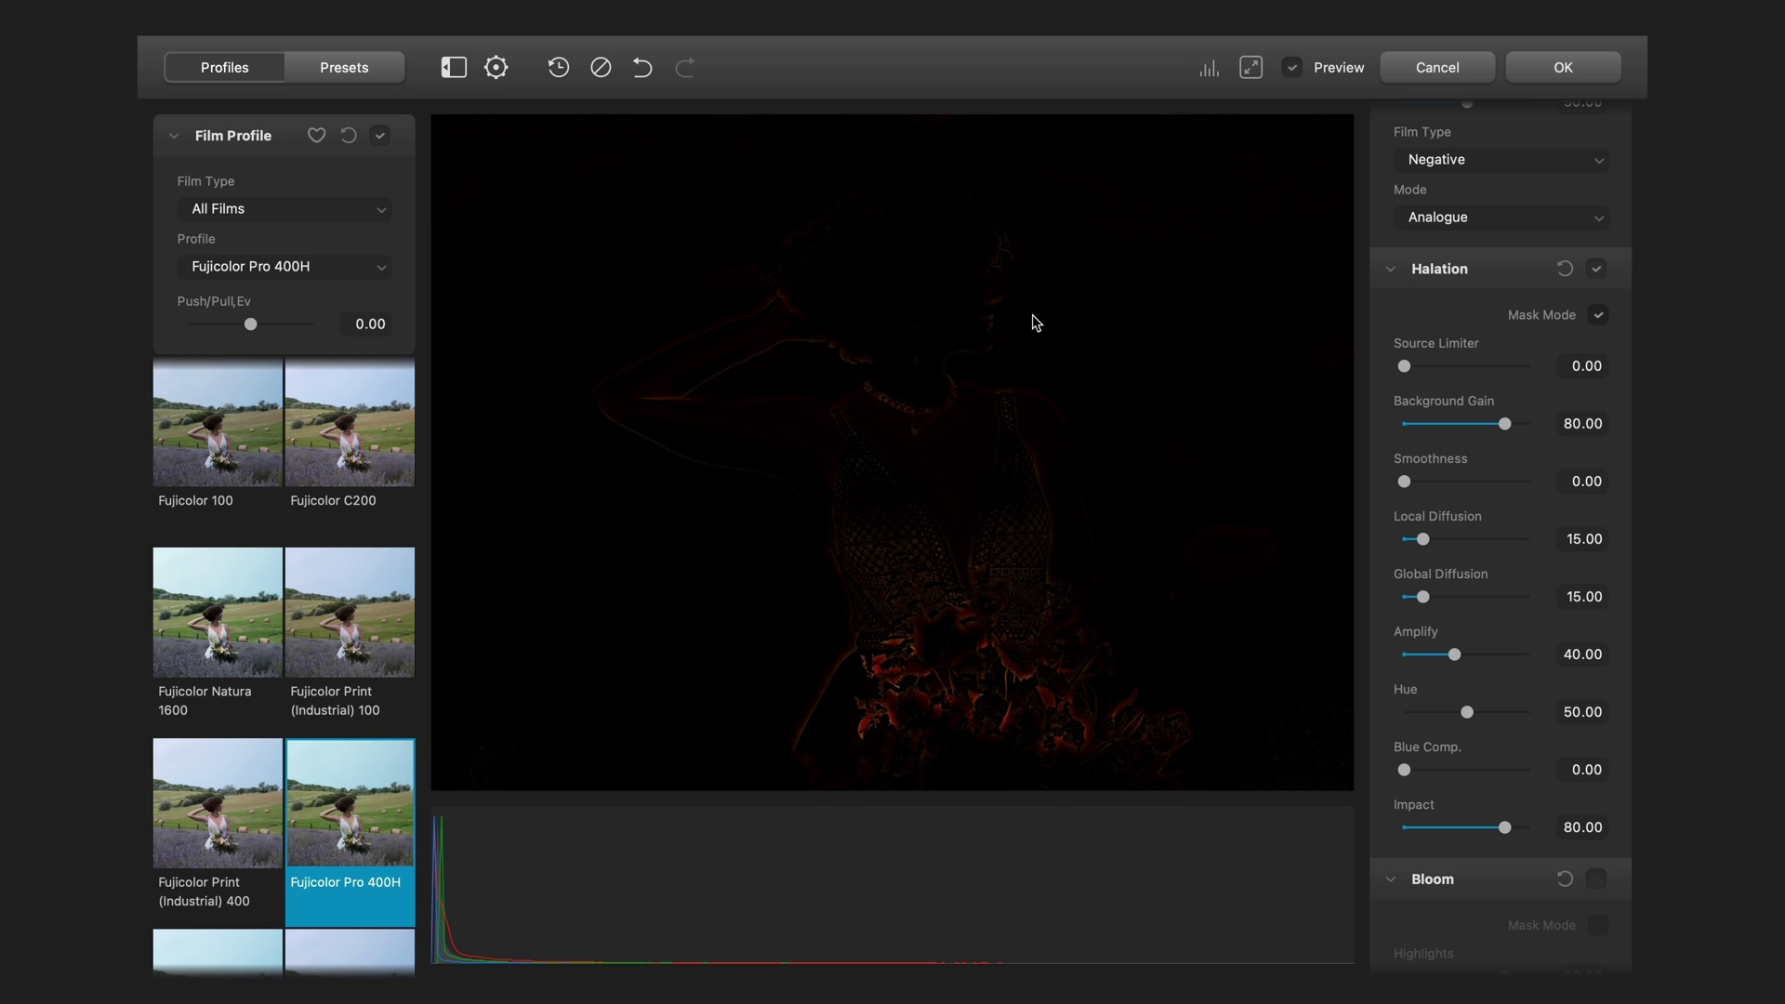
pyautogui.click(1599, 316)
pyautogui.click(1599, 316)
# Hide the halation mask, enable Bloom and reduce its diffusion
pyautogui.click(1599, 316)
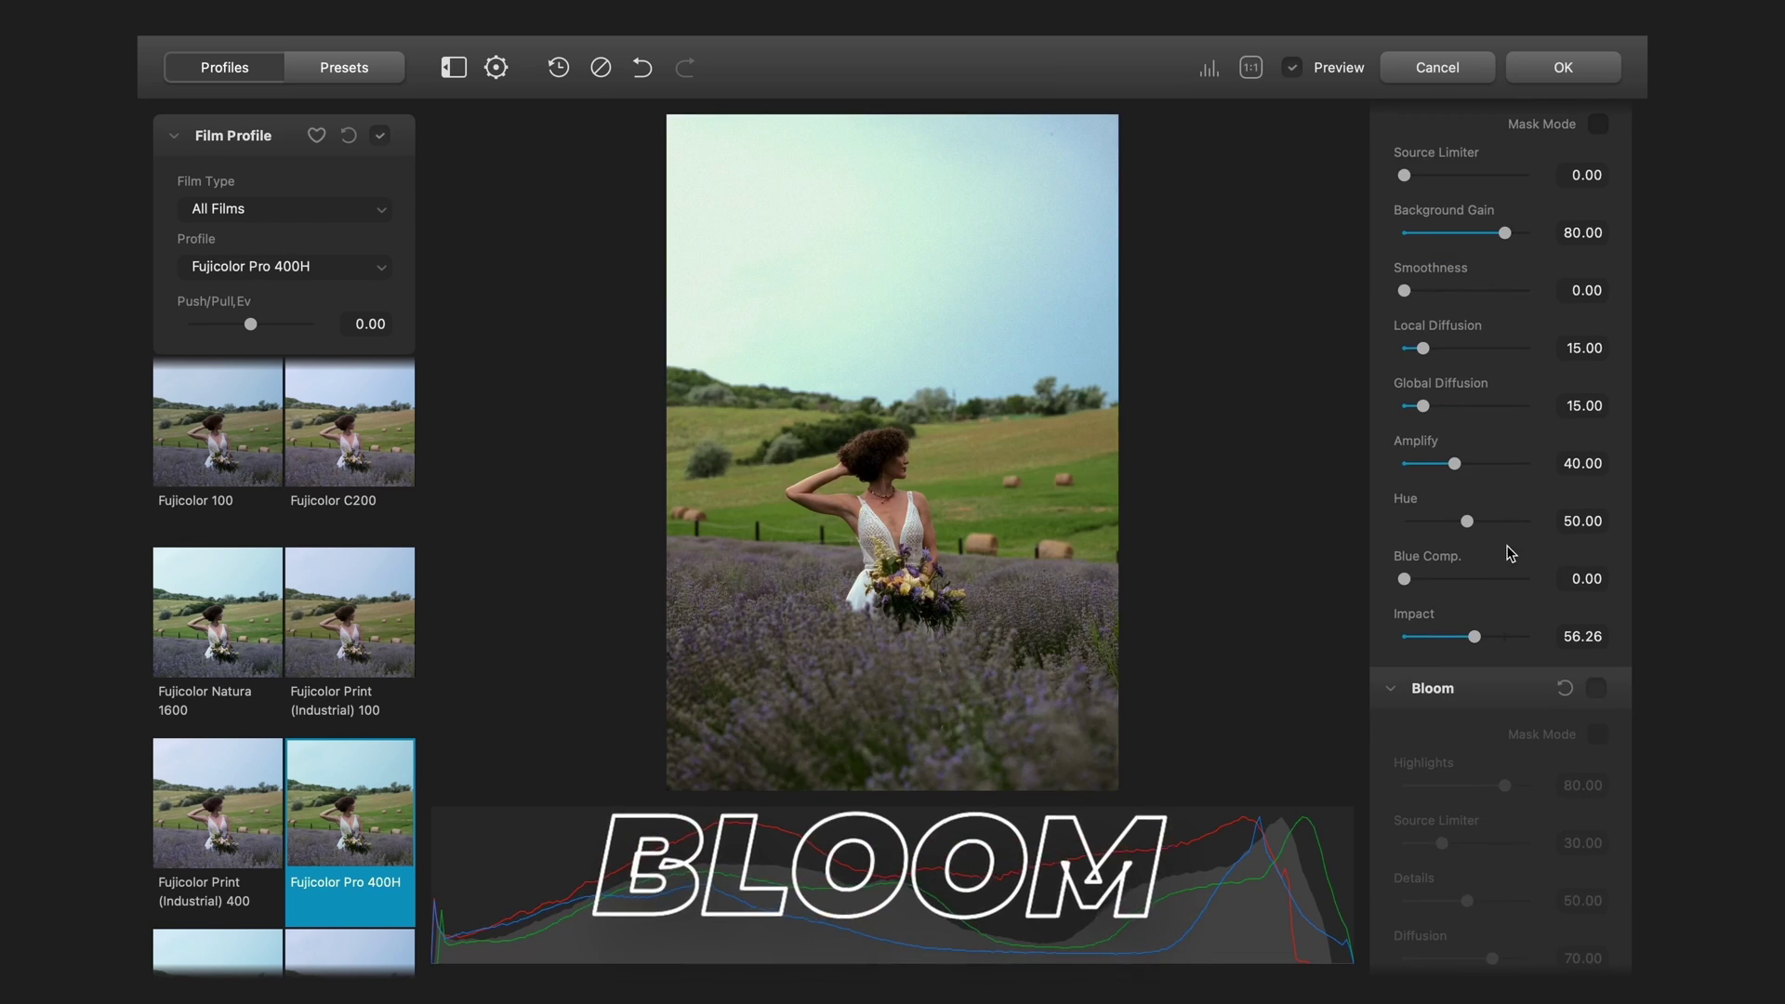
pyautogui.scroll(-5, 1508, 568)
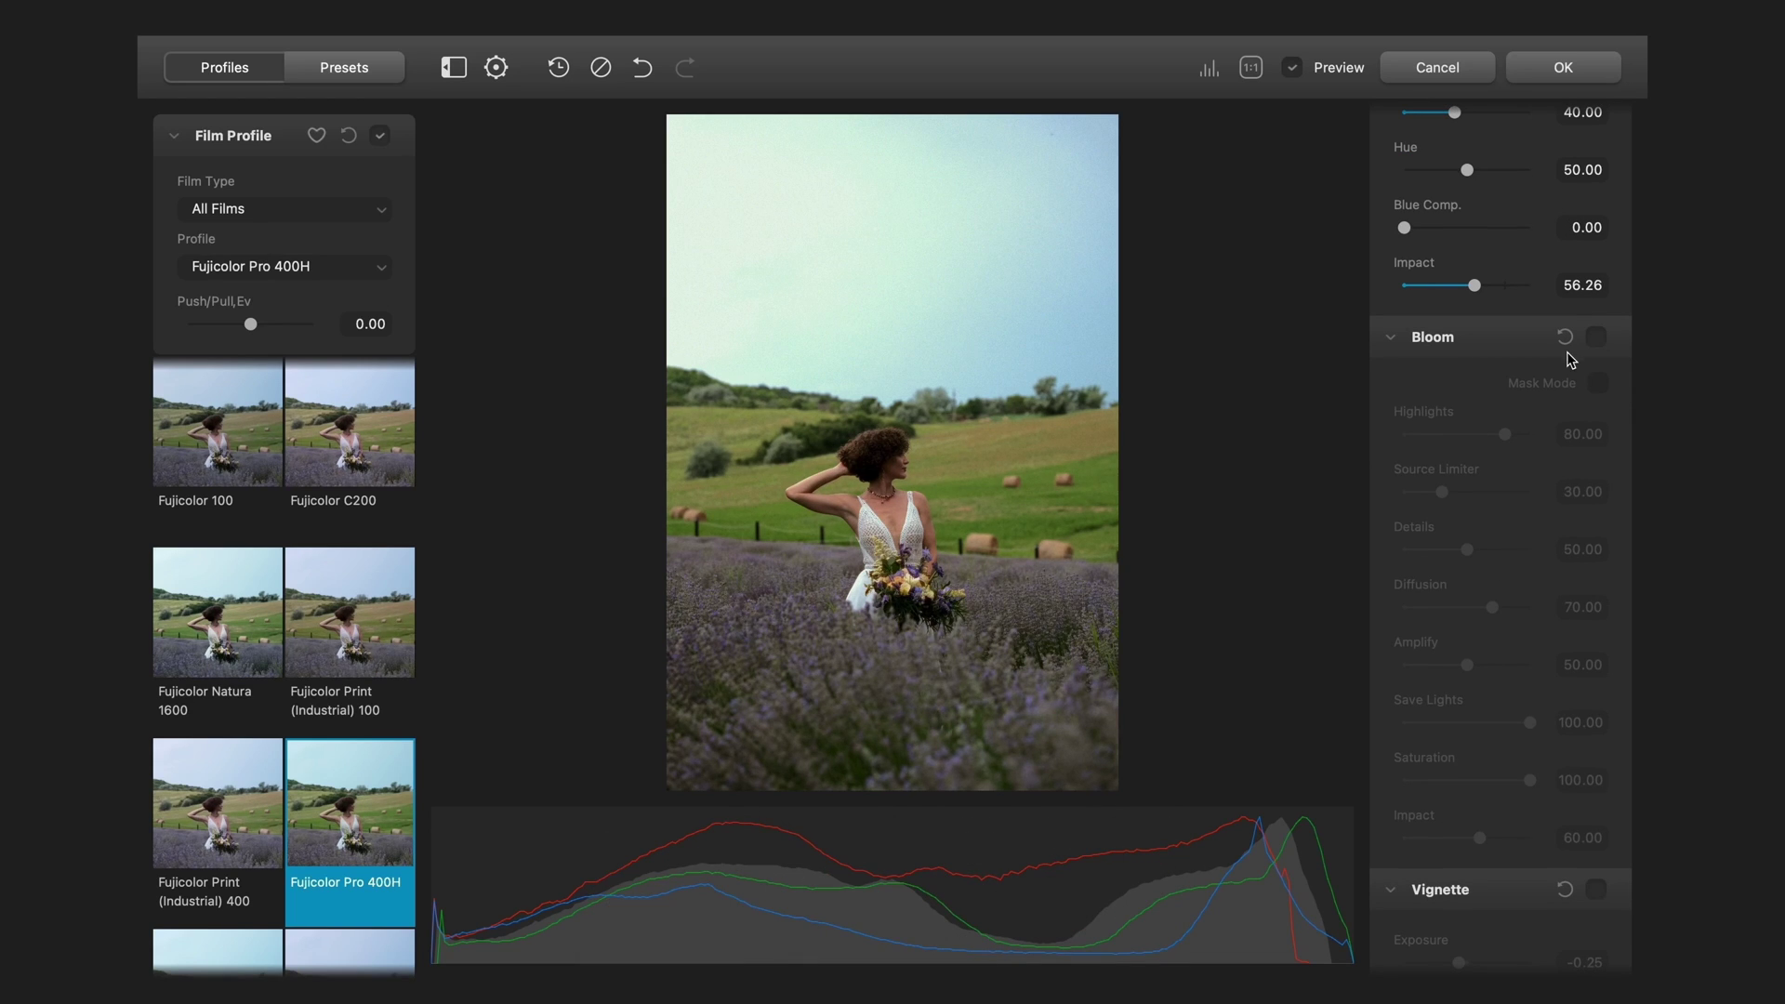
pyautogui.click(1598, 338)
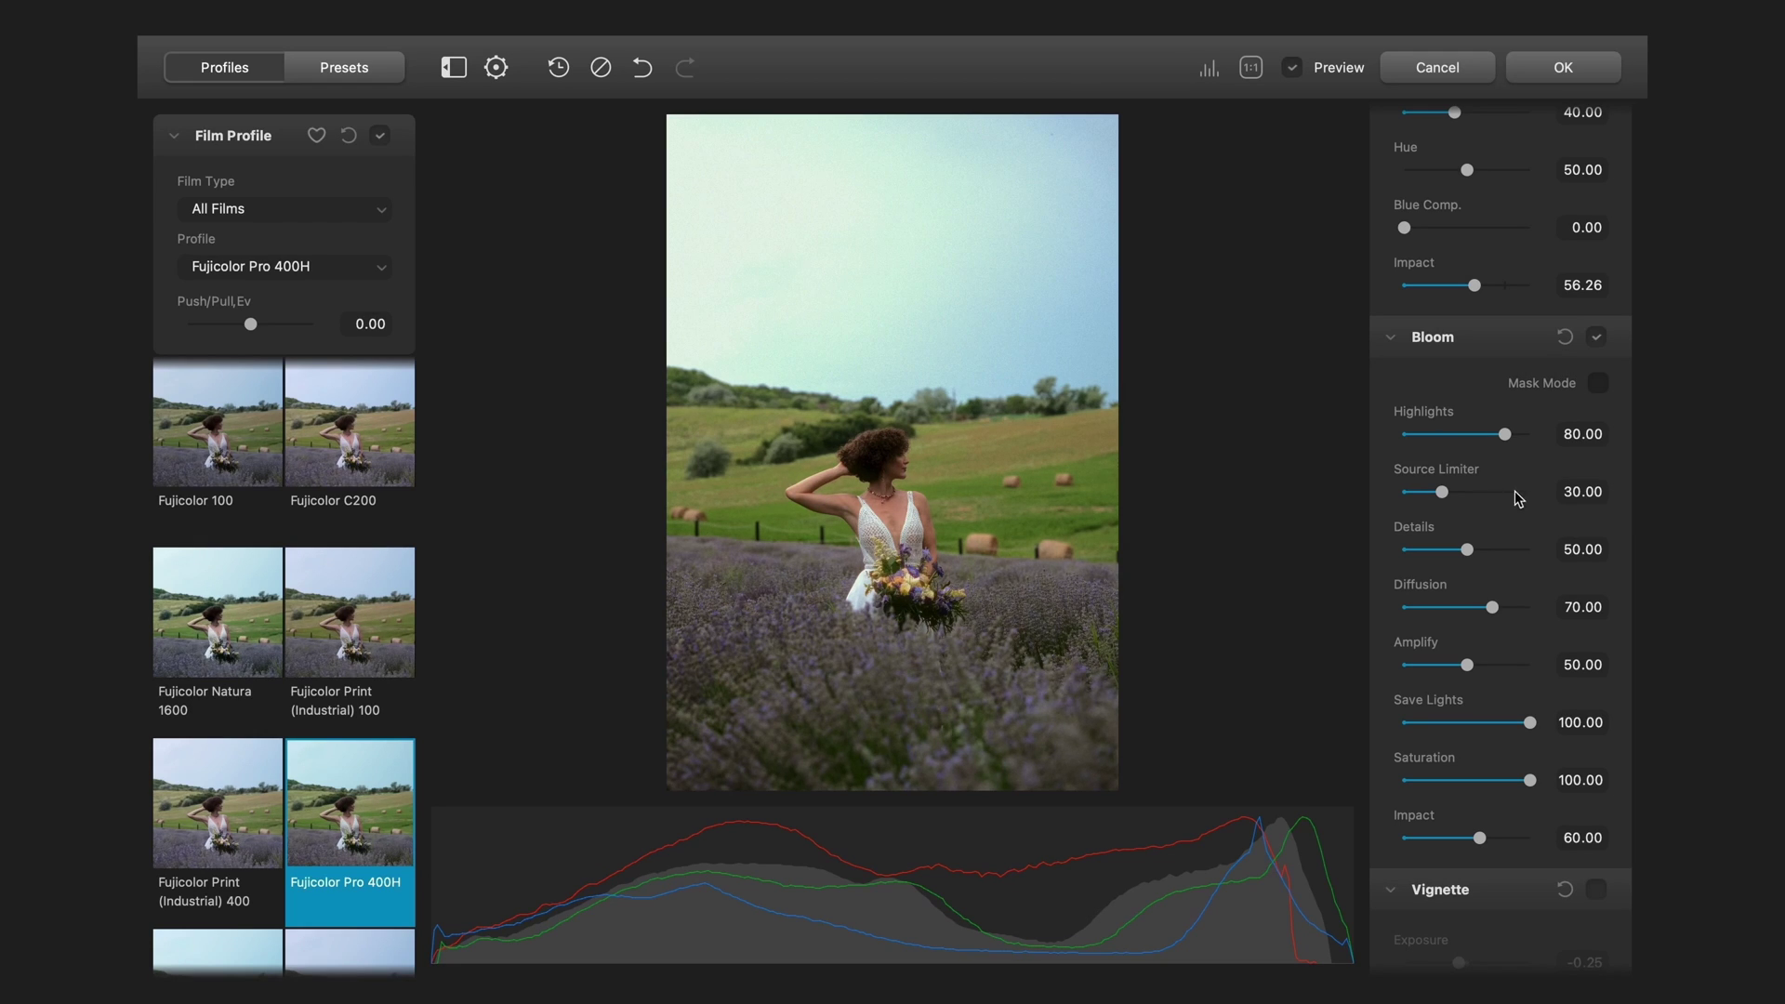
pyautogui.scroll(-2, 1487, 502)
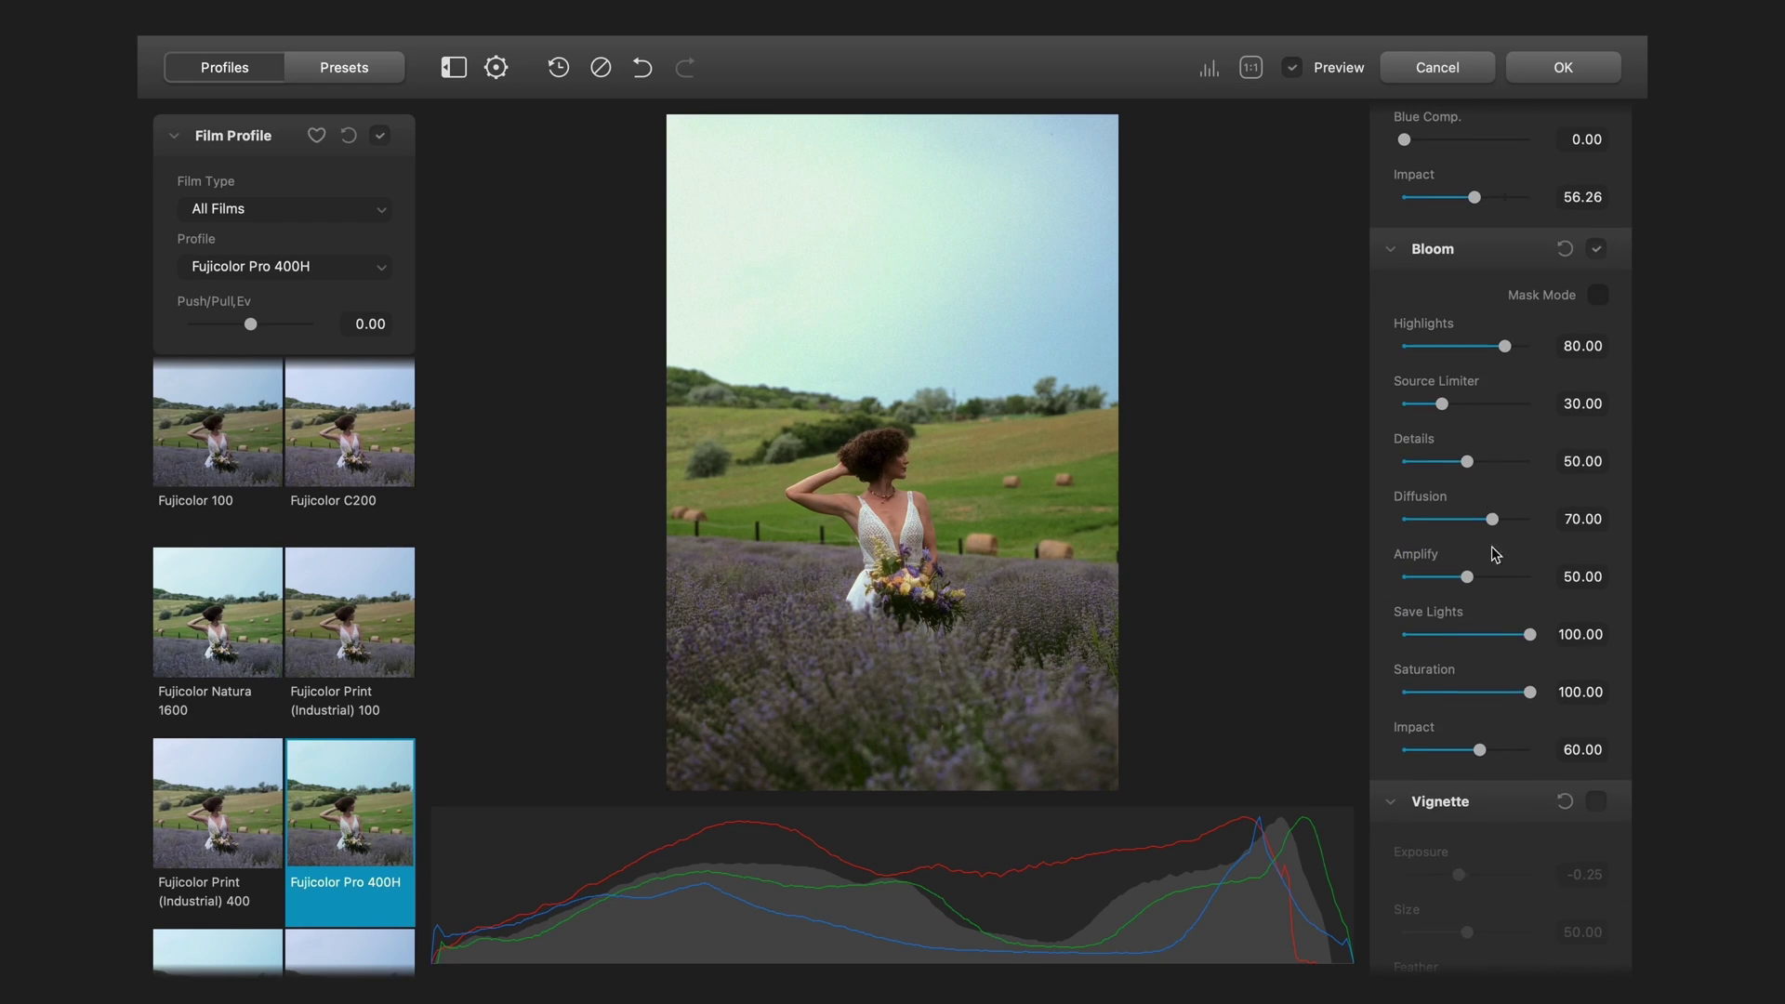
pyautogui.moveTo(1490, 523); pyautogui.dragTo(1457, 525)
# In Bloom mask mode, set Highlights 76.10, Source Limiter 12.86 and Details 59.85
pyautogui.click(1598, 295)
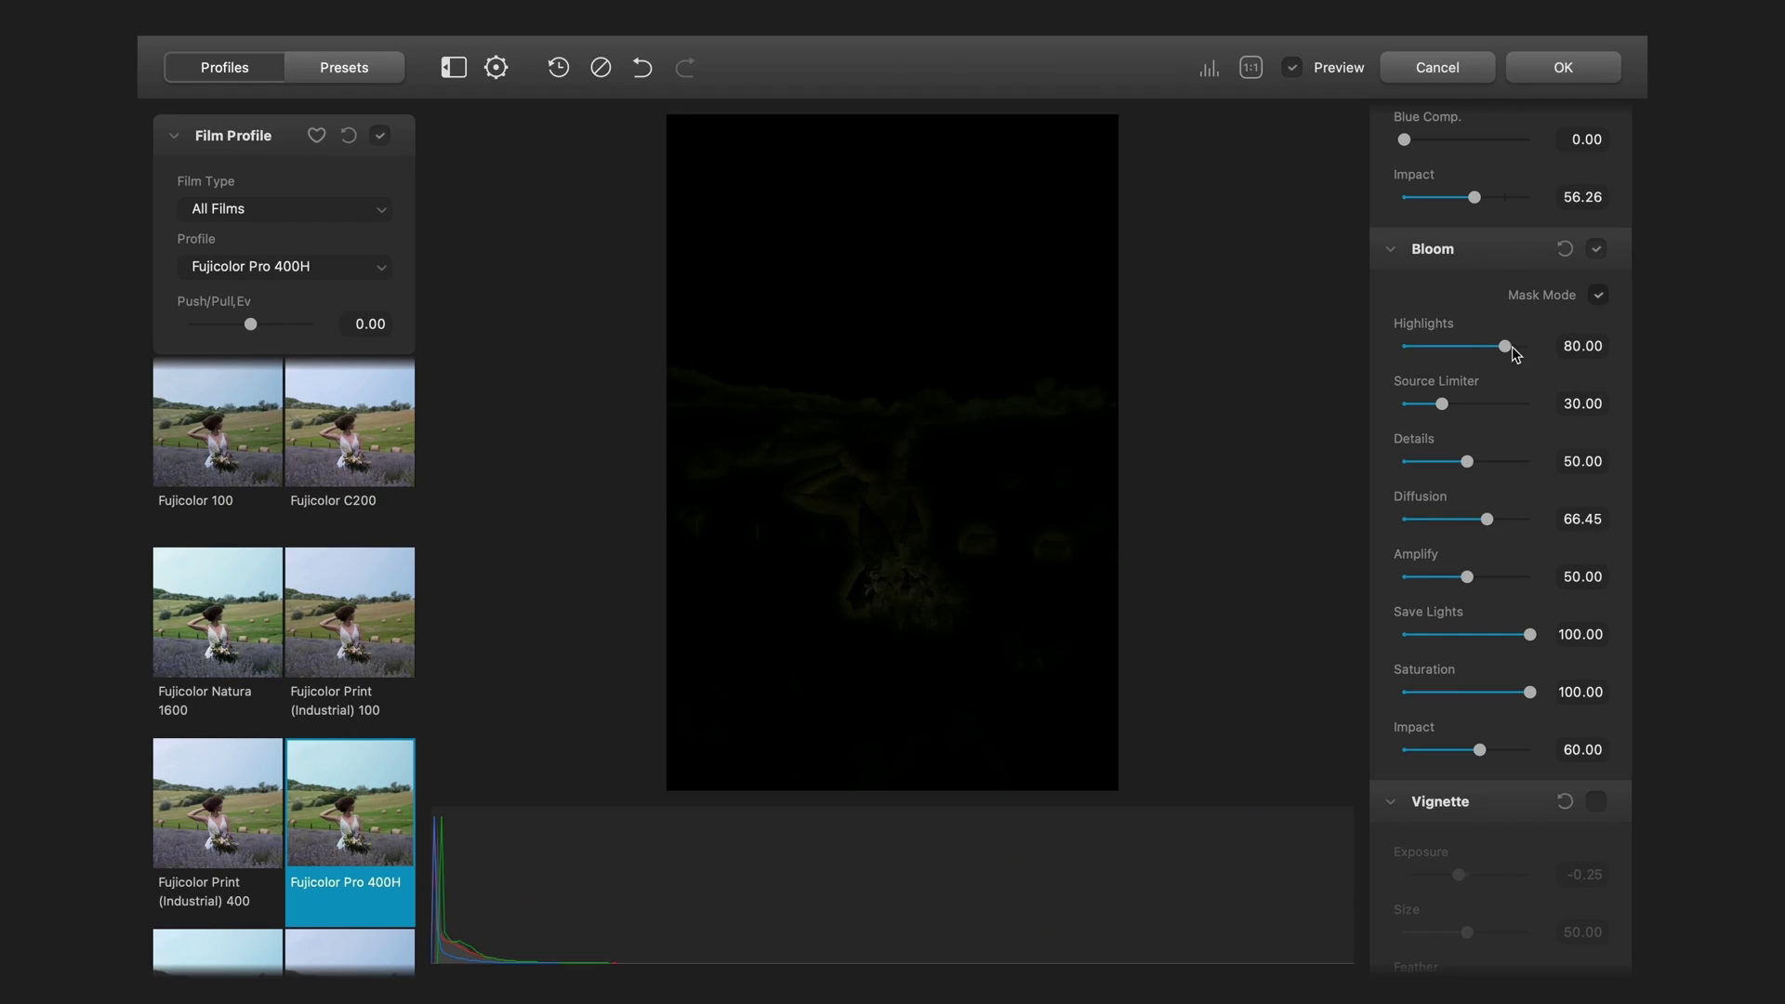
pyautogui.moveTo(1505, 346); pyautogui.dragTo(1457, 352)
pyautogui.moveTo(1439, 404)
pyautogui.mouseDown()
pyautogui.moveTo(1415, 403)
pyautogui.moveTo(1510, 406)
pyautogui.moveTo(1420, 403)
pyautogui.mouseUp()
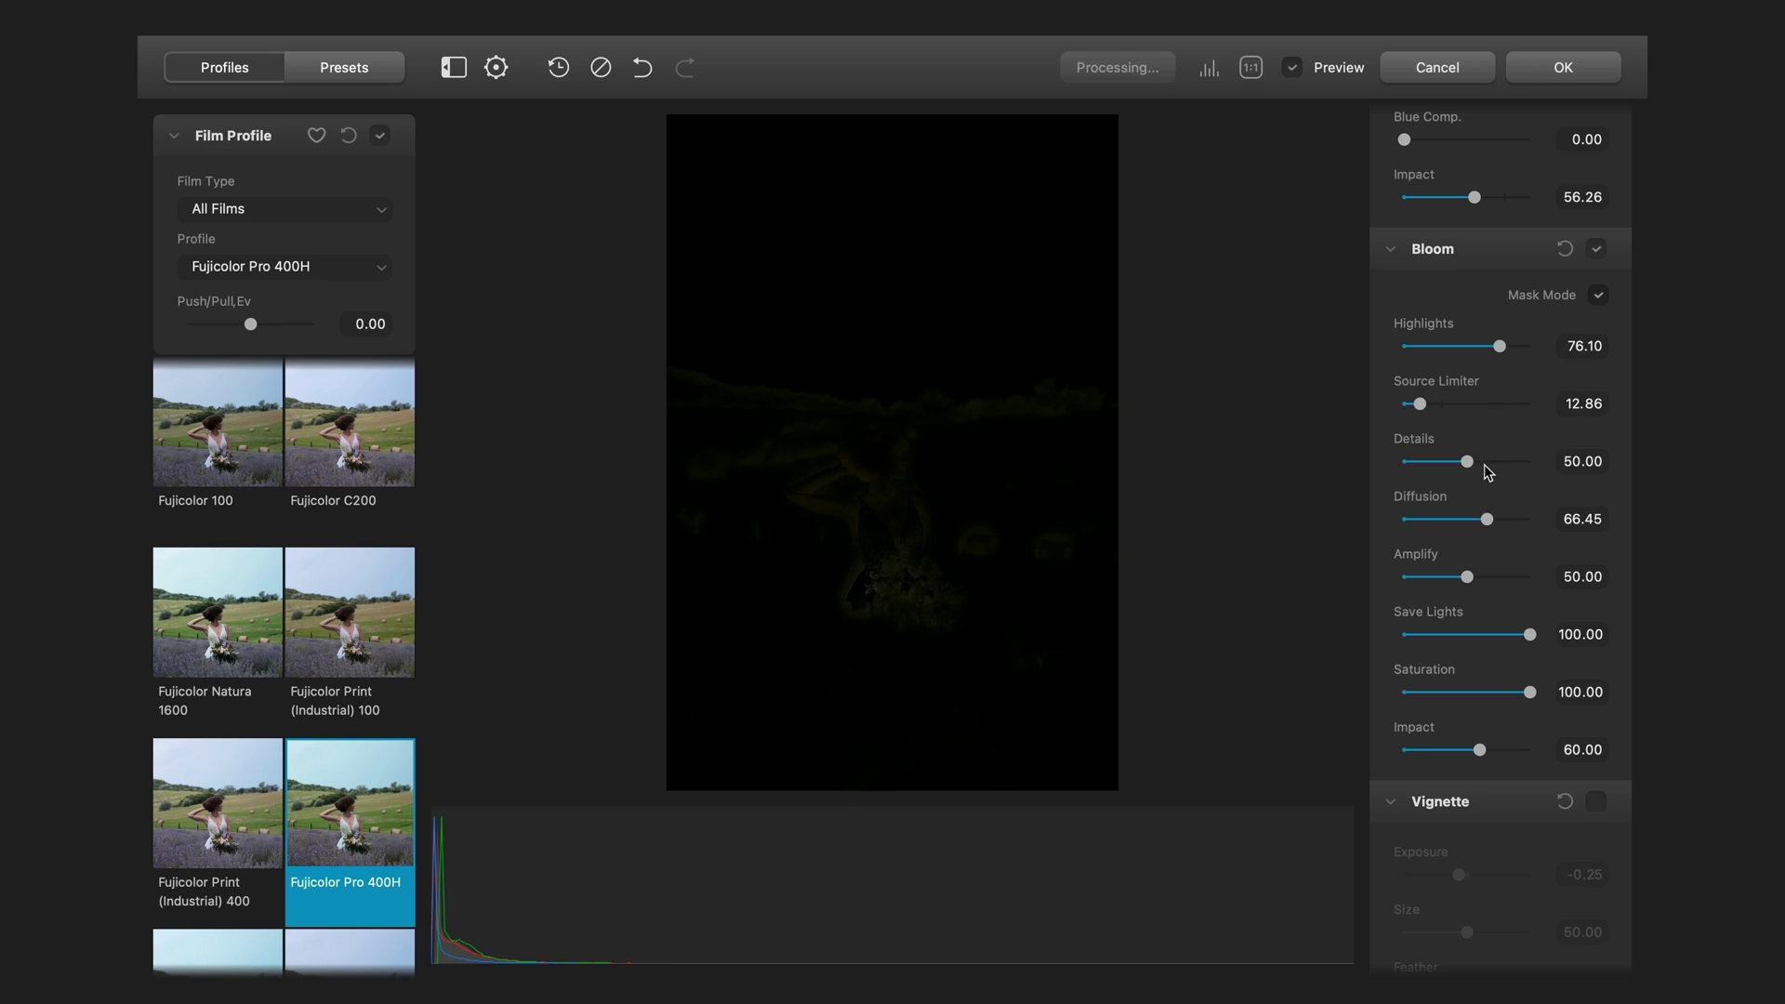
pyautogui.moveTo(1478, 462); pyautogui.dragTo(1489, 578)
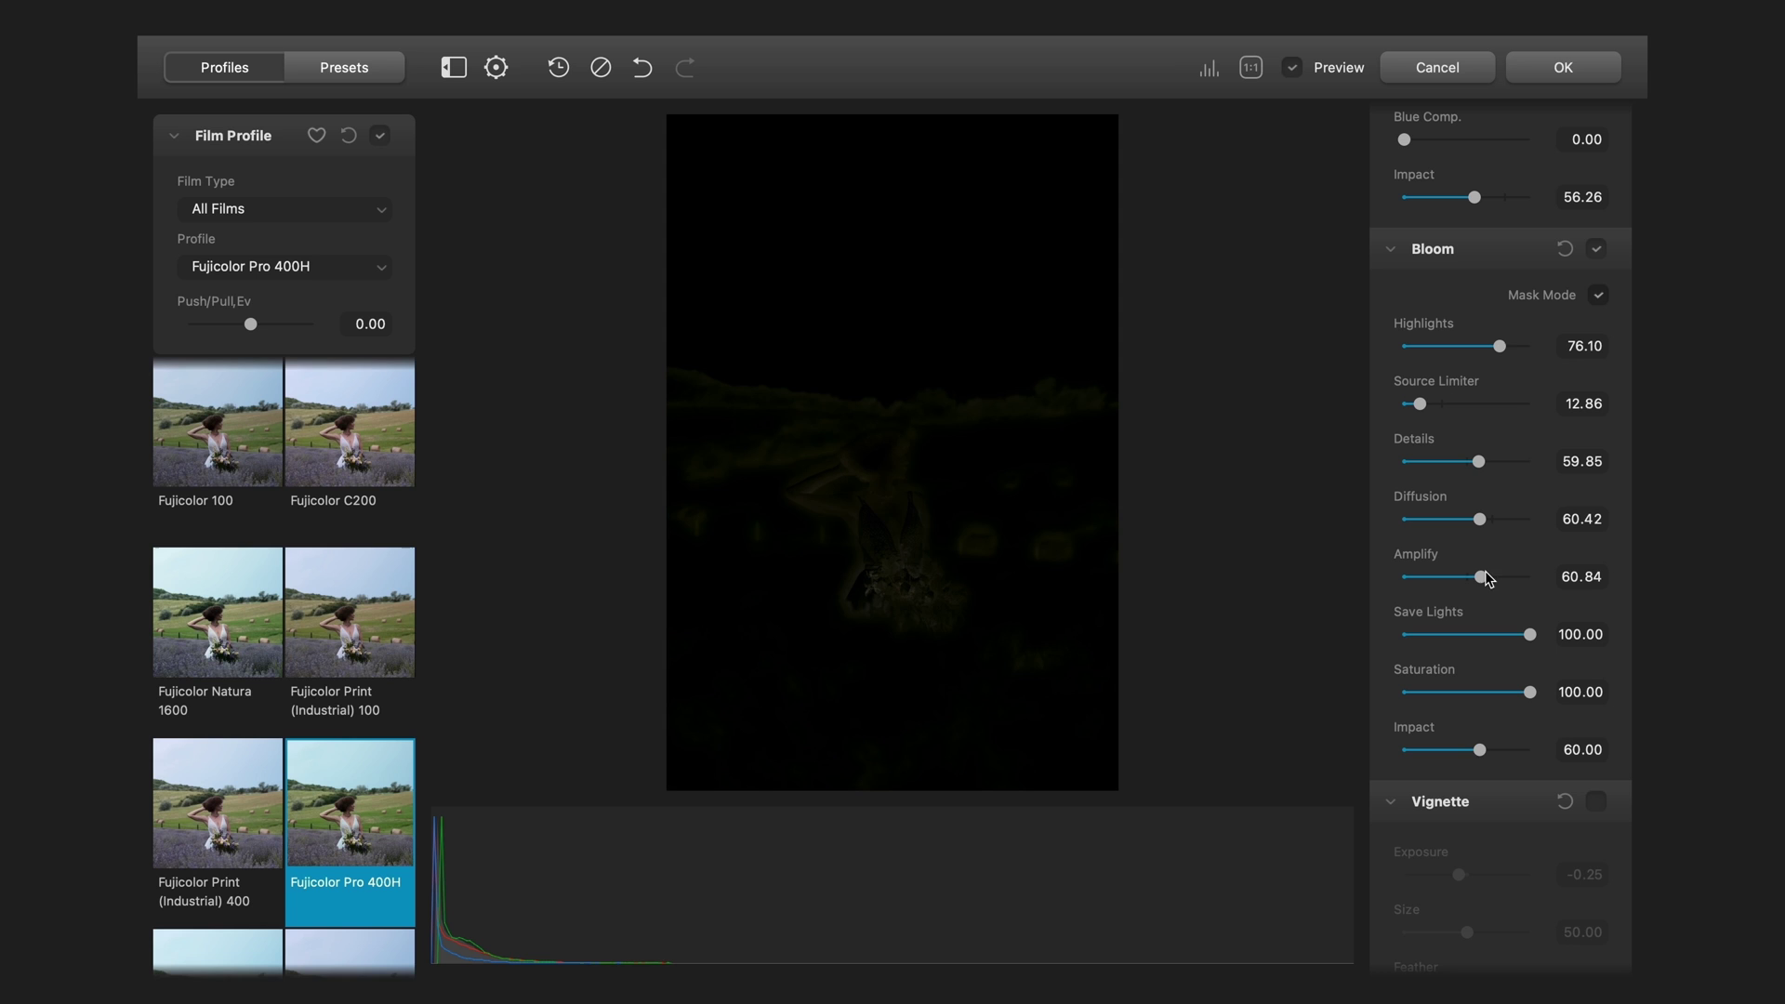
pyautogui.click(1598, 294)
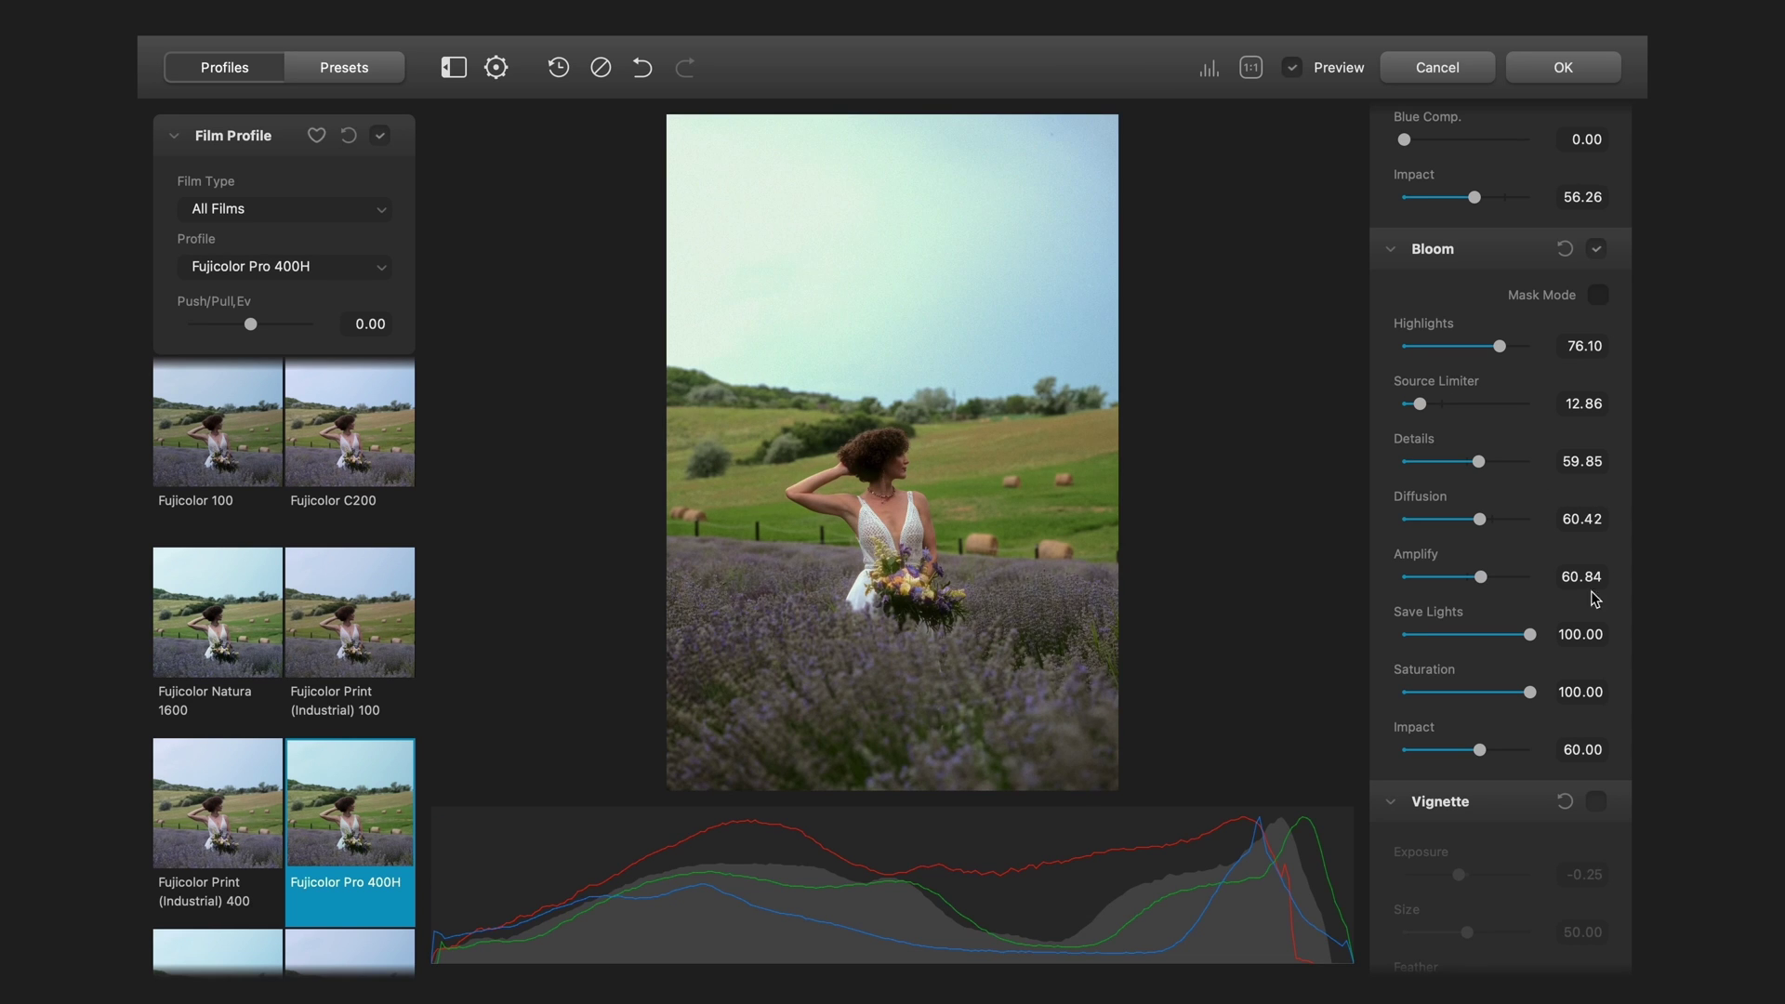
pyautogui.click(1598, 294)
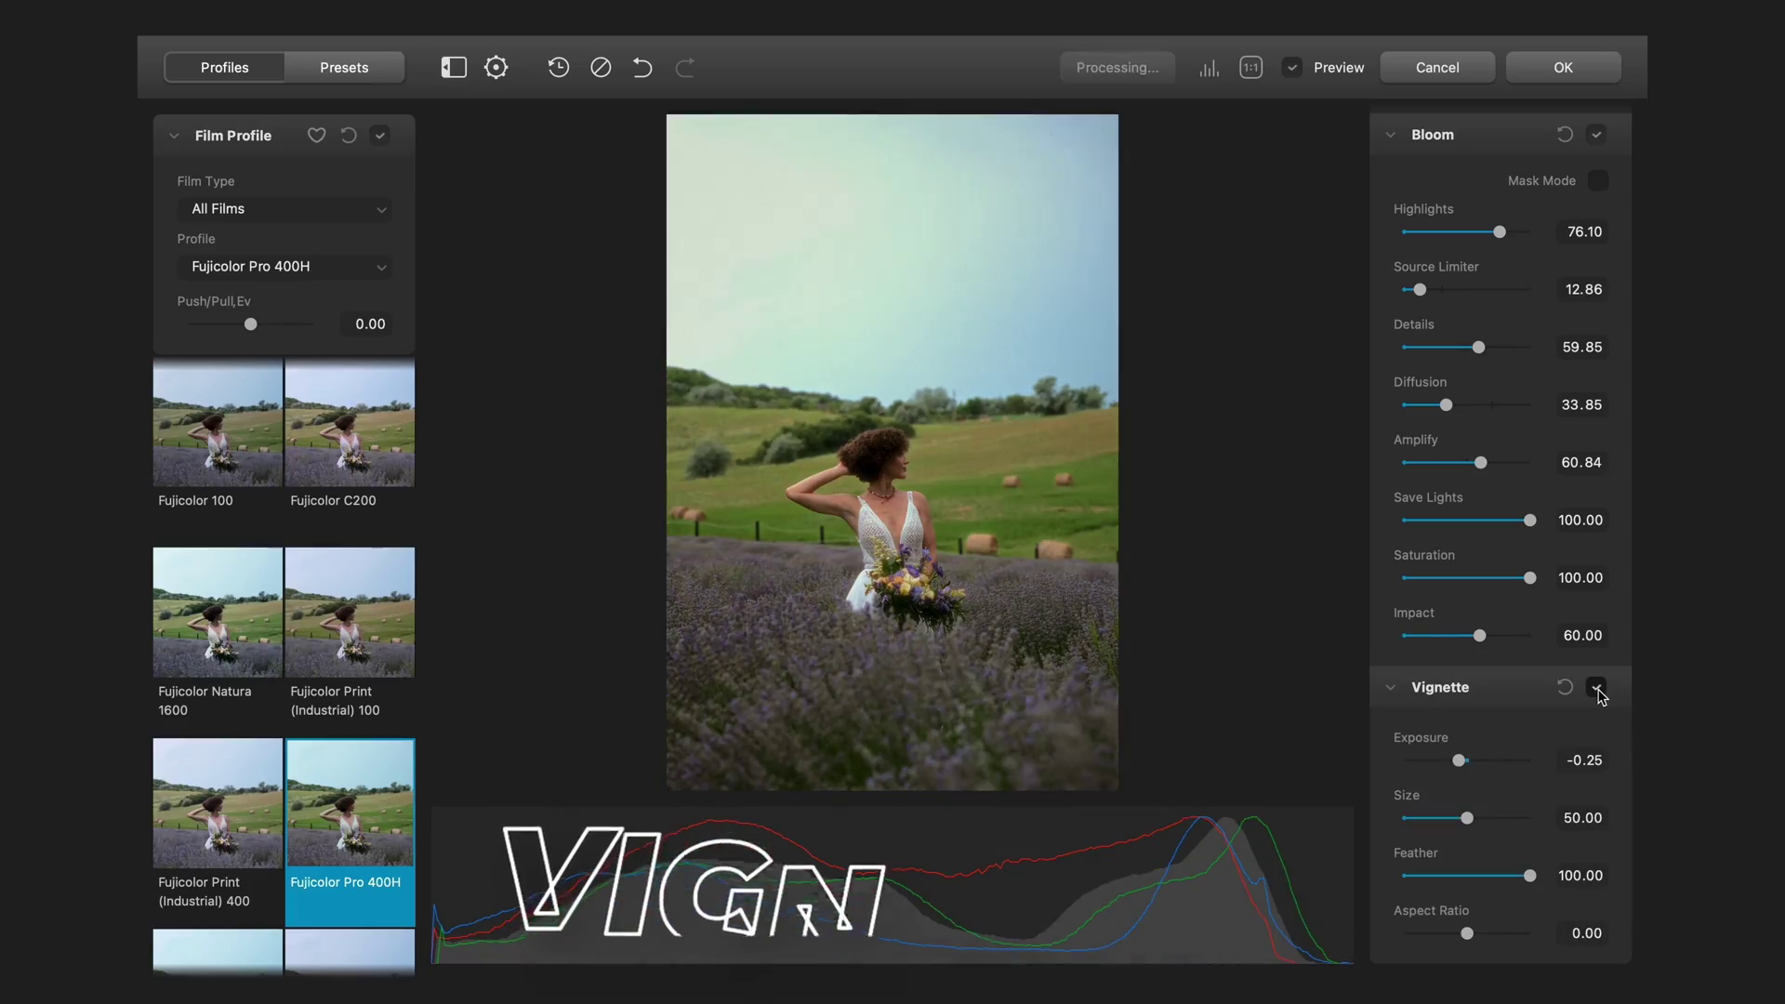
# Darken the vignette exposure to -0.63 and compare the graded photo with the original
pyautogui.moveTo(1460, 765); pyautogui.dragTo(1452, 768)
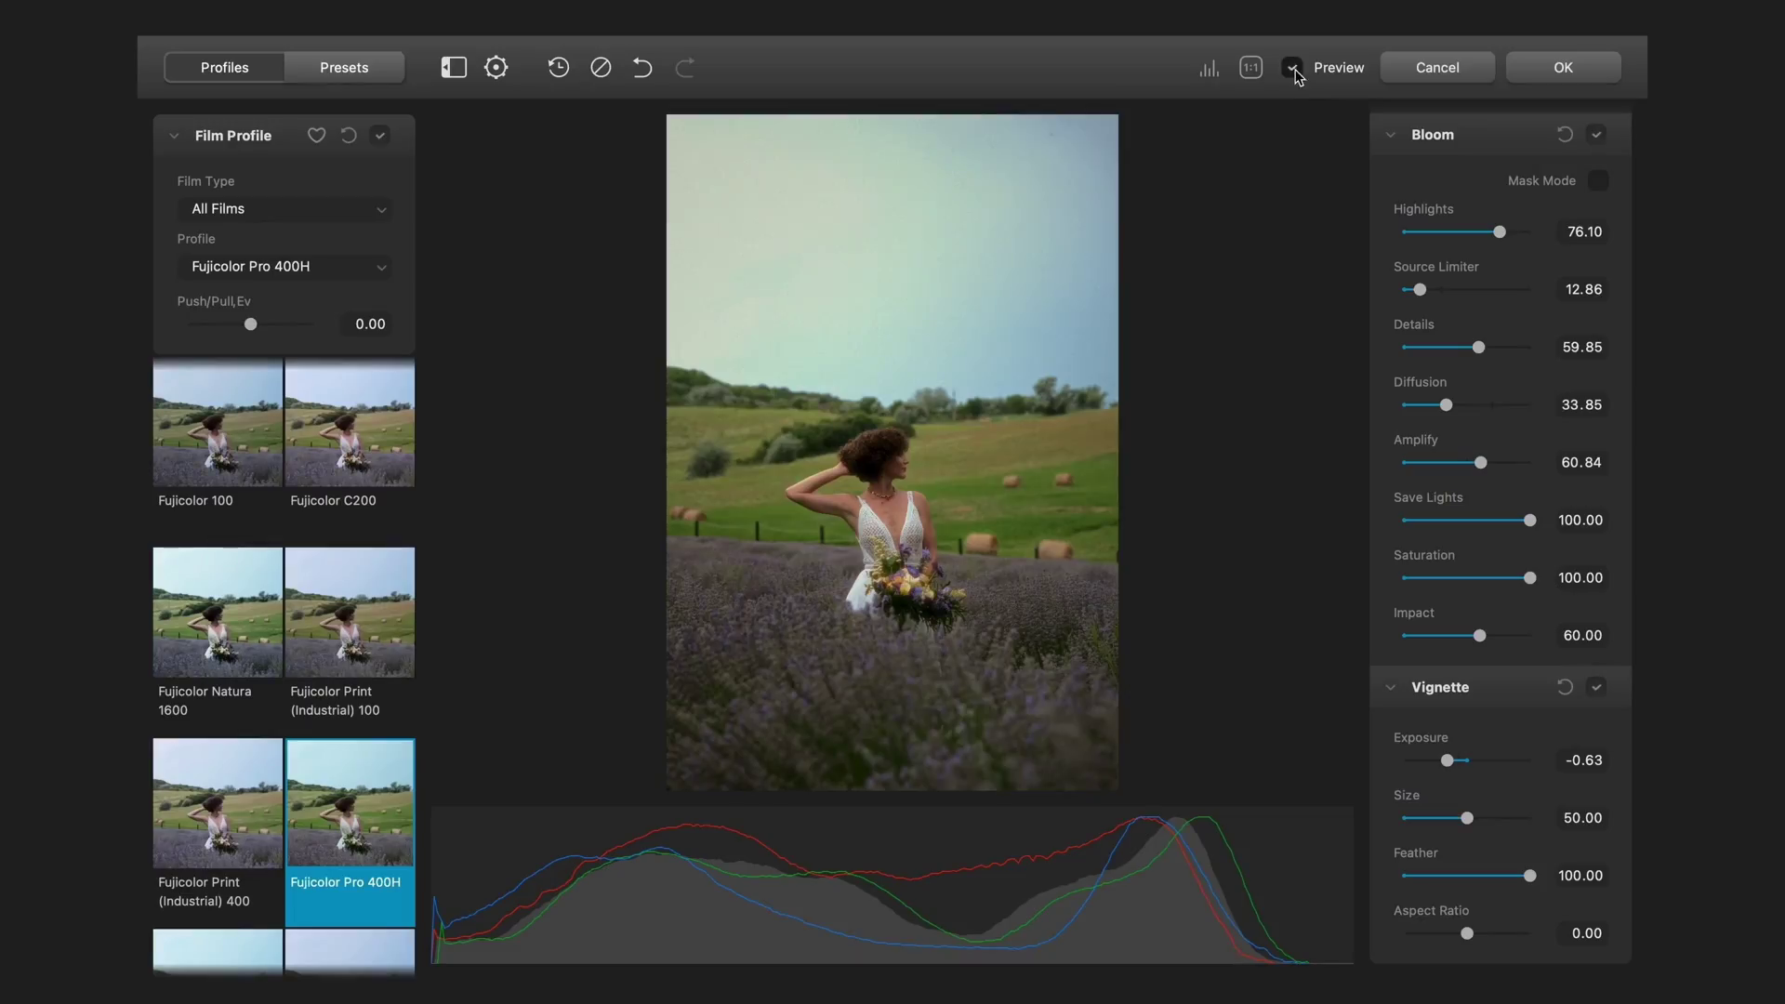
pyautogui.click(1297, 65)
pyautogui.click(1297, 65)
pyautogui.click(1294, 66)
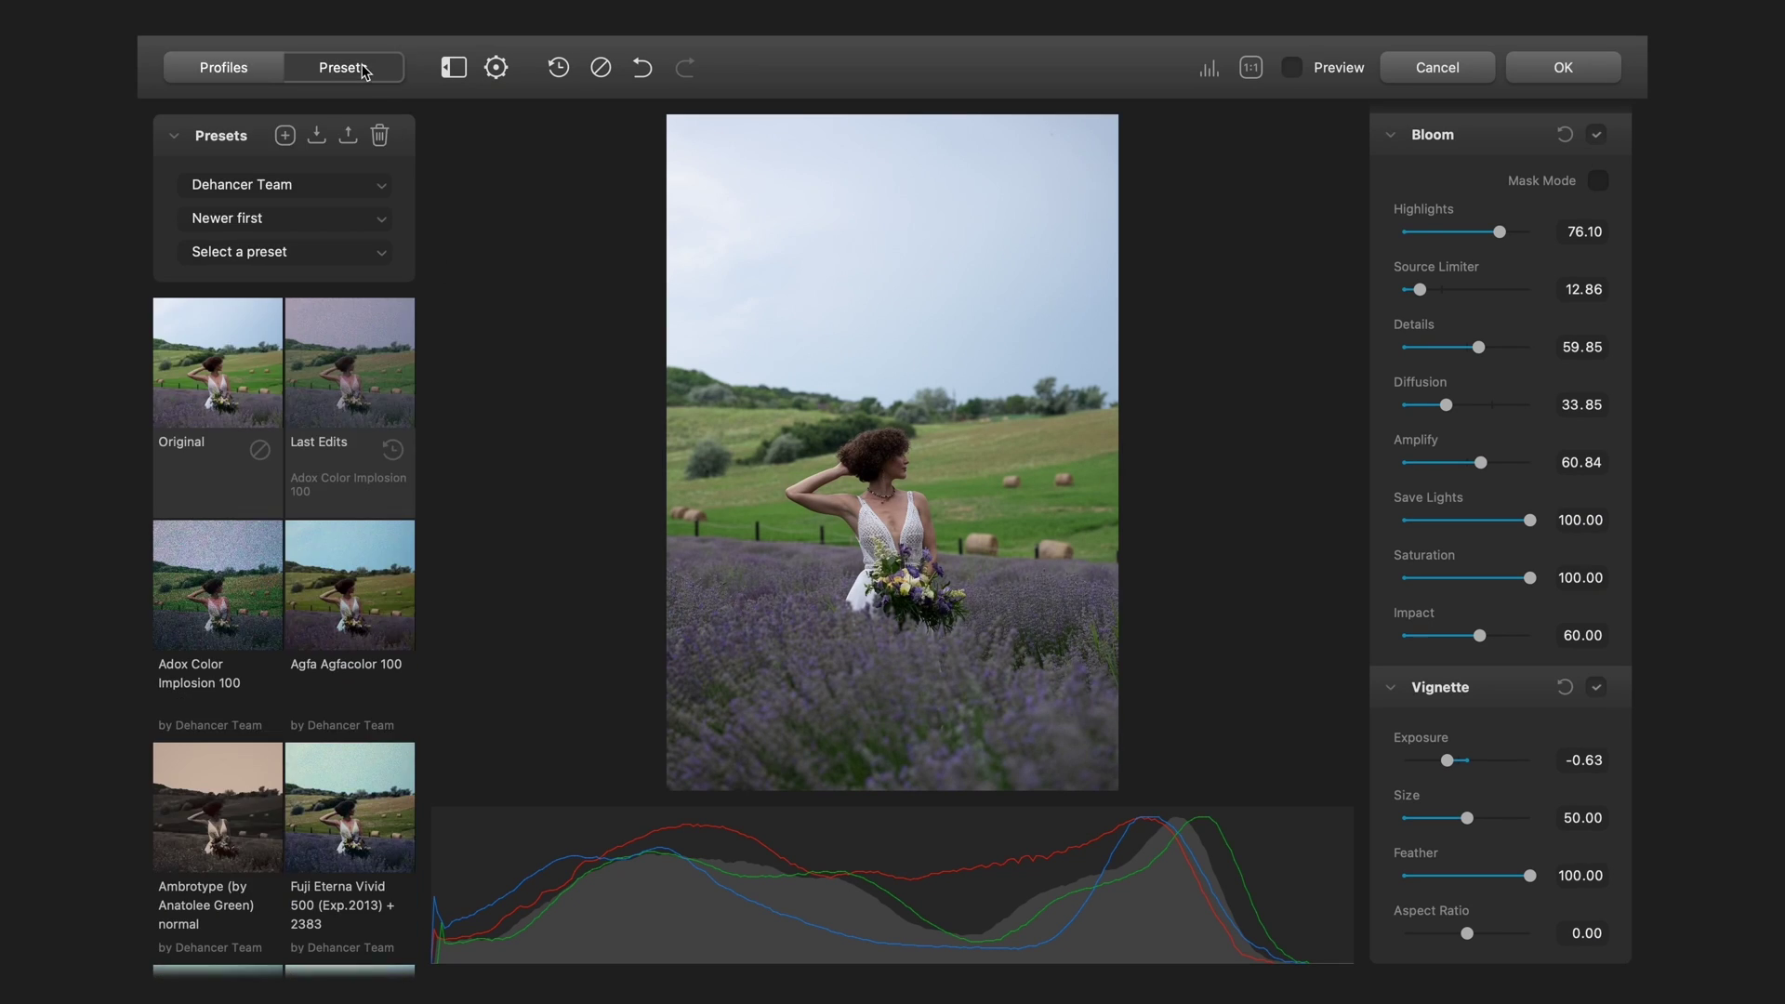
# Save the current grade as a new preset, Fujicolor Pro 400H, with your author name filled in
pyautogui.click(285, 138)
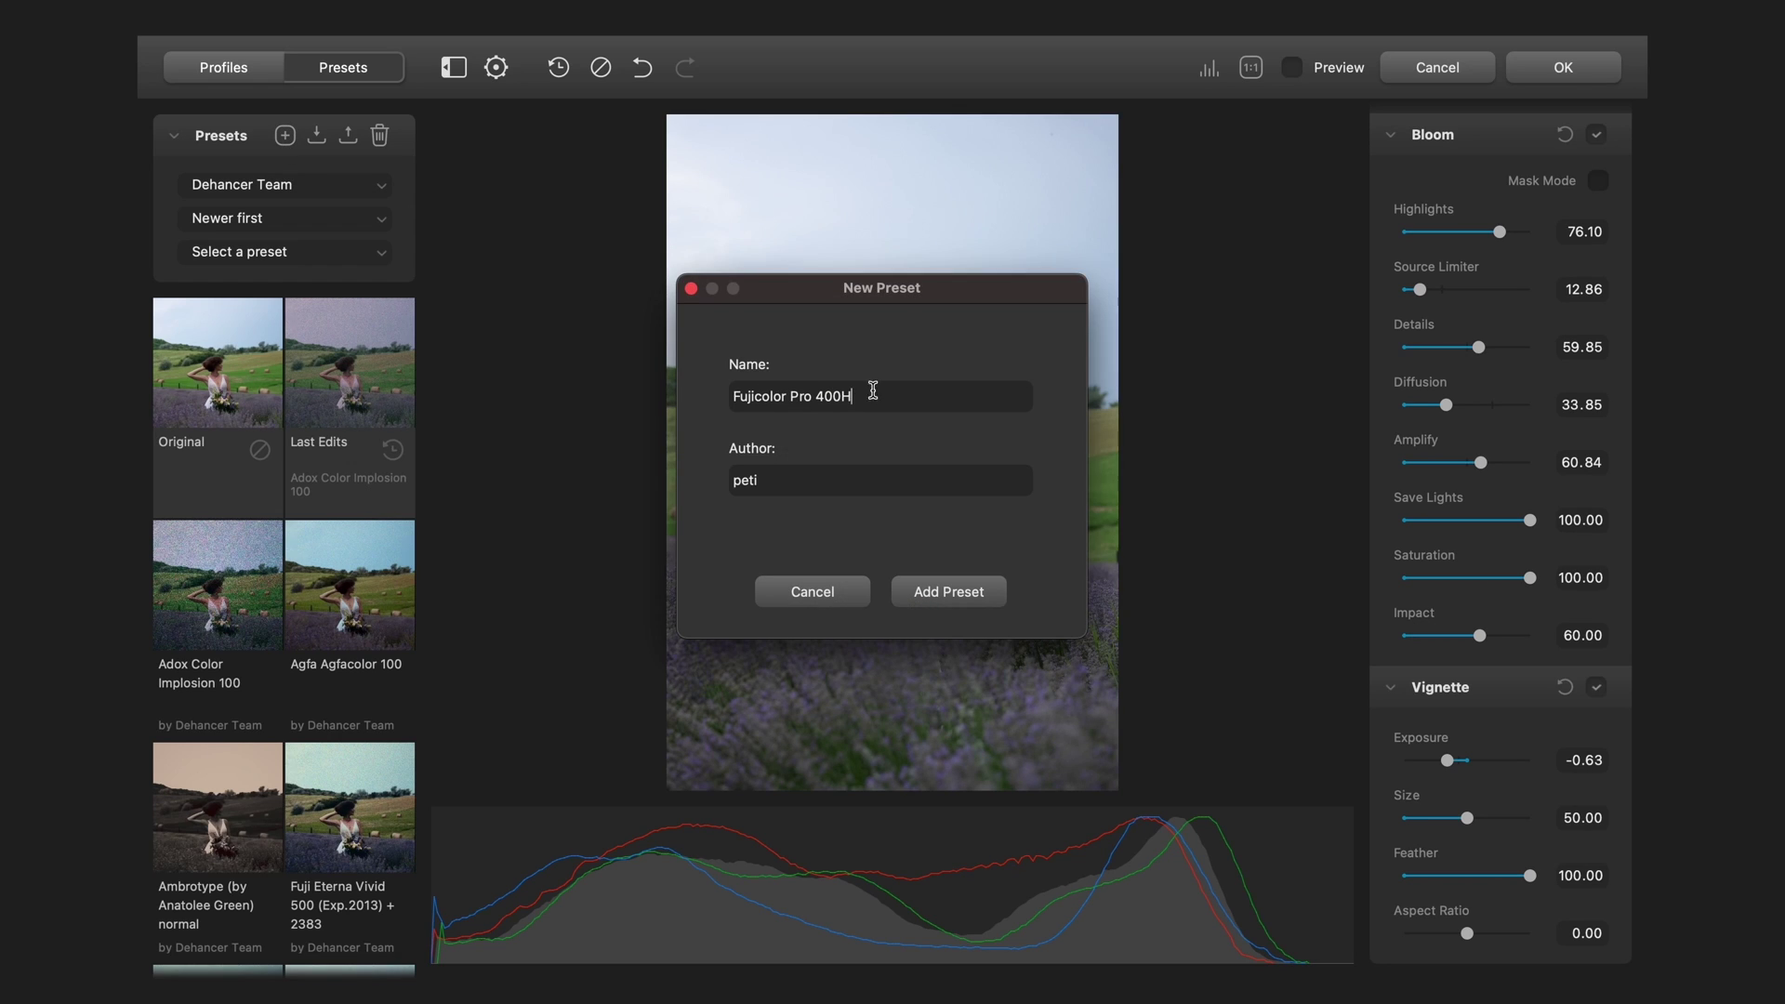
pyautogui.doubleClick(792, 476)
pyautogui.write('PETERSROOM')
pyautogui.click(983, 597)
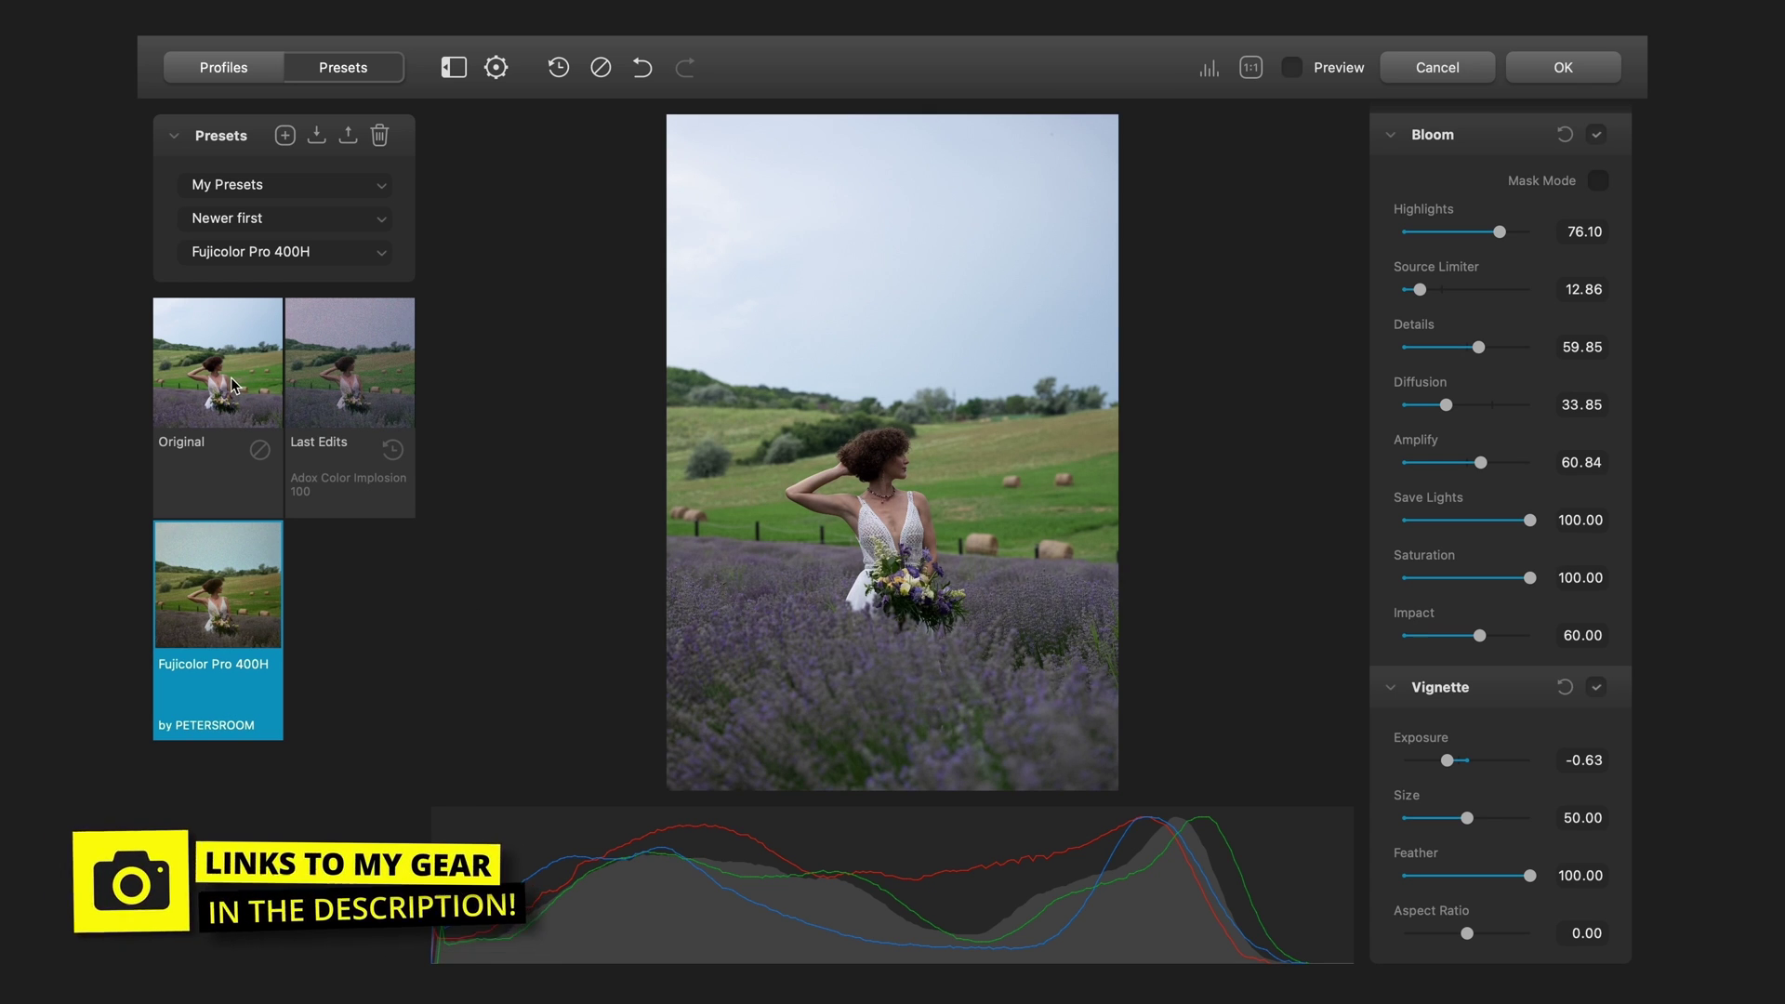
pyautogui.click(1291, 68)
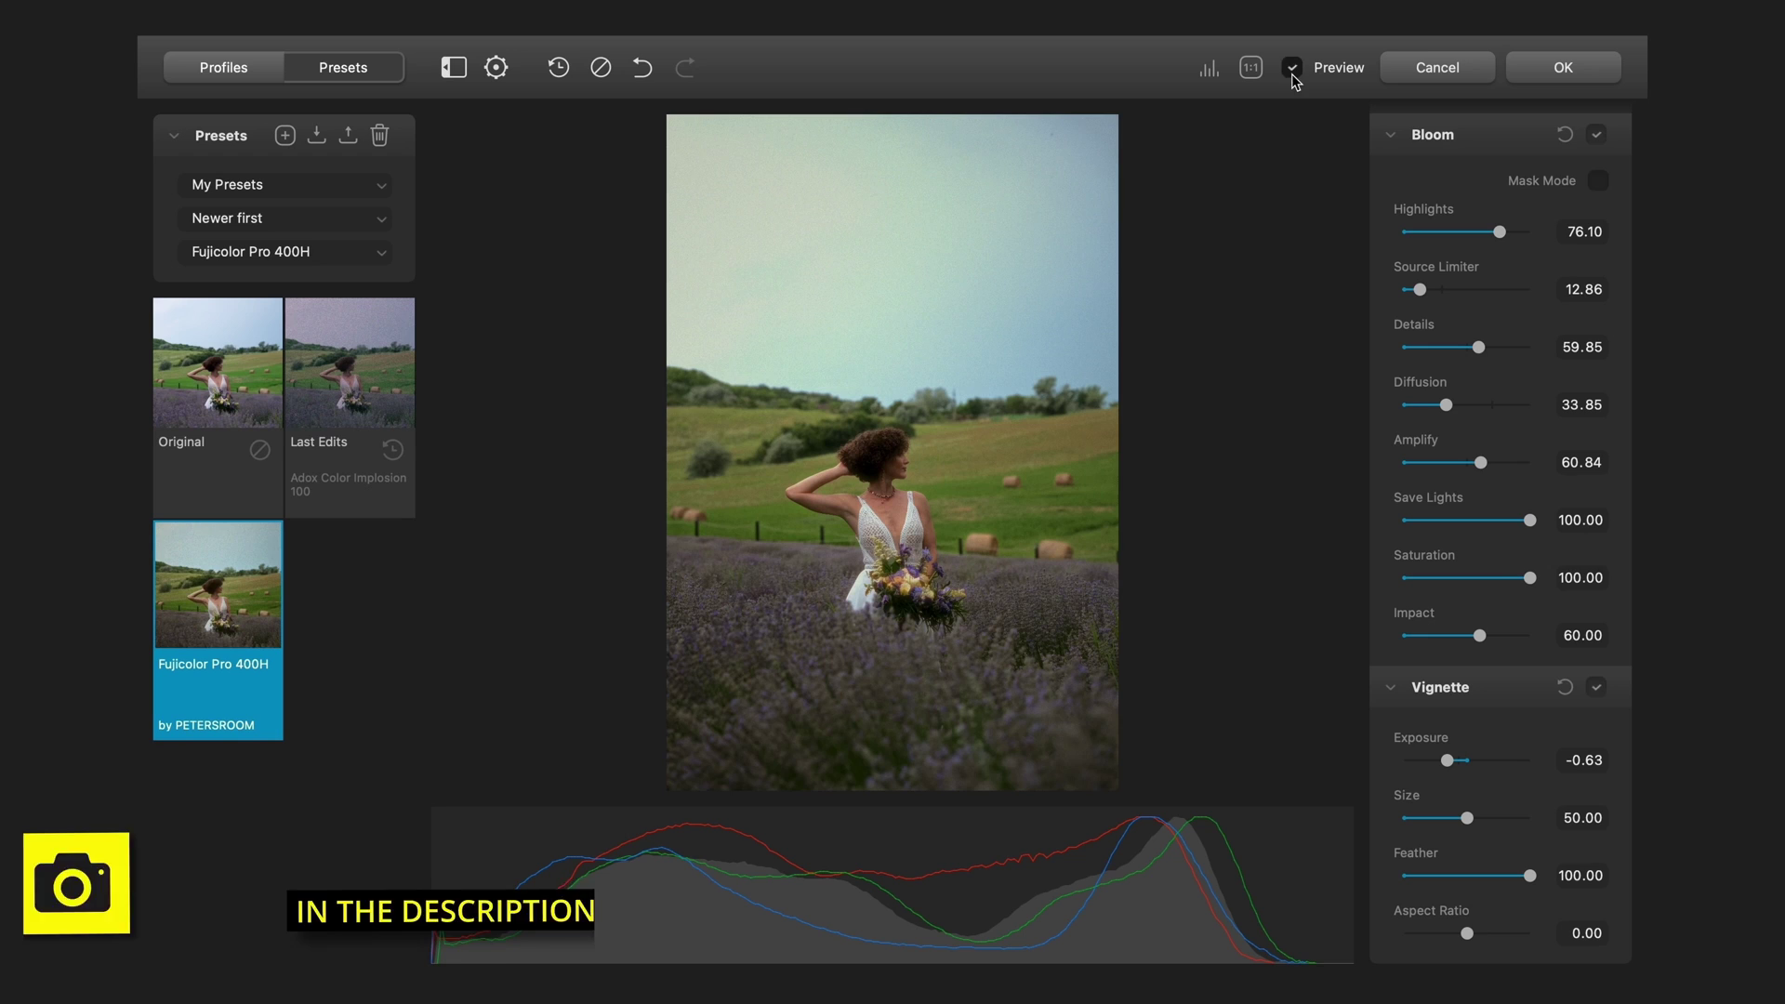
# Reset the lavender photo, reapply the Fujicolor Pro 400H preset and accept it back into Lightroom
pyautogui.click(198, 387)
pyautogui.click(227, 582)
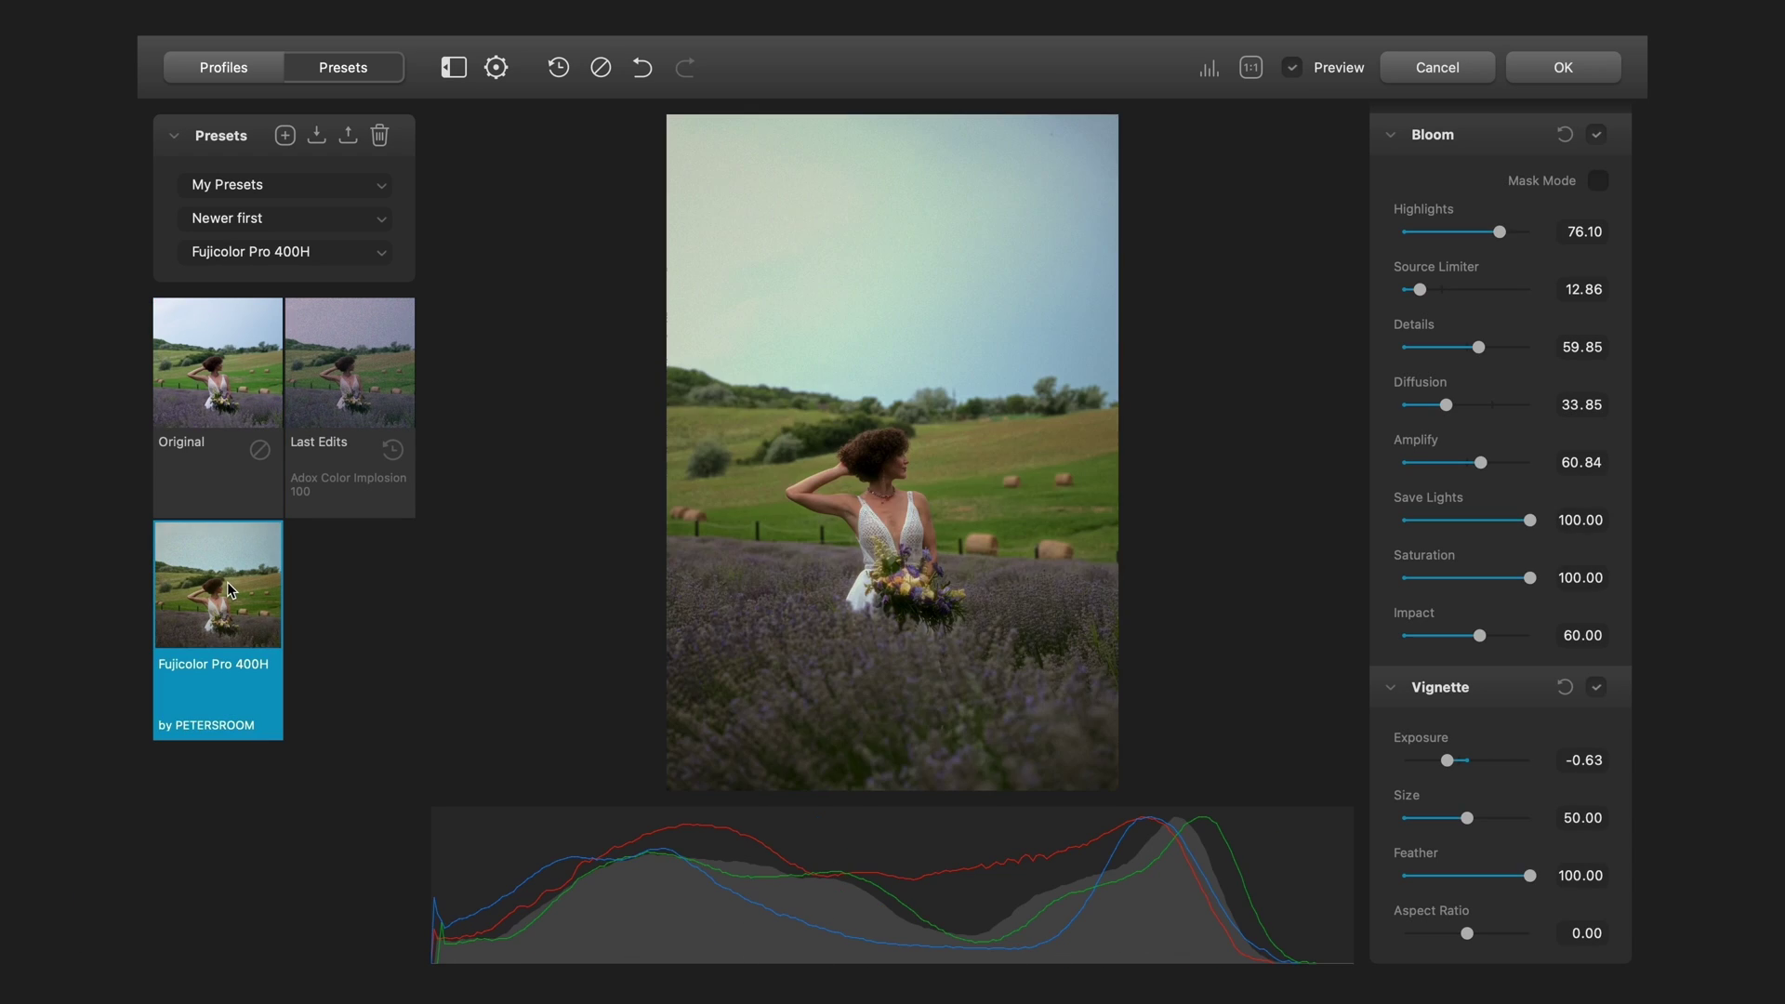
pyautogui.click(1562, 68)
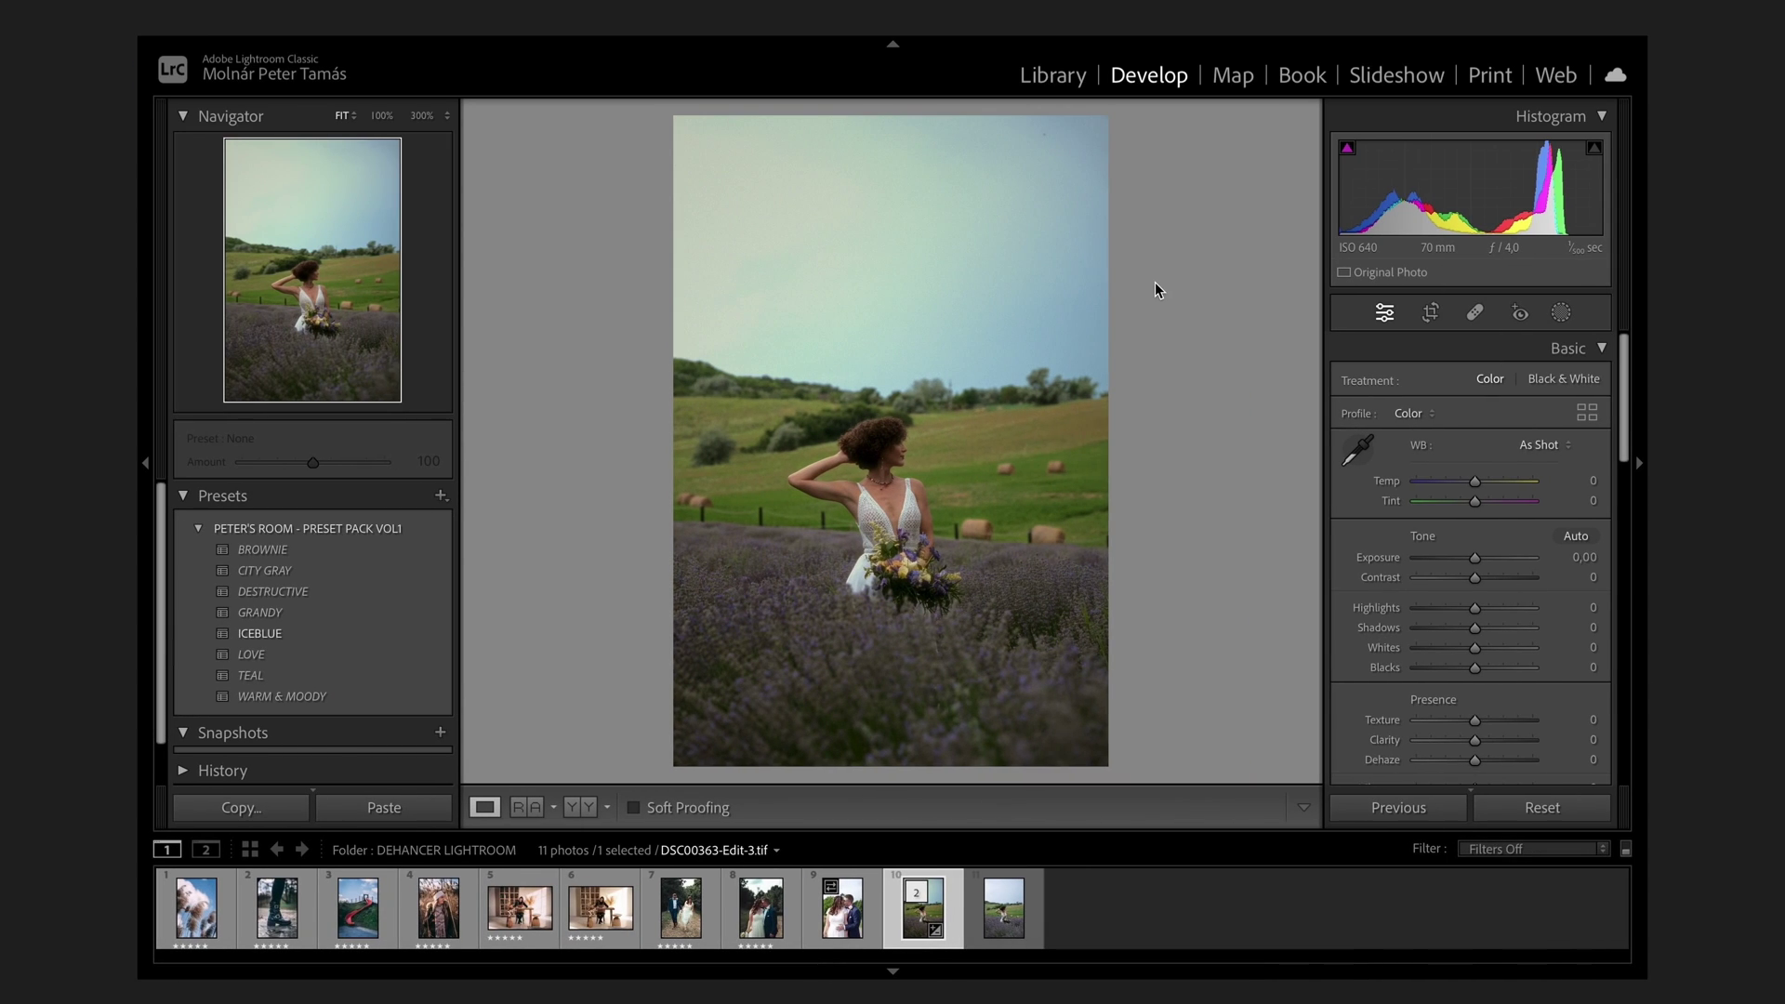
# Compare the graded copy with the original, then move to the previous photo, DSC04956.ARW
pyautogui.click(1004, 906)
pyautogui.click(917, 921)
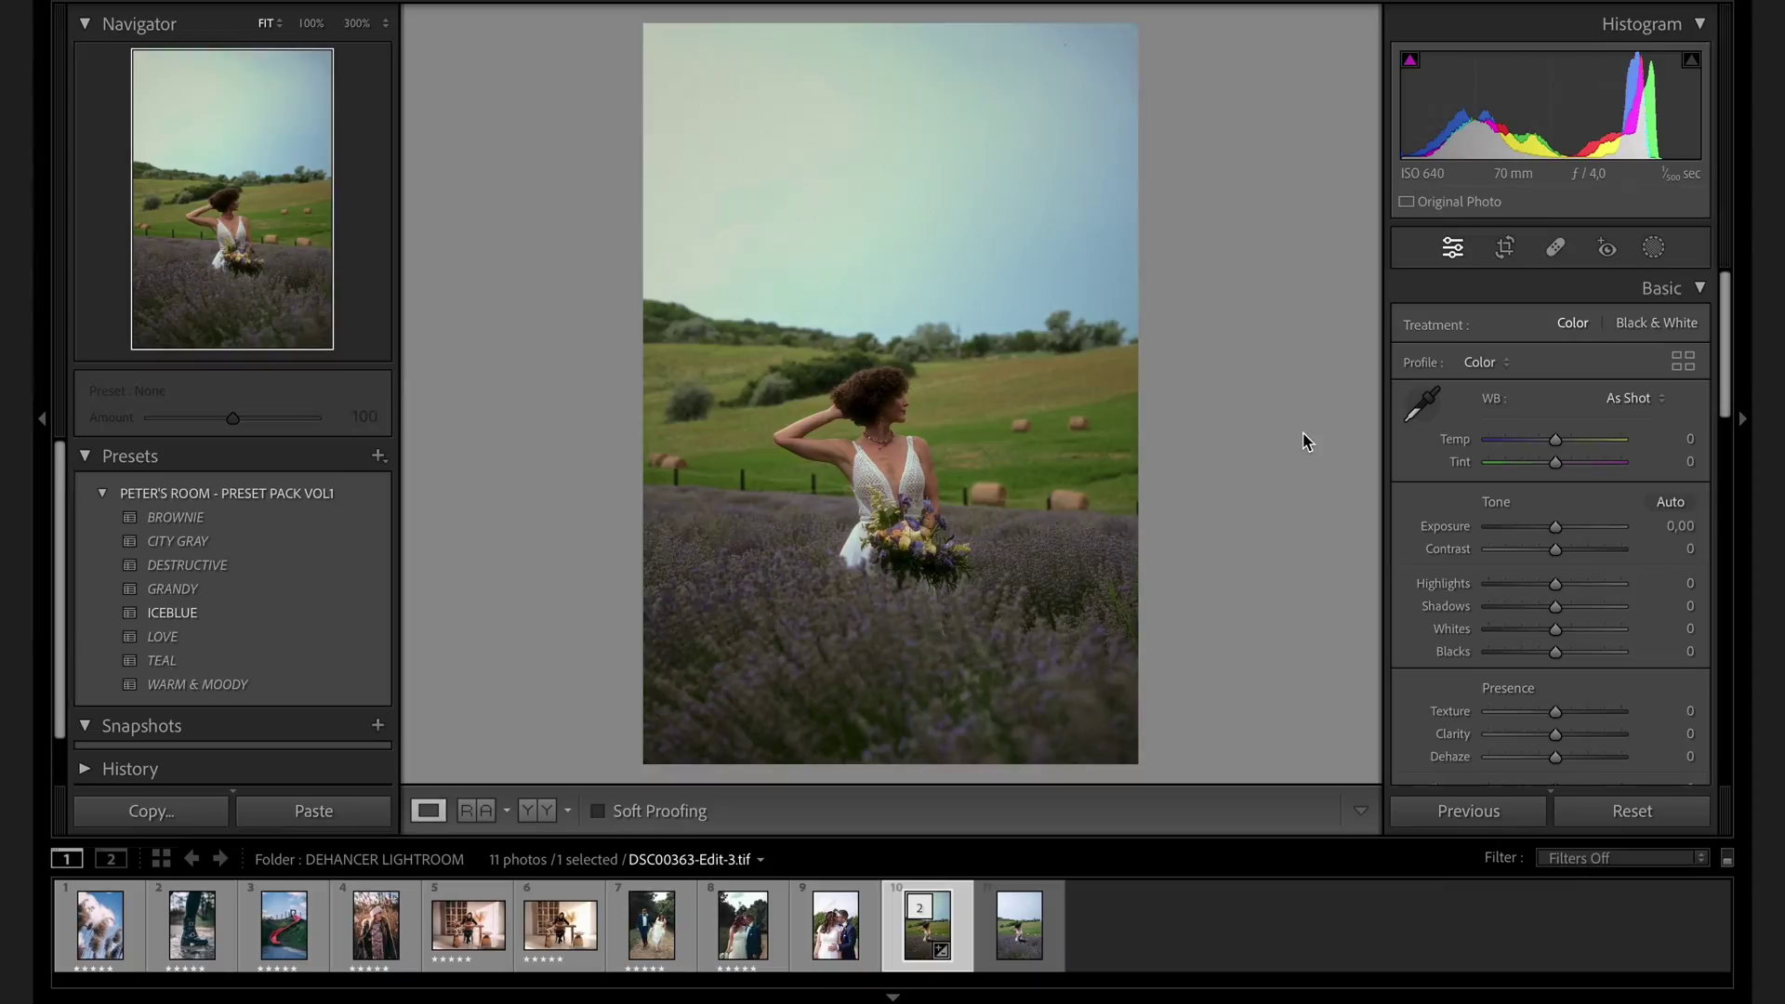
pyautogui.press('Left')
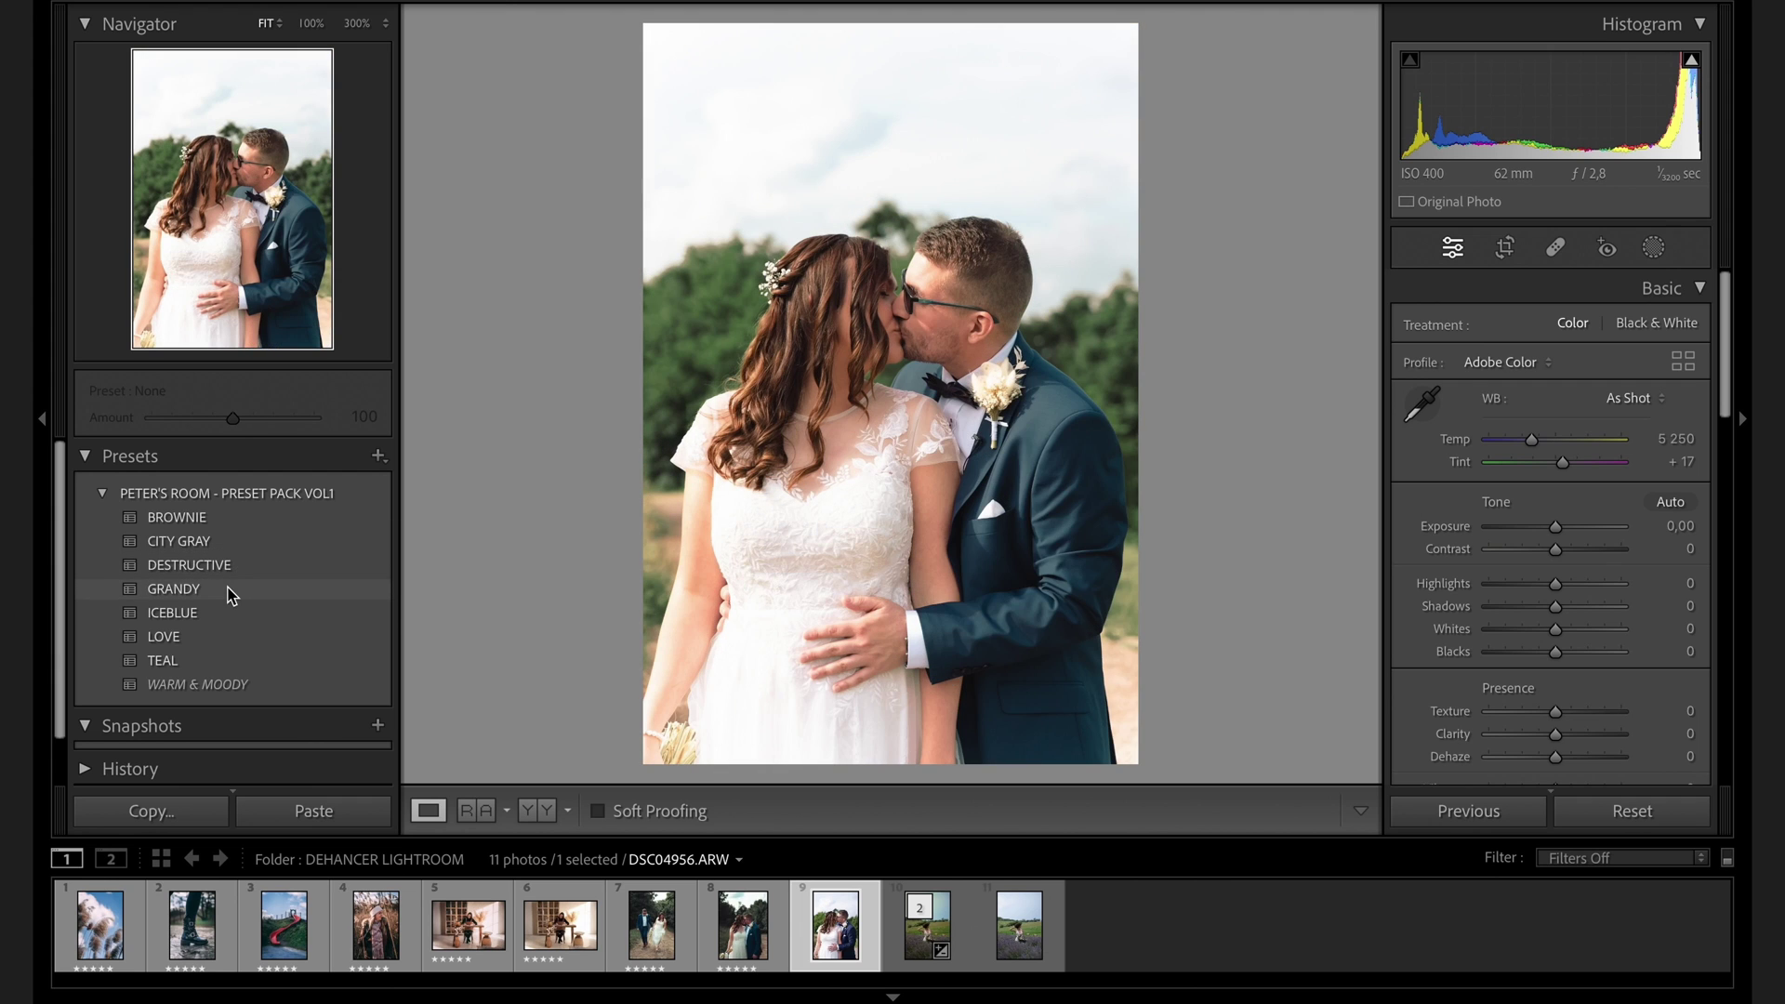
# Apply the GRANDY preset to DSC04956.ARW and edit a copy with Lightroom adjustments in Dehancer
pyautogui.click(233, 589)
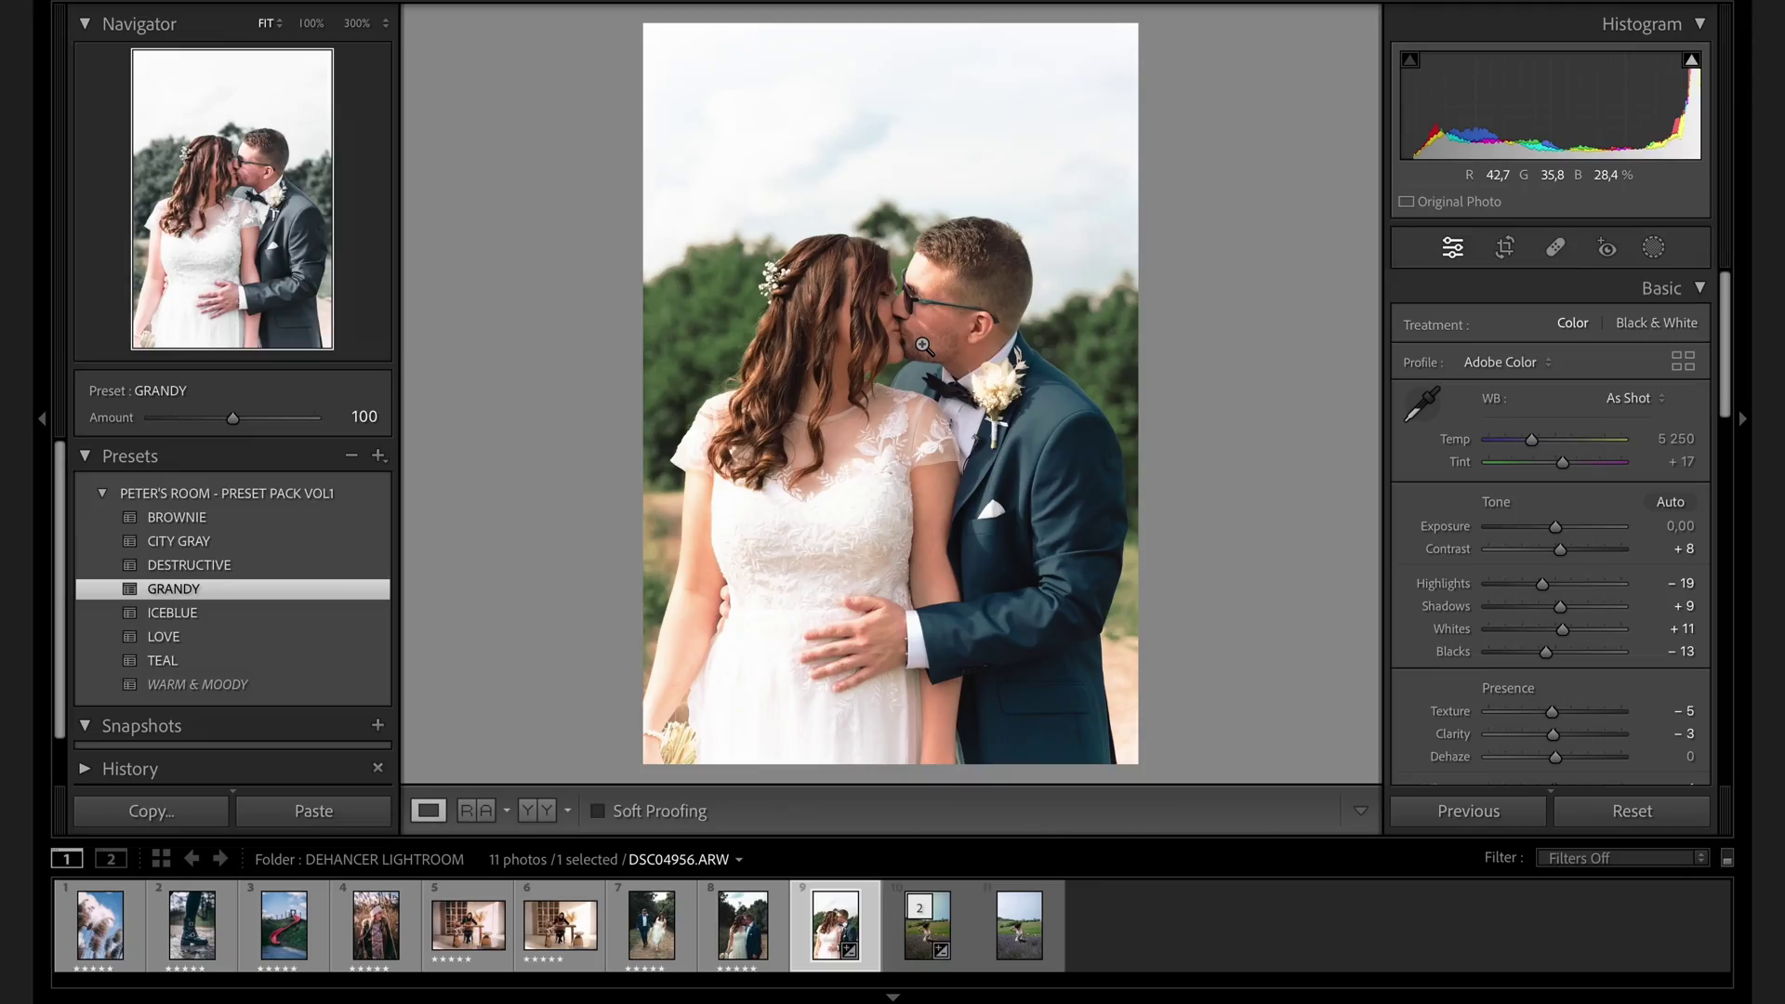
pyautogui.rightClick(879, 432)
pyautogui.moveTo(907, 443)
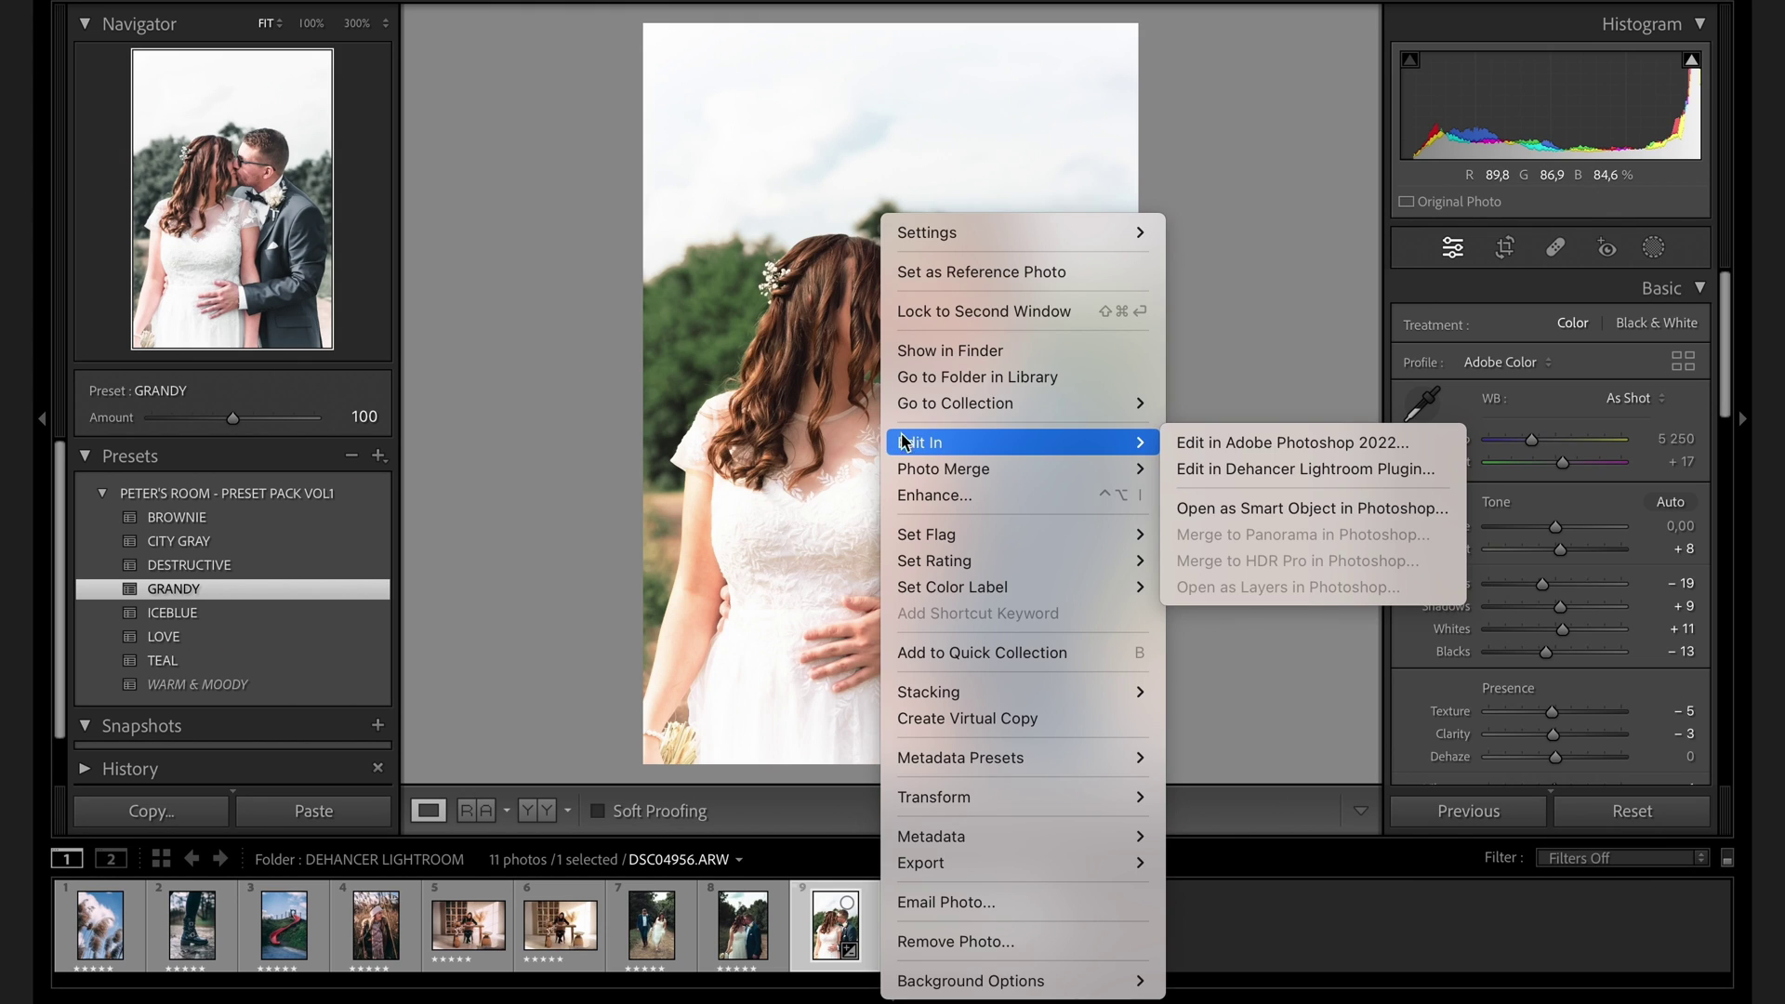
pyautogui.click(1250, 475)
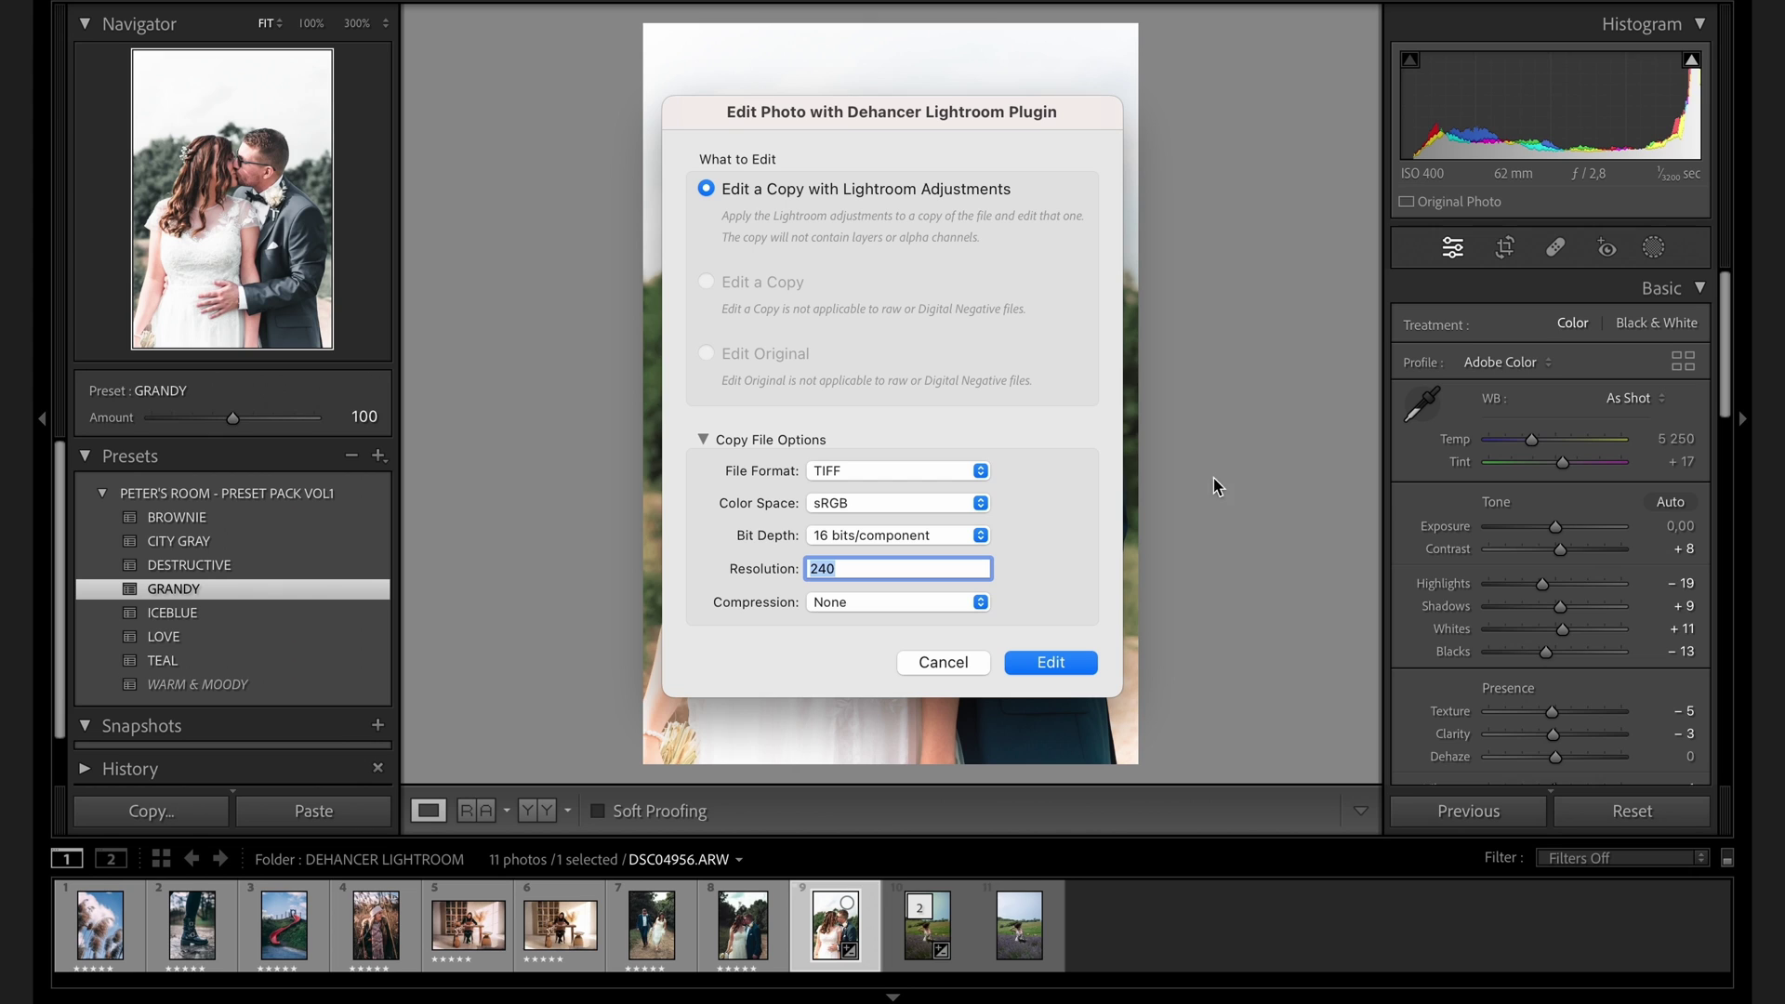
pyautogui.click(1053, 663)
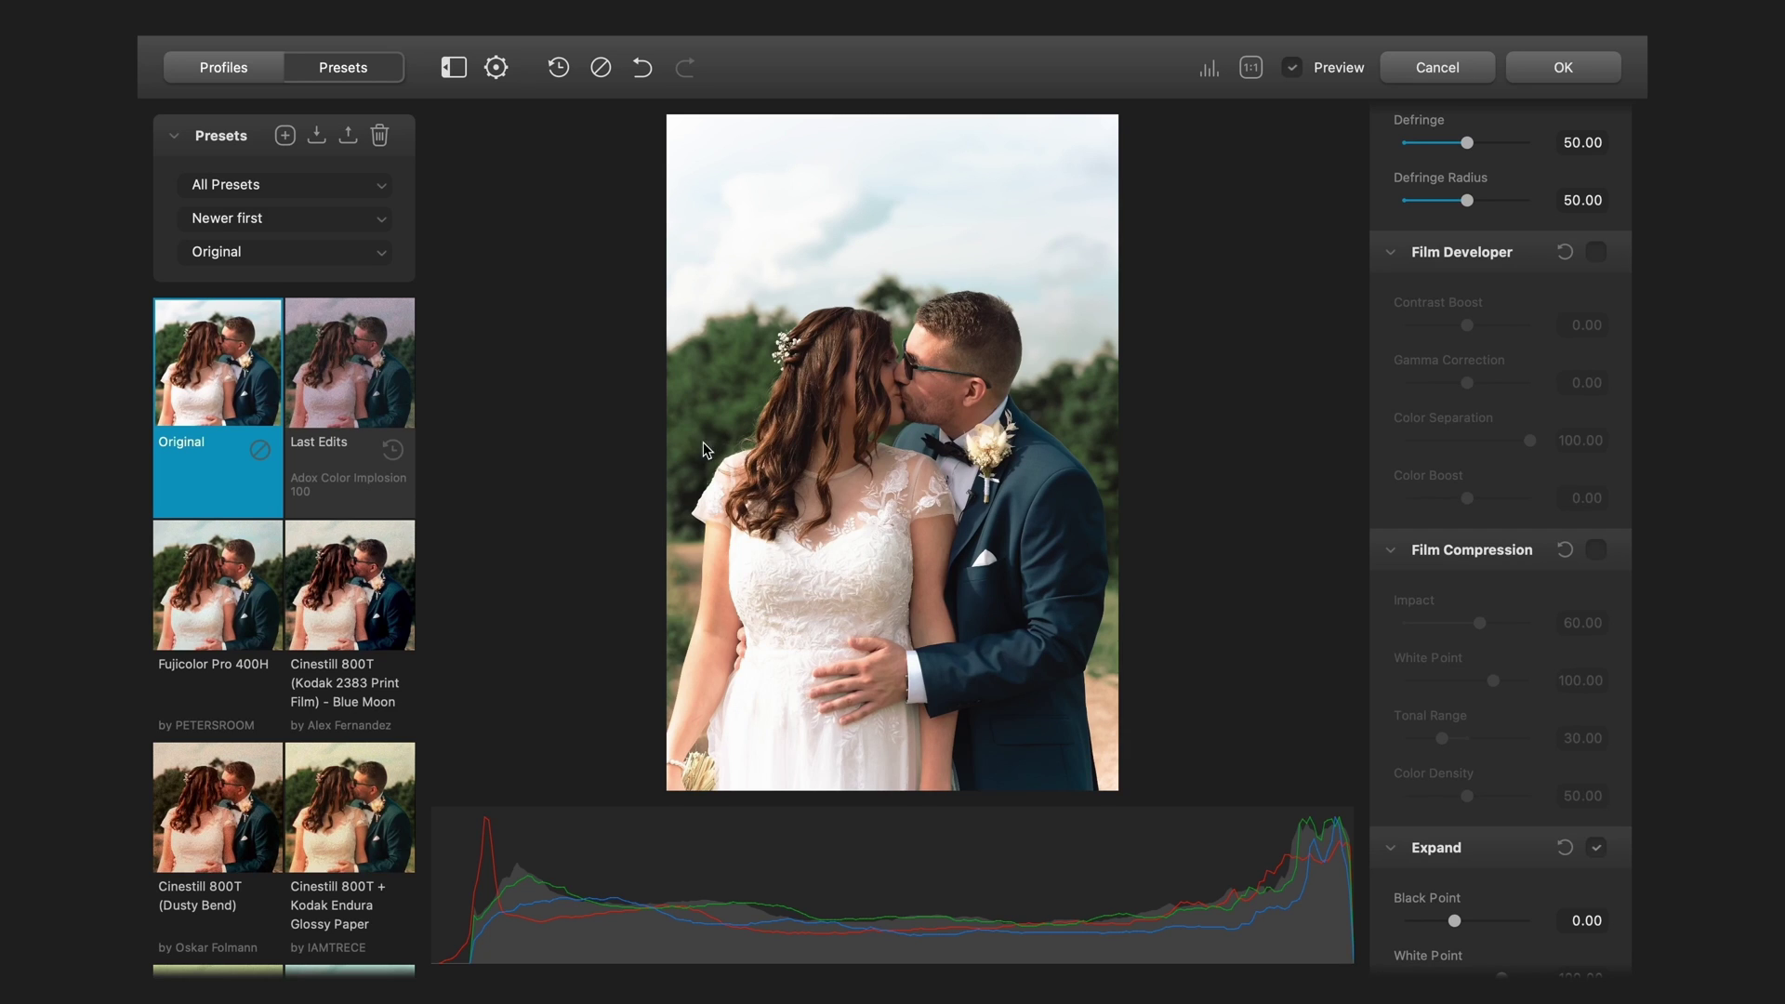
# Apply the Fujicolor Pro 400H preset and lower Color Boost to 7.88
pyautogui.click(221, 588)
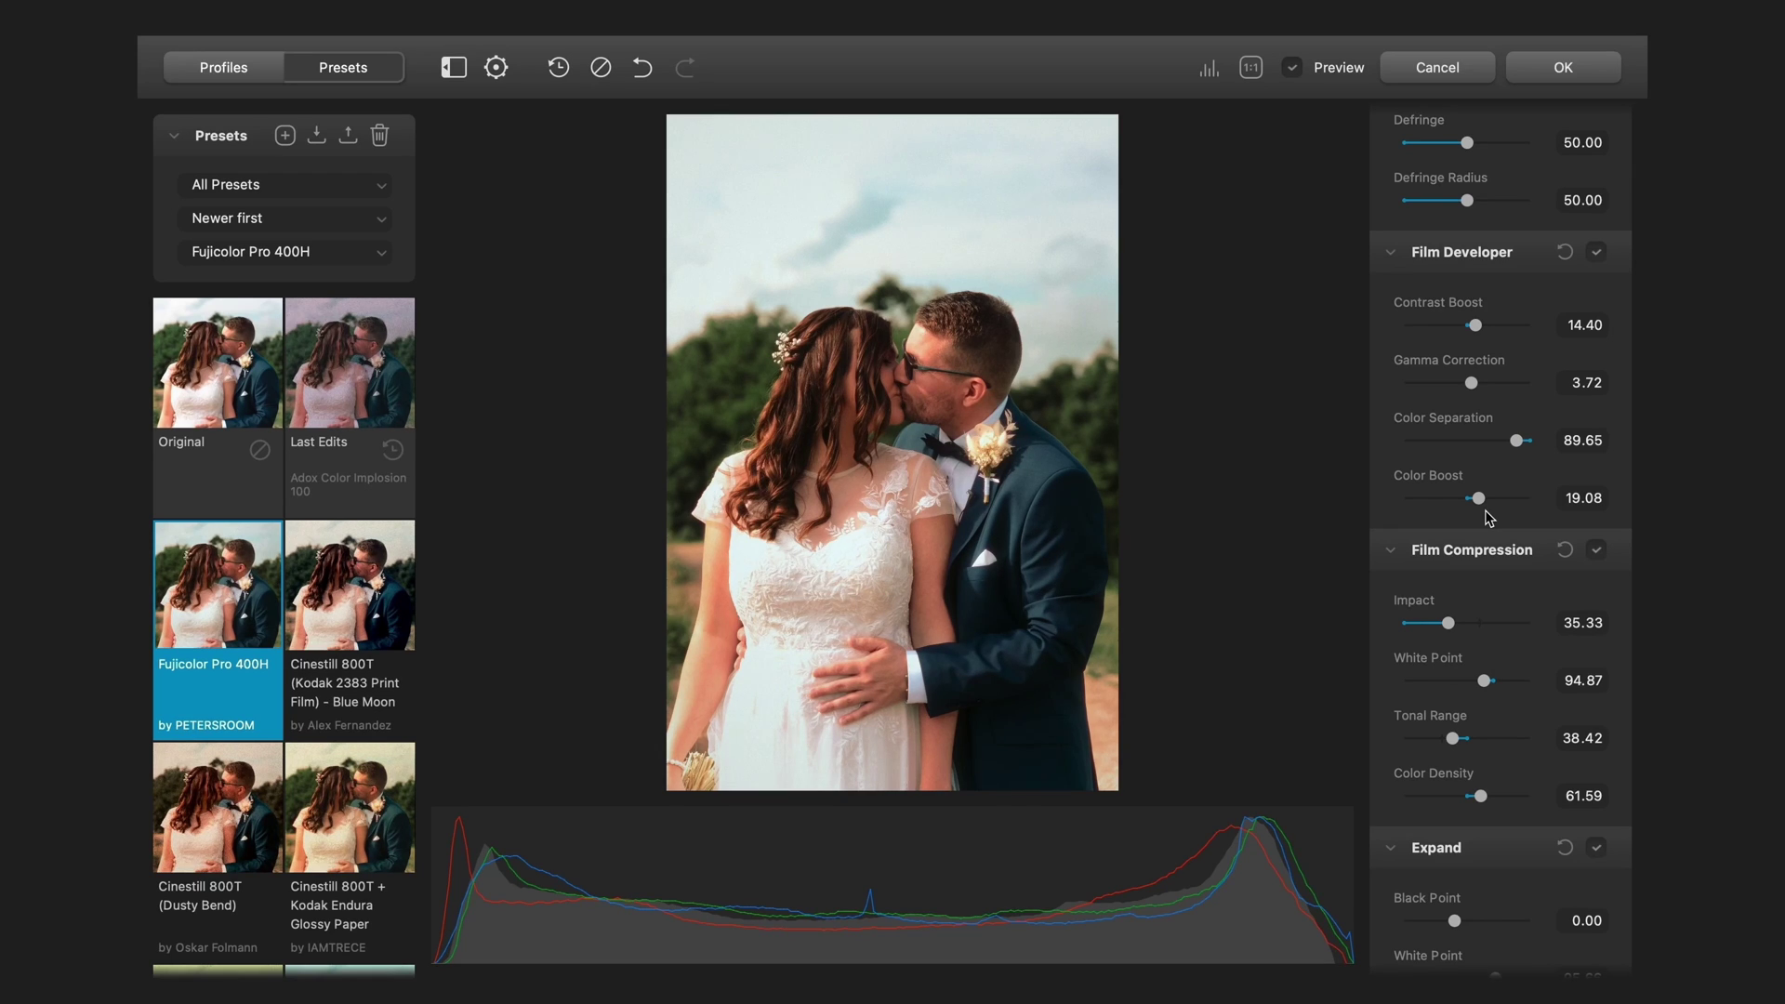
pyautogui.moveTo(1484, 505); pyautogui.dragTo(1477, 504)
pyautogui.scroll(-10, 1506, 465)
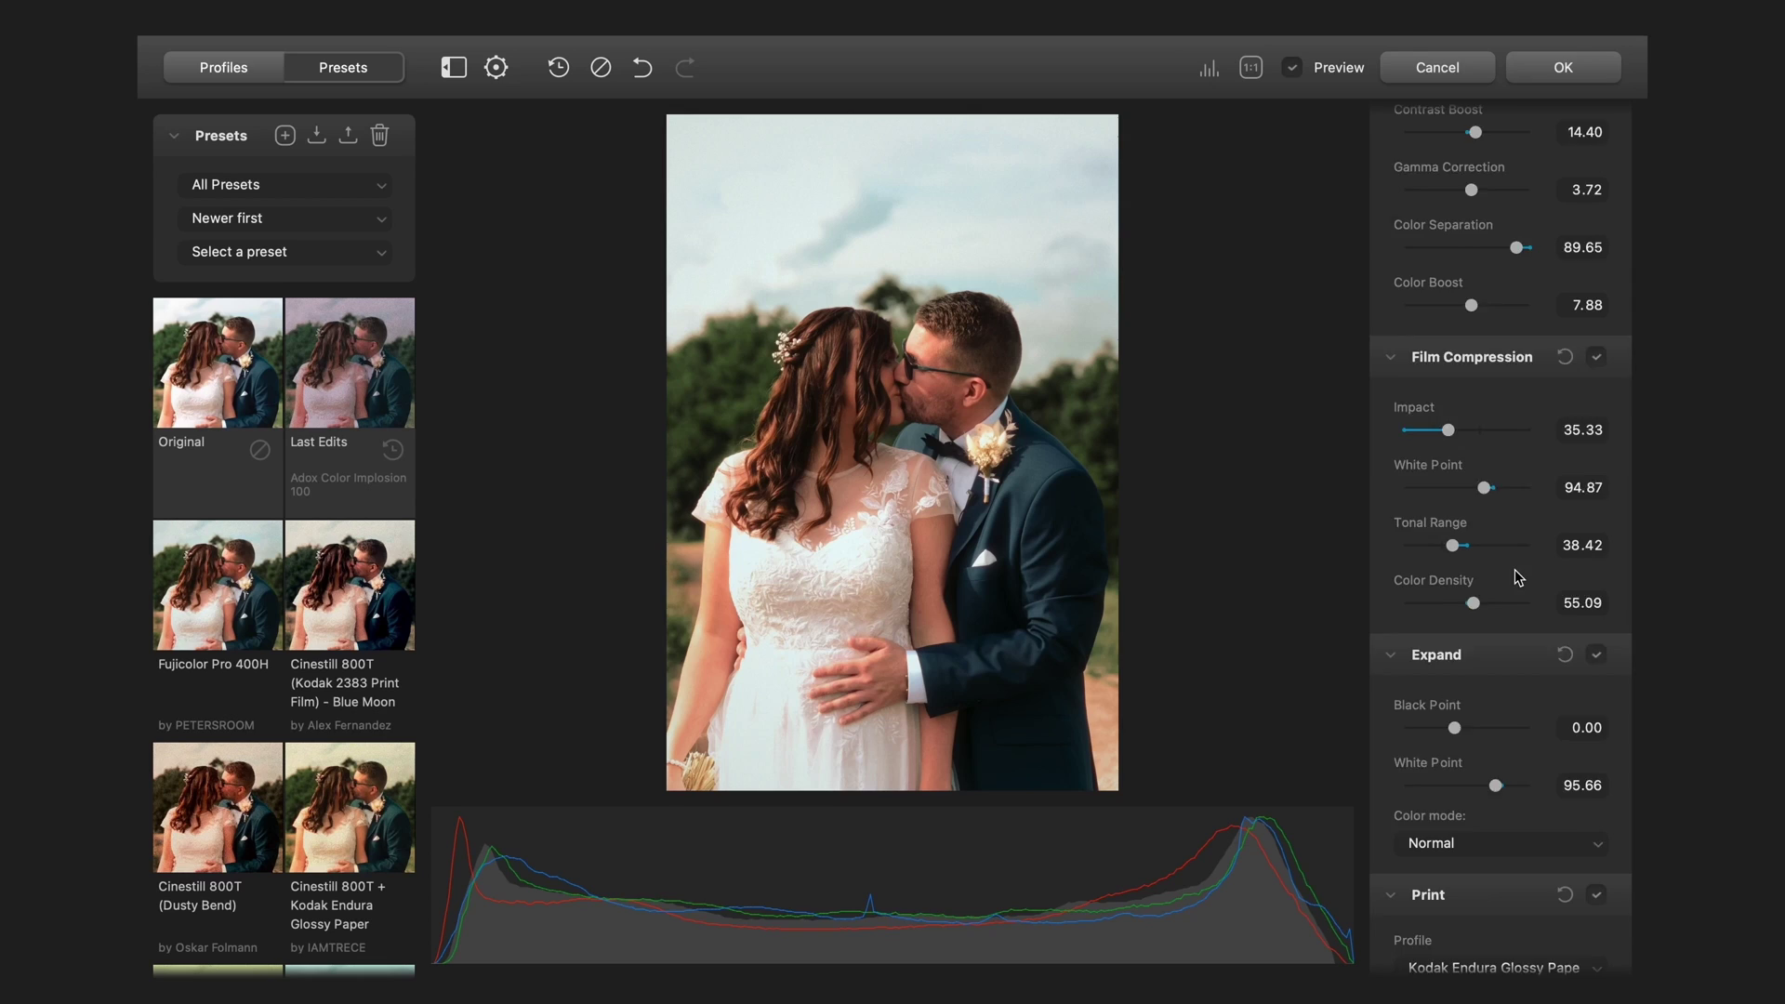
pyautogui.scroll(-15, 1529, 436)
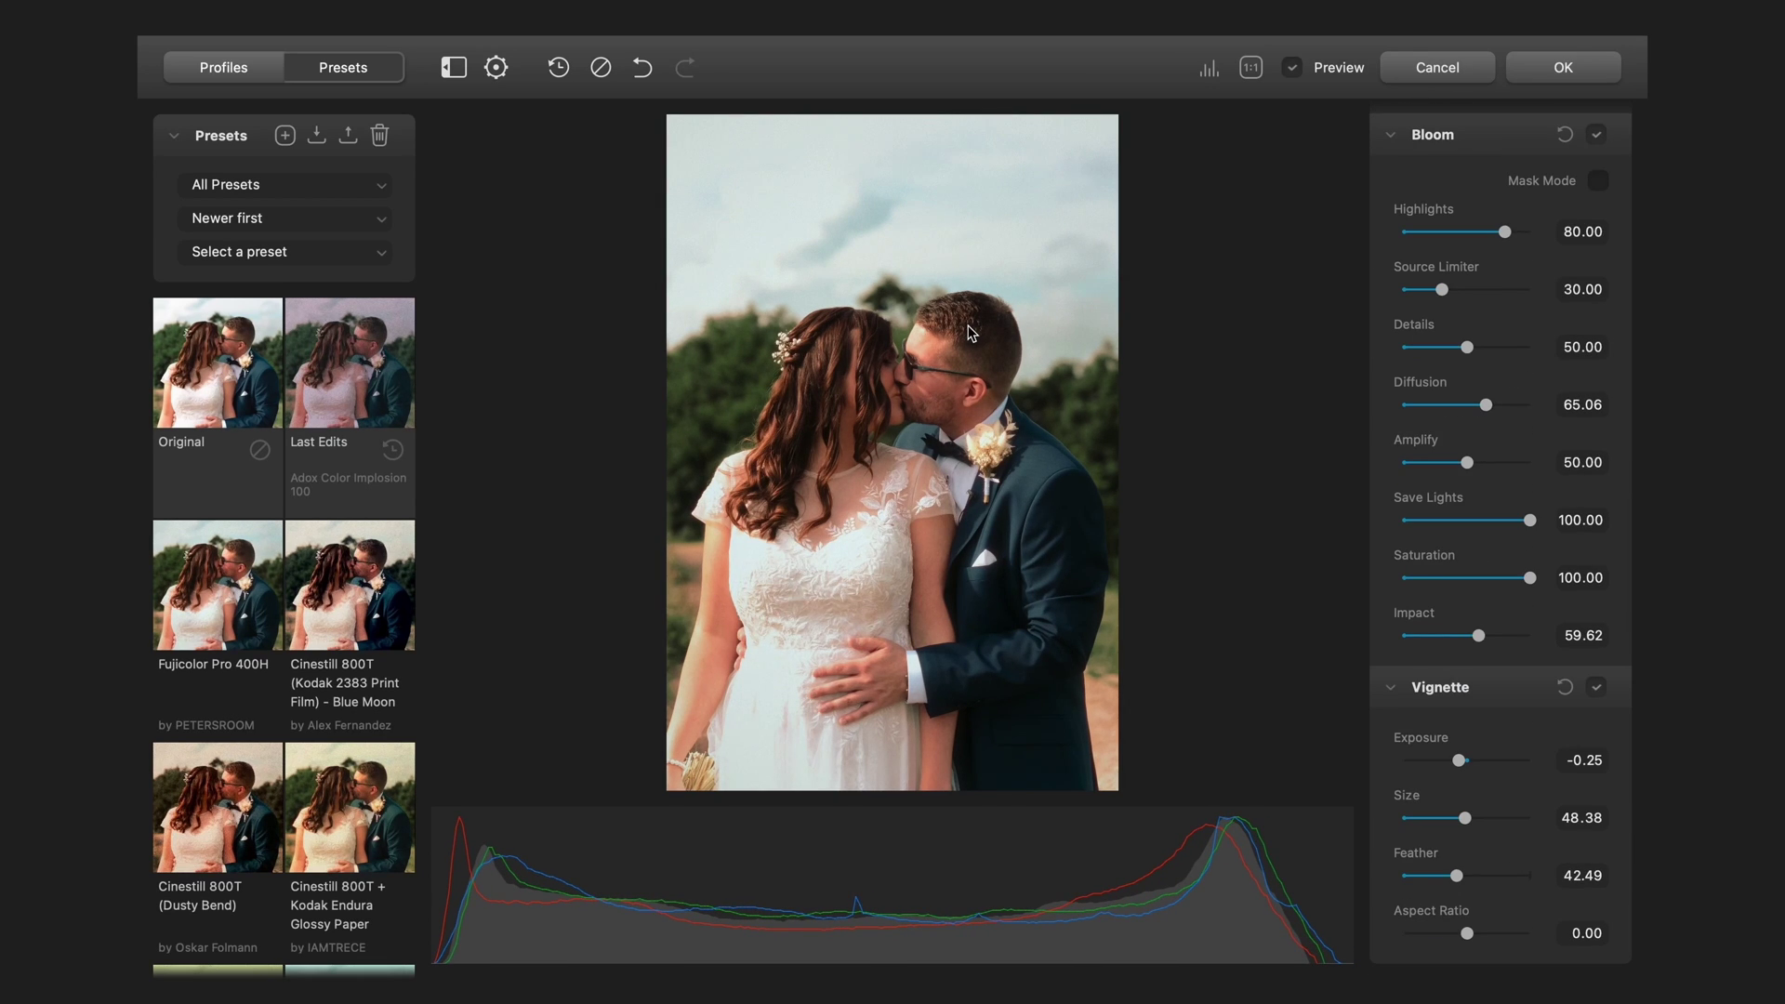
# Compare with the Film Profile turned off and on, then return the graded copy to Lightroom
pyautogui.click(242, 77)
pyautogui.click(380, 136)
pyautogui.click(381, 136)
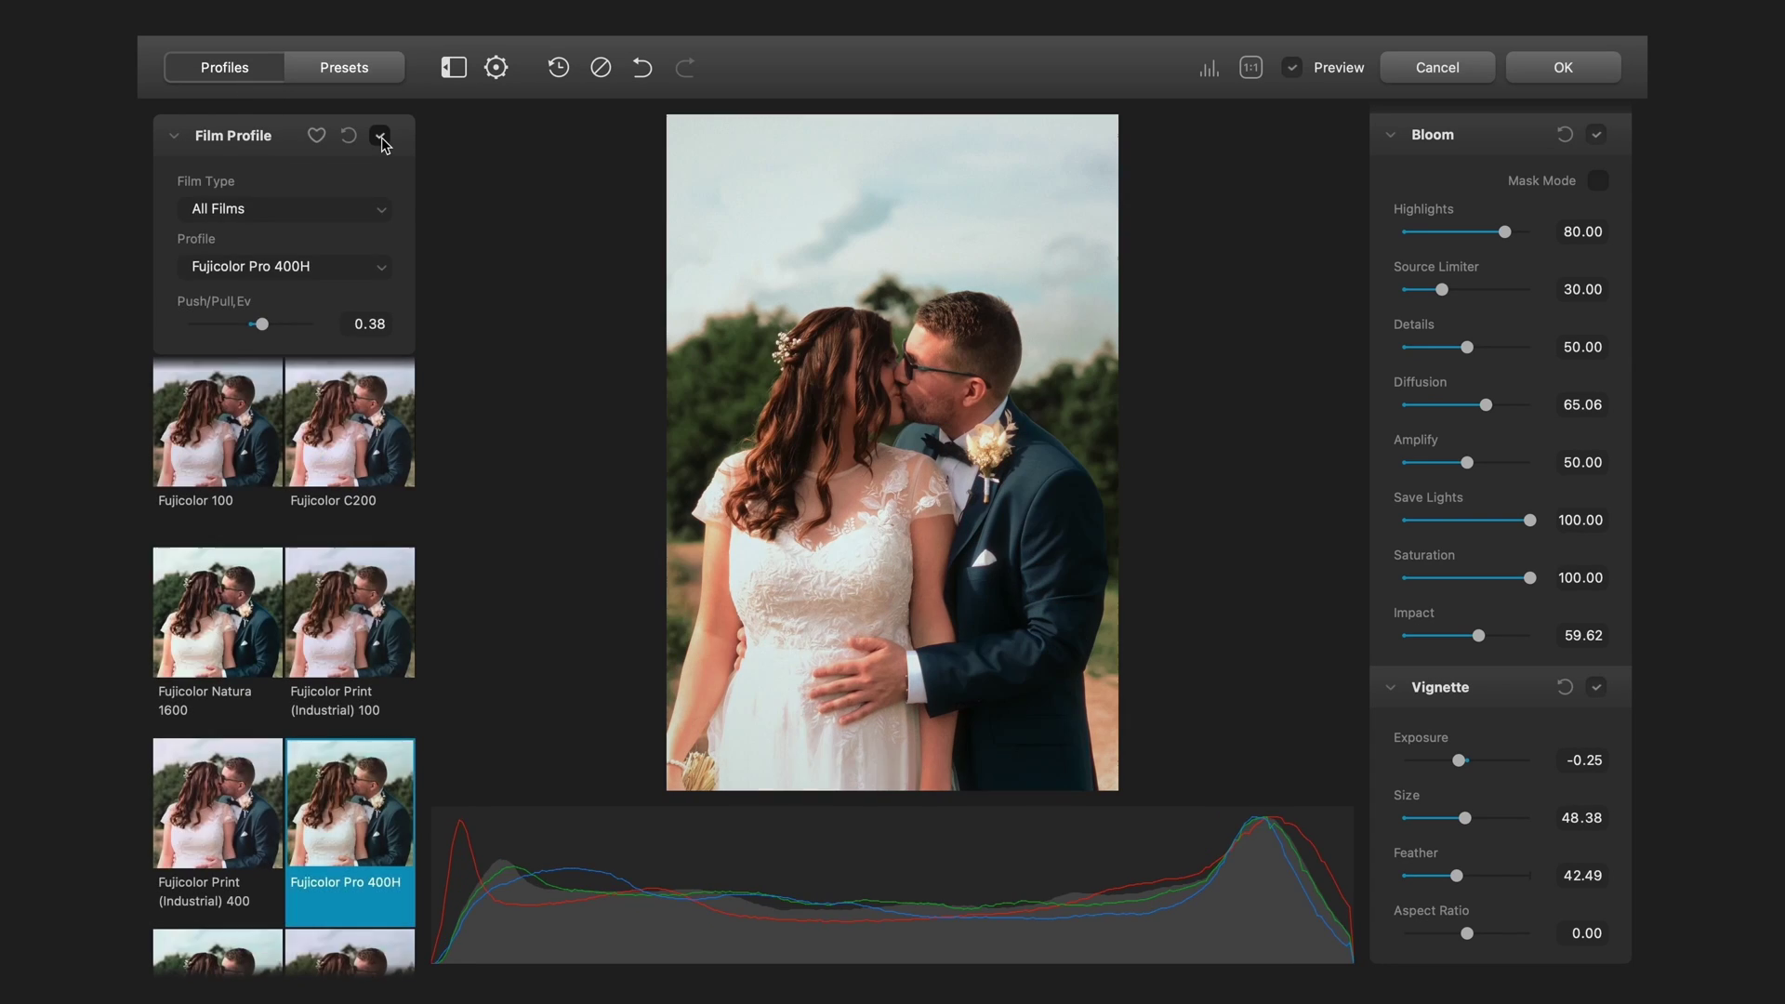
pyautogui.click(380, 135)
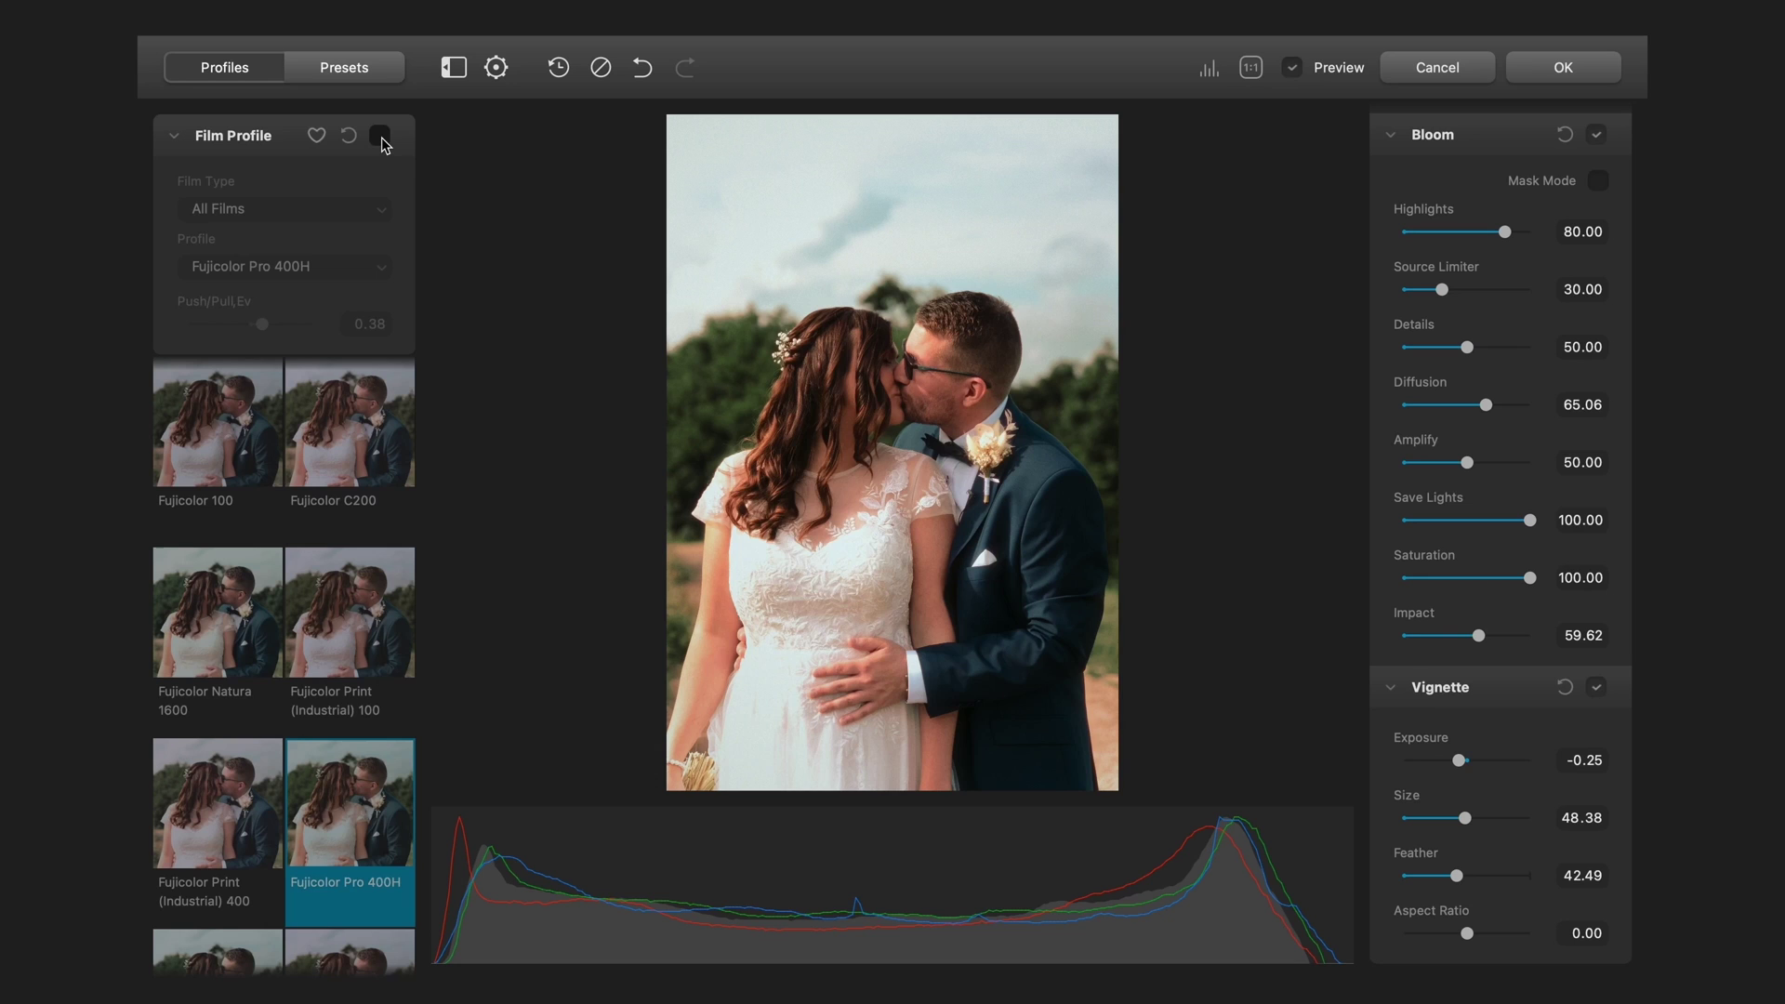
pyautogui.click(381, 135)
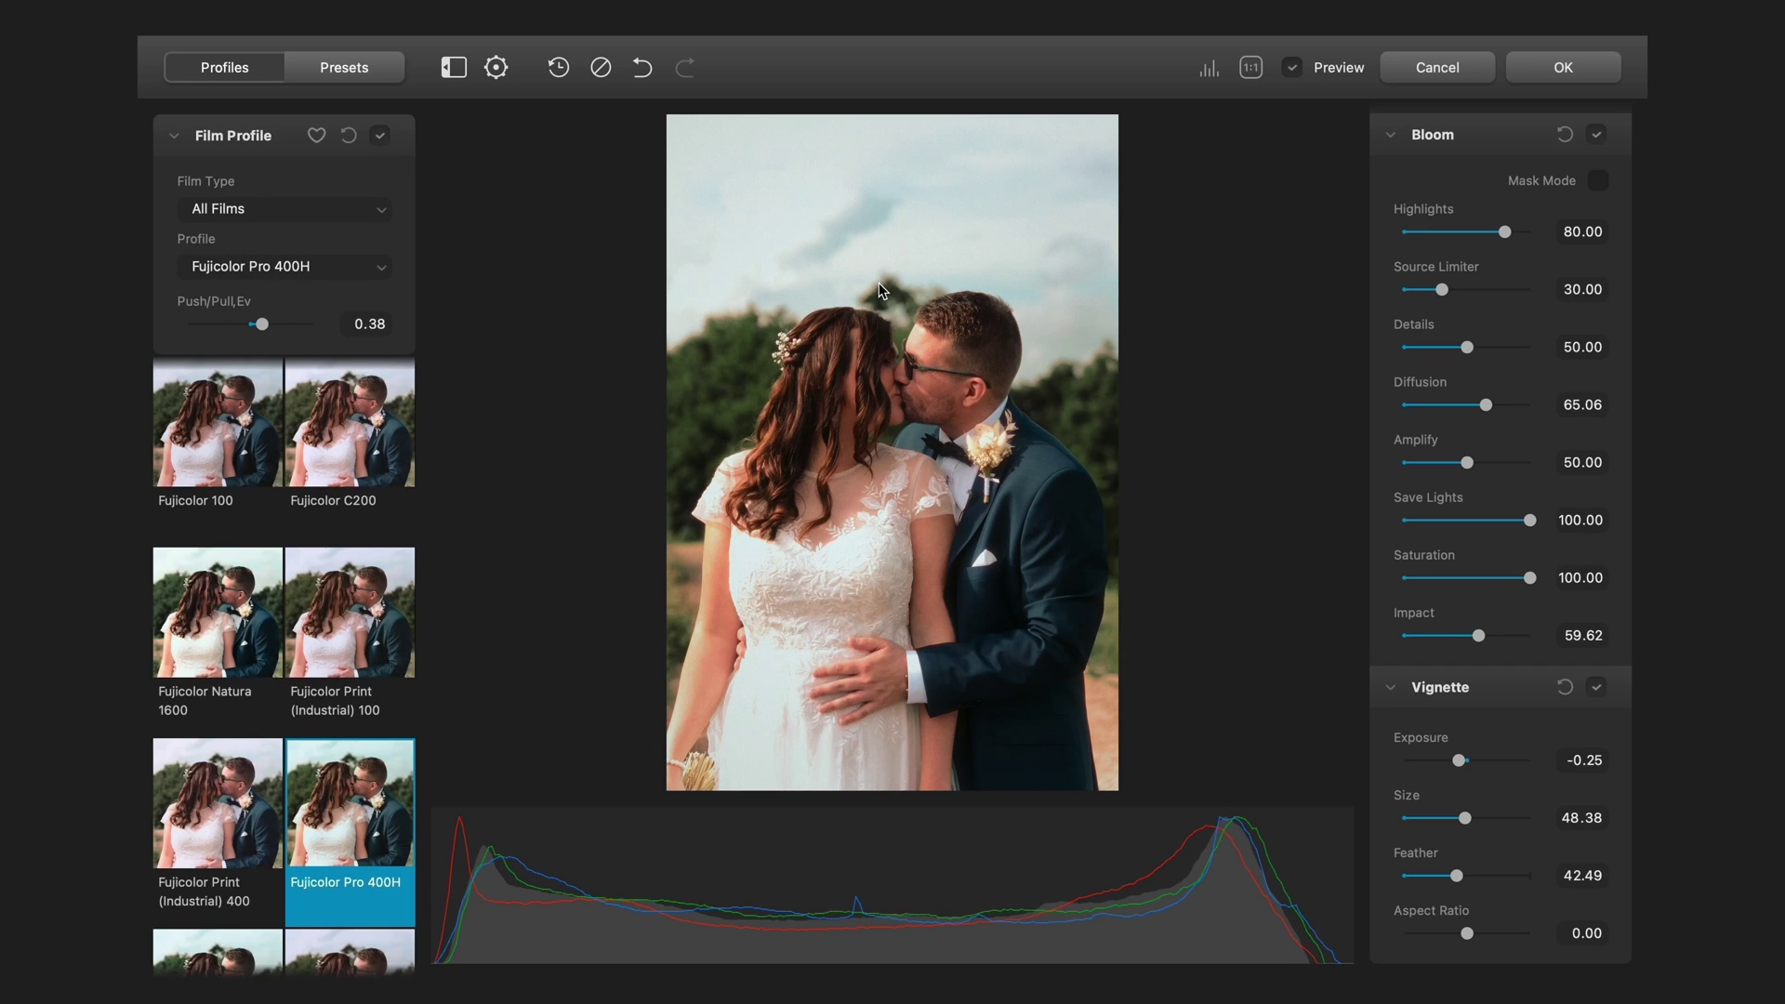
pyautogui.click(1551, 69)
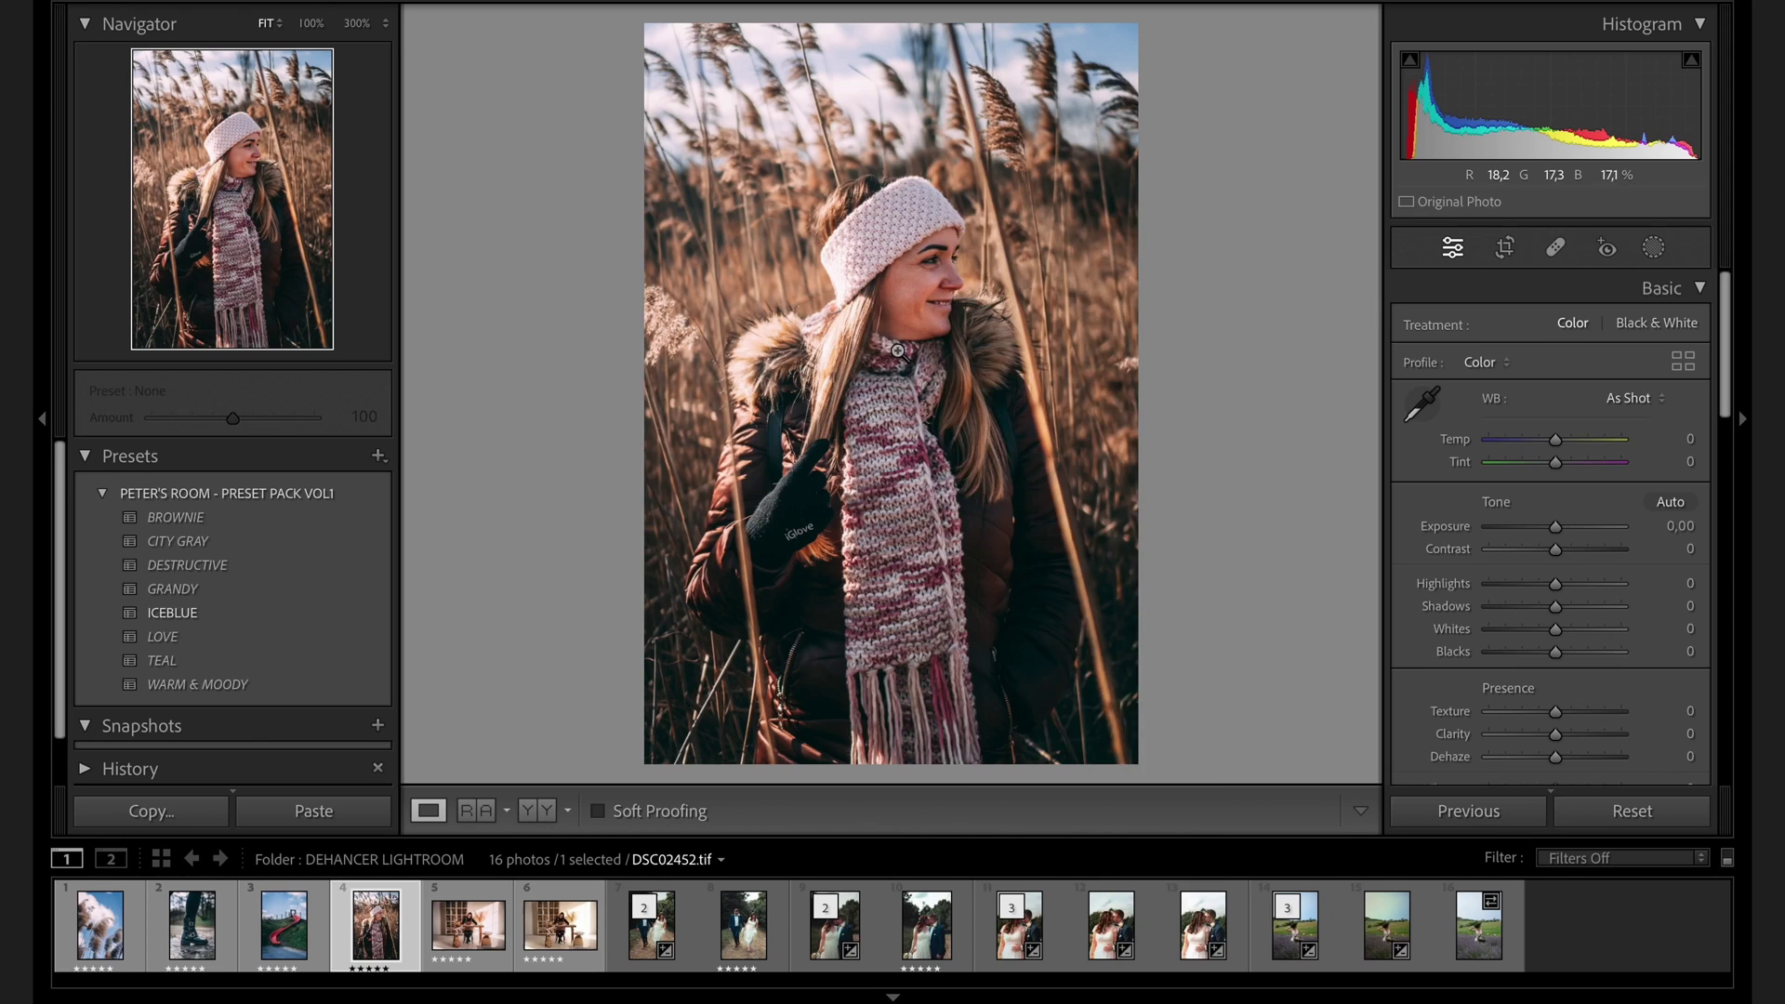
# Open an edited copy of the current photo in the Dehancer plugin
pyautogui.rightClick(941, 437)
pyautogui.moveTo(1012, 433)
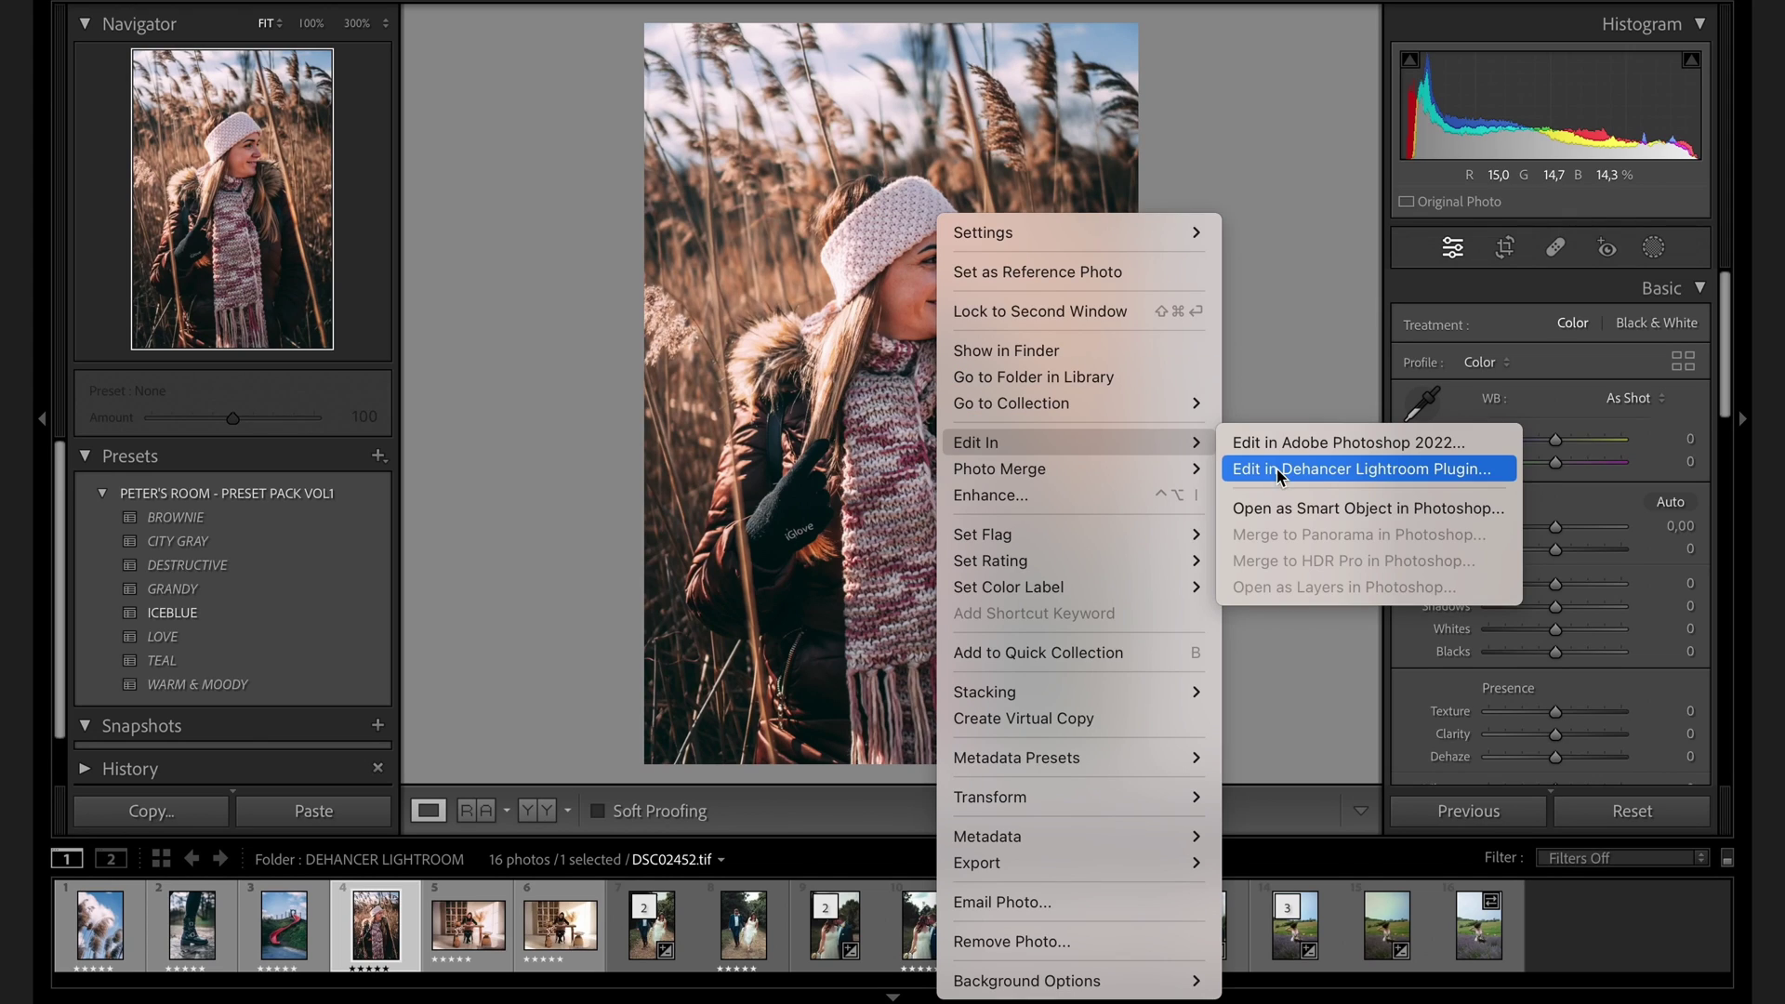
pyautogui.click(1358, 471)
pyautogui.click(1069, 703)
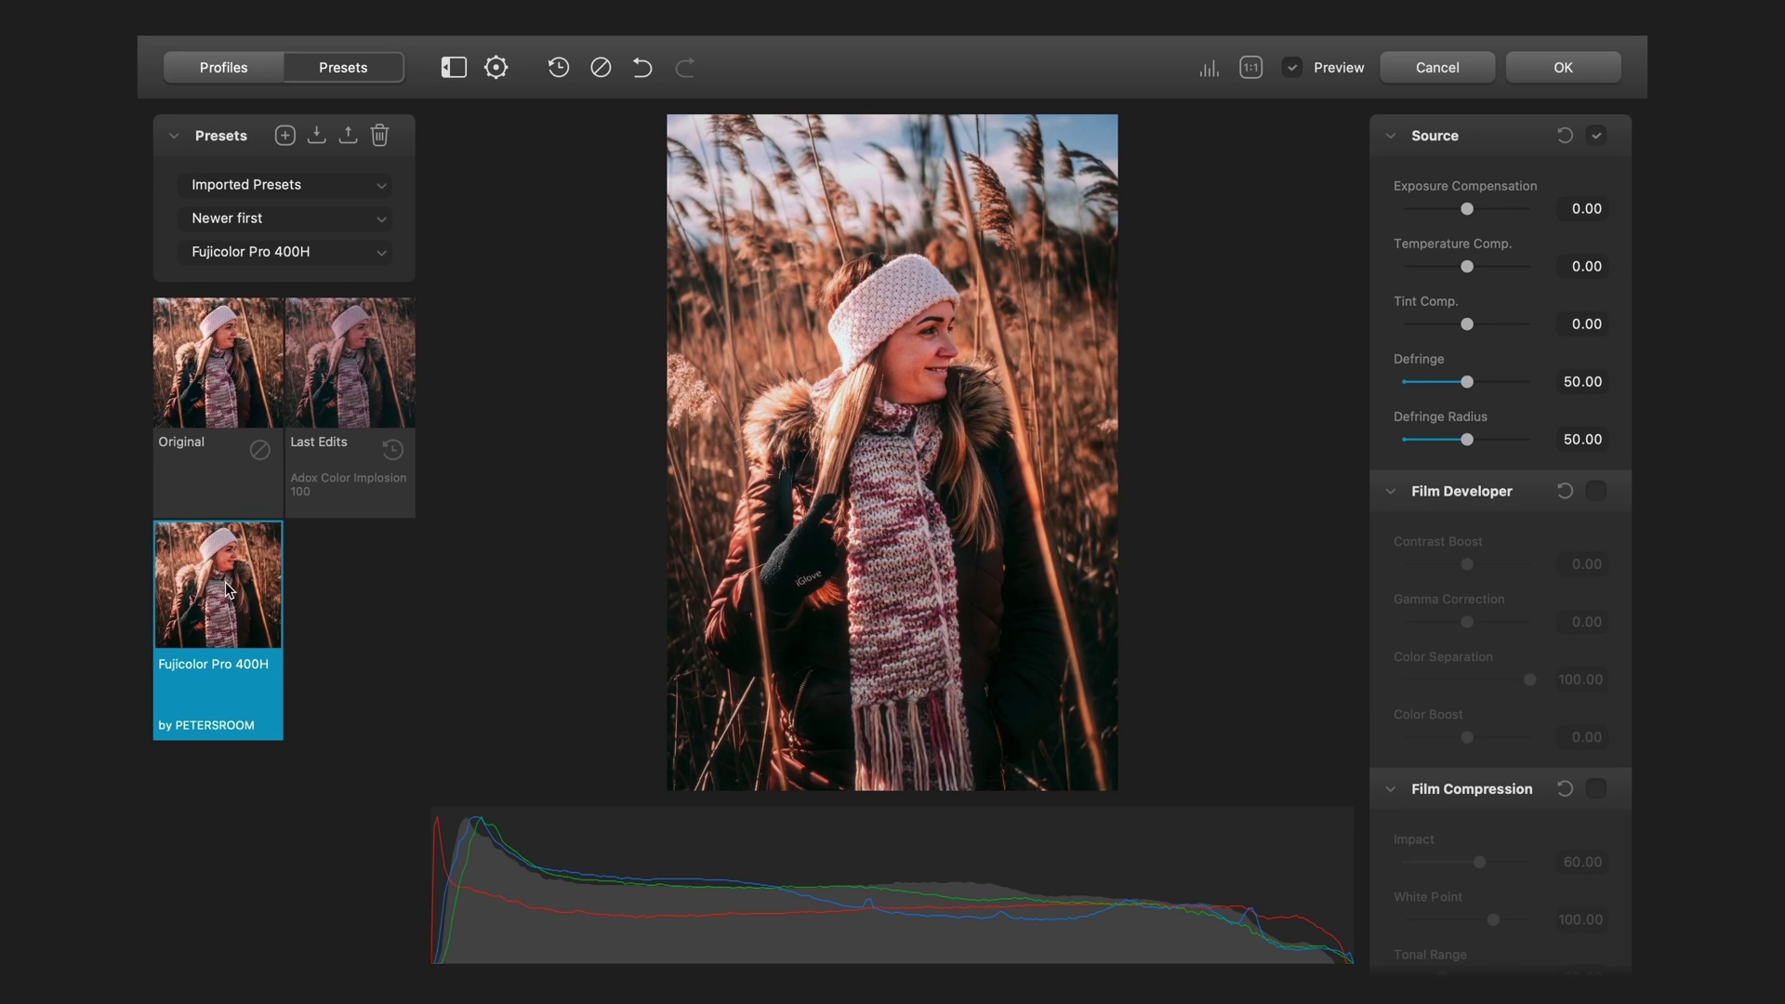
# Apply Fujicolor Pro 400H, resetting Color Boost and Contrast Boost to 0 and Color Density to 50
pyautogui.click(208, 409)
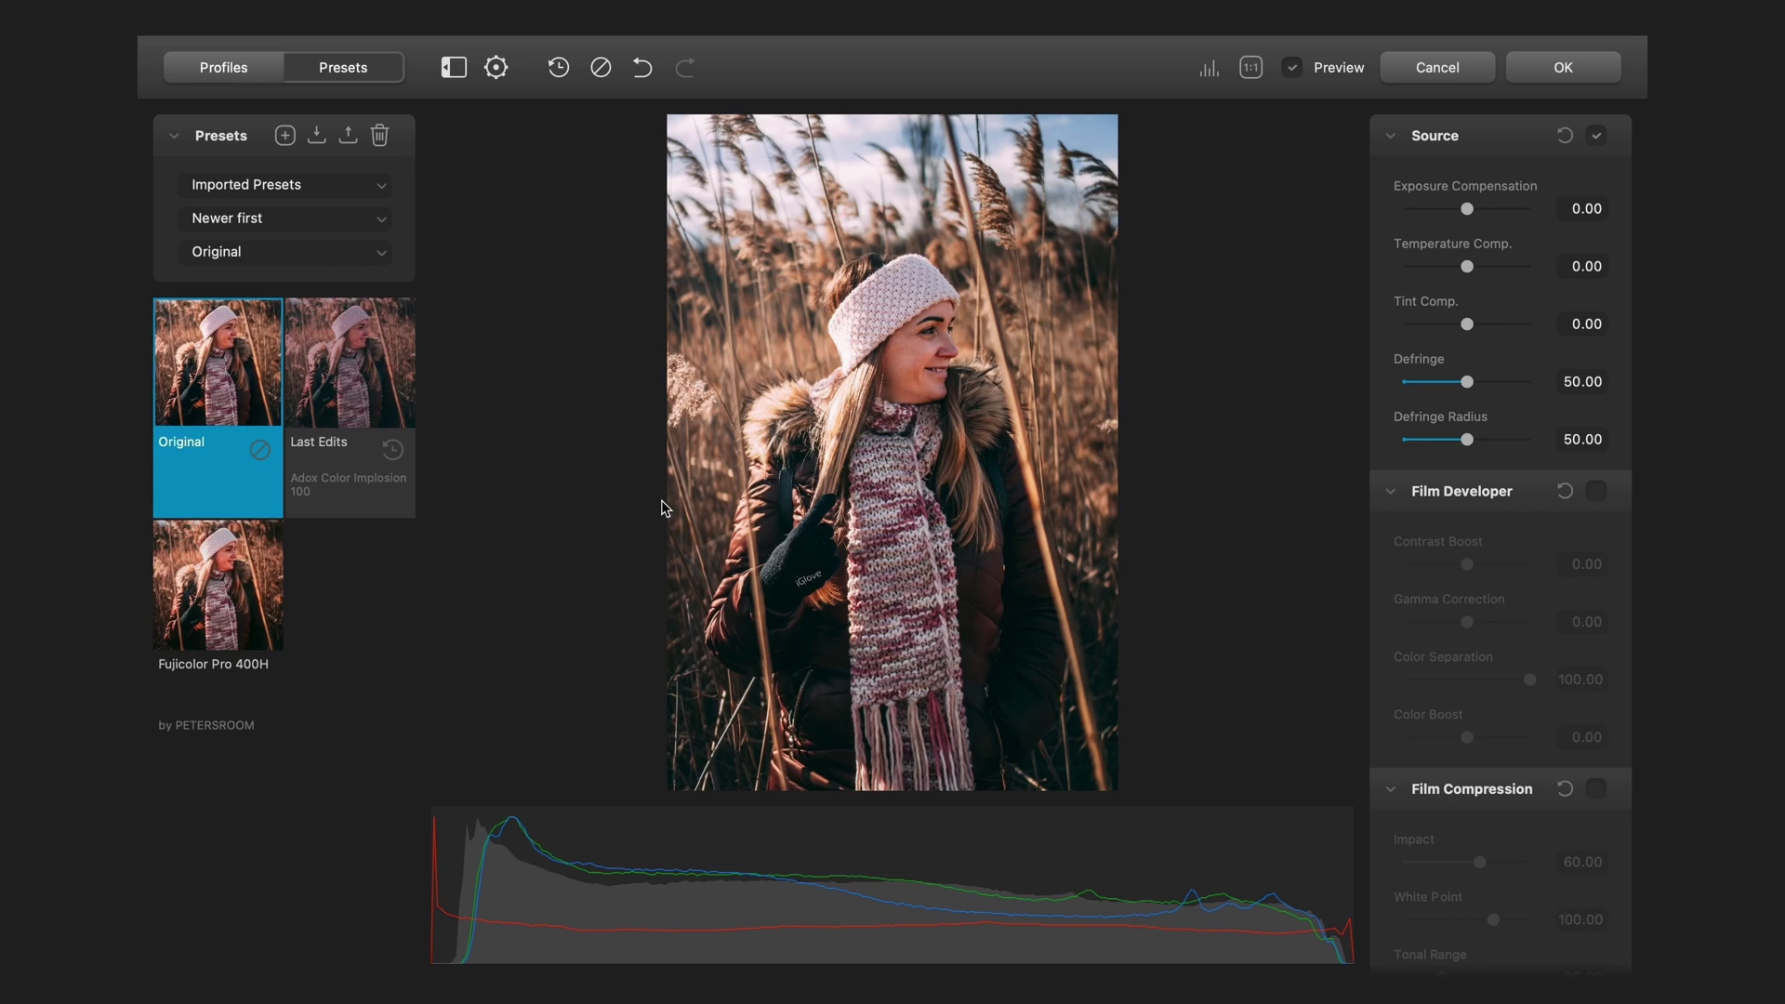
pyautogui.click(235, 591)
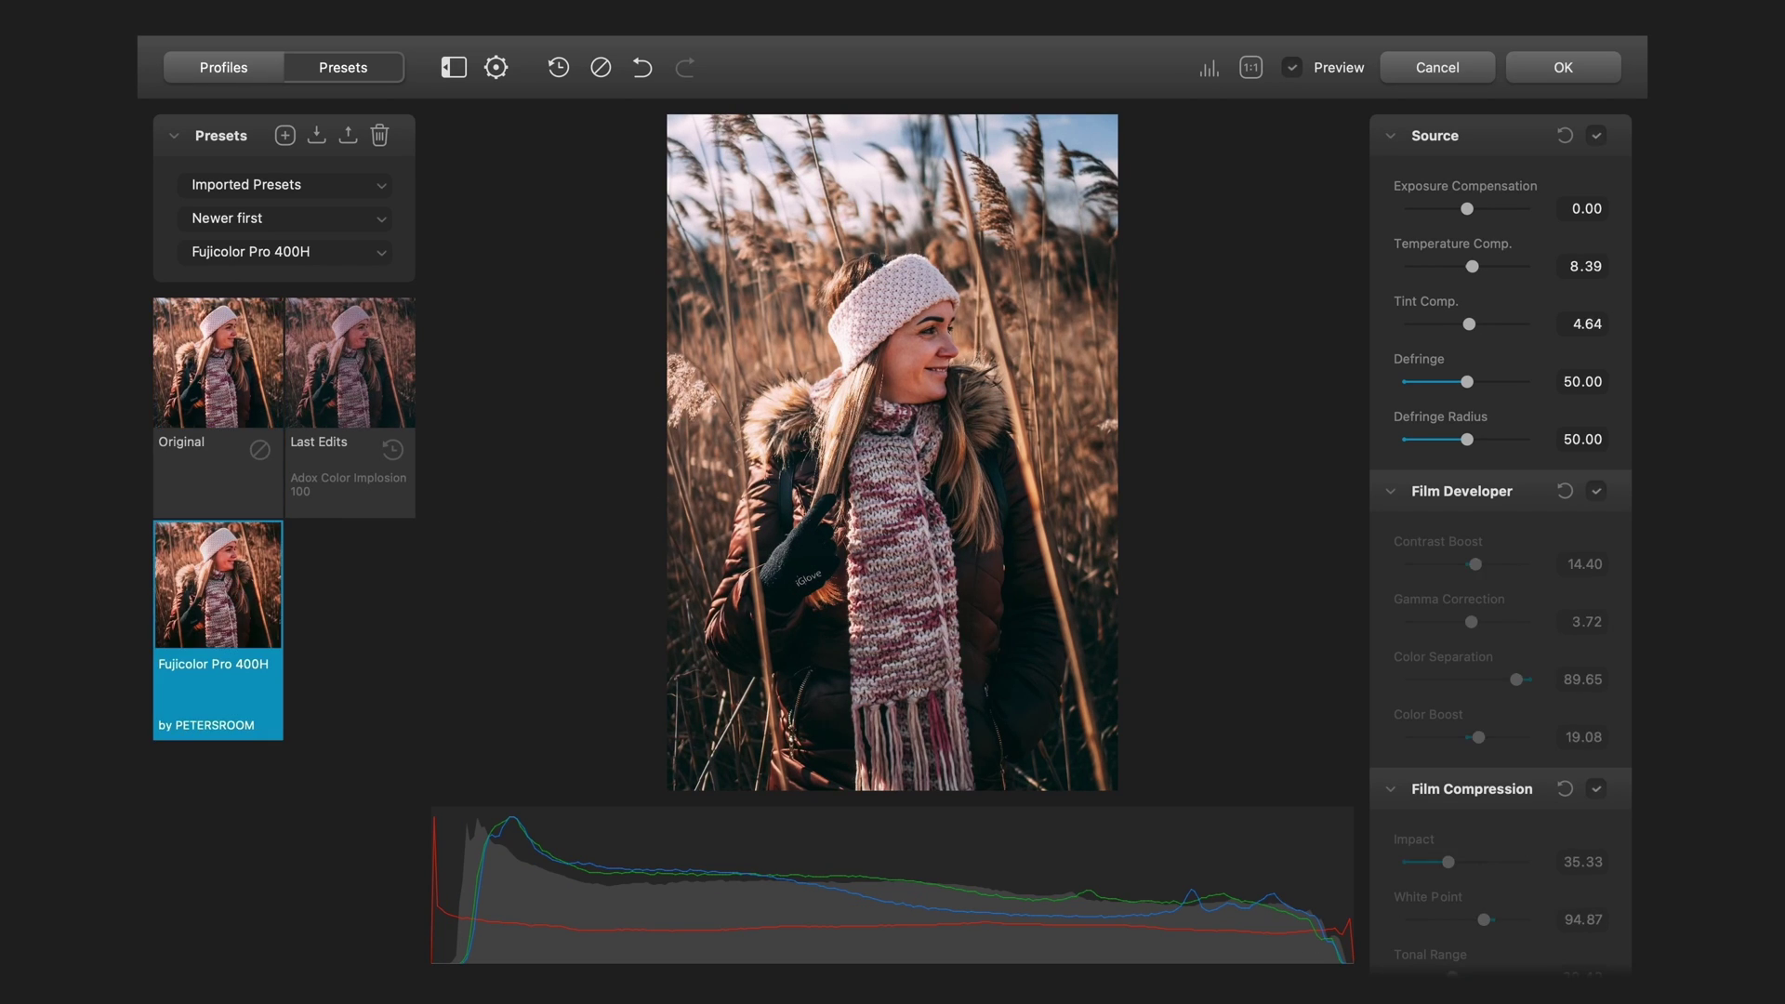
pyautogui.doubleClick(1478, 737)
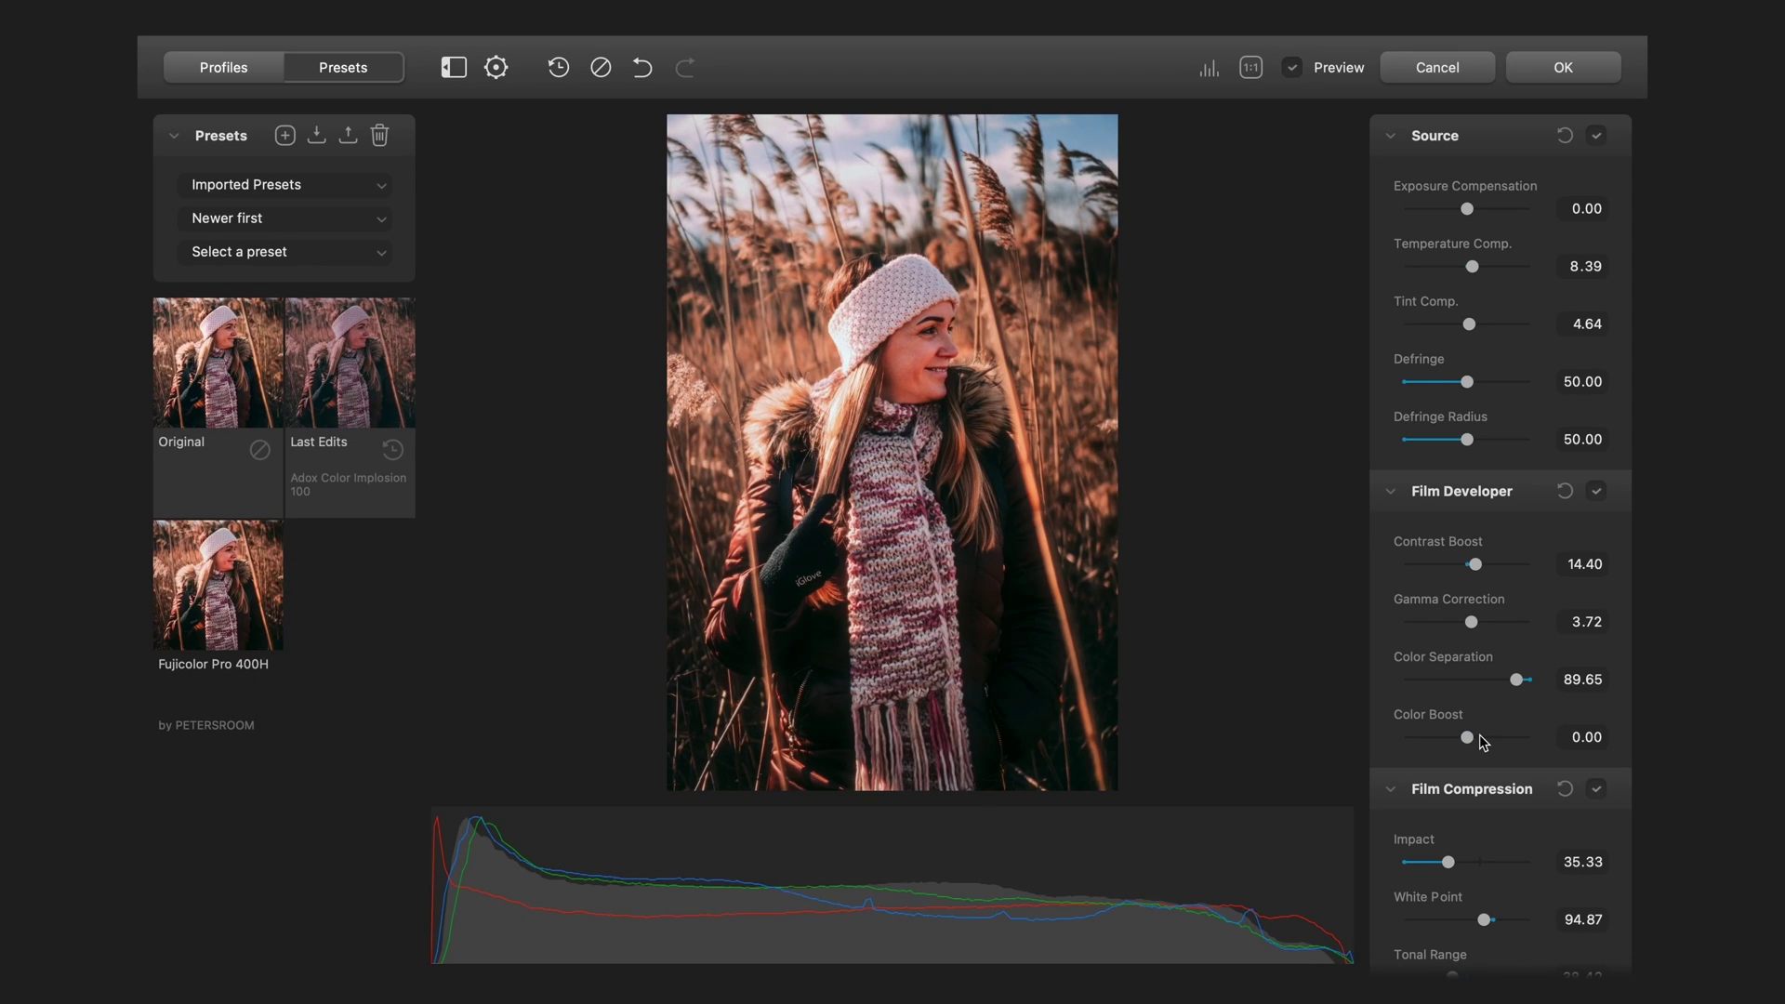
pyautogui.doubleClick(1476, 564)
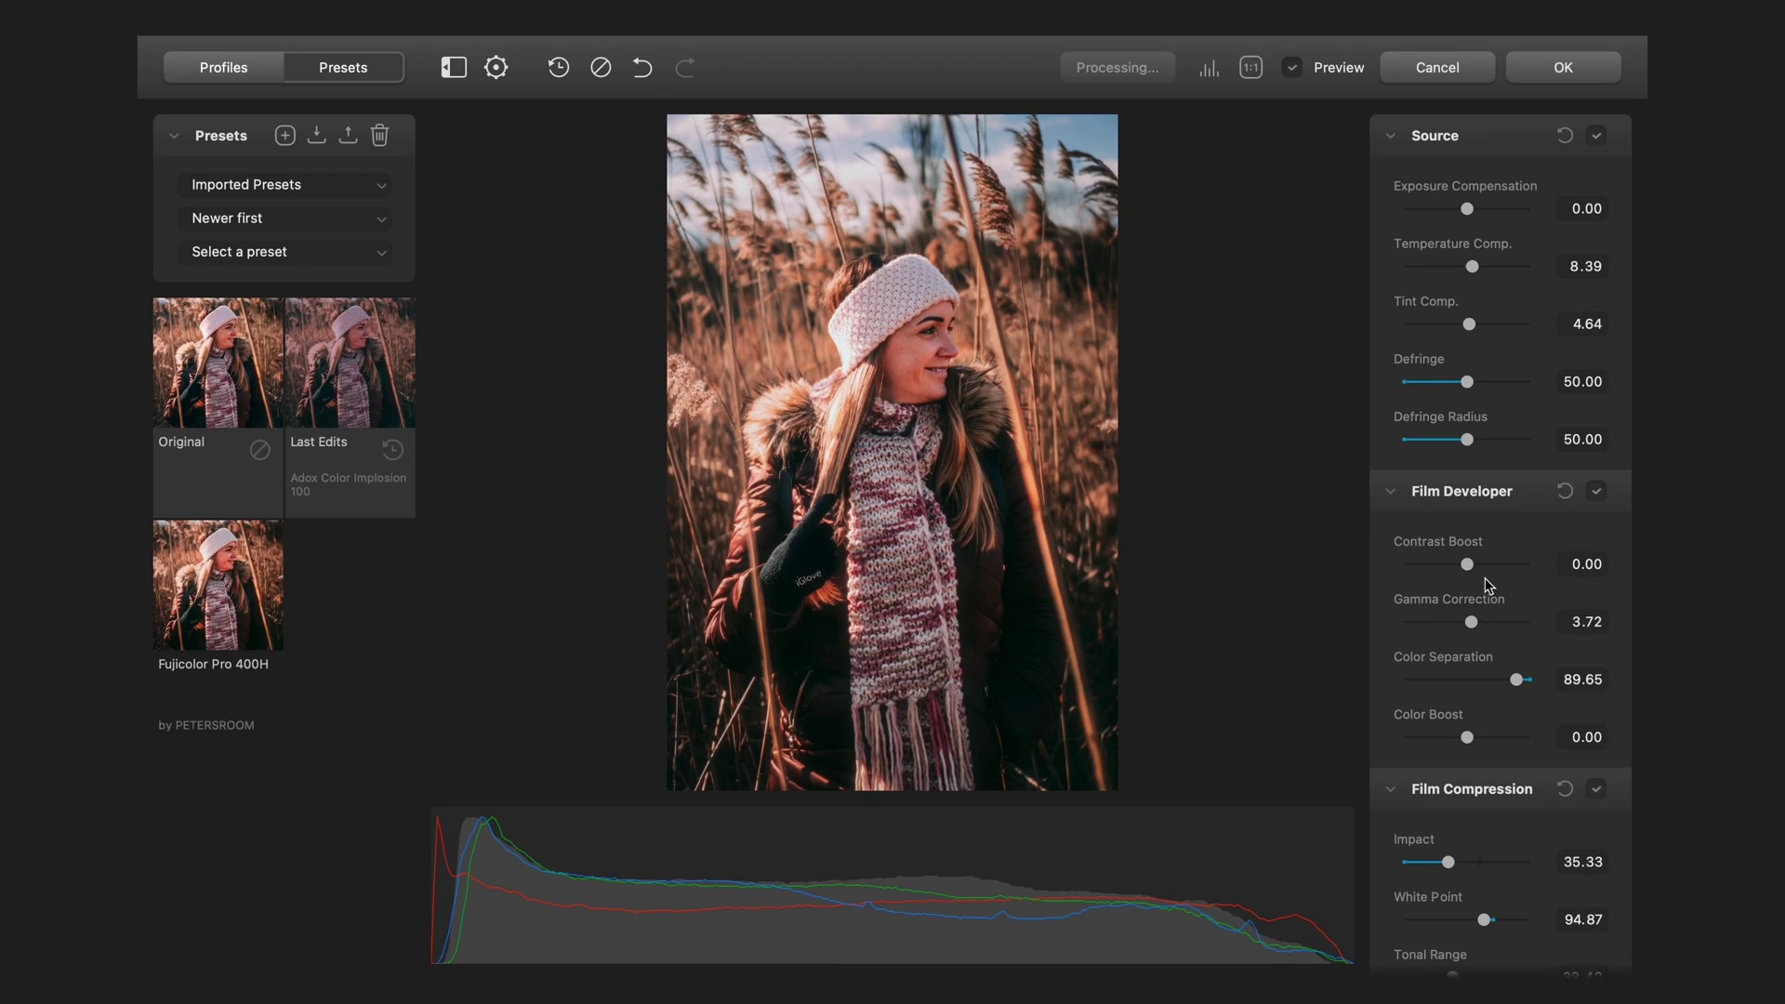
pyautogui.scroll(-5, 1488, 586)
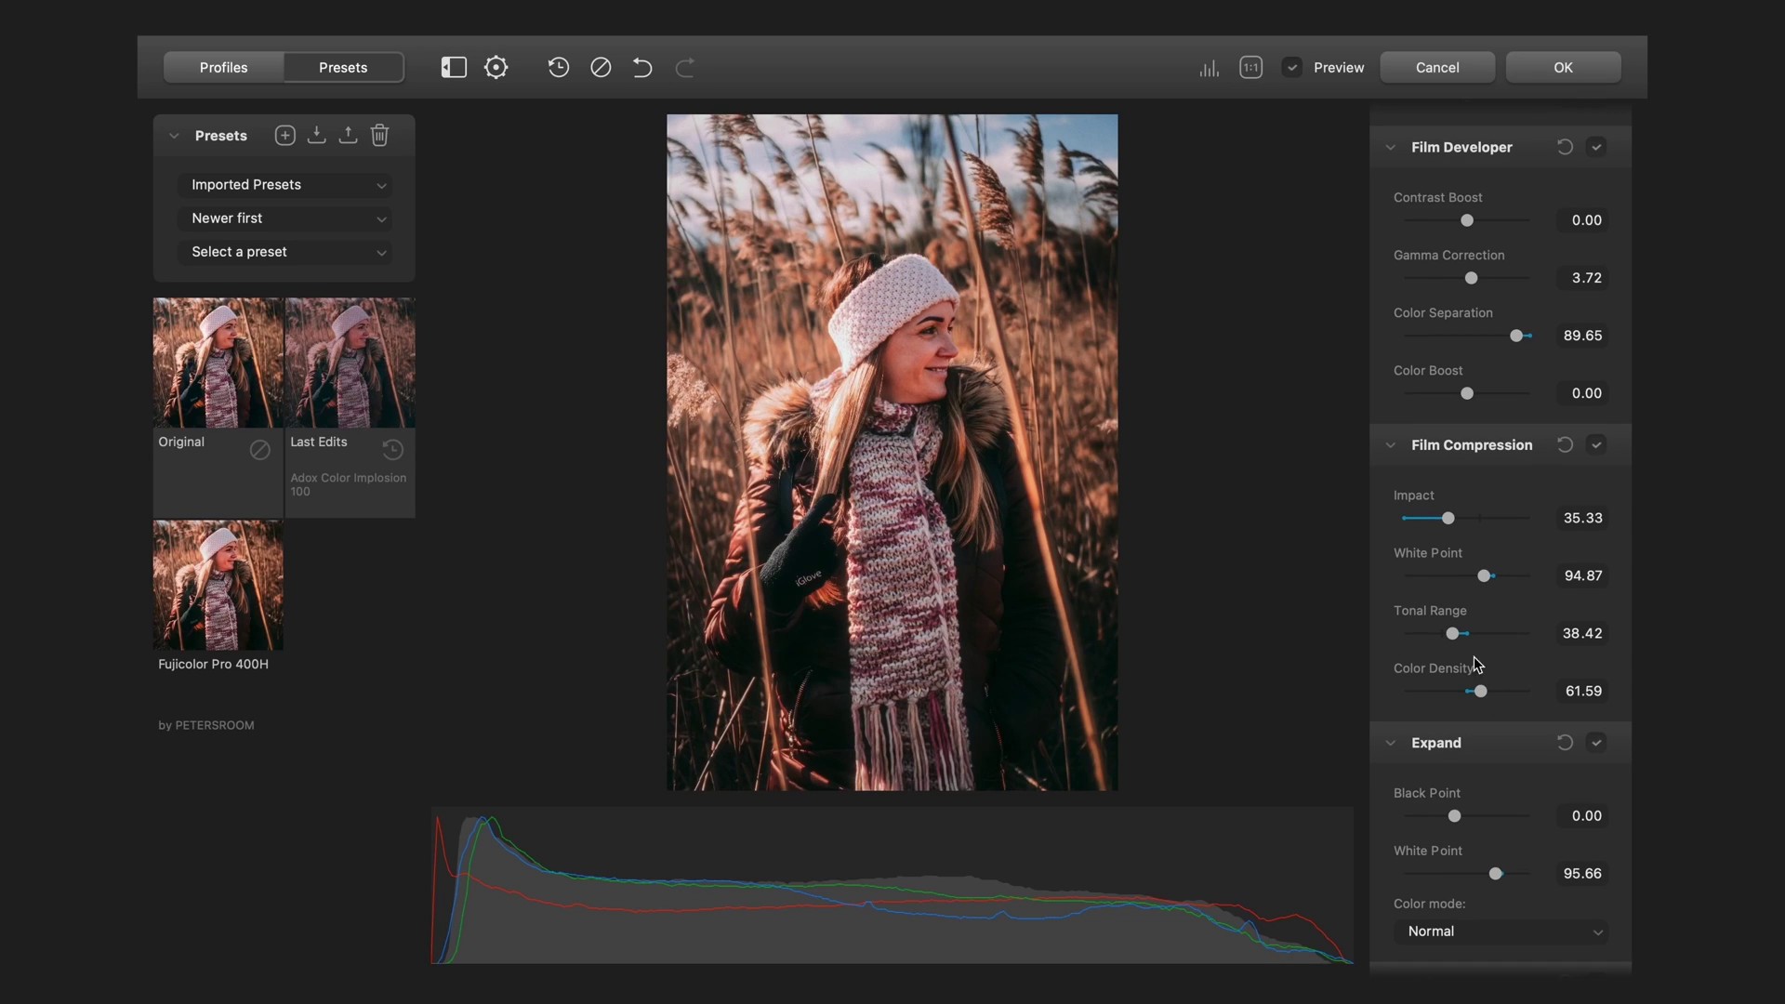
pyautogui.doubleClick(1481, 692)
# Raise Print Saturation and, with the halation mask shown, lower Bloom Impact
pyautogui.scroll(-3, 1501, 662)
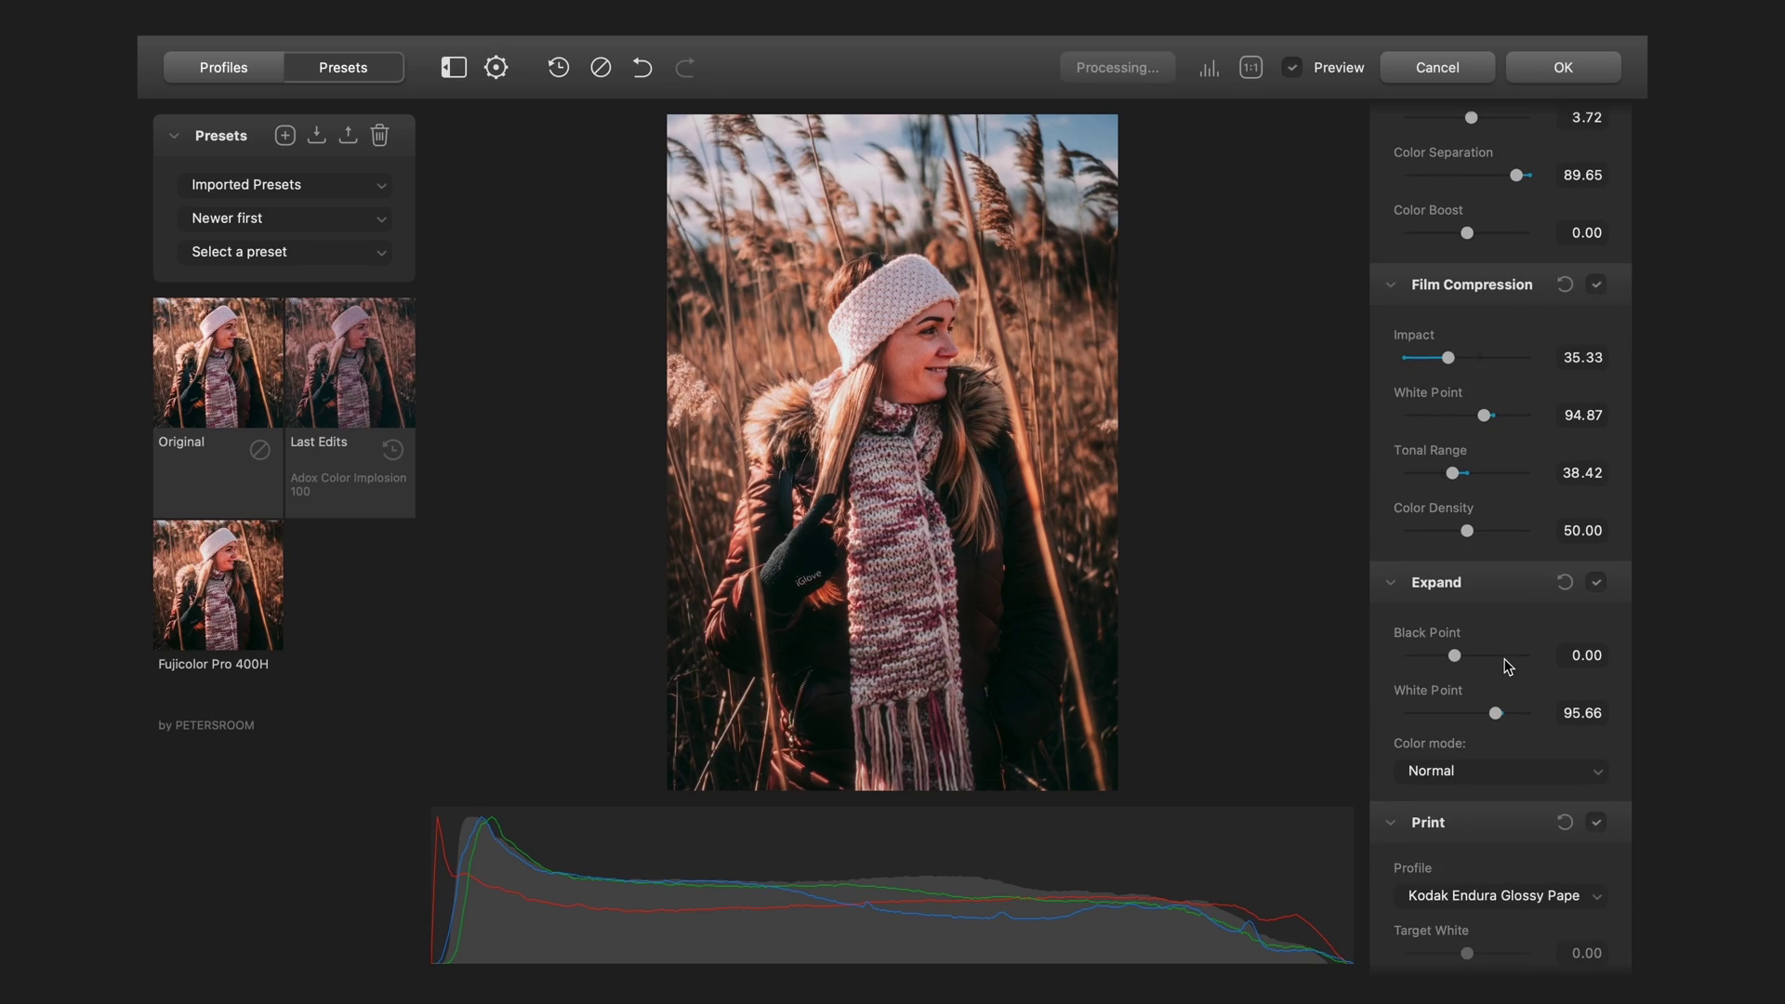
pyautogui.scroll(-9, 1508, 668)
pyautogui.moveTo(1508, 590); pyautogui.dragTo(1518, 595)
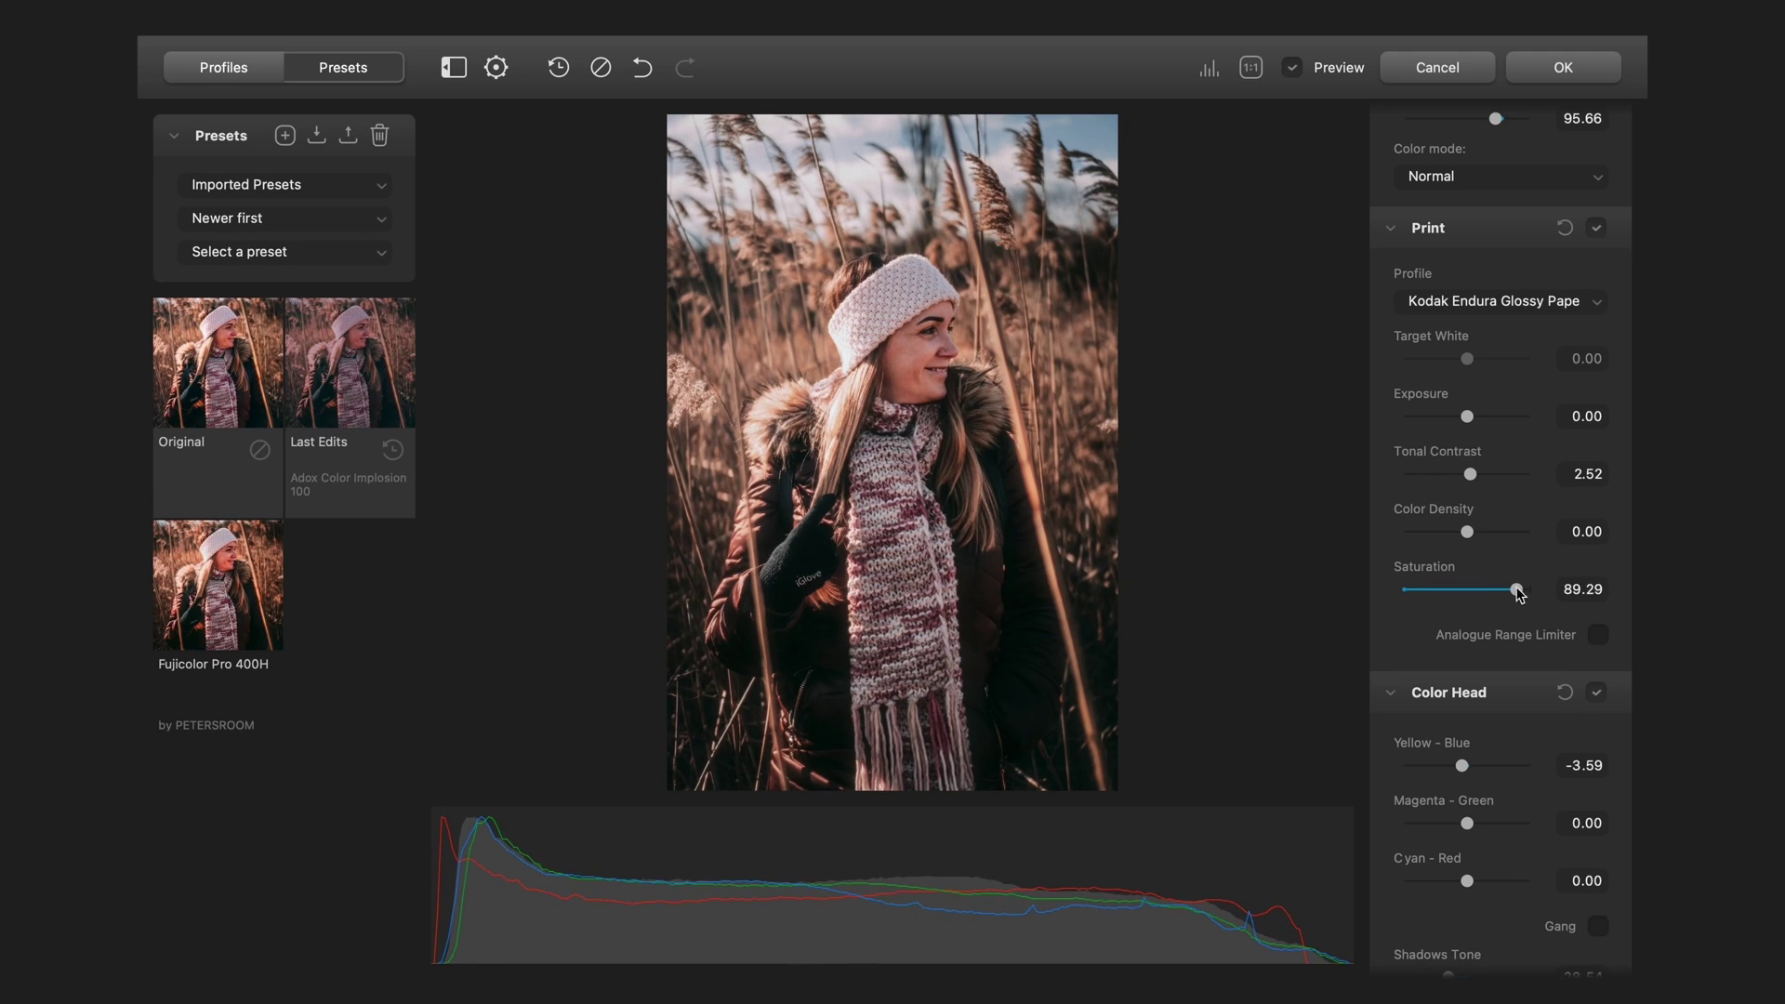
pyautogui.scroll(-15, 1536, 522)
pyautogui.click(1600, 227)
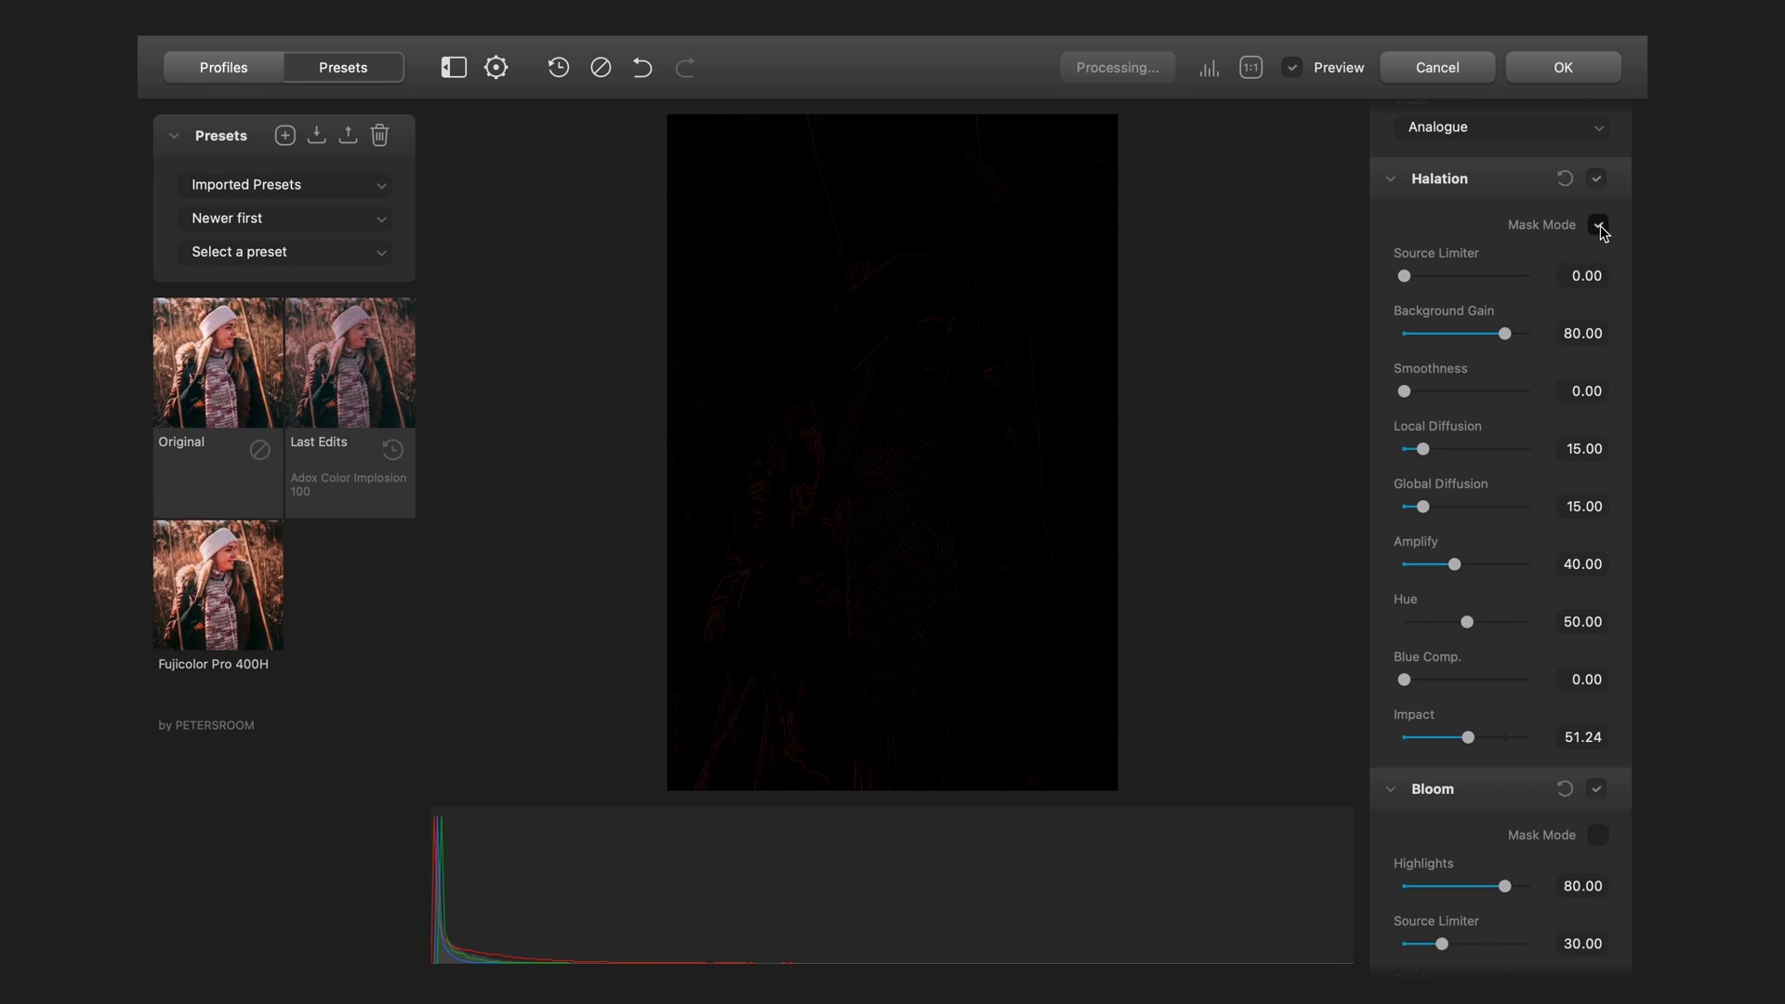
pyautogui.scroll(-10, 1478, 670)
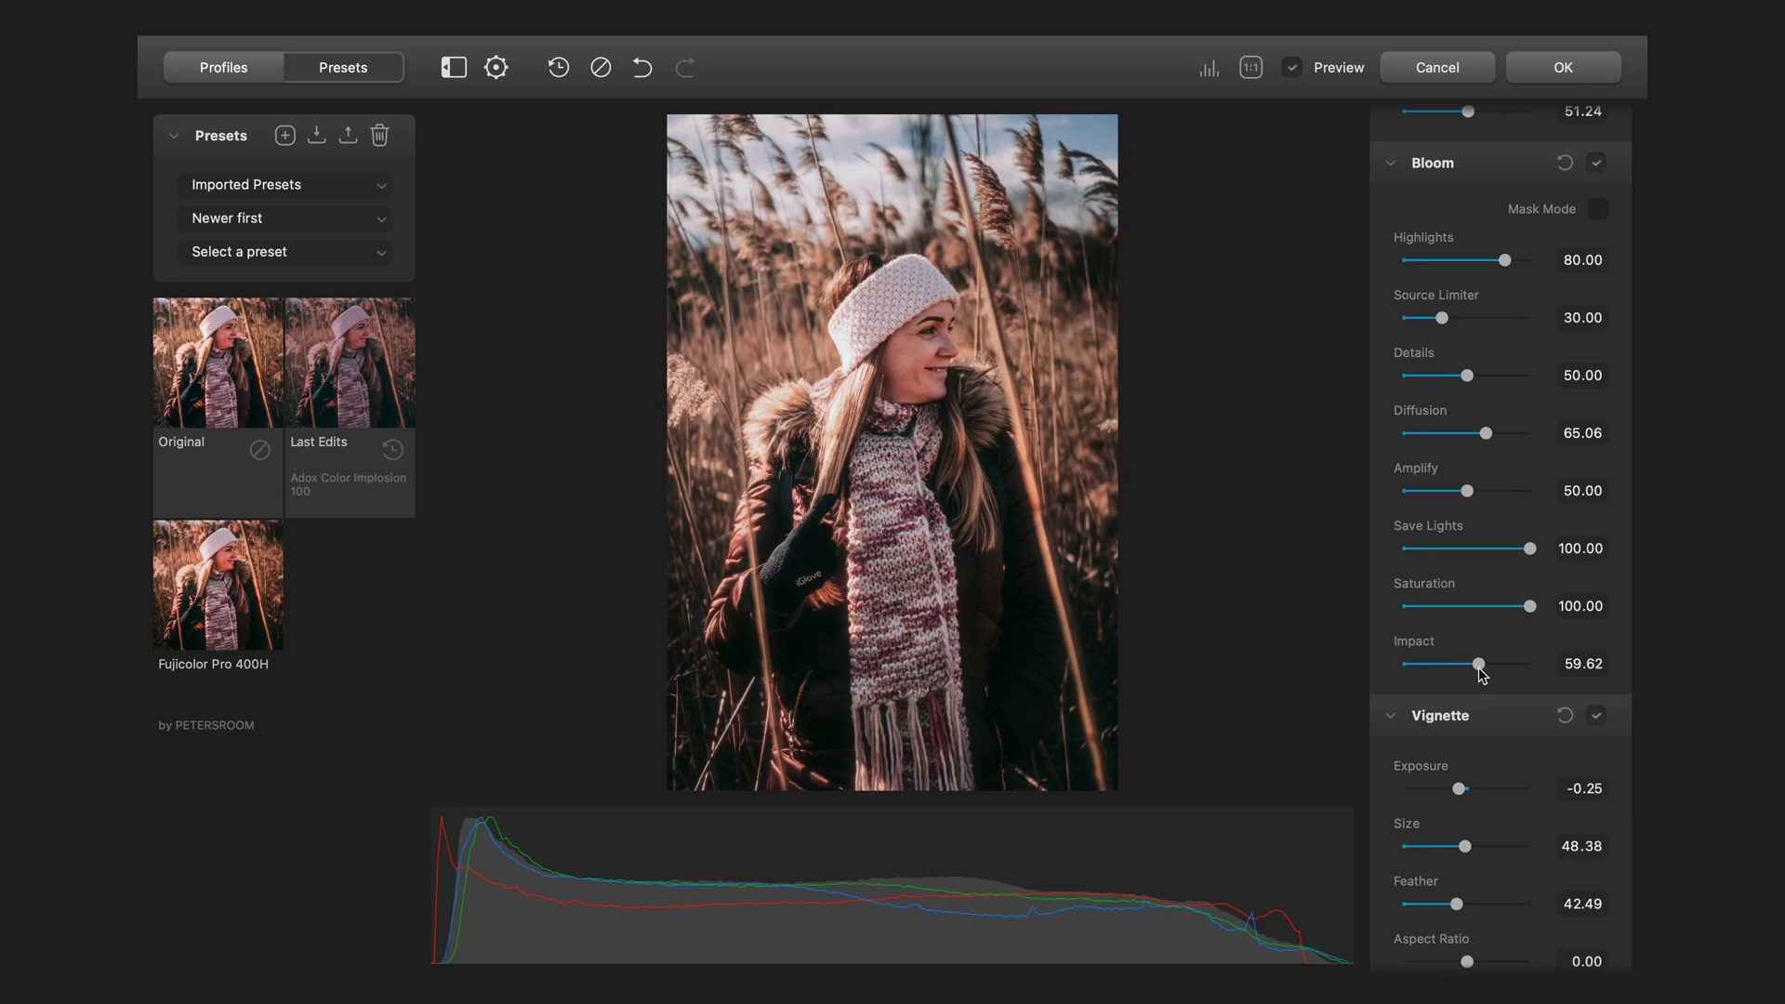
pyautogui.moveTo(1478, 667); pyautogui.dragTo(1453, 674)
# Compare against the original, return the graded copy to Lightroom, and open the reeds-against-sky photo
pyautogui.click(1294, 69)
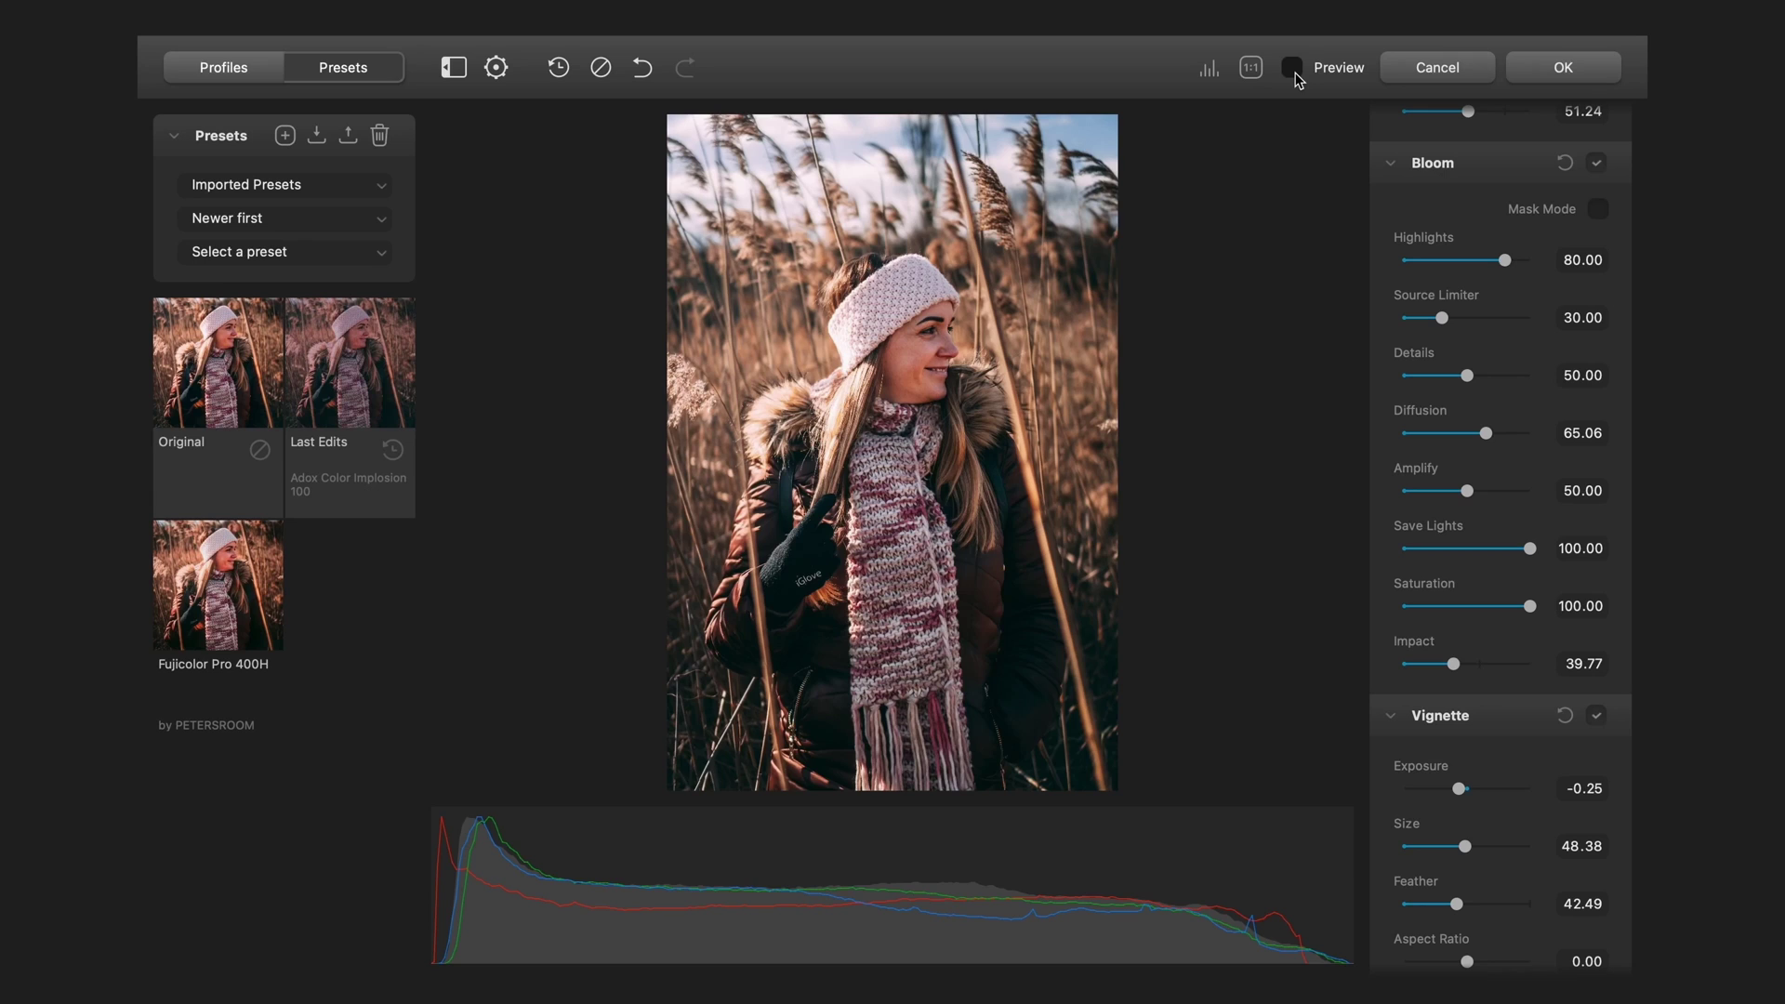
pyautogui.click(1293, 69)
pyautogui.click(1293, 69)
pyautogui.click(1293, 68)
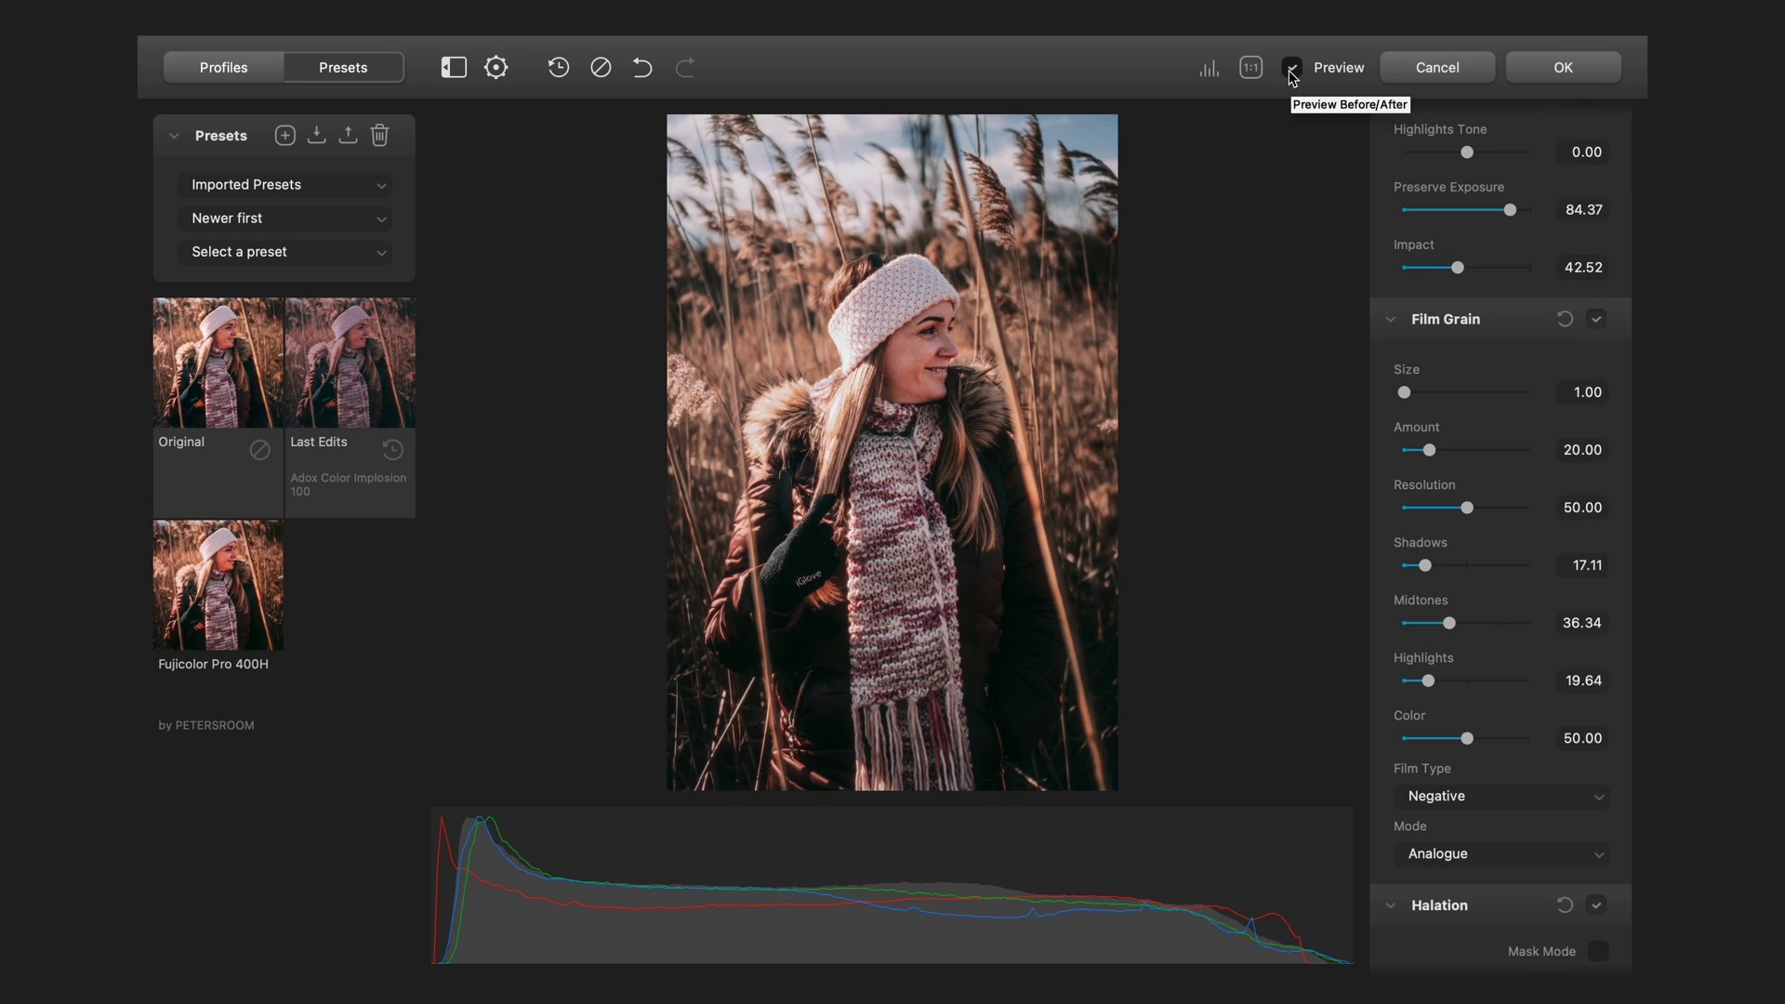
pyautogui.click(1551, 67)
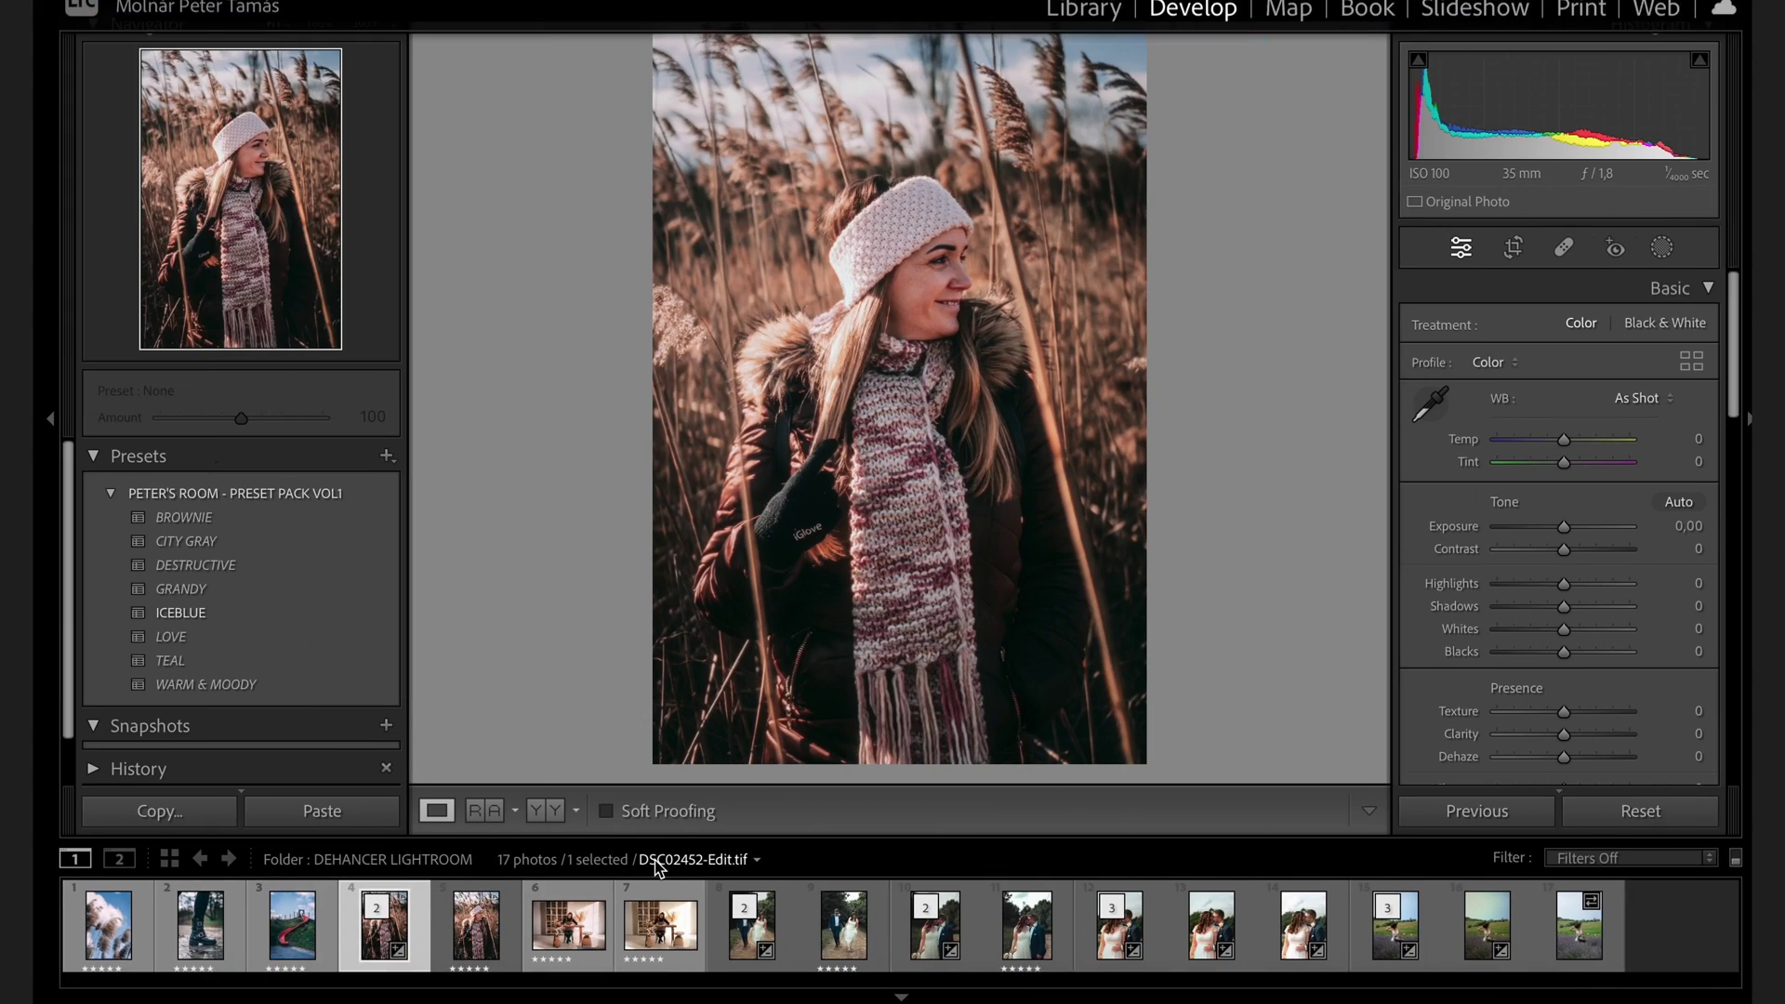
pyautogui.click(379, 939)
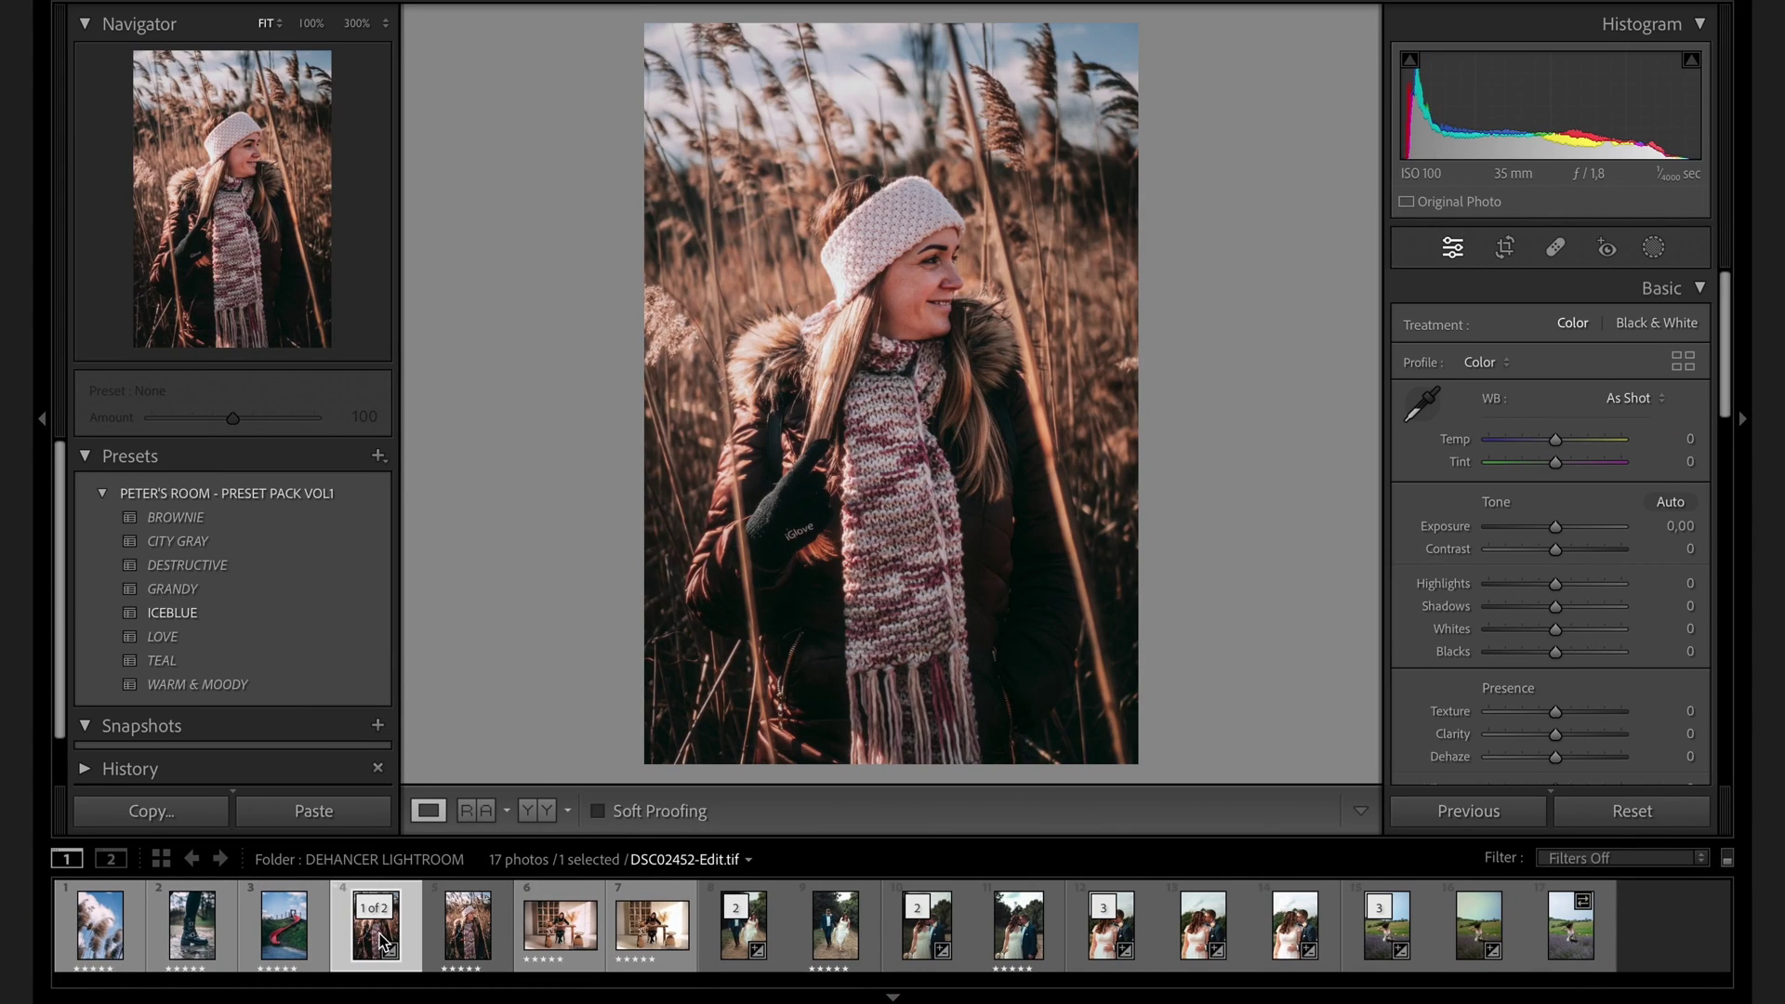
pyautogui.click(100, 939)
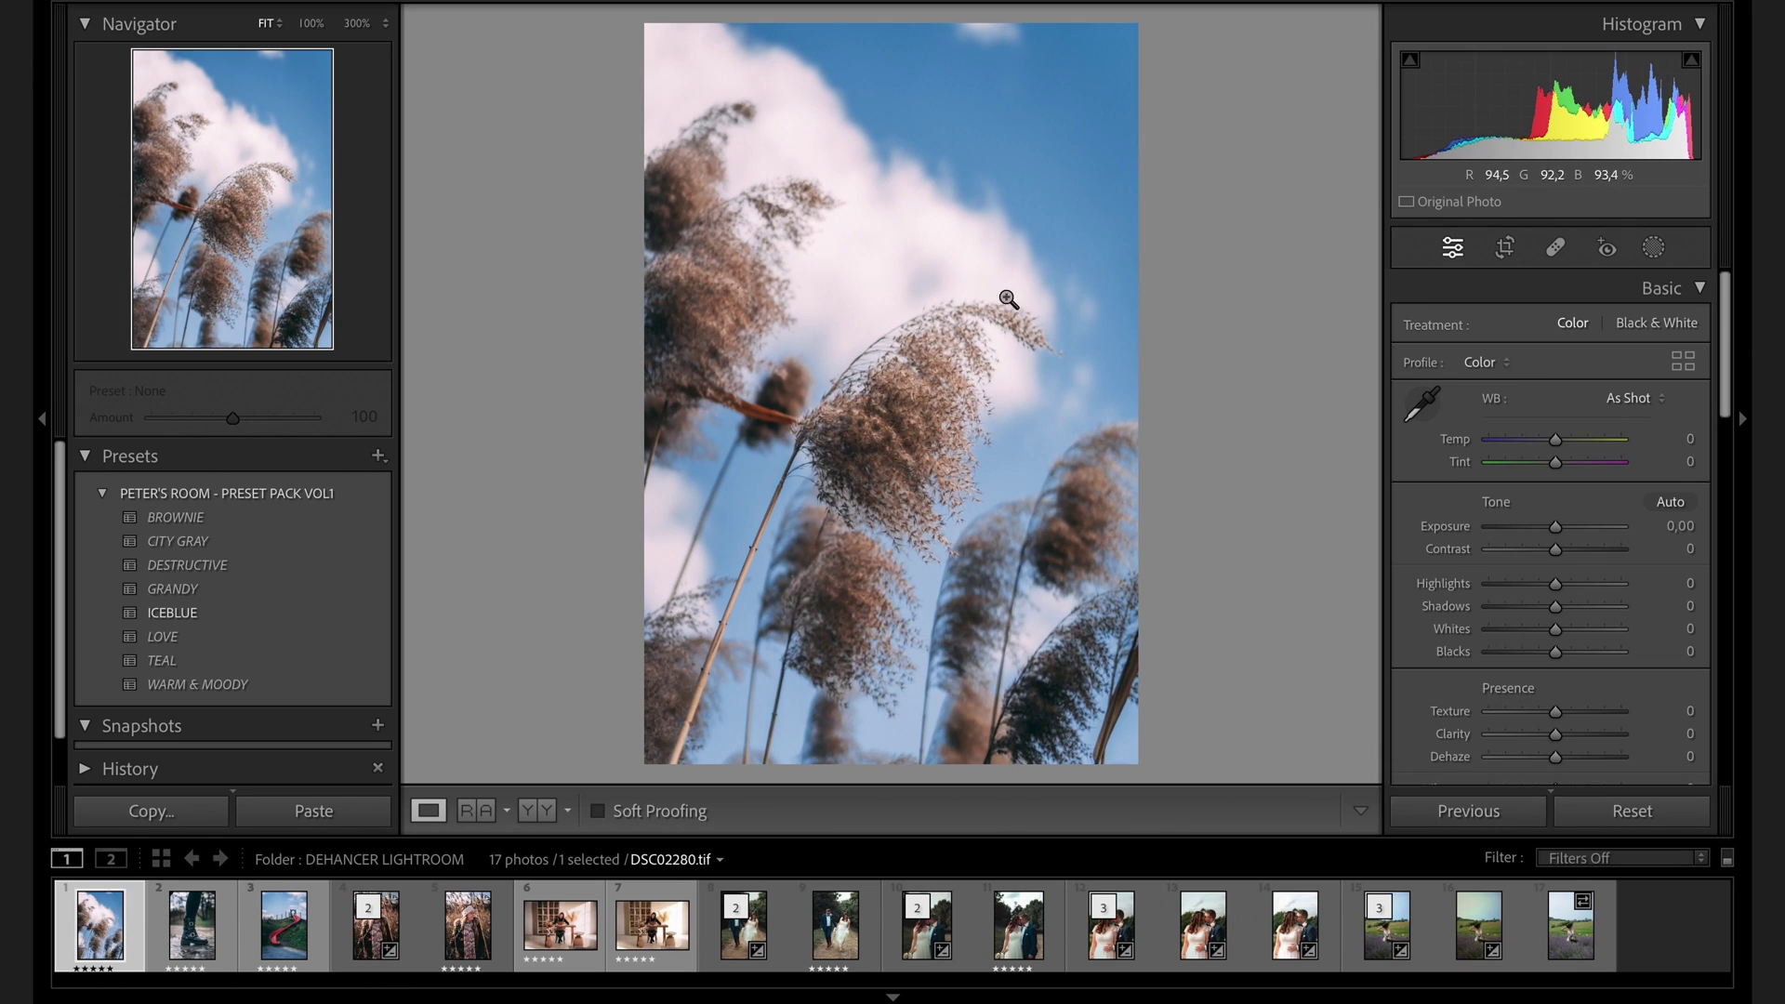
# Open a copy of the reeds photo with Lightroom adjustments in the Dehancer plugin
pyautogui.rightClick(1012, 400)
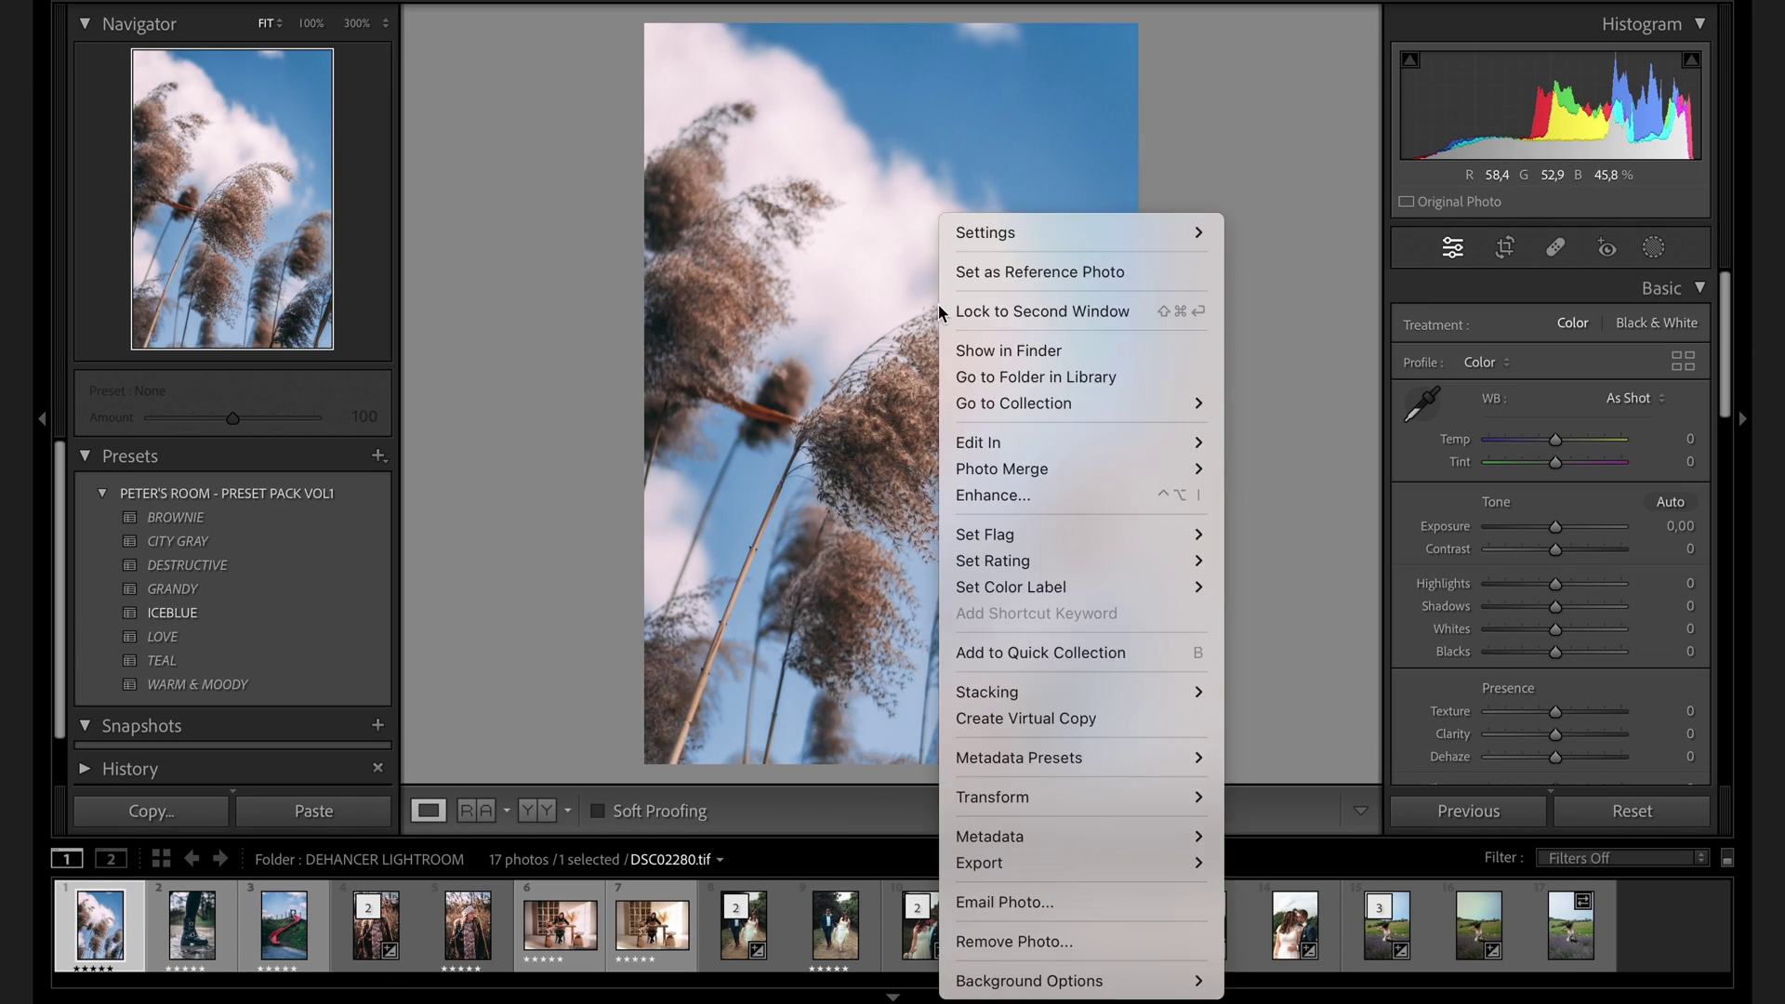
pyautogui.moveTo(1041, 438)
pyautogui.click(1311, 470)
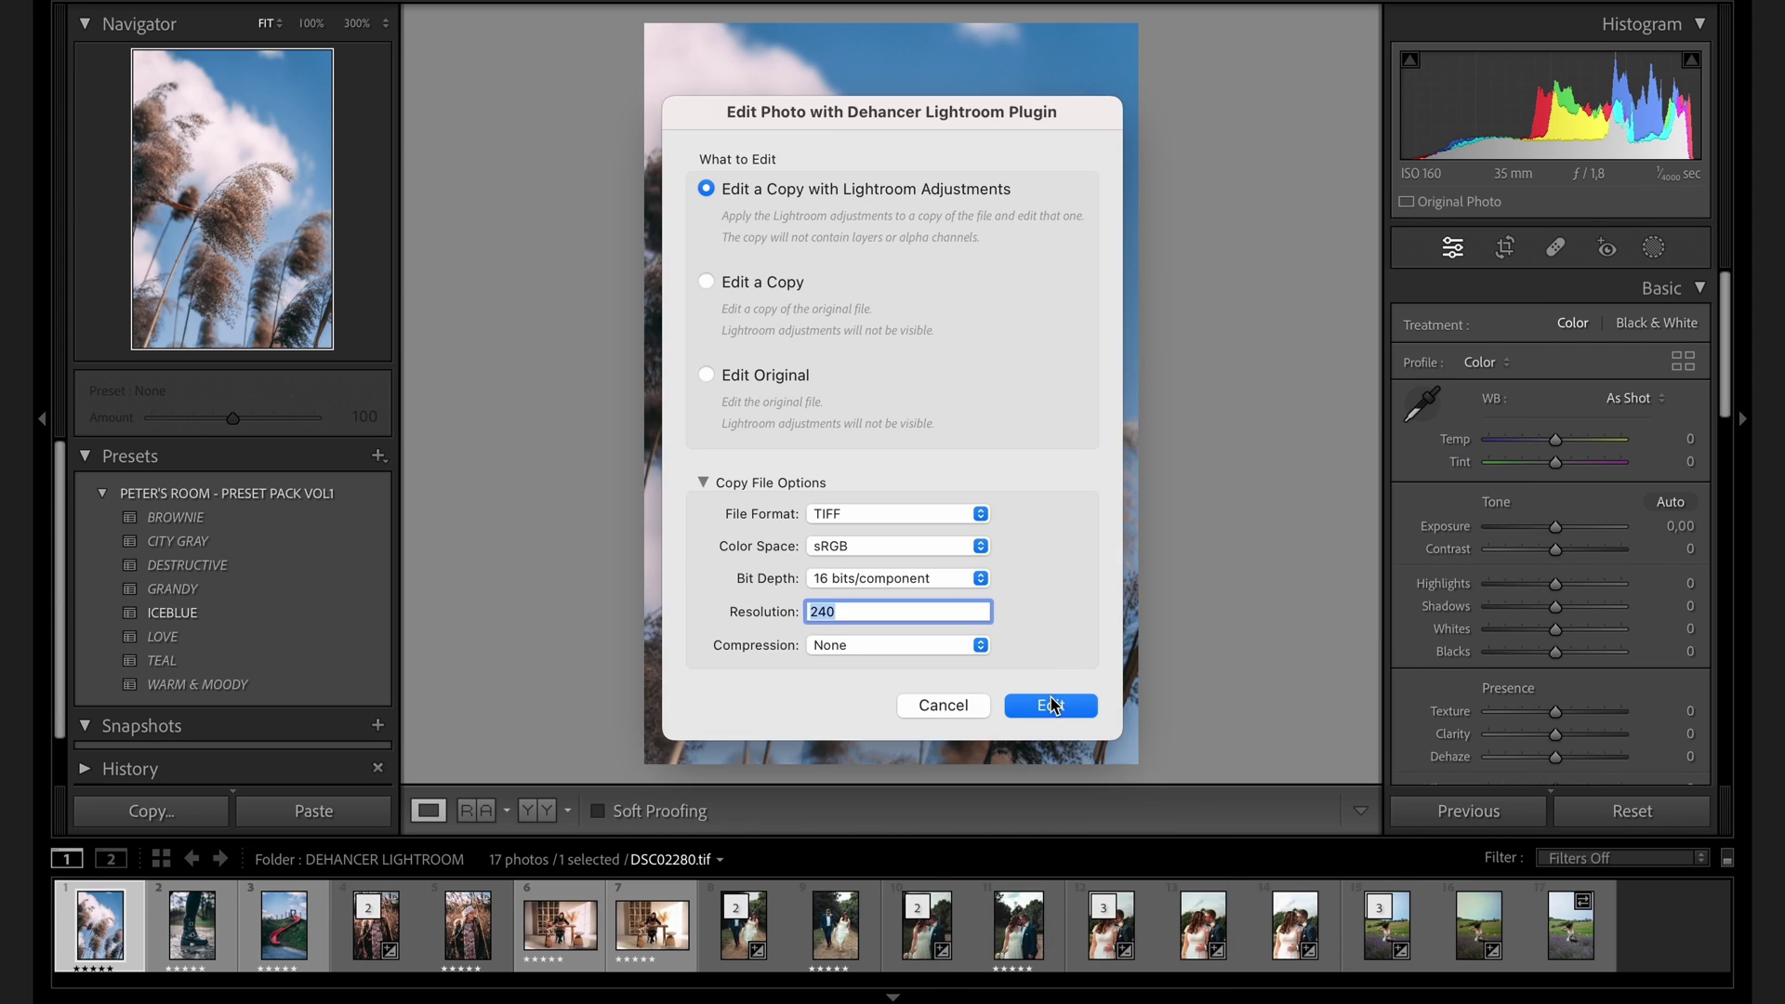
pyautogui.press('Return')
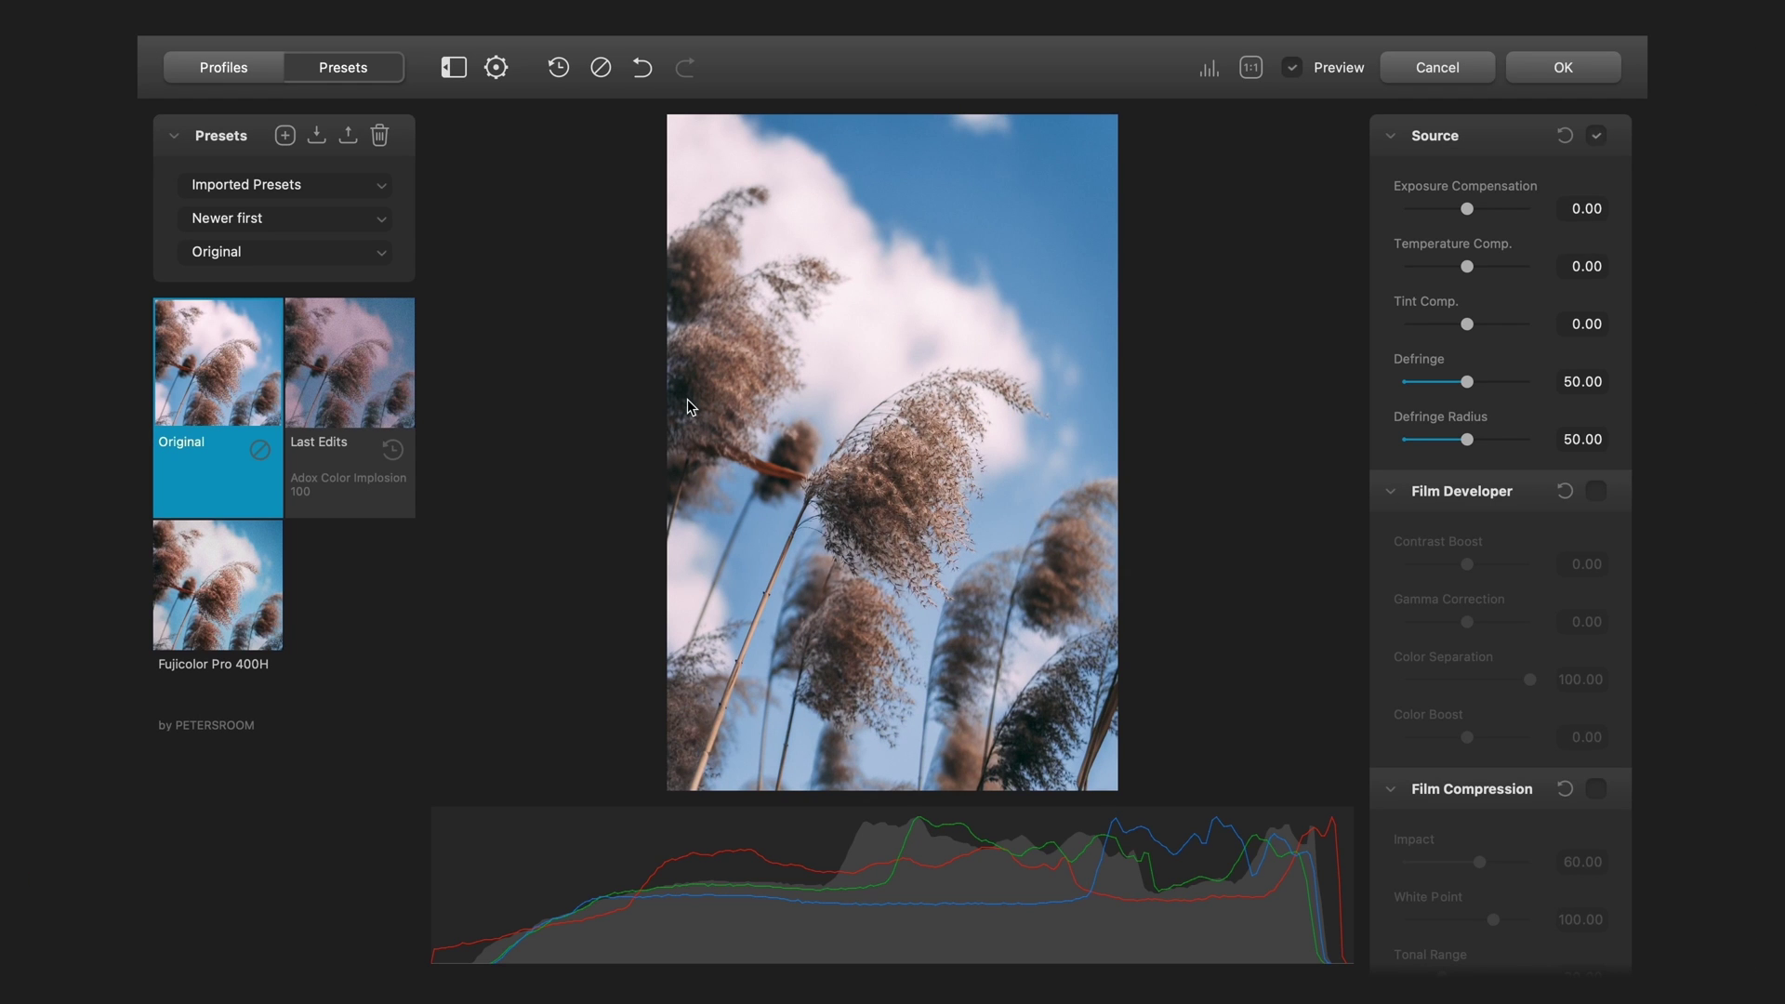
# Apply Fujicolor Pro 400H, compare with the original colours, reapply it and return to Lightroom
pyautogui.click(209, 591)
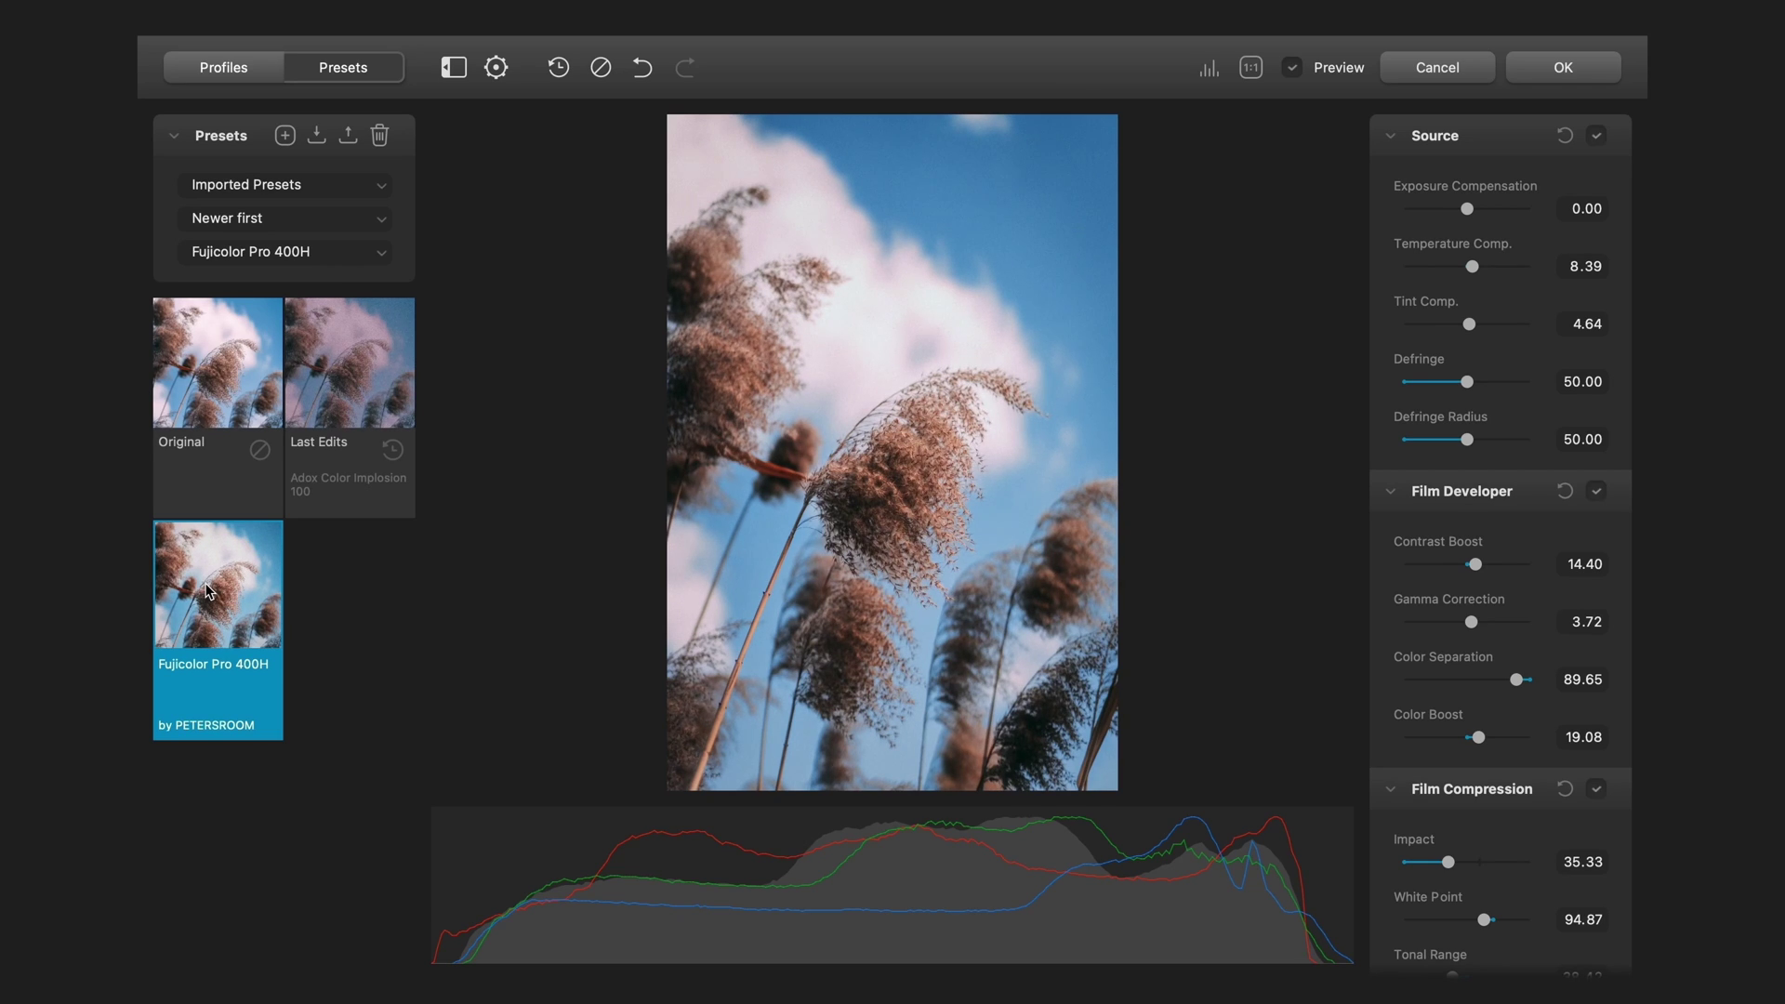
pyautogui.click(208, 346)
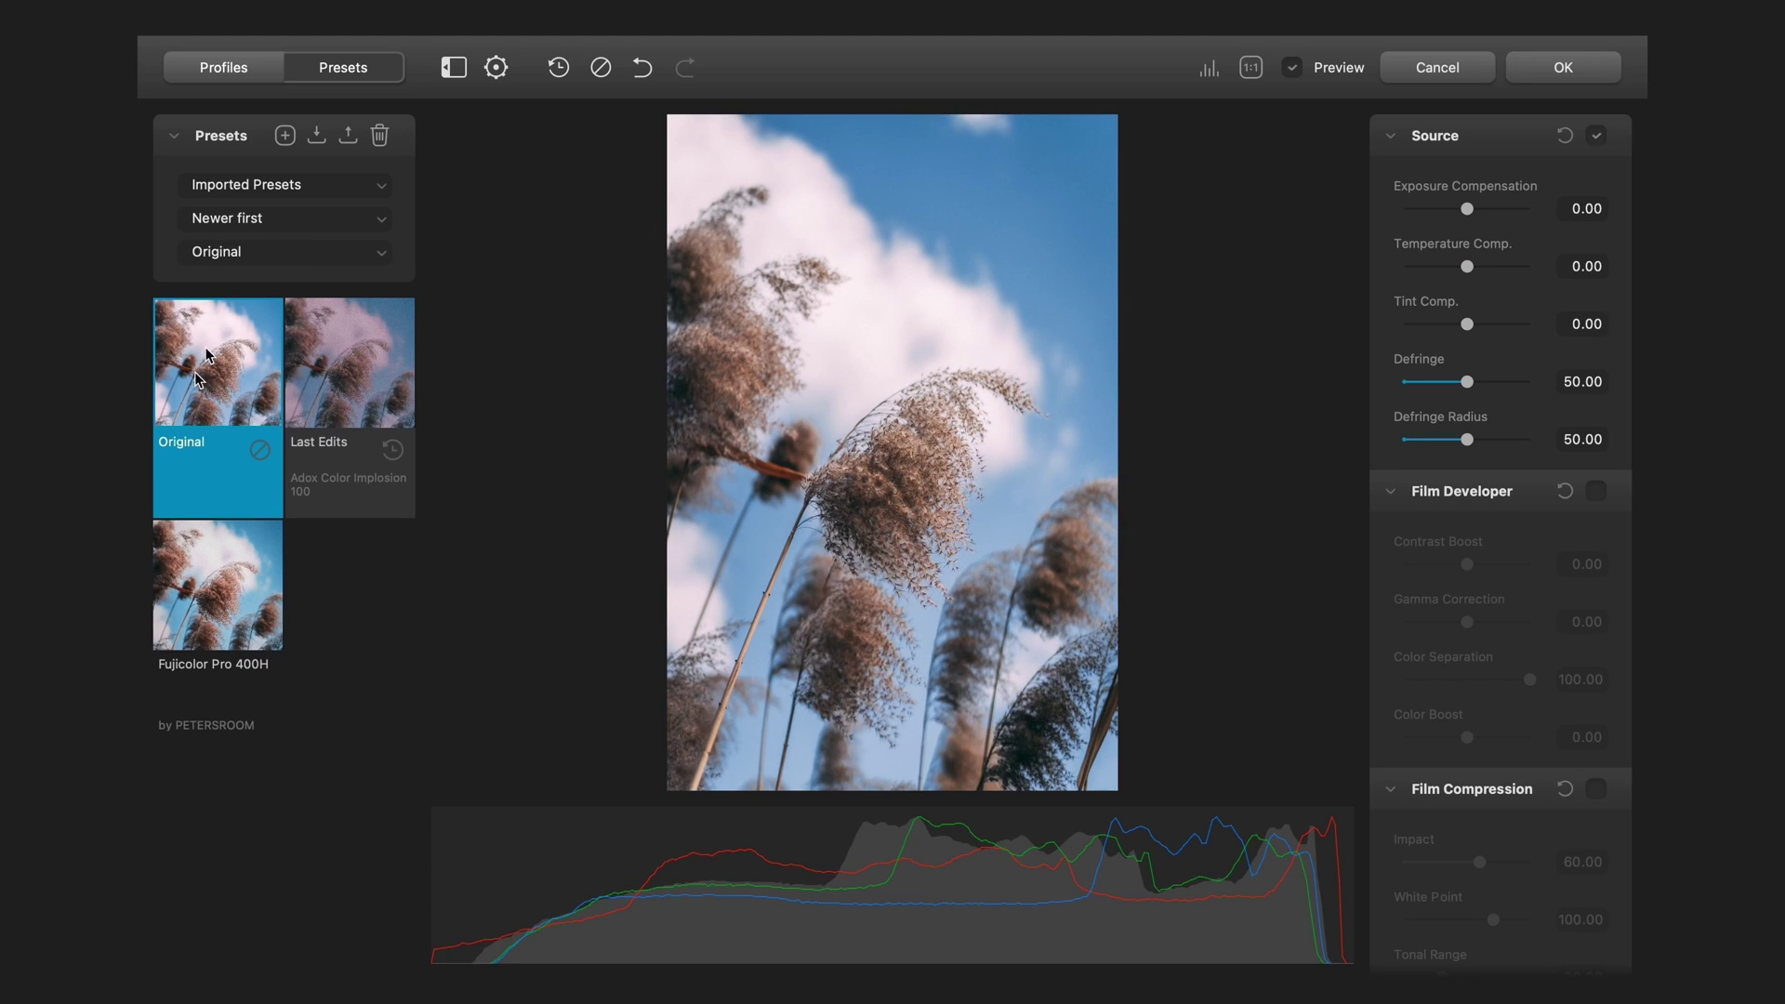
pyautogui.click(198, 588)
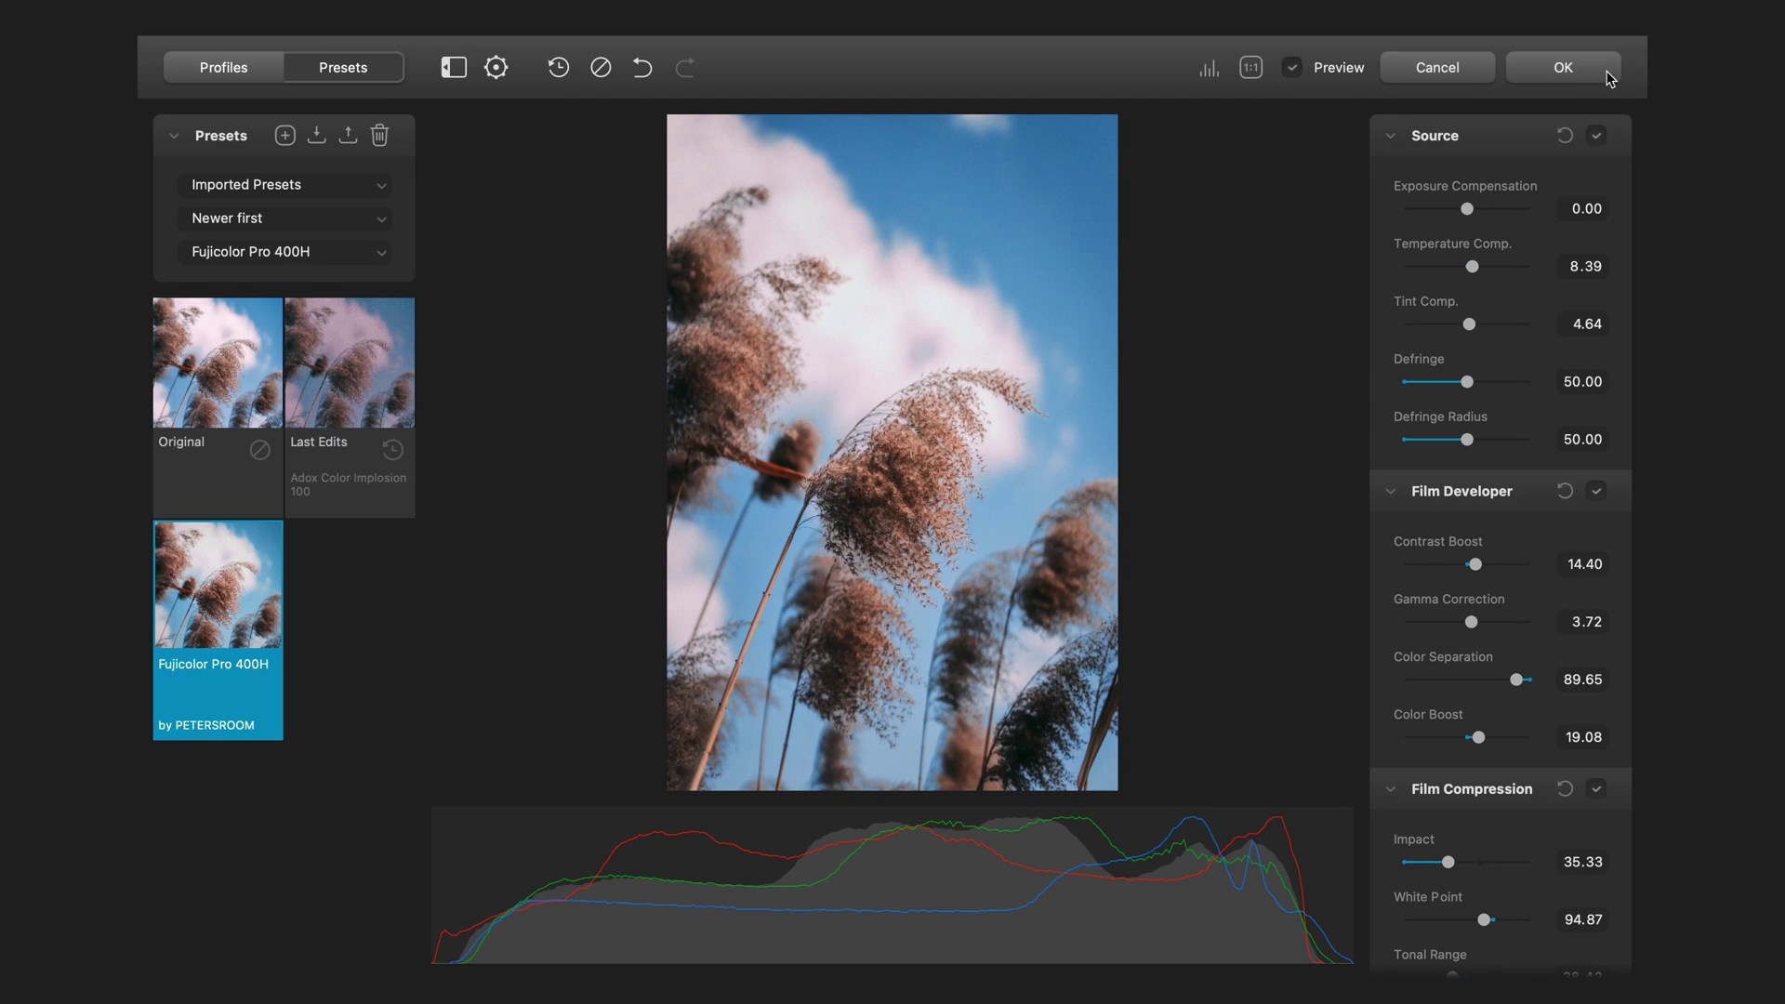
pyautogui.click(1562, 68)
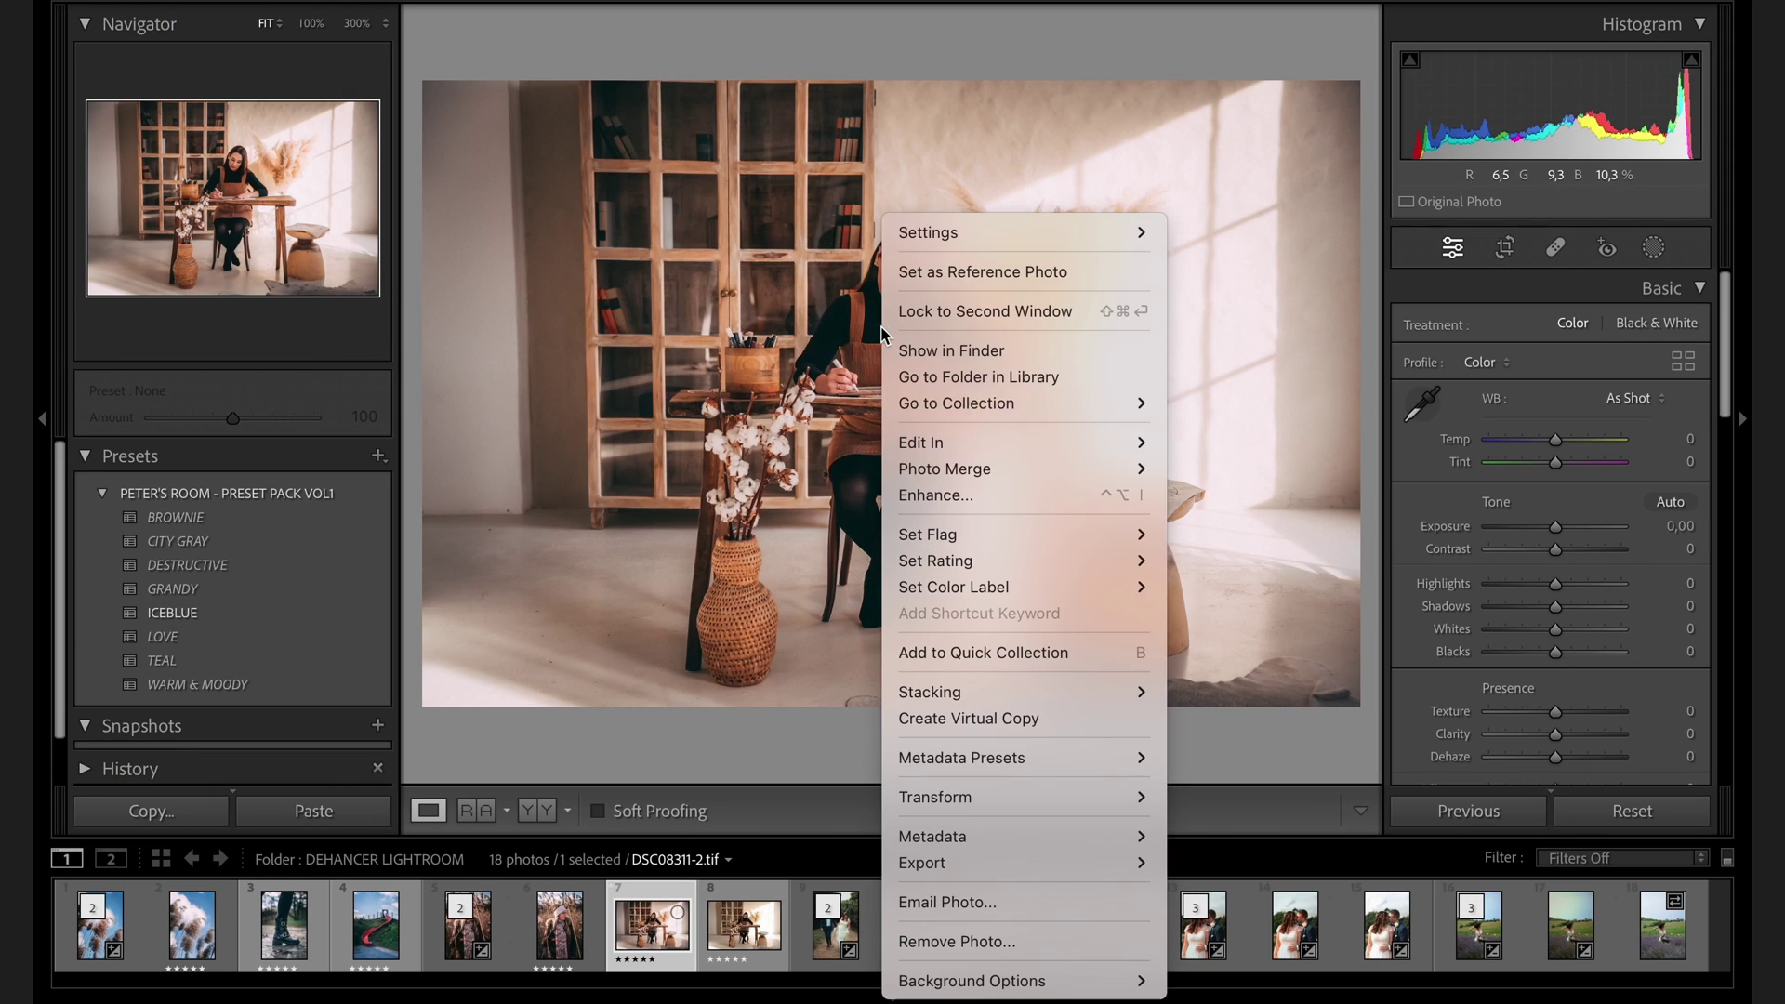
# Open the desk photo in Dehancer, apply Fujicolor Pro 400H and reset Color Boost to 0
pyautogui.moveTo(1023, 442)
pyautogui.click(1180, 469)
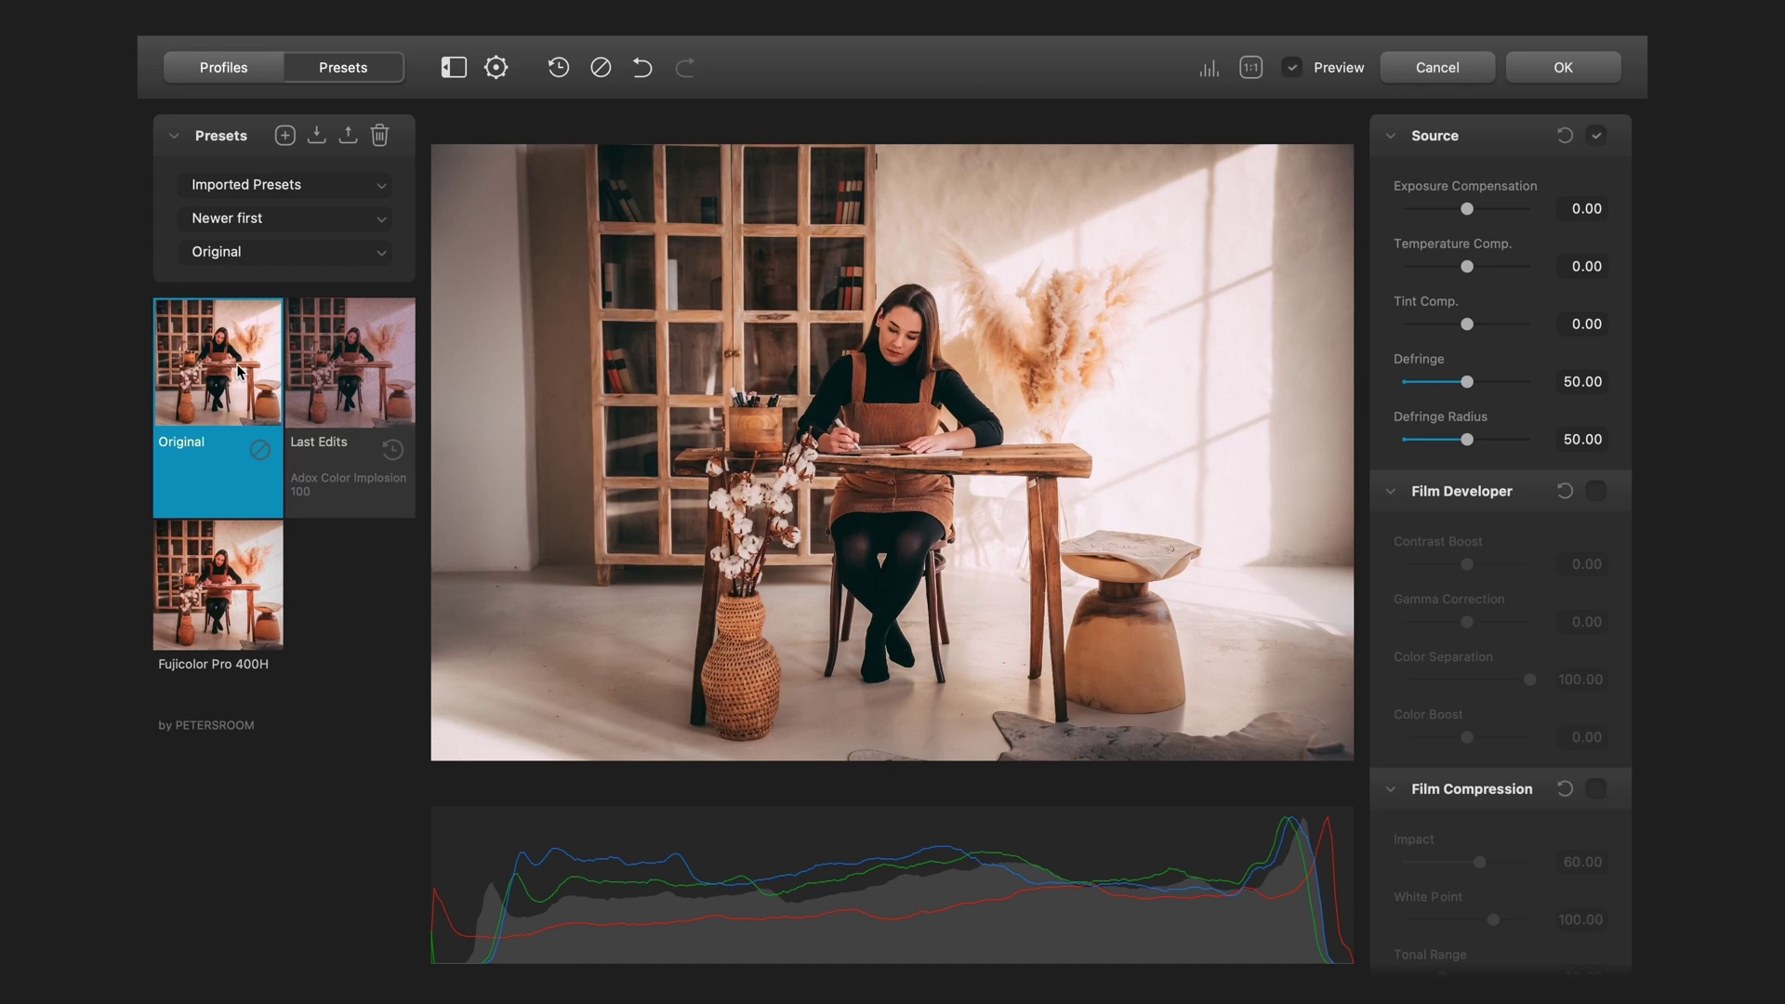
pyautogui.click(226, 583)
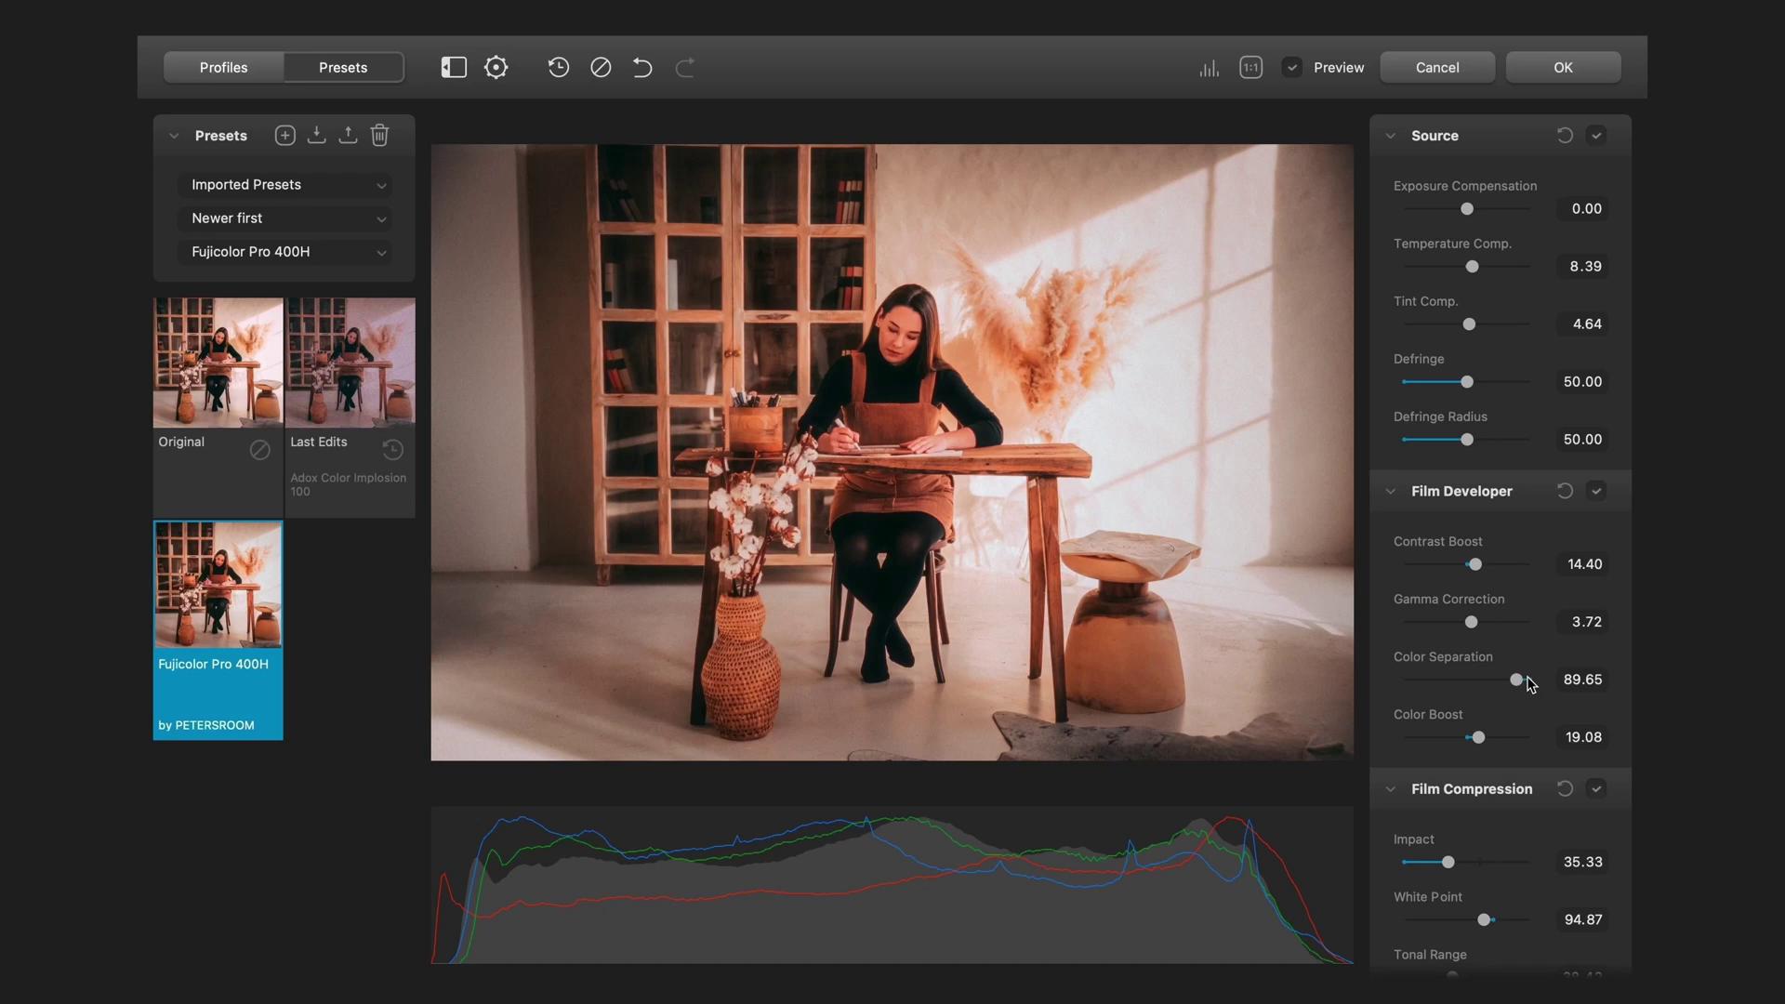
pyautogui.doubleClick(1478, 737)
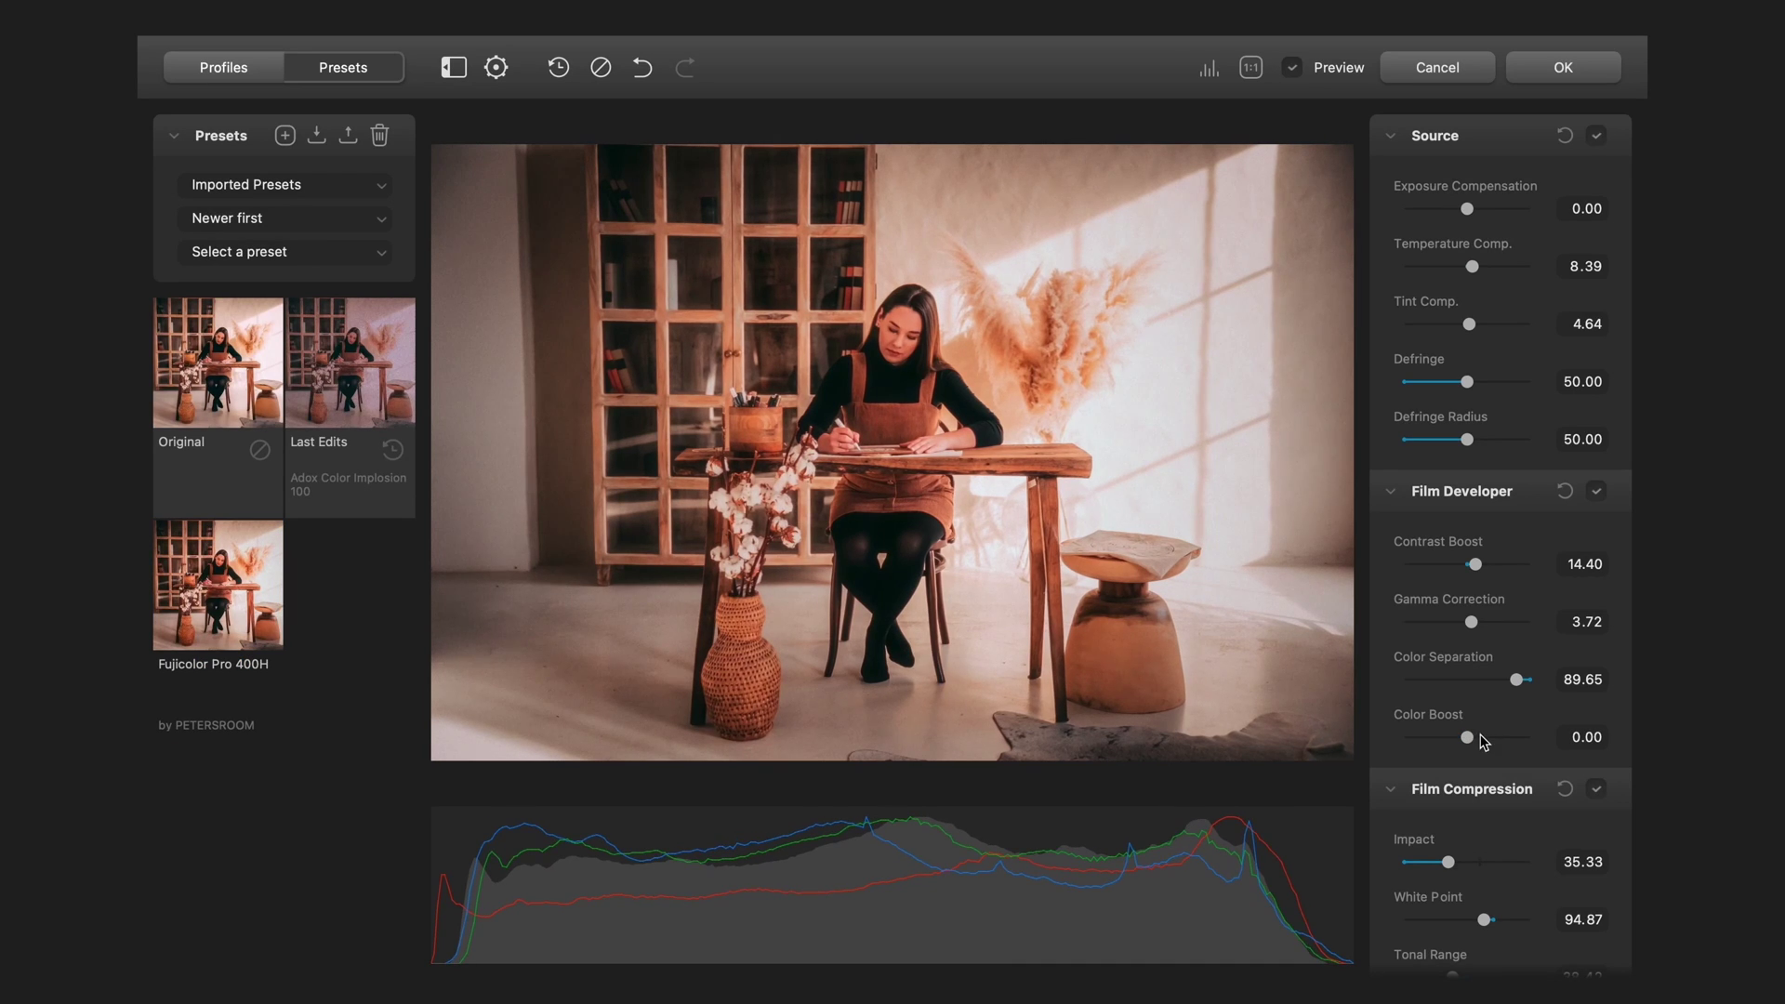
# Lighten the tint and film compression sliders and check the grain at full size
pyautogui.scroll(-10, 1505, 644)
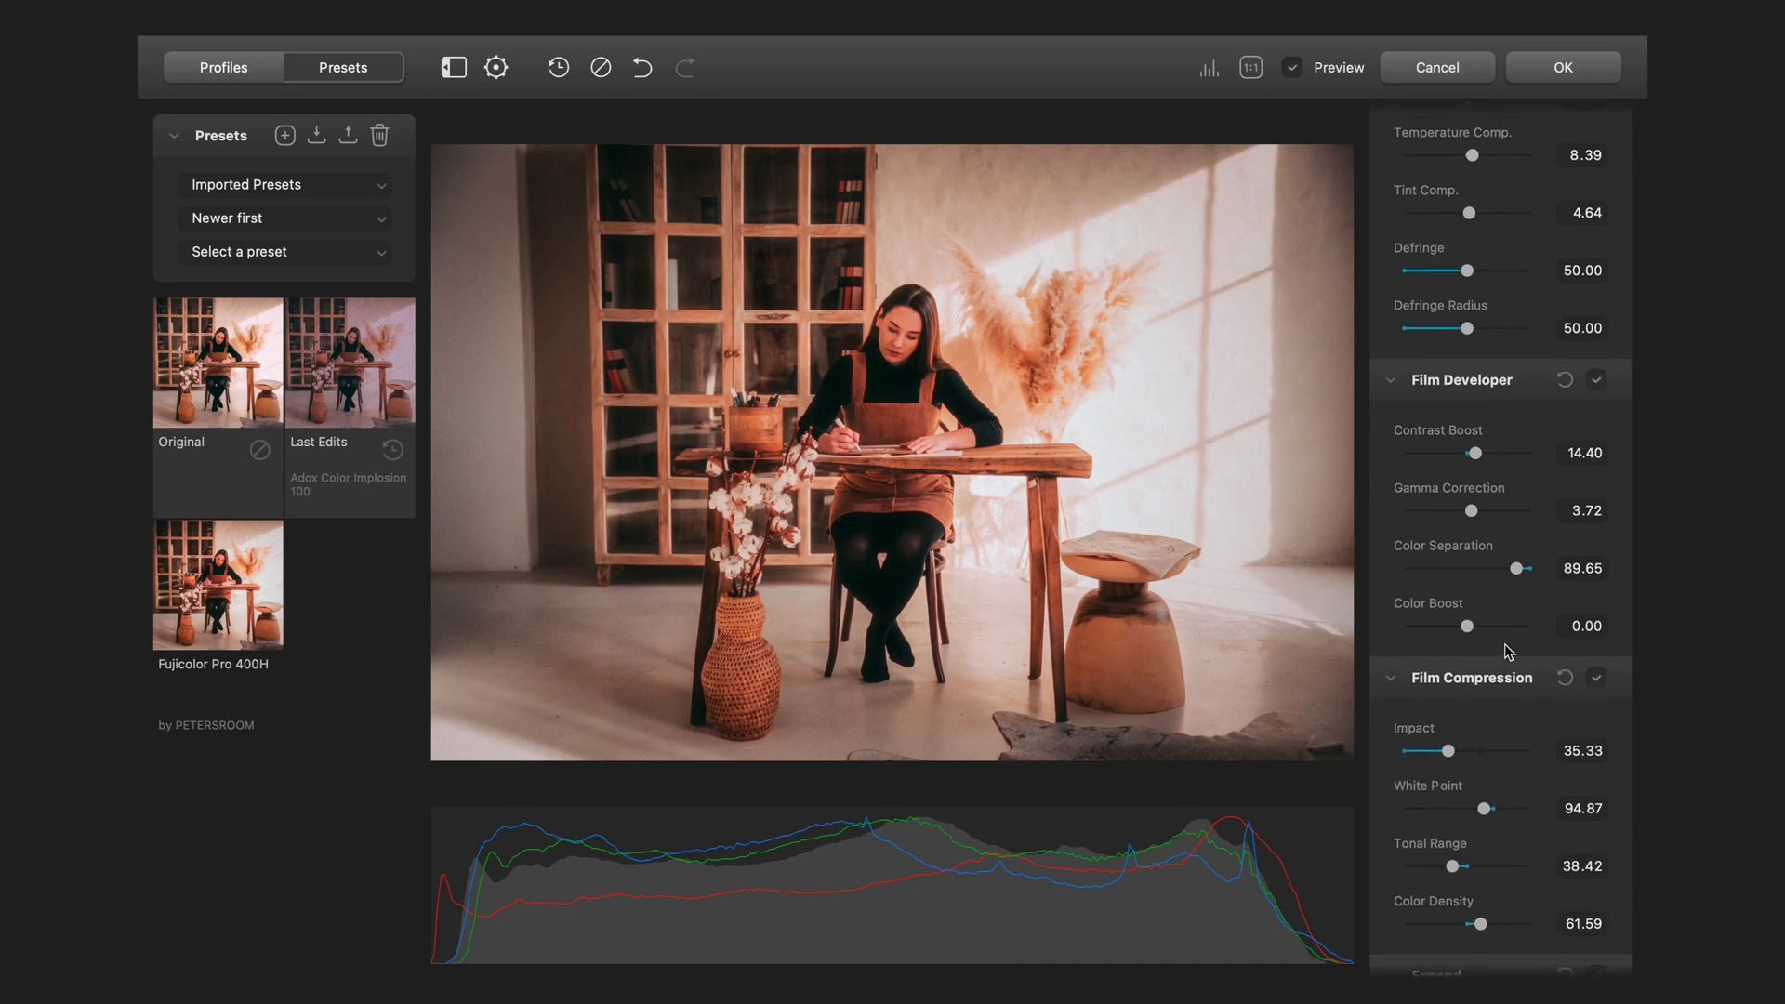
pyautogui.scroll(-20, 1484, 584)
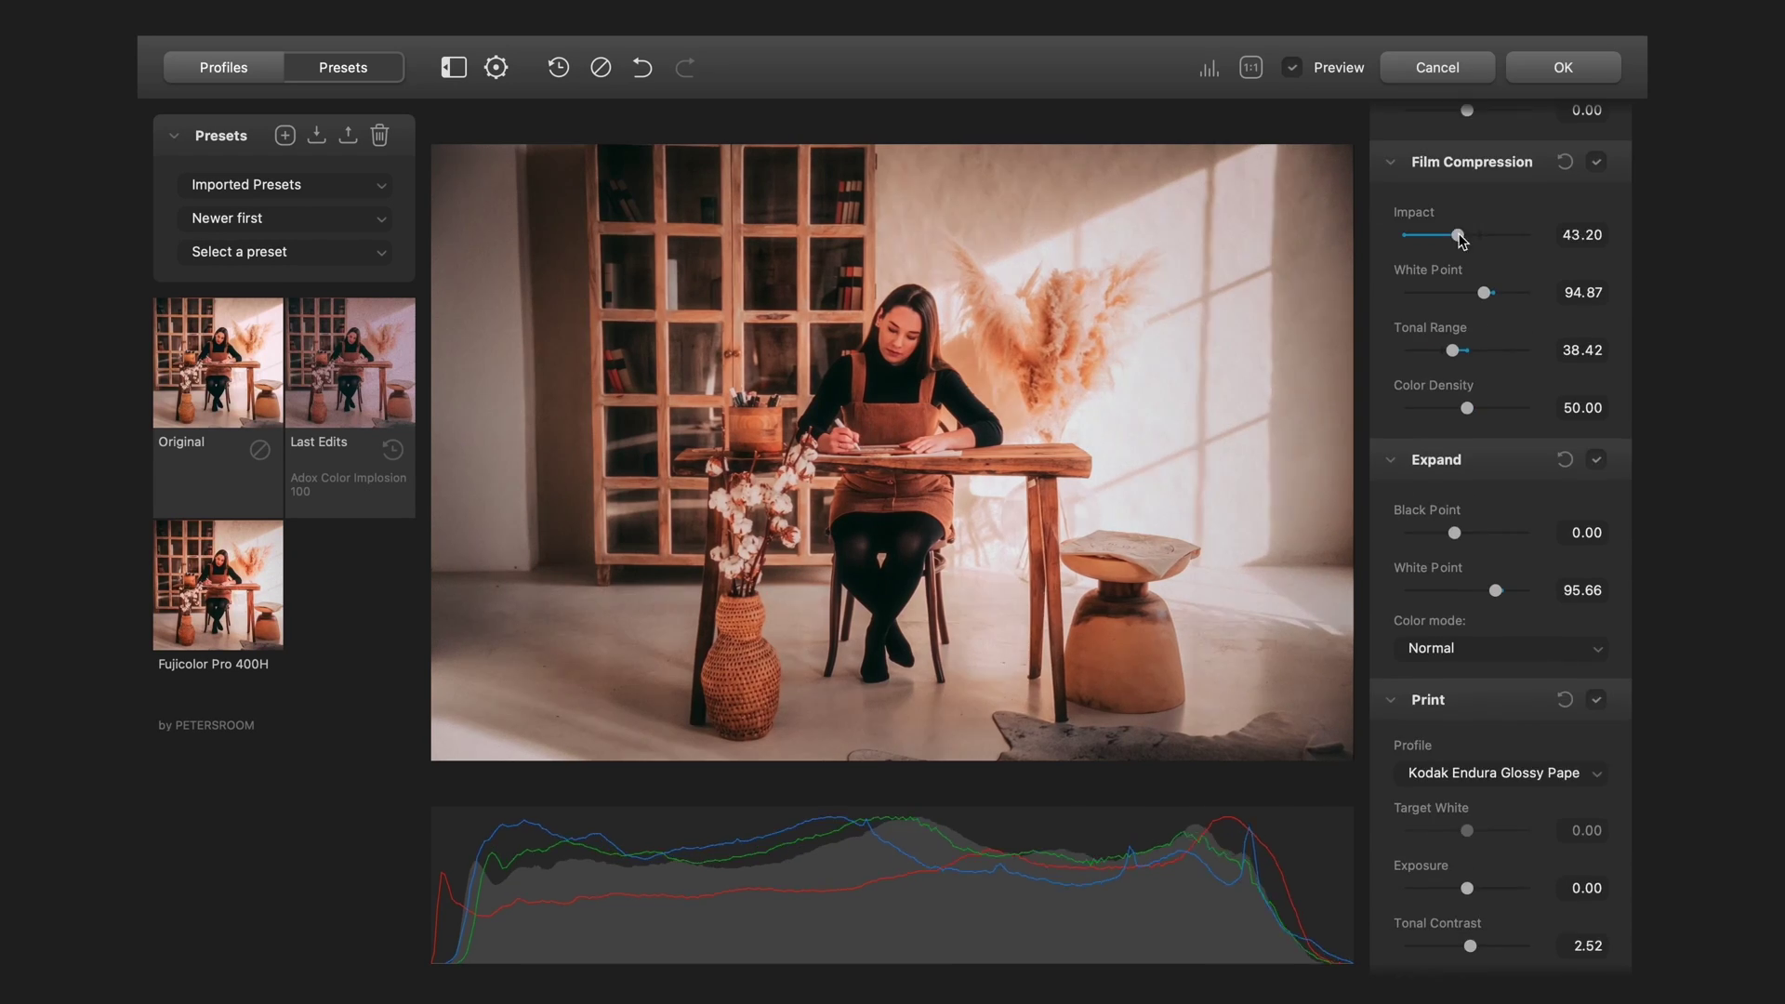
pyautogui.scroll(-12, 1559, 666)
pyautogui.click(822, 308)
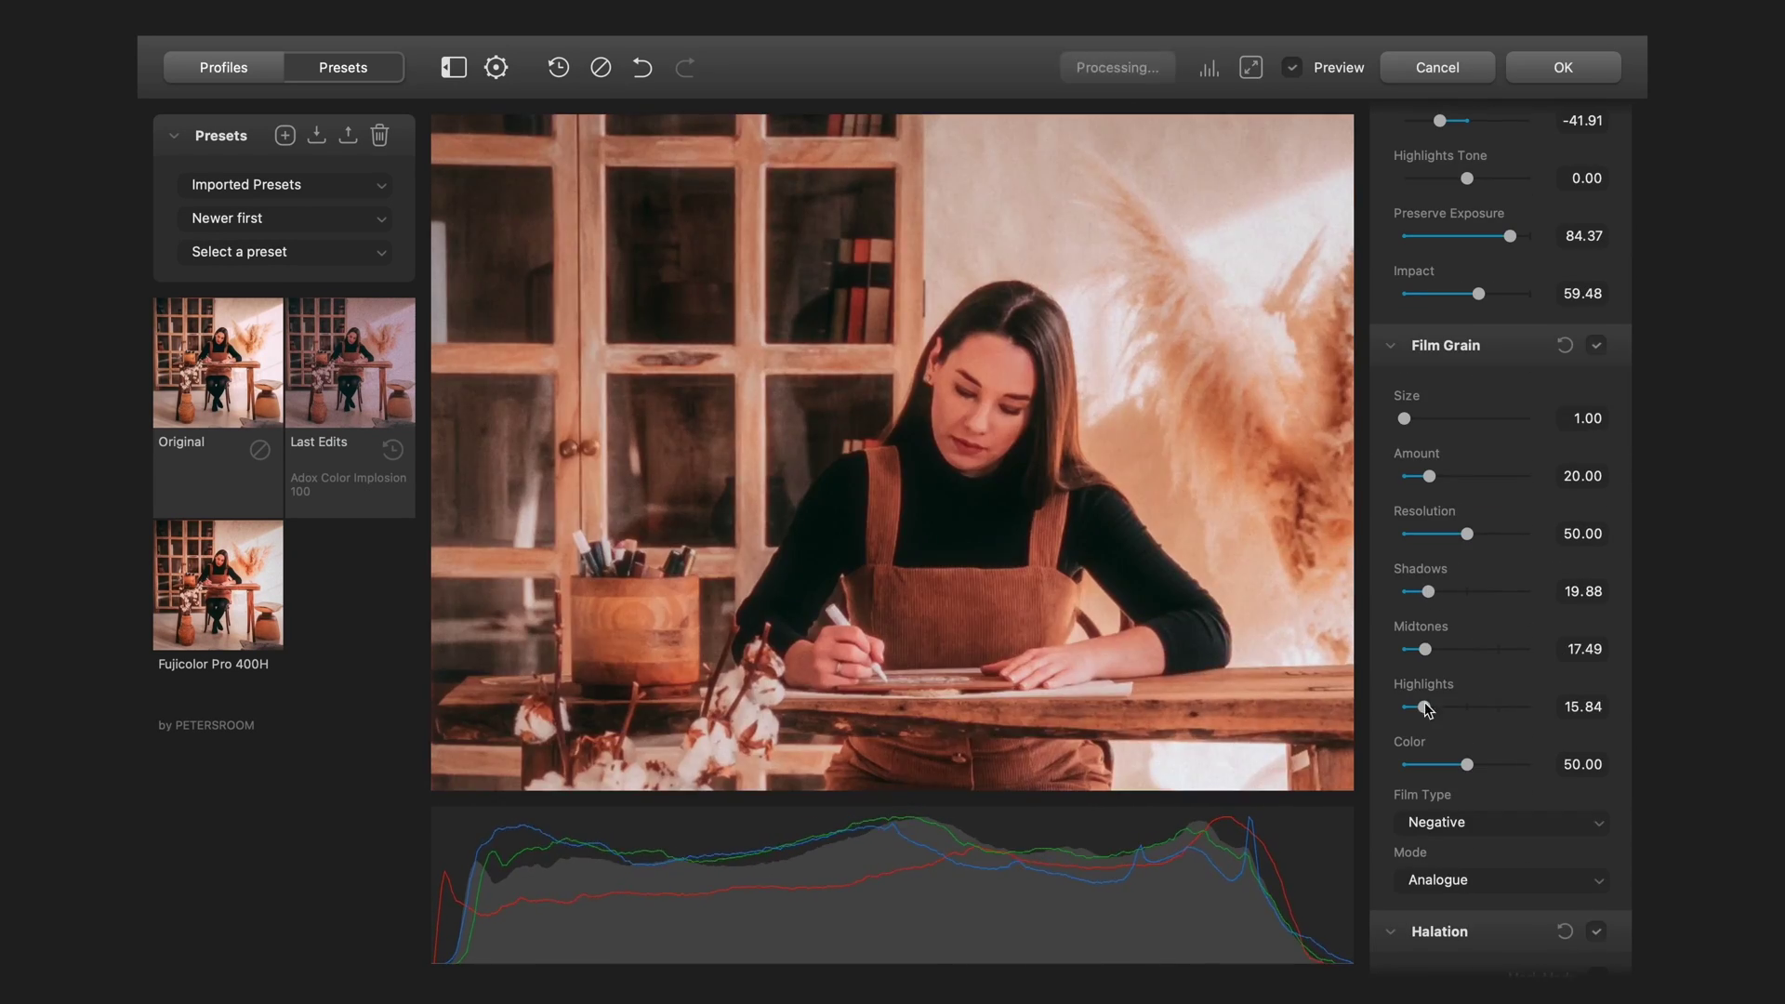
pyautogui.moveTo(1283, 297); pyautogui.dragTo(1033, 288)
pyautogui.scroll(-12, 1490, 385)
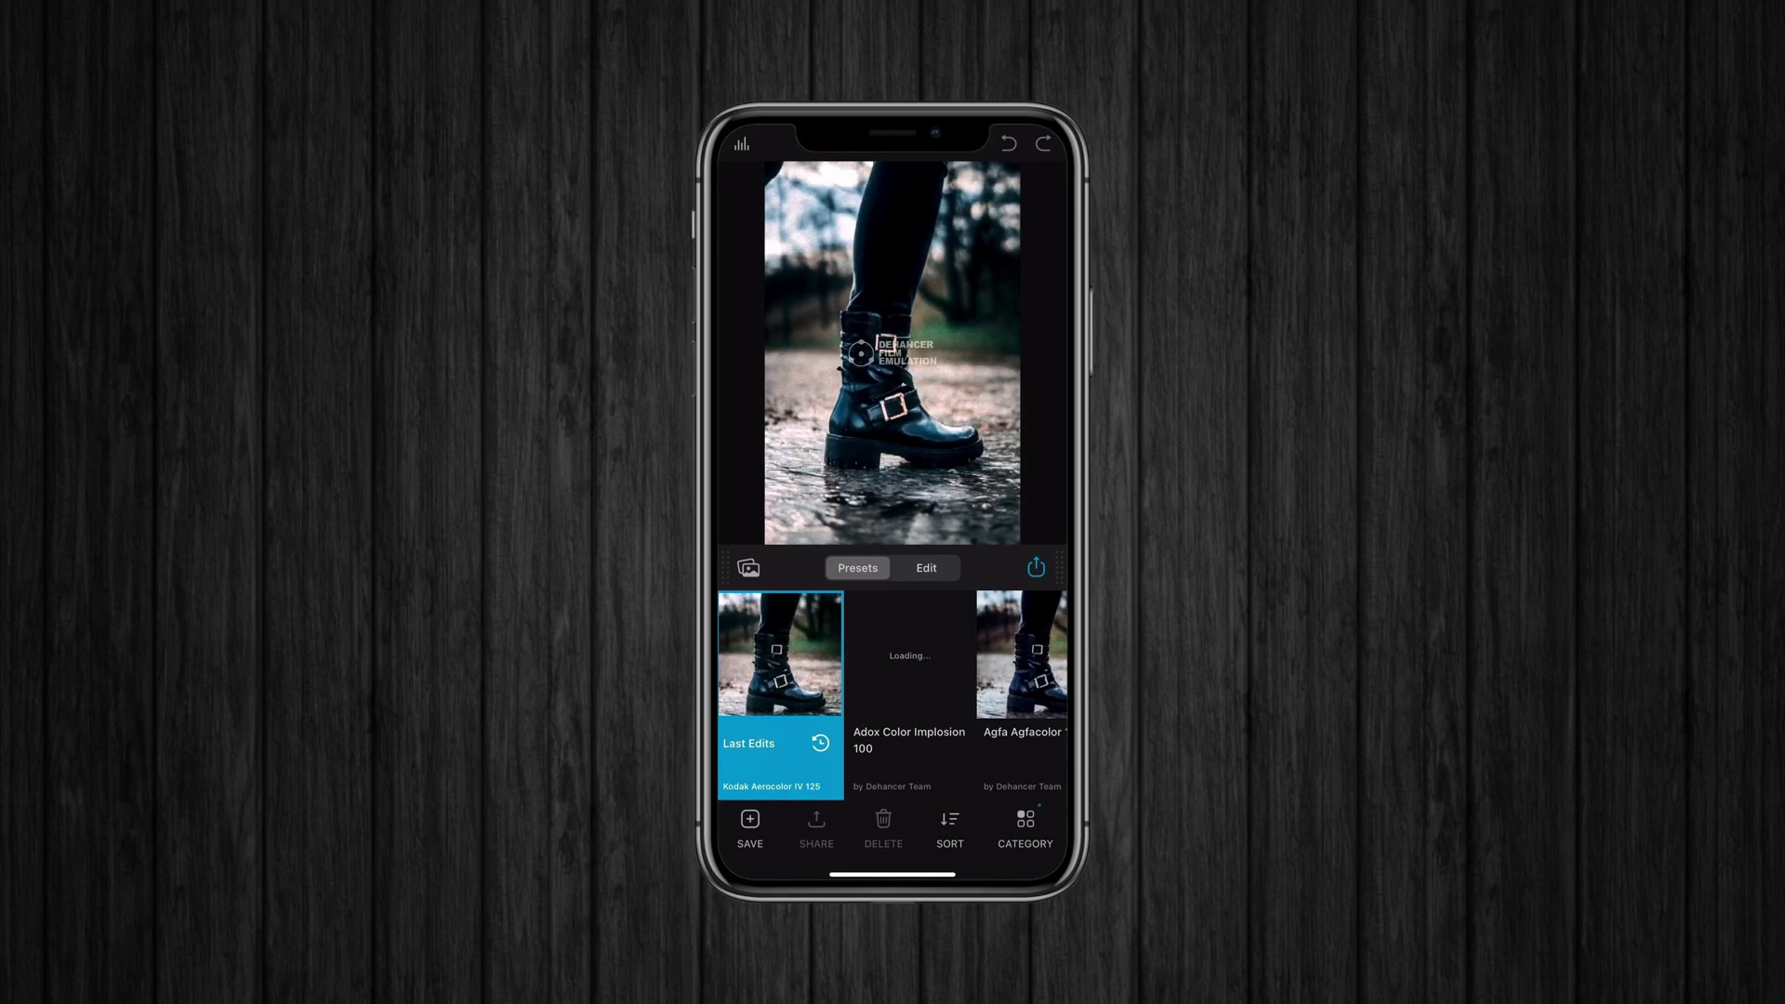
# Switch from the preset list to the editing adjustments and browse the film stocks
pyautogui.hscroll(2, 893, 694)
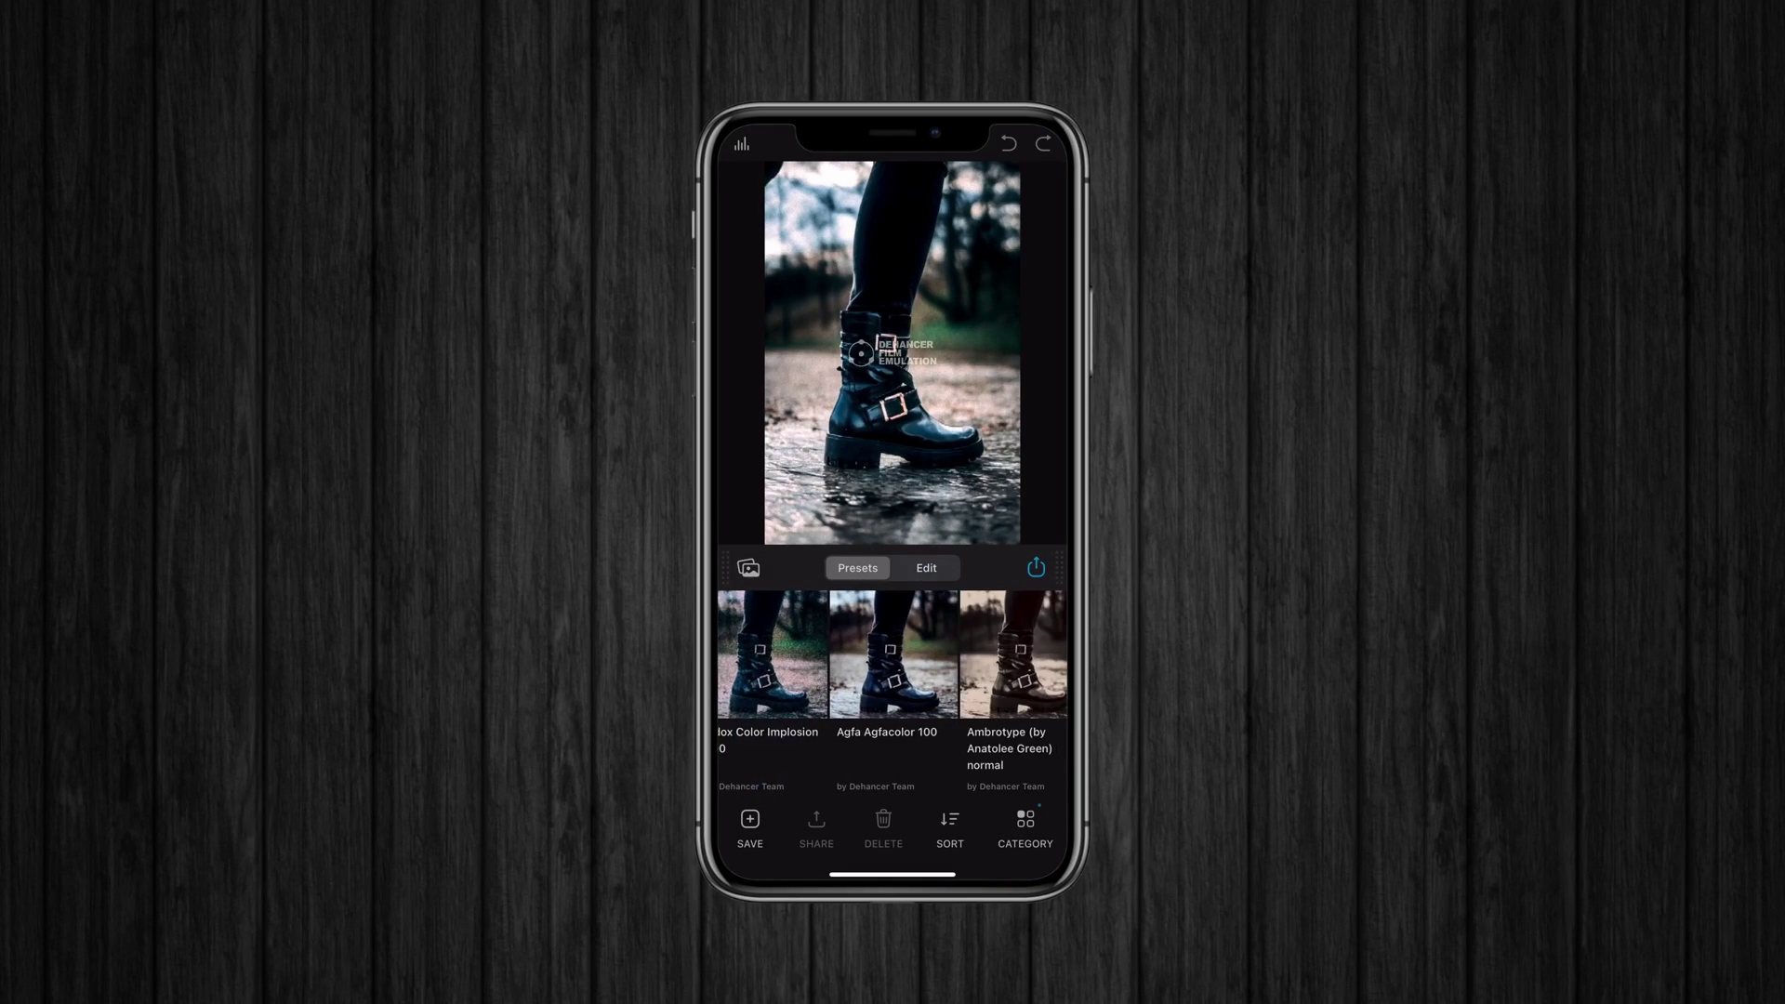
pyautogui.click(926, 567)
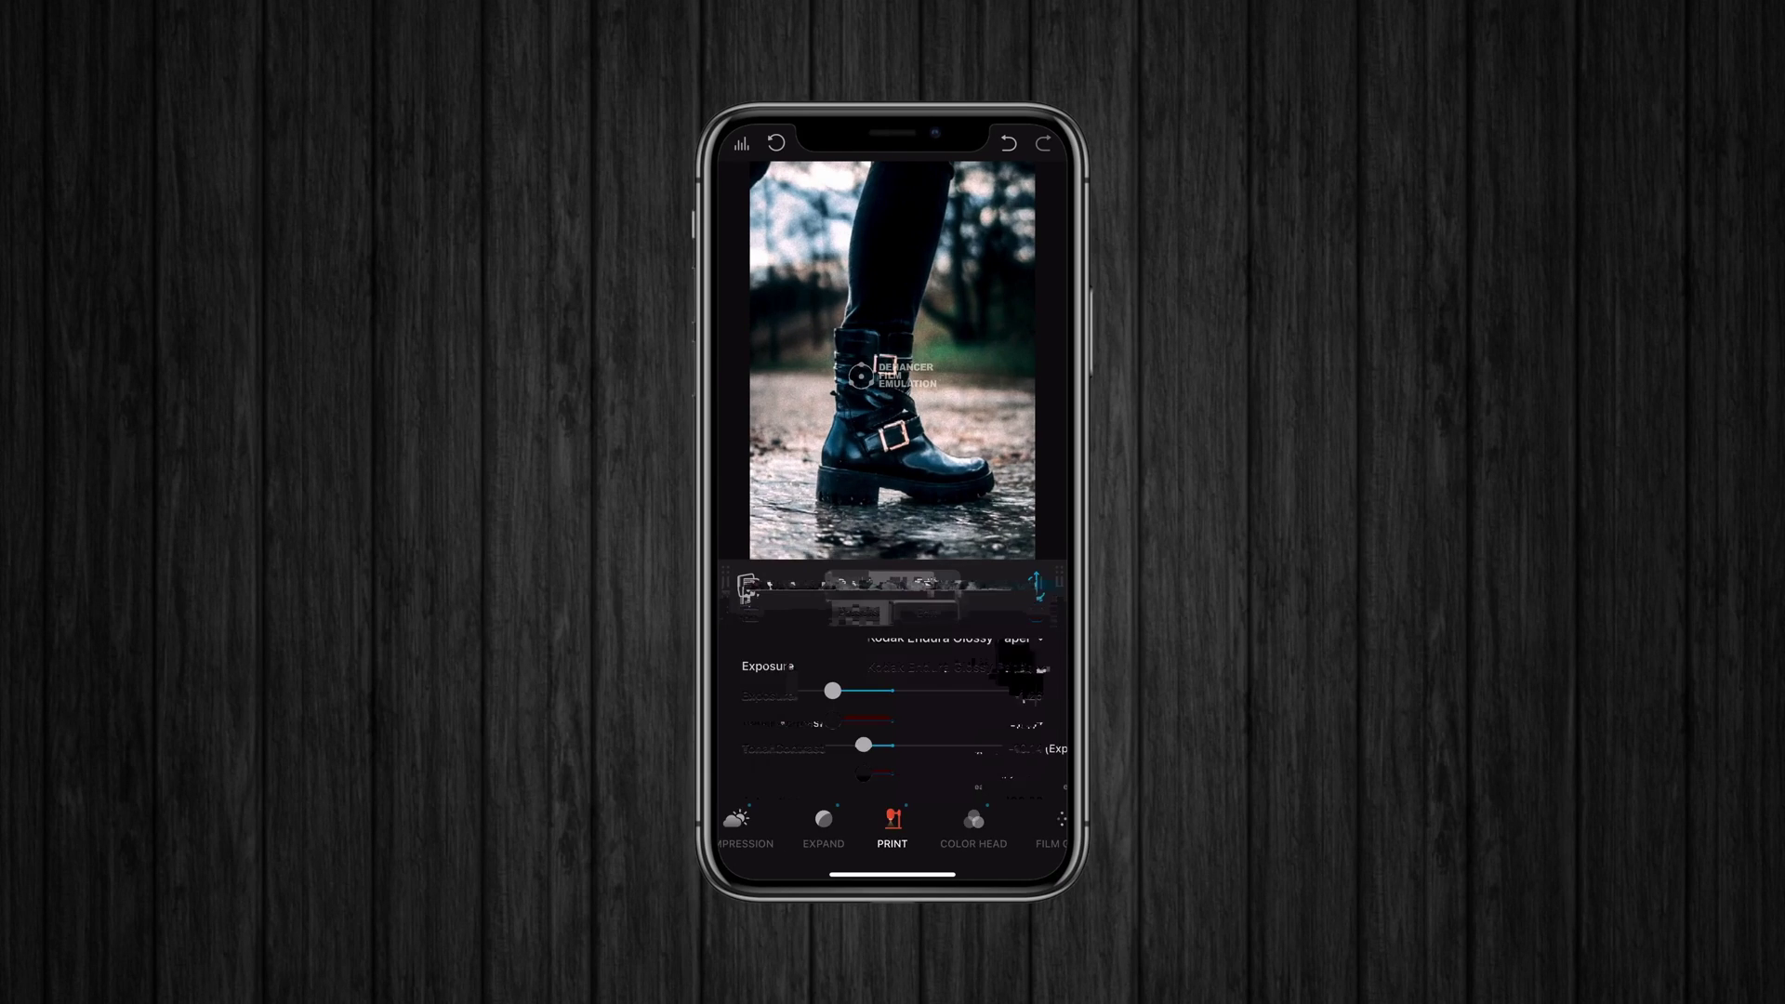
pyautogui.click(833, 823)
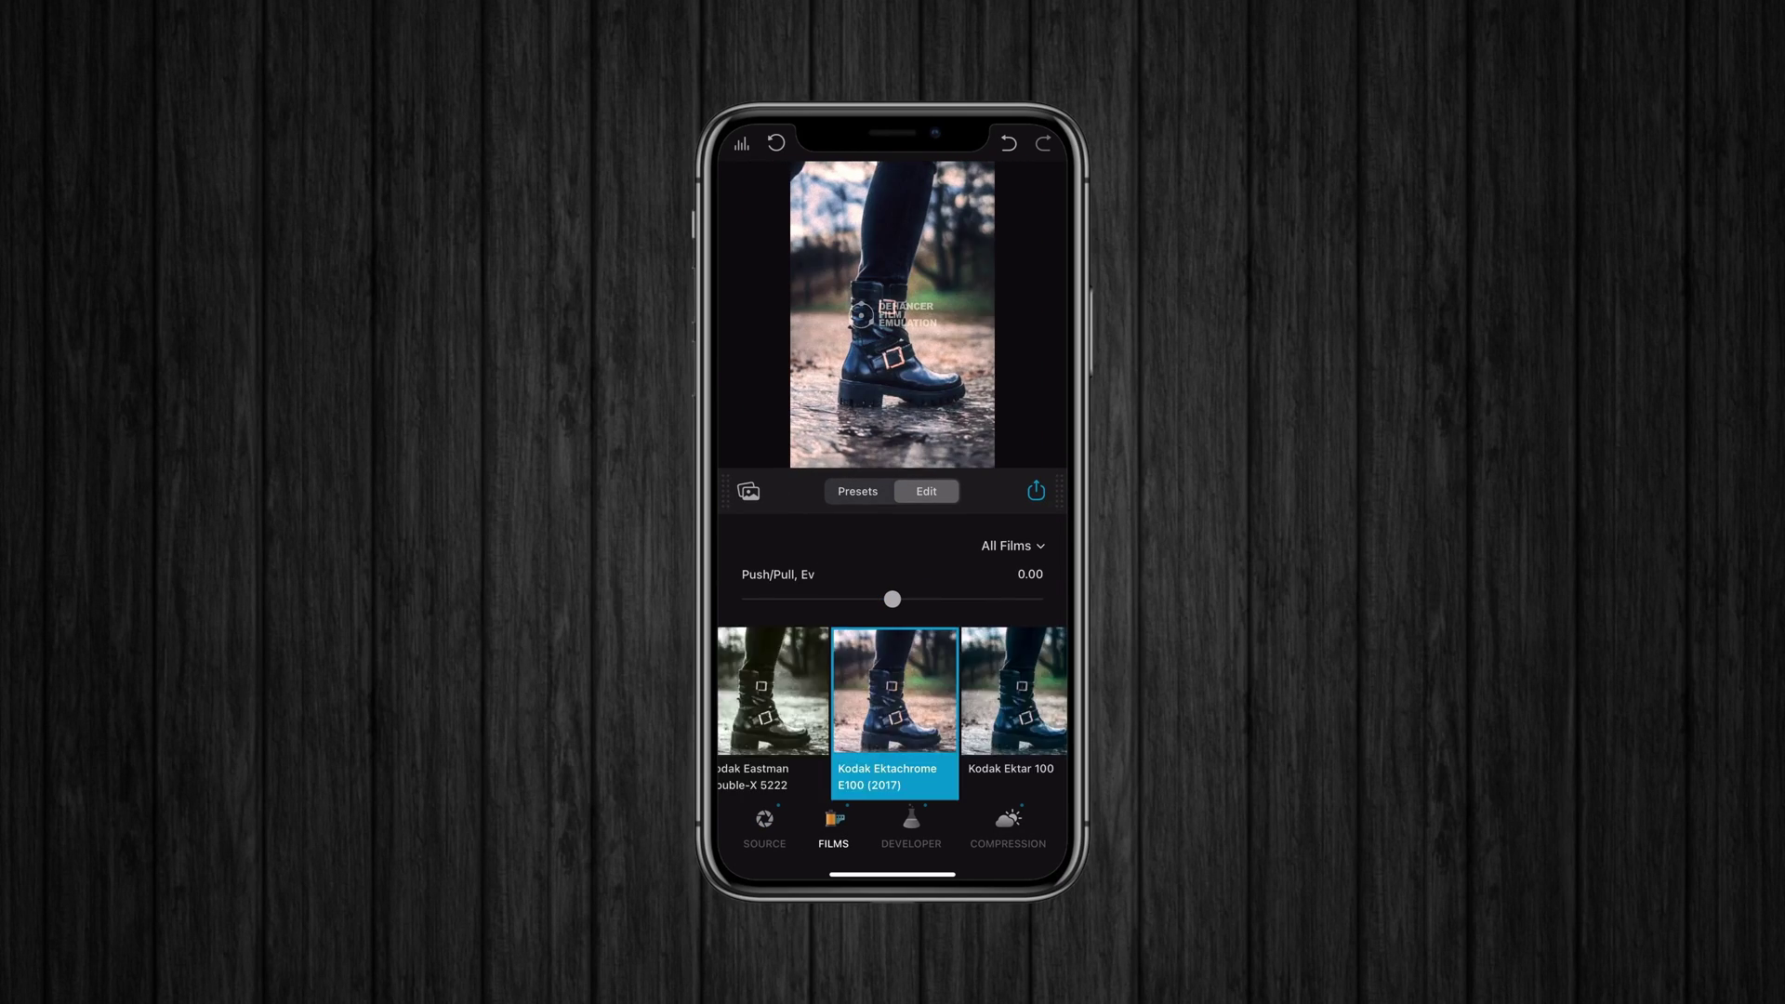
pyautogui.hscroll(2, 892, 698)
# Step through Developer and Compression, lower the Expand white point, and move on to Print
pyautogui.click(911, 823)
pyautogui.scroll(-2, 893, 743)
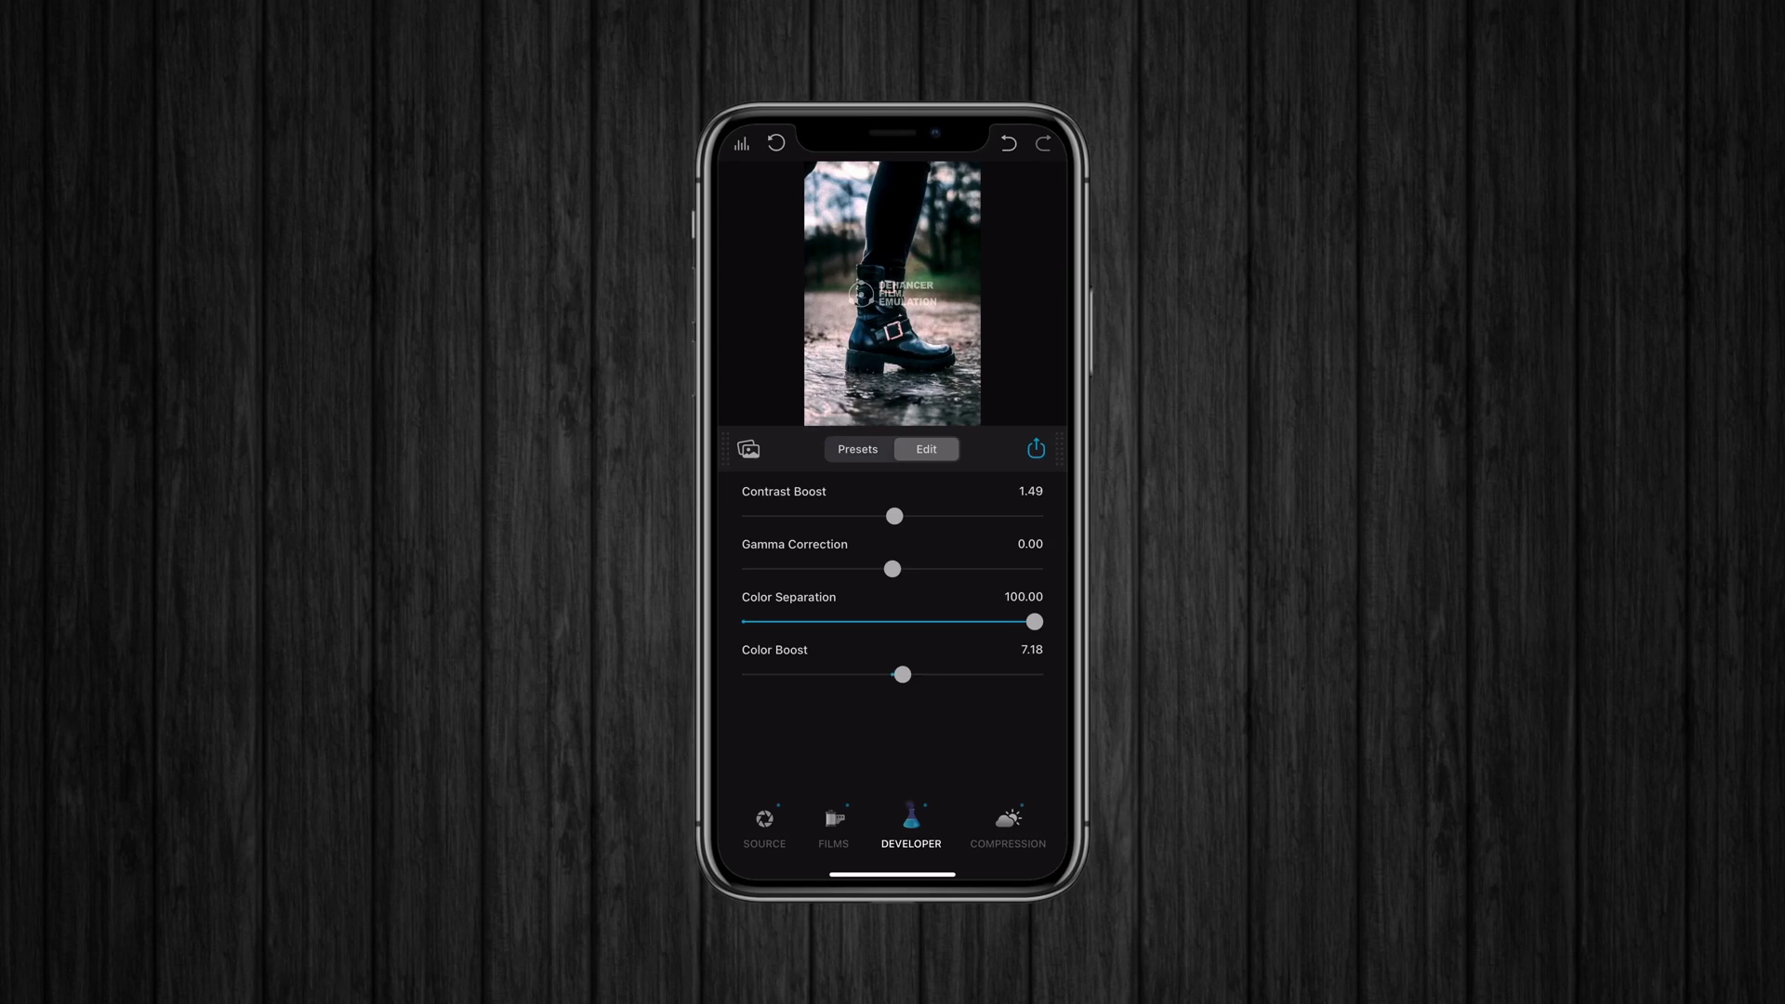
pyautogui.click(1008, 823)
pyautogui.scroll(-2, 892, 697)
pyautogui.click(944, 822)
pyautogui.moveTo(932, 733); pyautogui.dragTo(893, 734)
pyautogui.click(1013, 823)
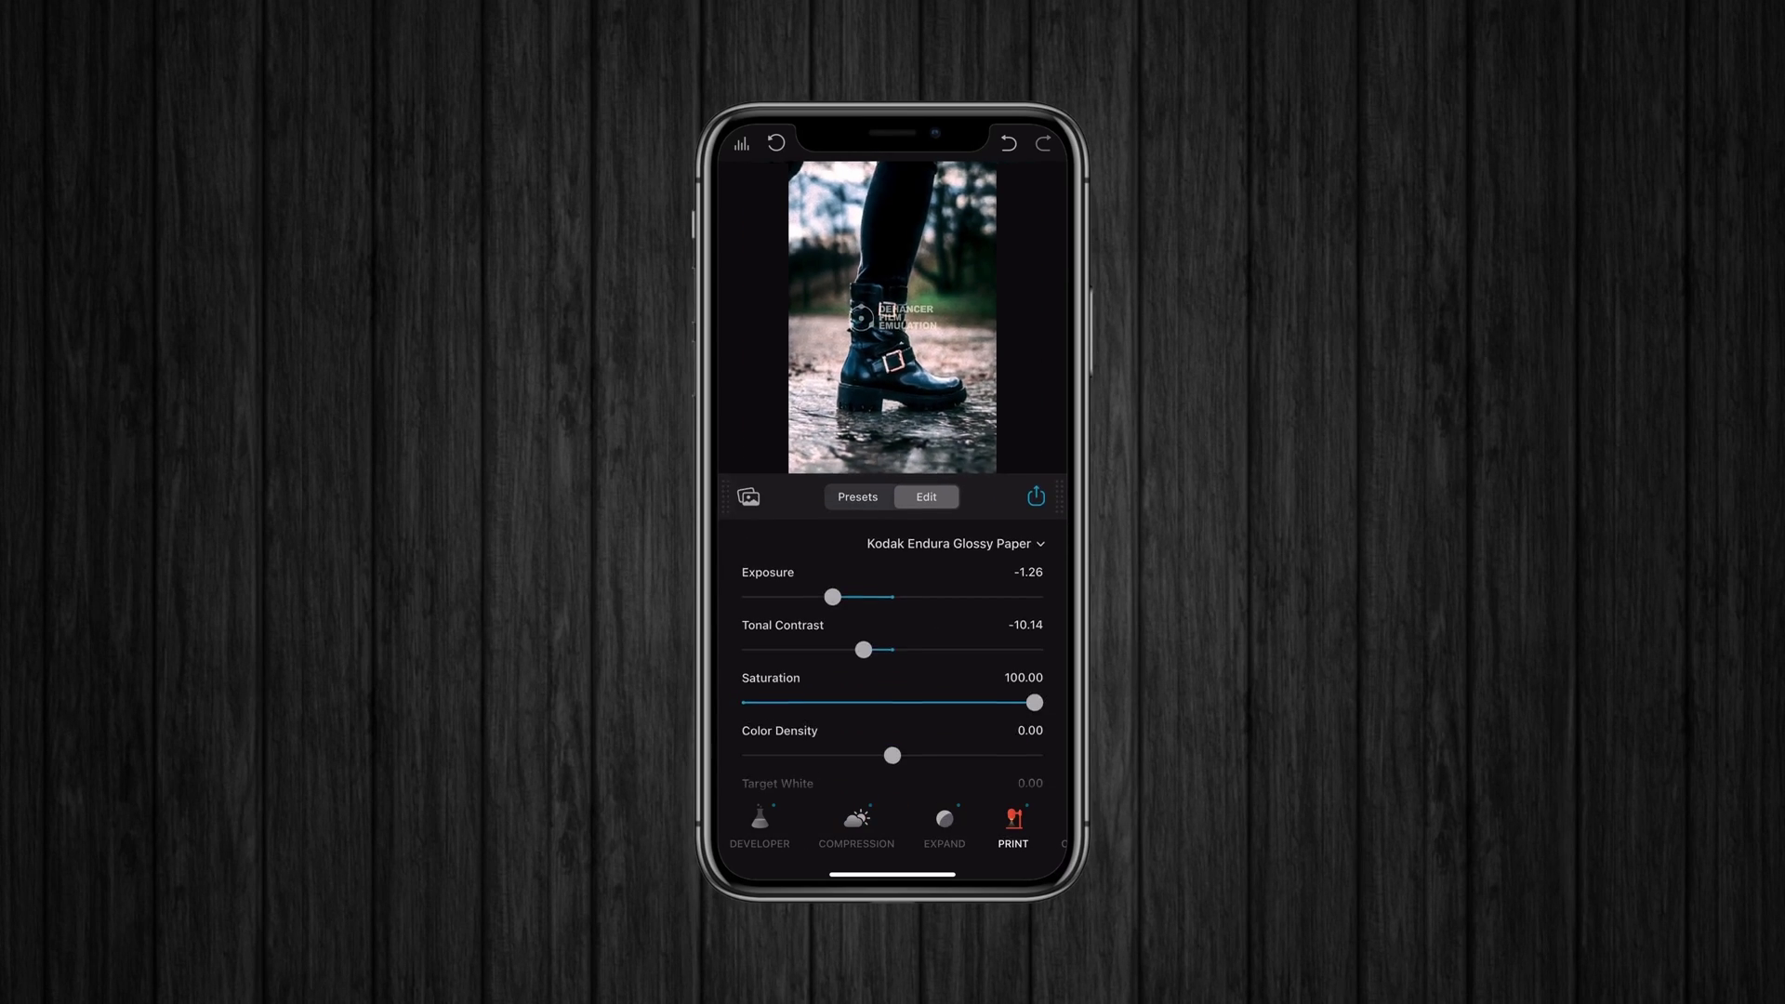